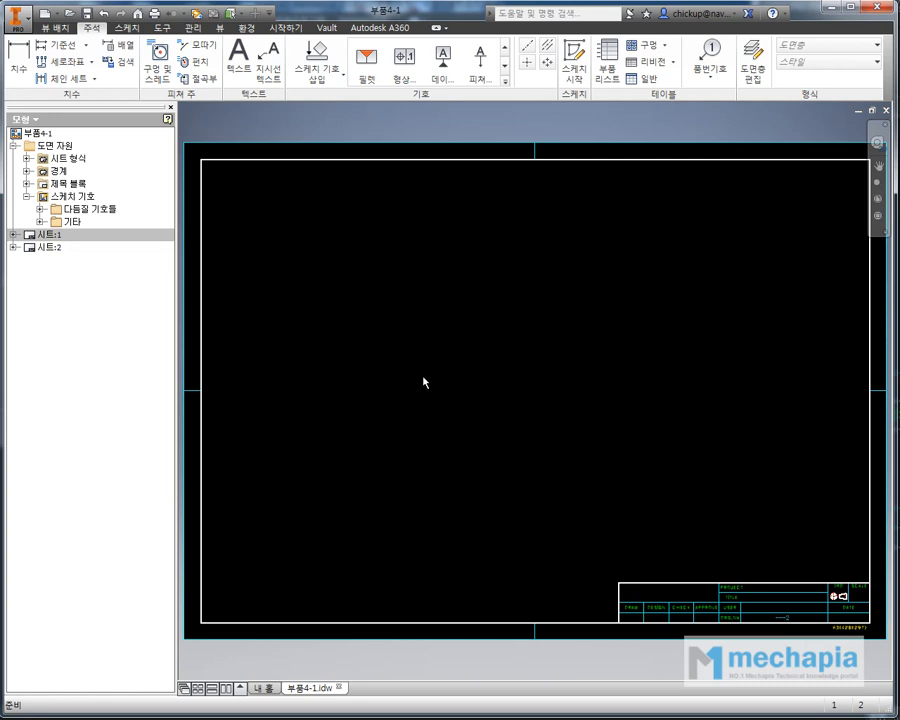
- Change the size of sheet 2 to A2
right_click(48, 248)
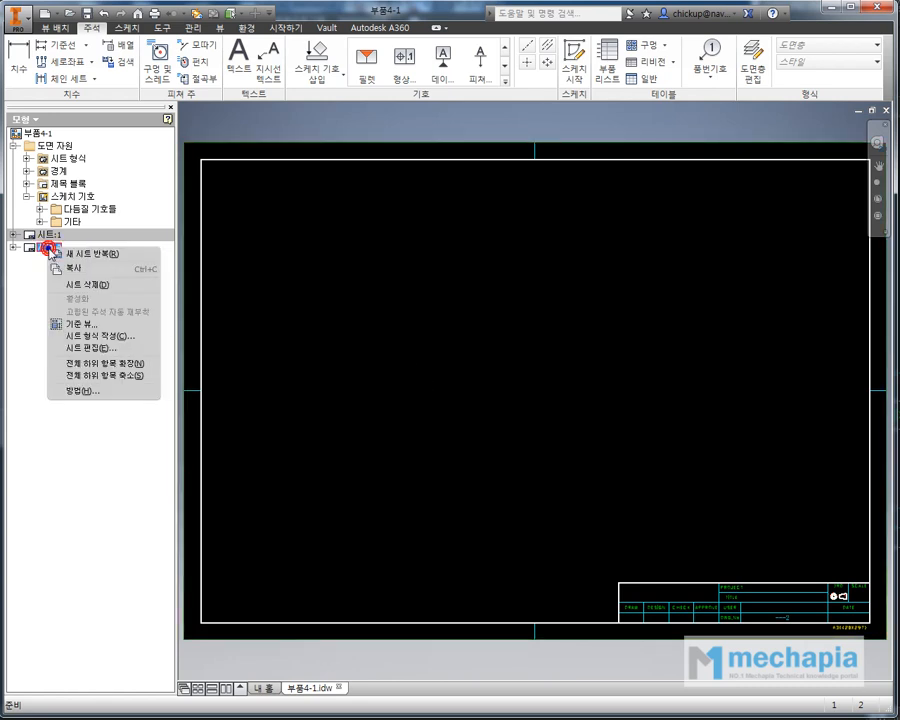
click(88, 347)
click(388, 287)
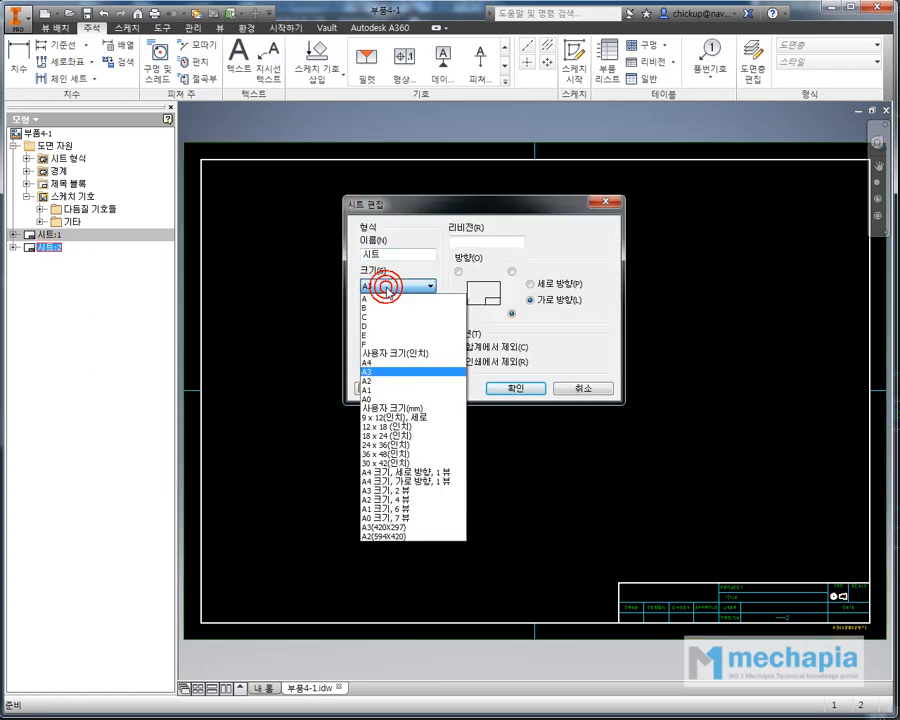
click(372, 369)
click(493, 390)
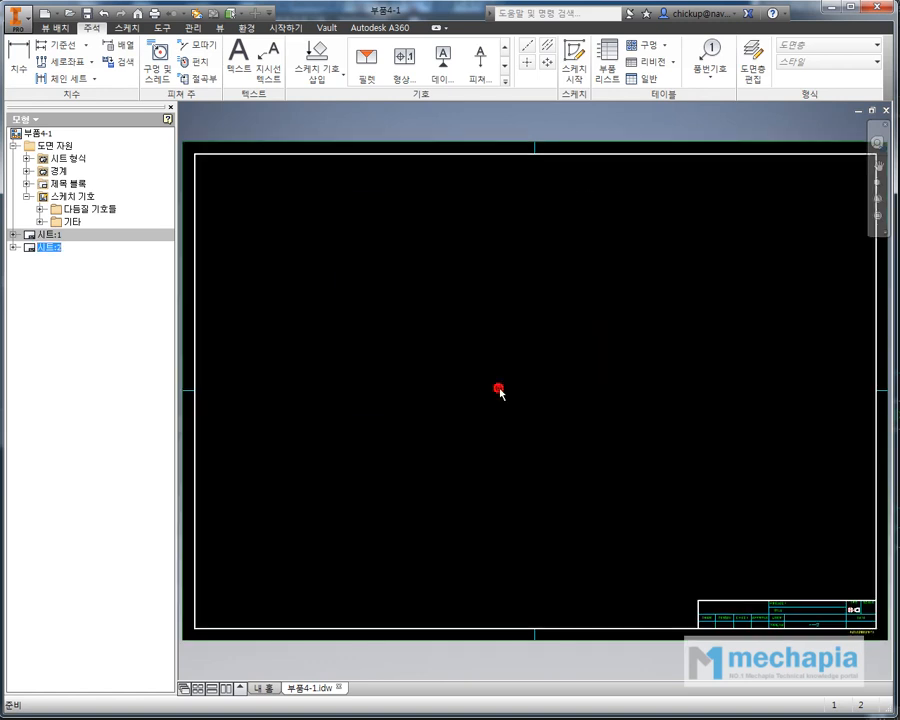
click(498, 390)
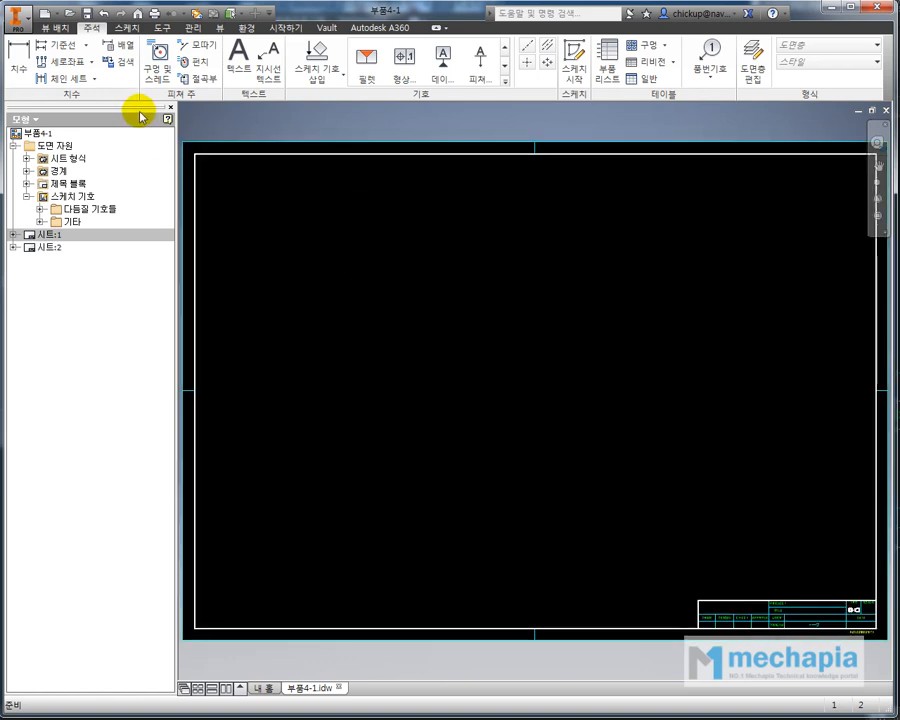
- Start a base view from the assembly file 래크와 피니언 구동장치
click(58, 28)
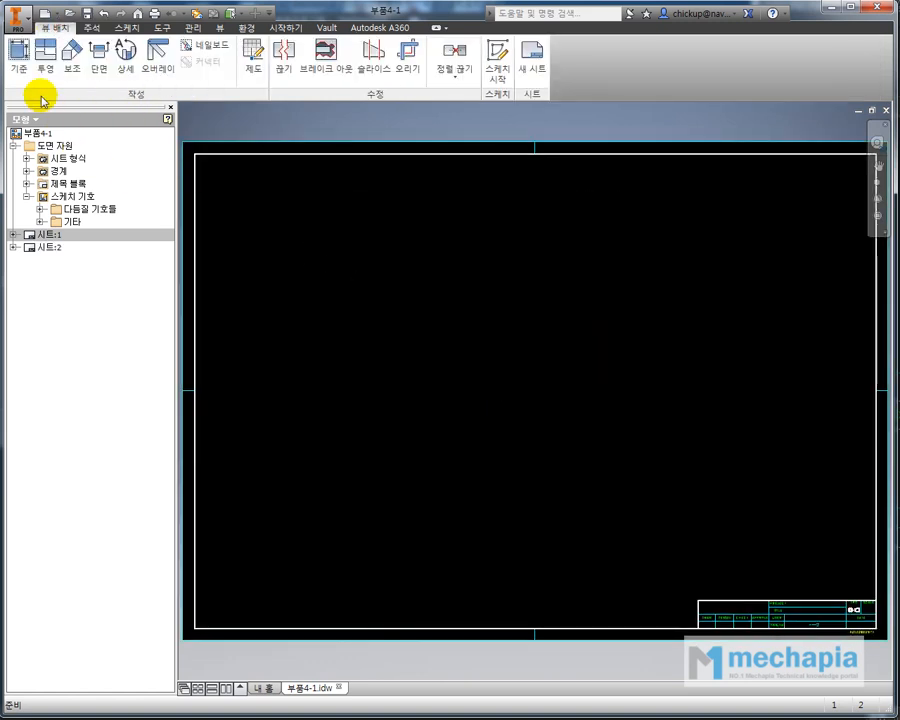
click(20, 60)
drag(362, 98, 456, 181)
click(482, 237)
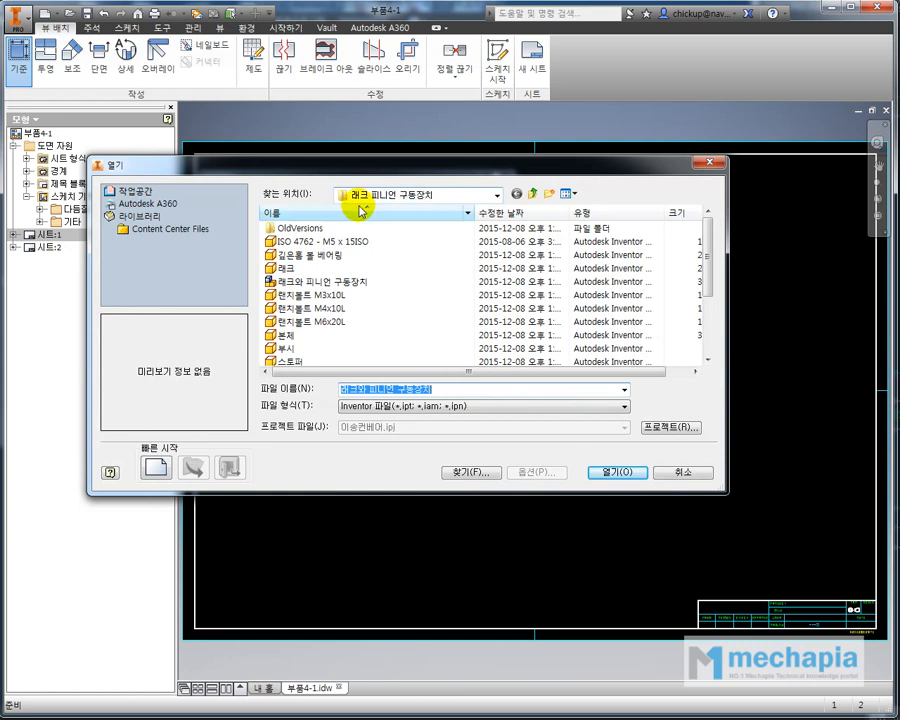
click(333, 283)
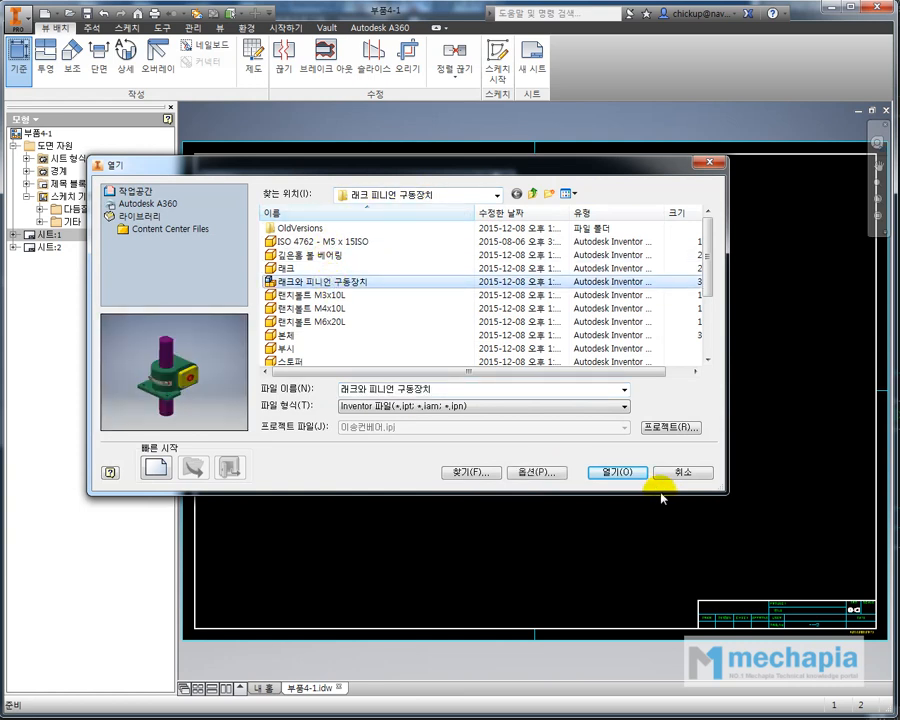
click(622, 473)
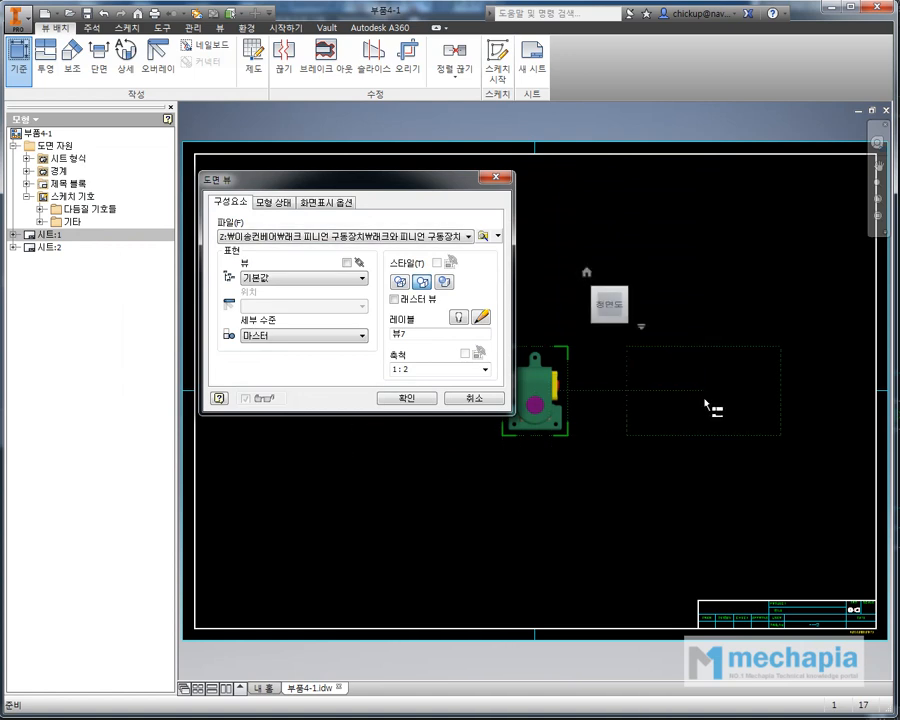
- Create the front view with a projected side view to its right and an isometric view at the sheet's upper right
click(722, 245)
right_click(670, 290)
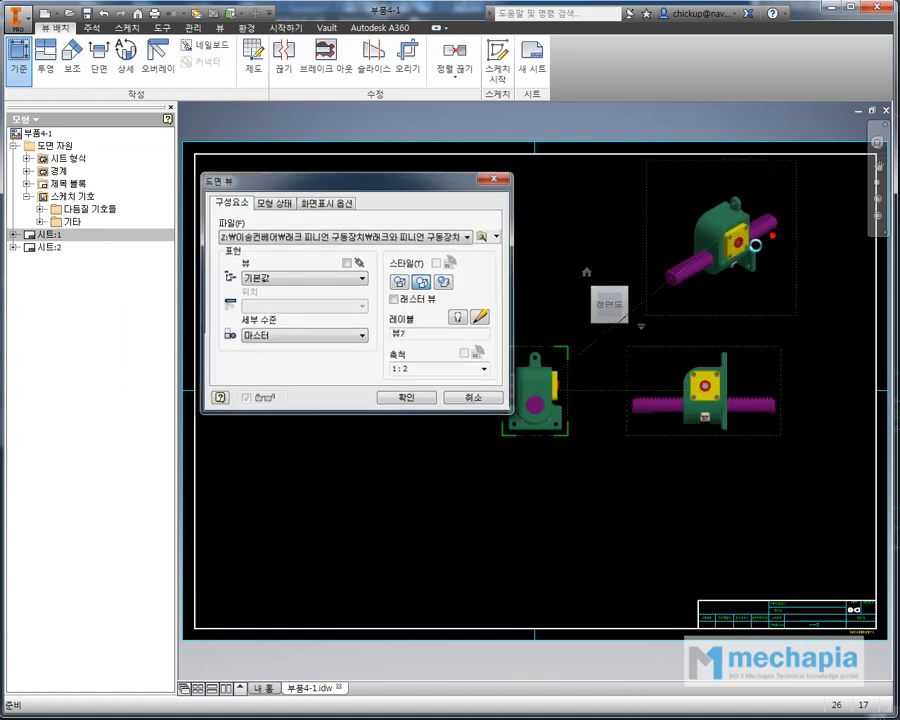
scroll(554, 462, up, 1)
- Move the front view to the left half of the sheet, the side view beside it, and the isometric view above the front view
click(556, 440)
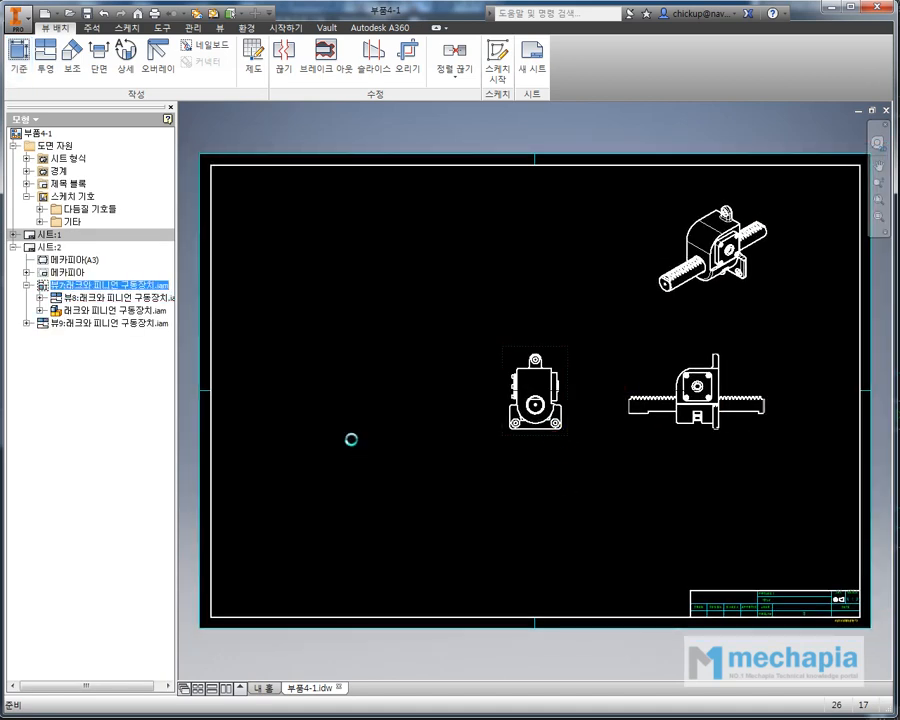
drag(360, 445, 358, 445)
drag(662, 436, 484, 457)
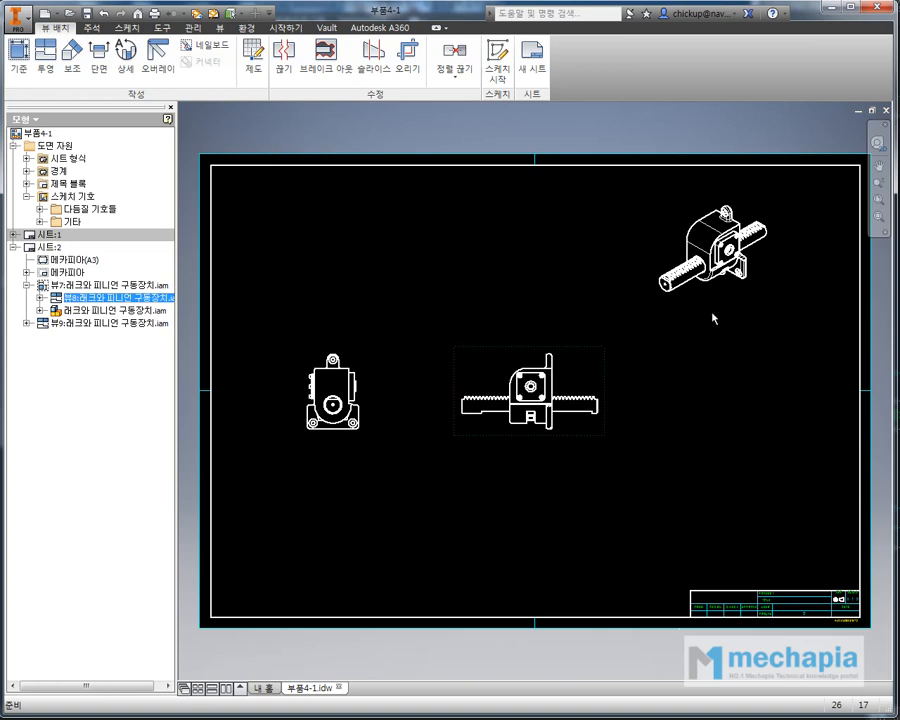
drag(713, 306, 362, 296)
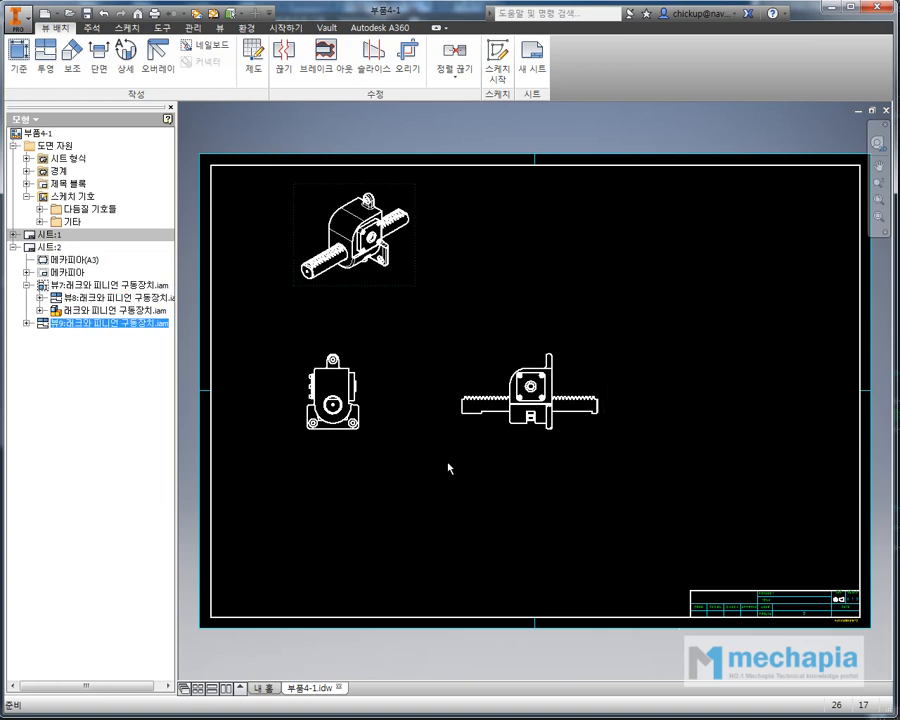
- Set the scale of the front base view to 1/1
double_click(366, 413)
click(421, 370)
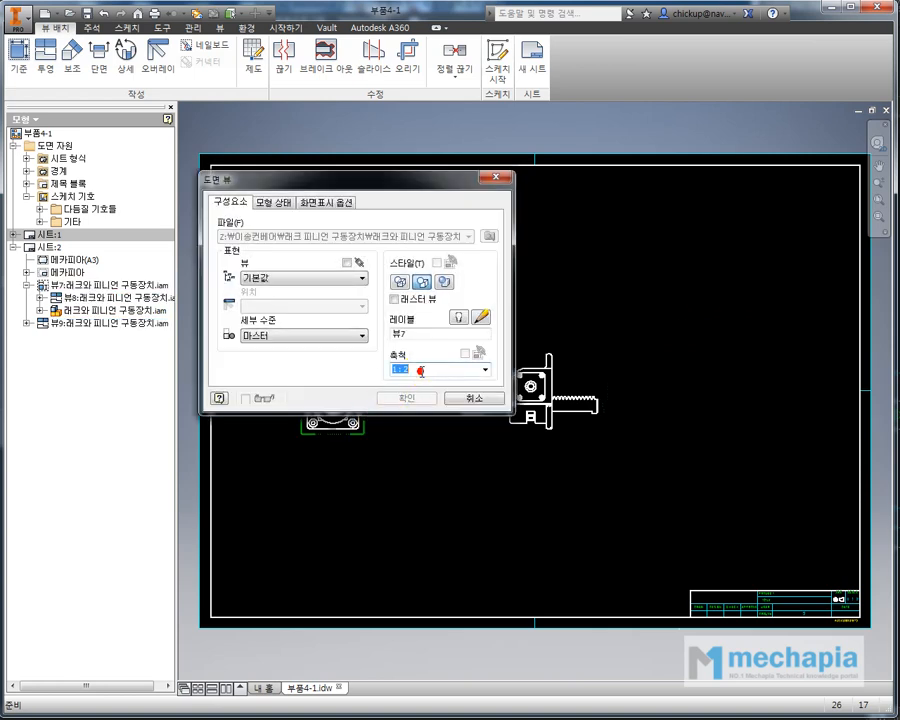
drag(423, 370, 405, 370)
key(BackSpace)
key(BackSpace)
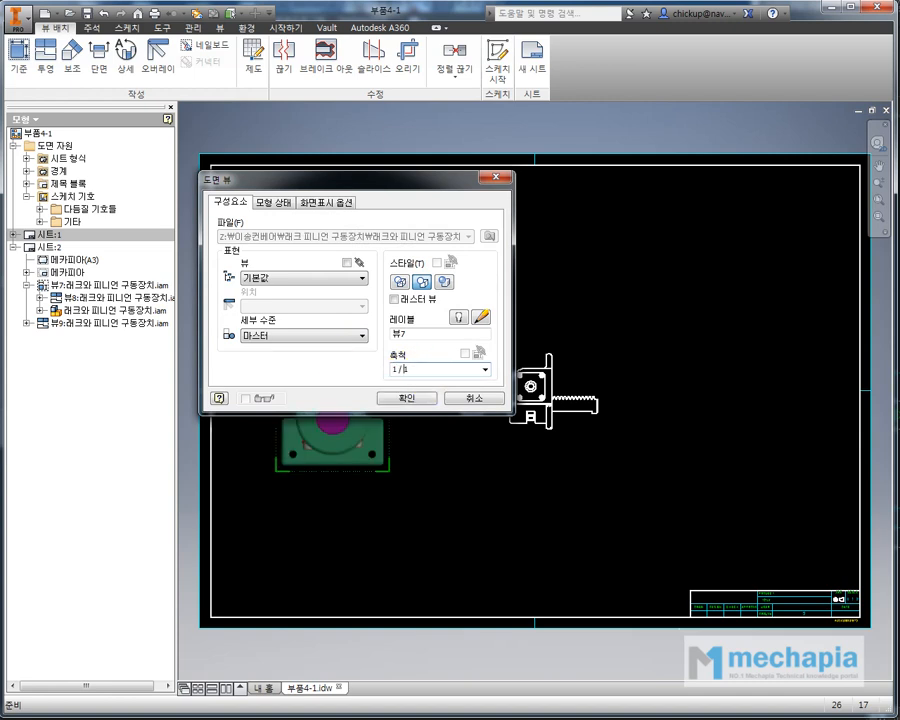
text(:1)
key(Return)
- Set the scale of the isometric view to 1/1
double_click(403, 253)
text(1/1)
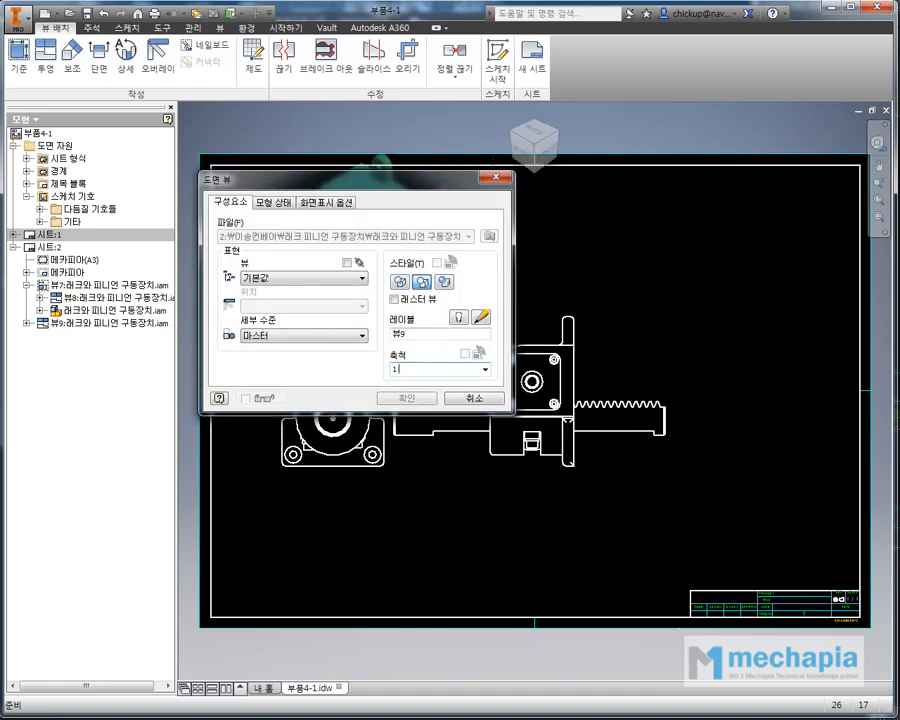
key(Return)
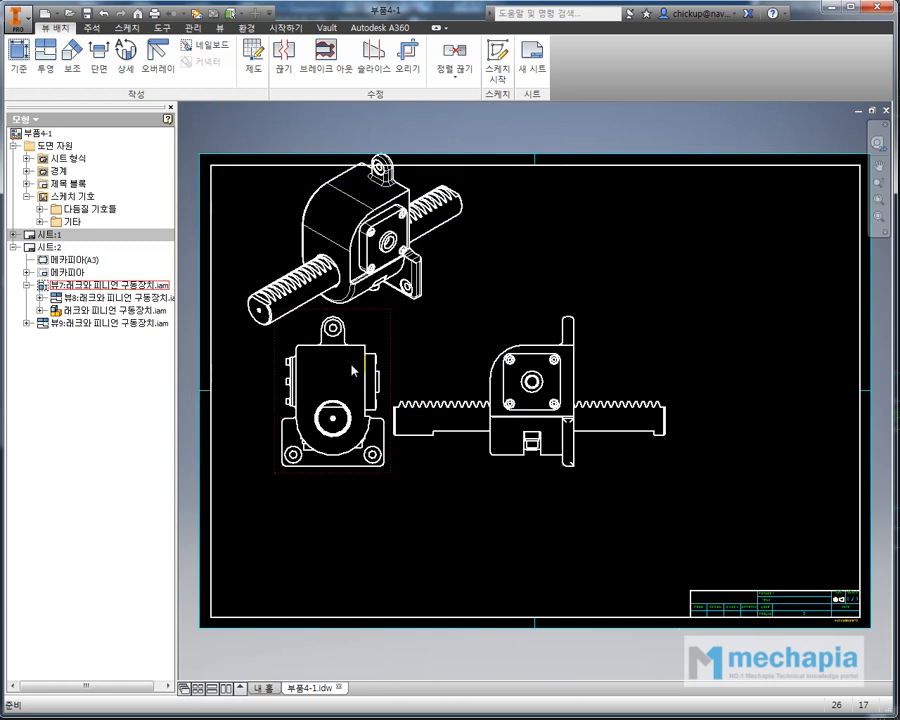
- Space out the enlarged views, lowering the front and side views, shifting the side view right and moving the isometric view inside the border
drag(372, 482, 378, 535)
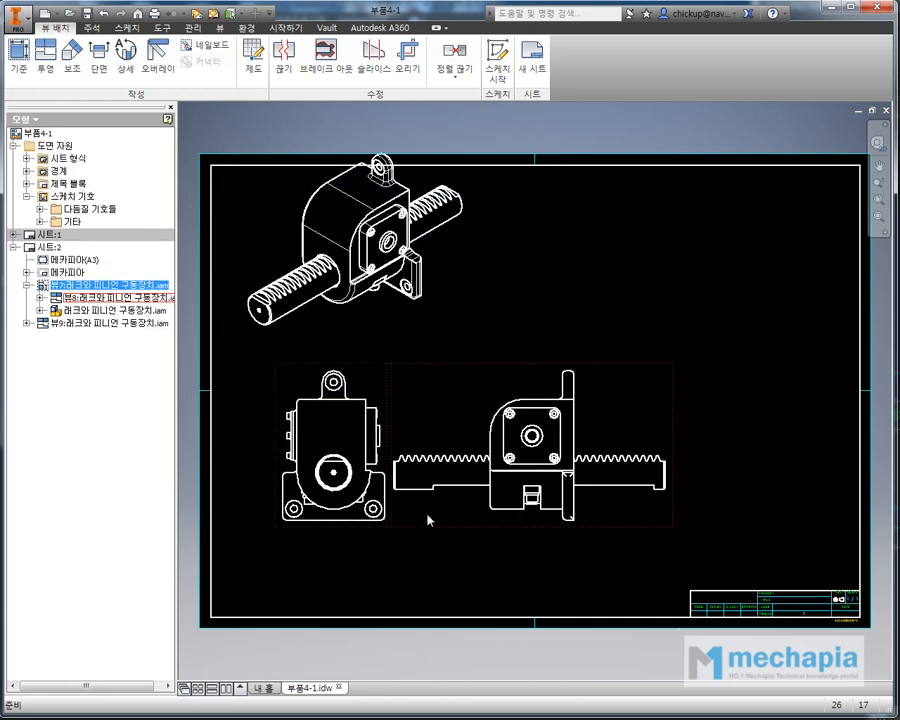
drag(440, 532, 518, 532)
drag(398, 345, 430, 380)
click(405, 521)
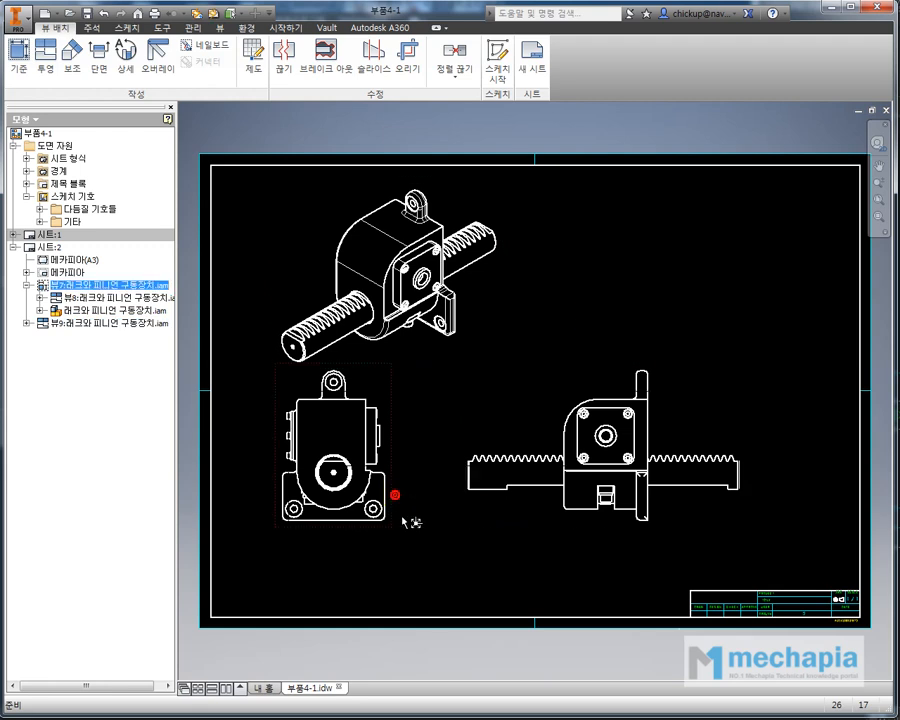
drag(395, 495, 402, 517)
click(470, 386)
click(633, 304)
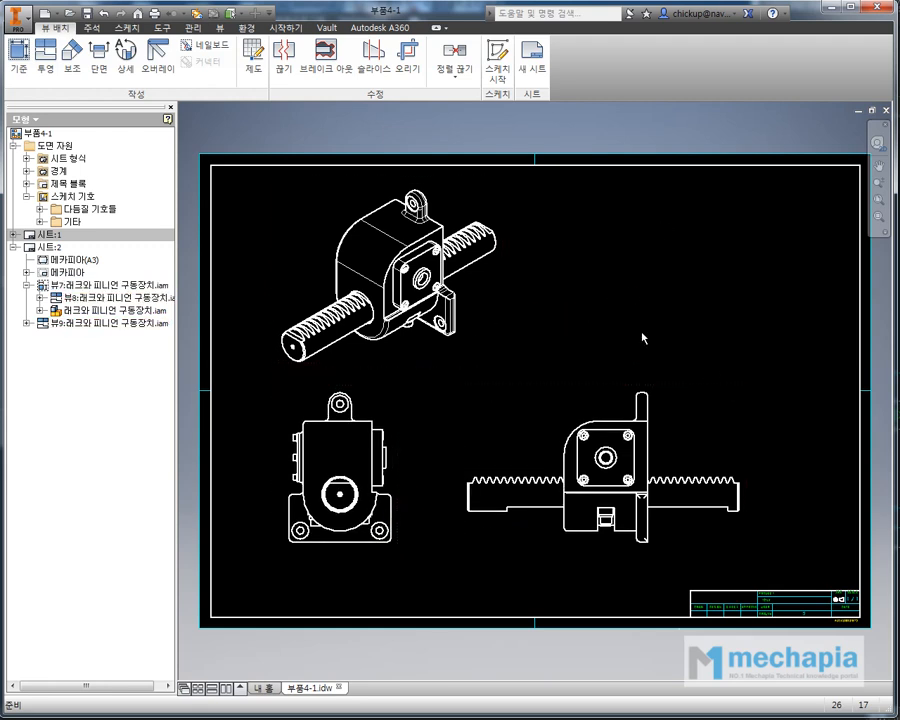
- Edit sheet 2 so that its title block sits in the upper-right corner
click(52, 245)
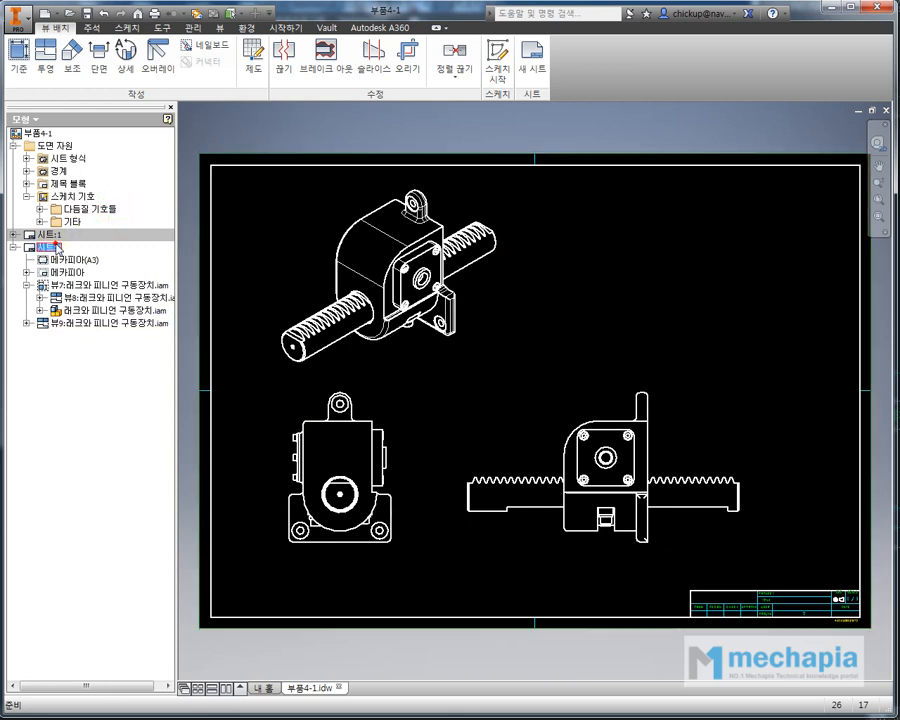
right_click(52, 245)
click(116, 345)
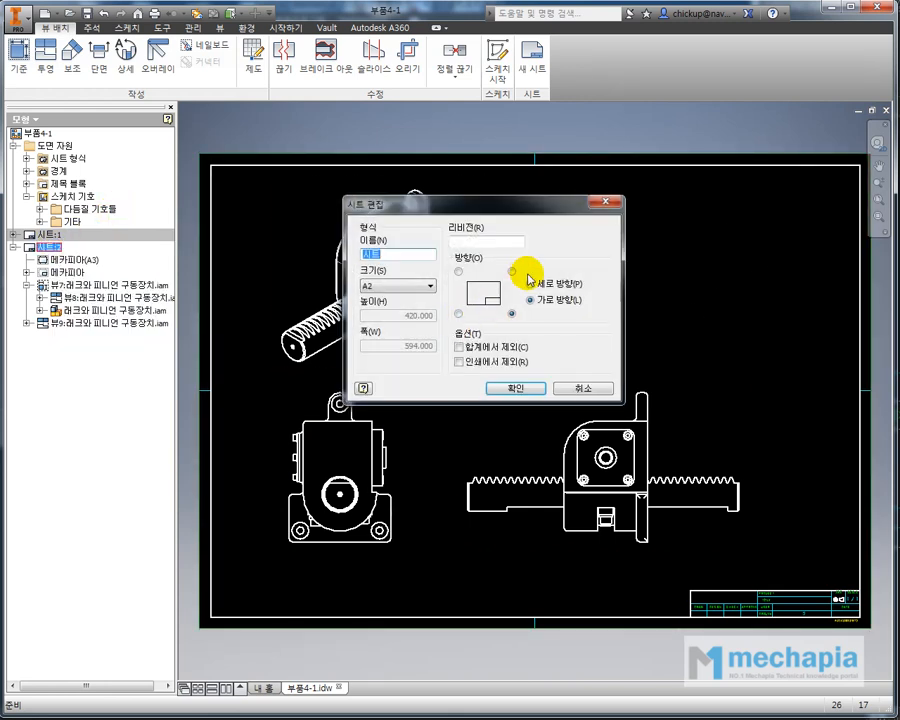
click(503, 382)
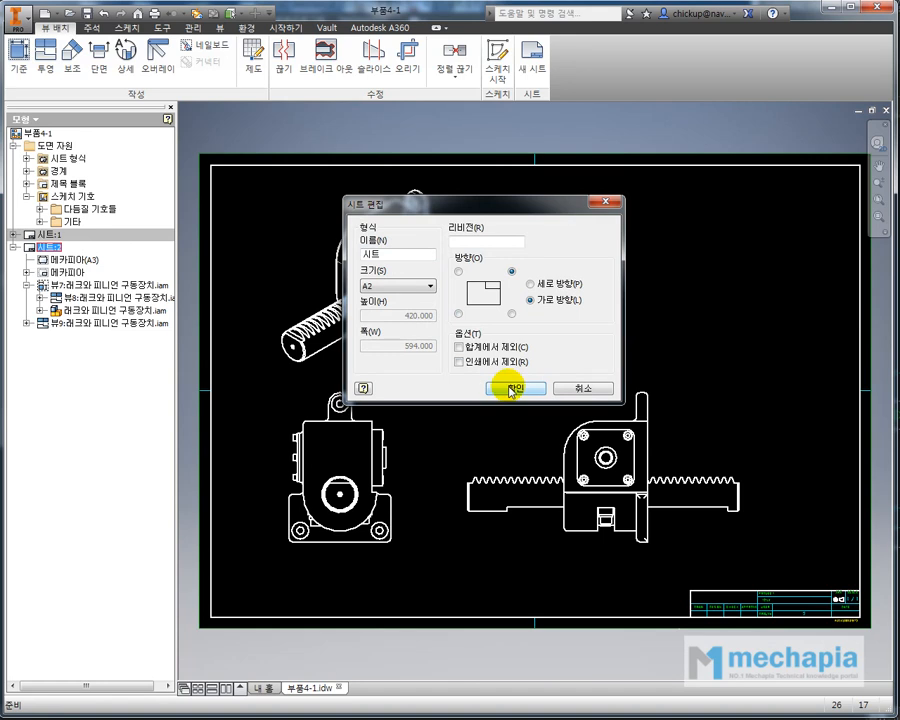
click(706, 320)
middle_drag(716, 289, 695, 290)
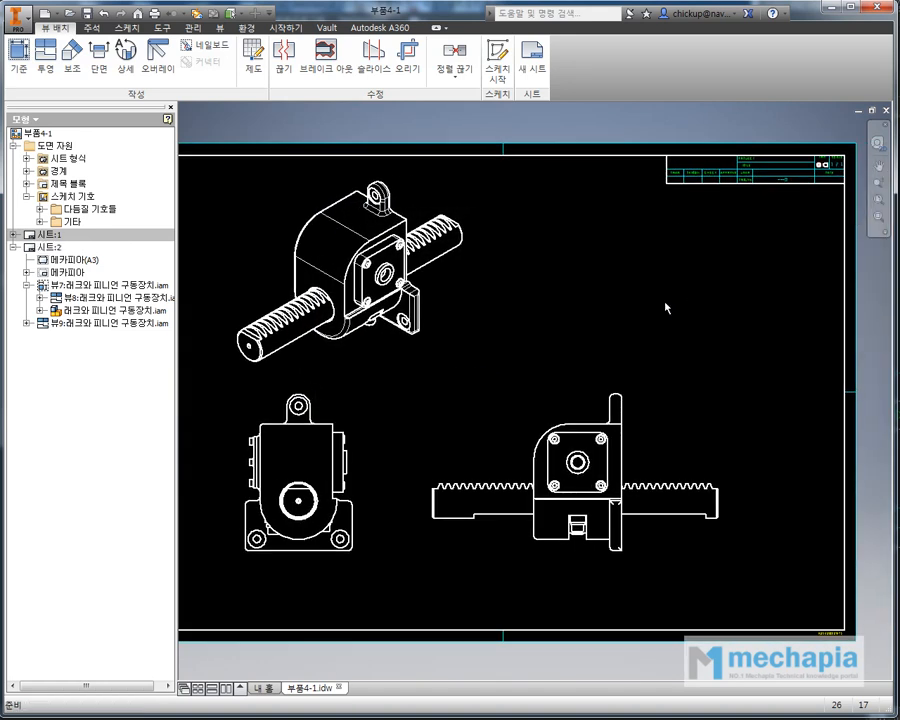
- Try to create a parts list from the isometric view using the structured BOM view at first level
click(227, 181)
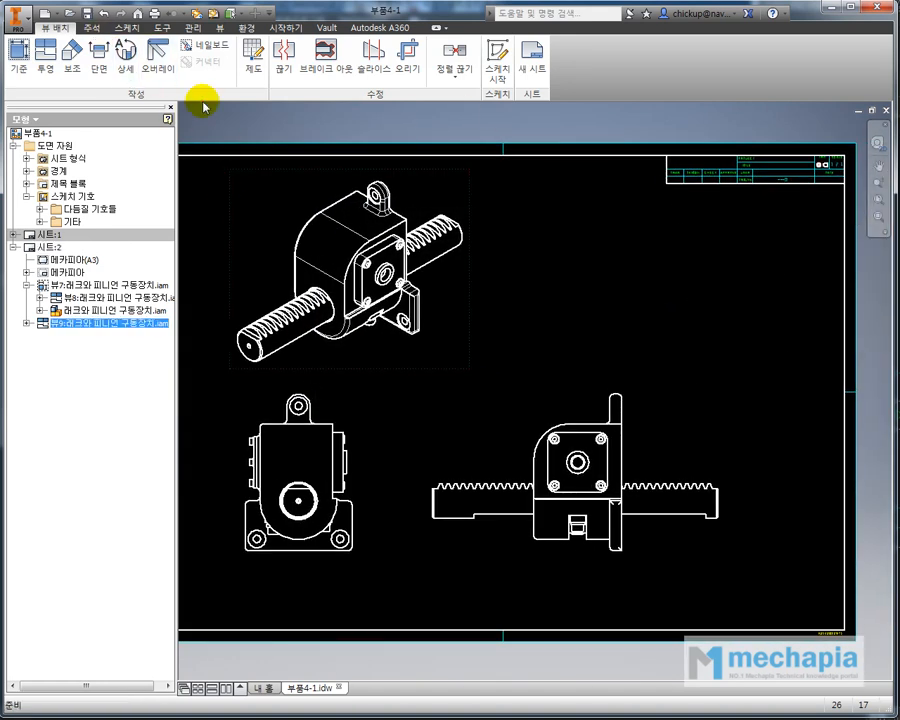
click(100, 30)
click(605, 72)
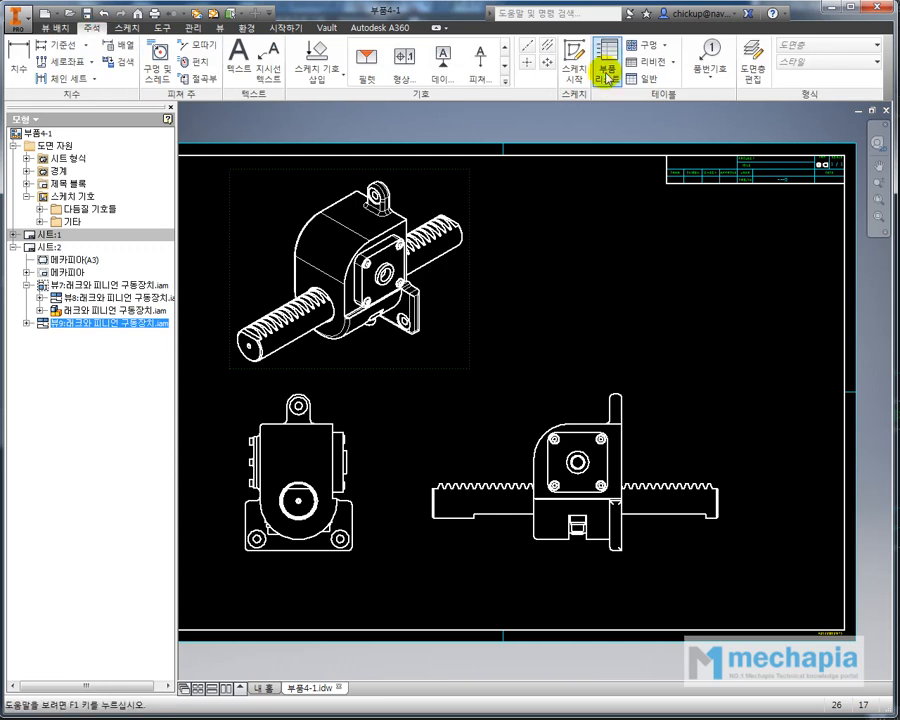
middle_drag(445, 372, 538, 304)
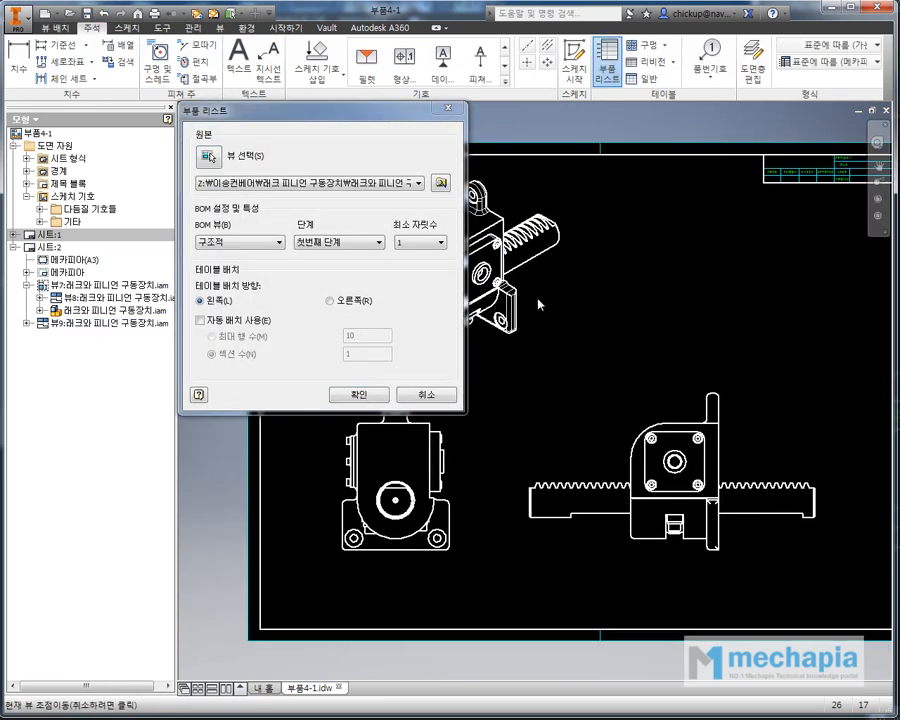
click(358, 394)
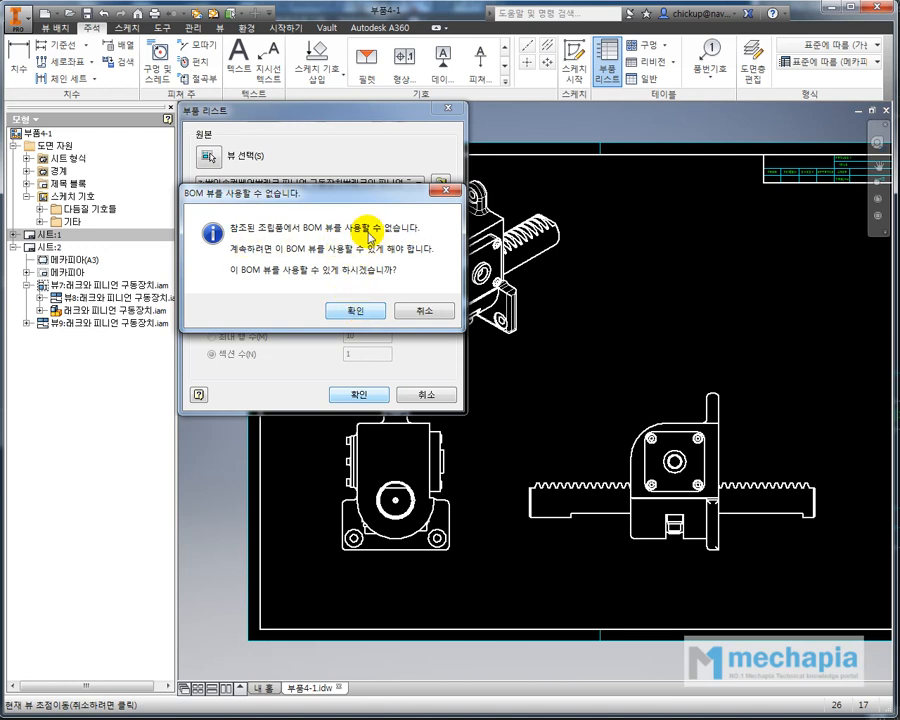
key(Escape)
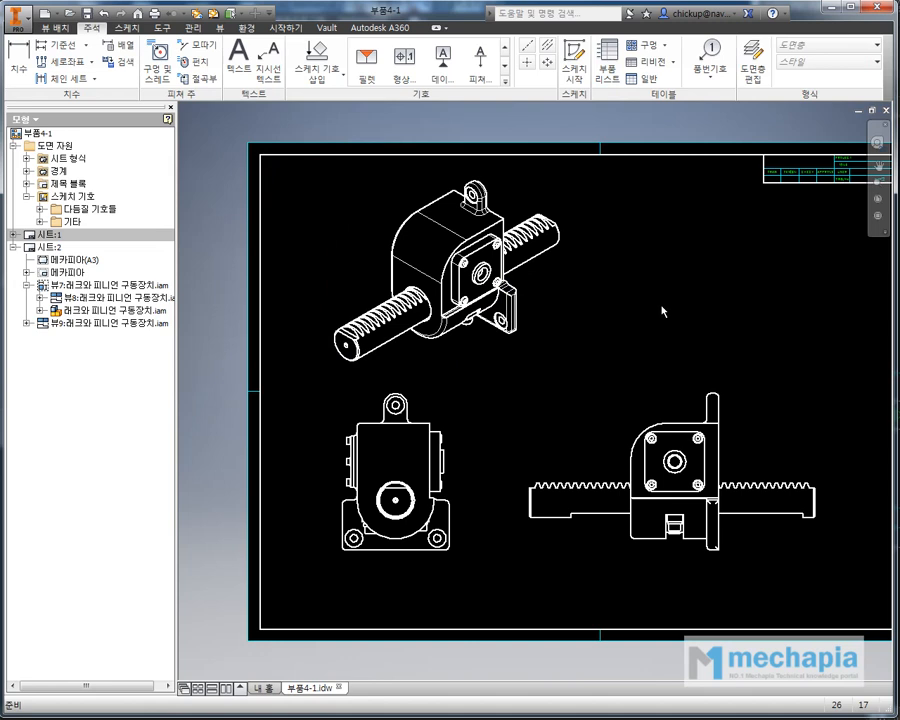
- Open the assembly model from the isometric view and bring up its bill of materials
right_click(538, 307)
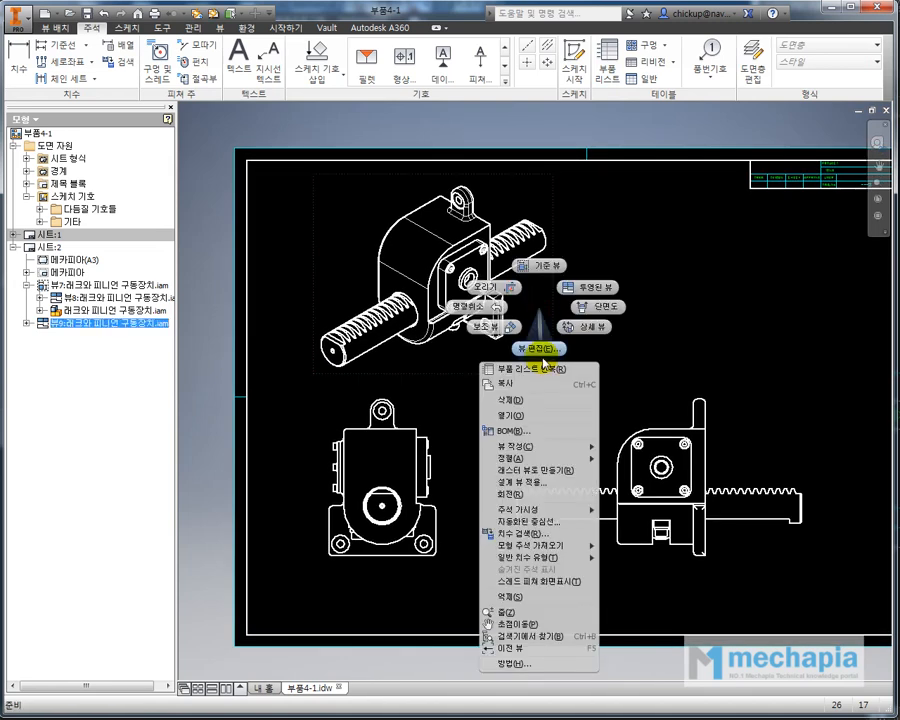
click(536, 417)
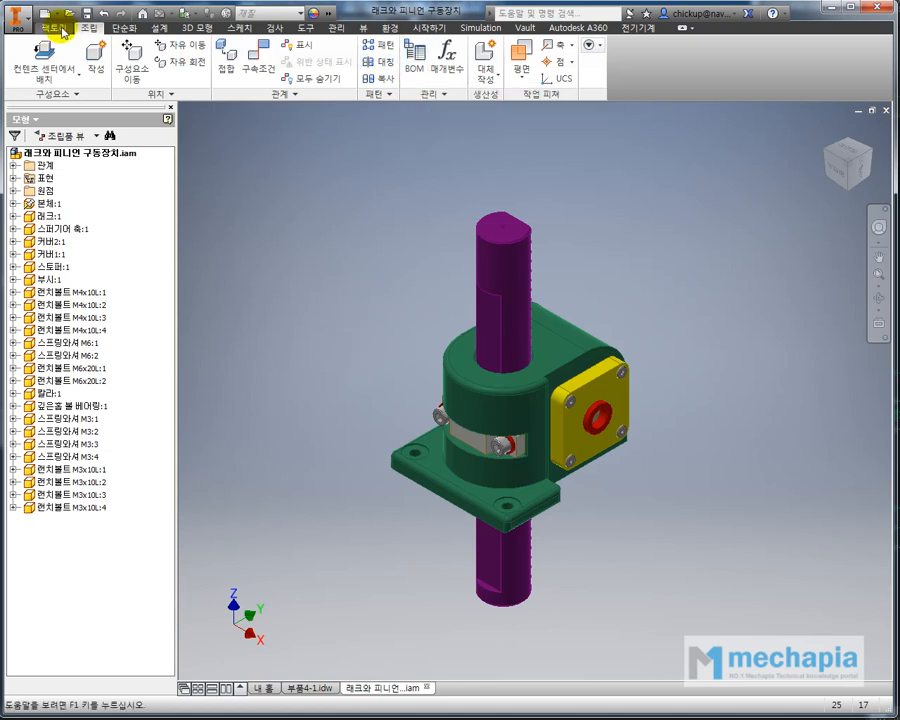
click(407, 62)
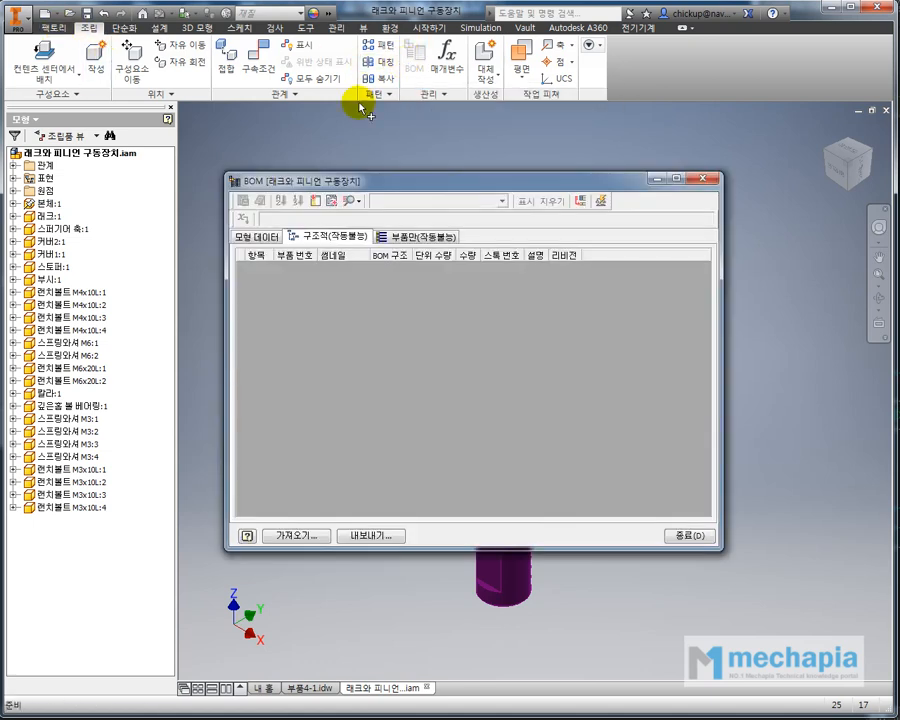
- Compare the contents of the model data, structured and parts-only views in the bill of materials
click(245, 237)
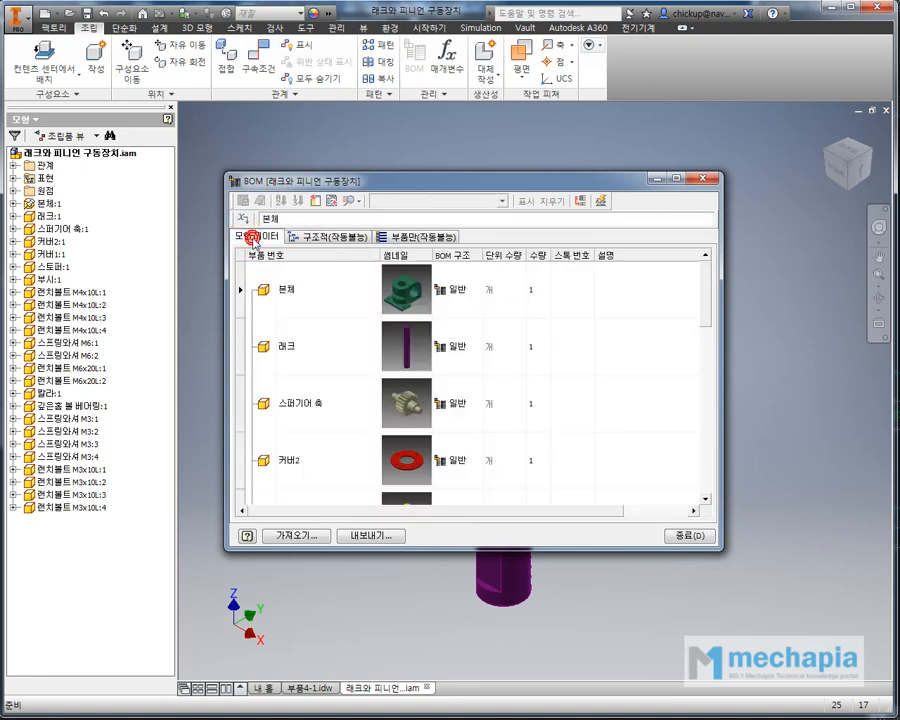
click(318, 239)
click(413, 236)
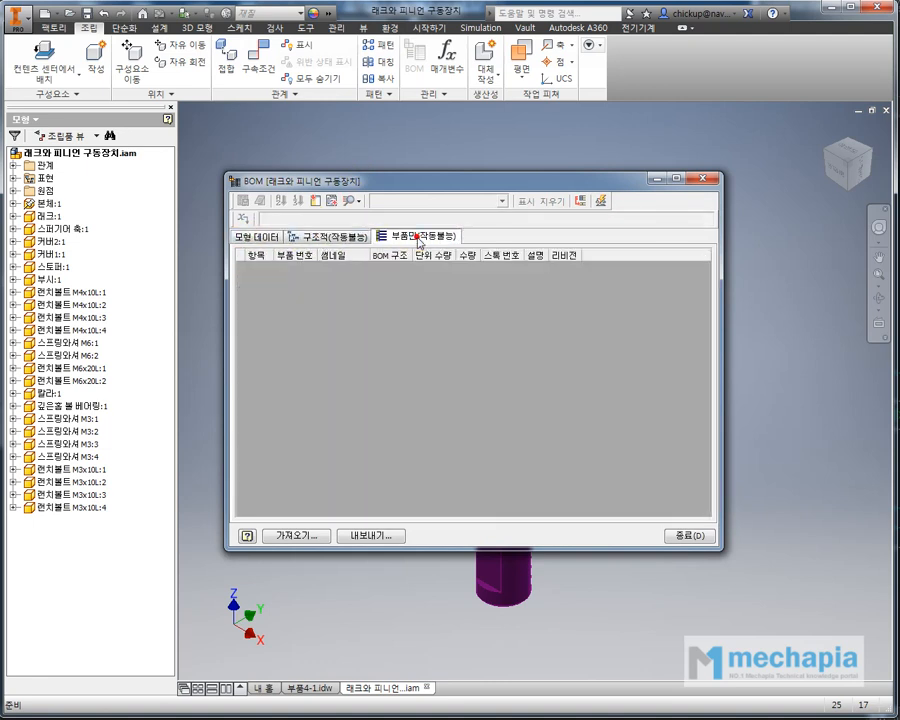
click(322, 236)
click(262, 239)
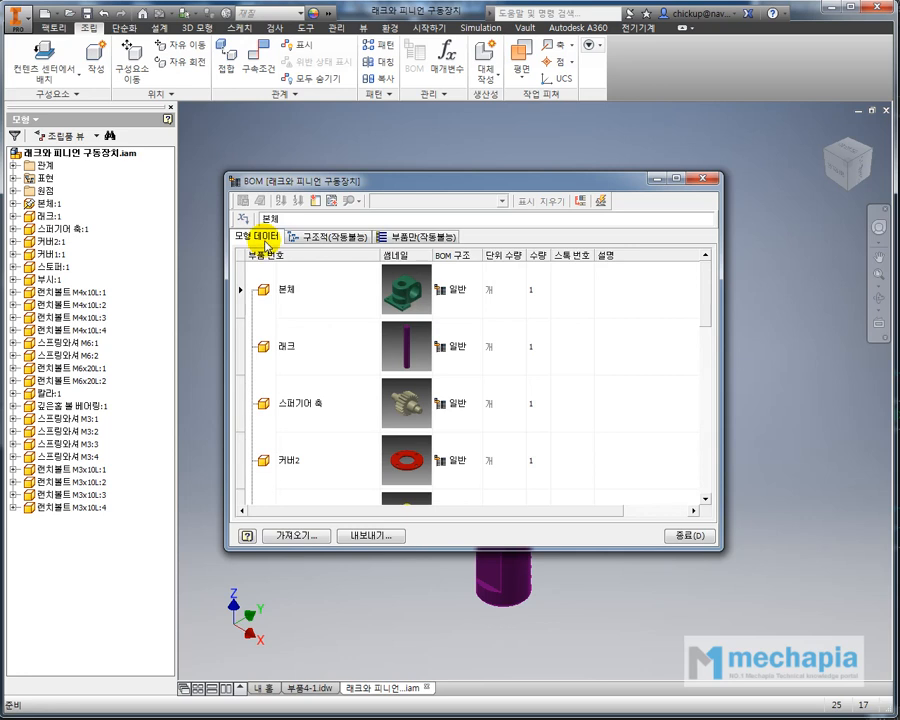
click(325, 237)
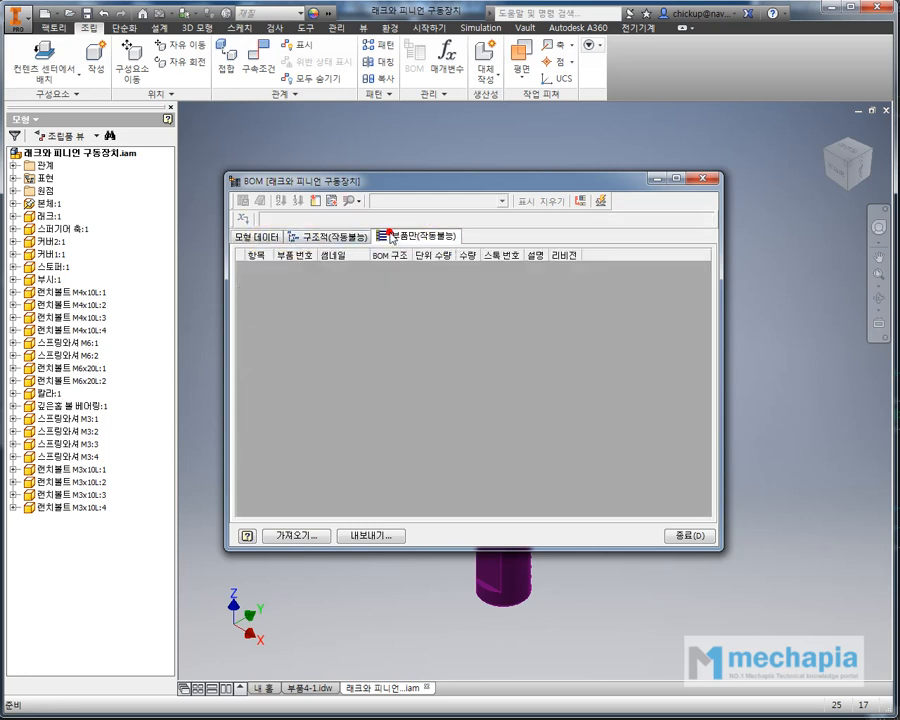
- Enable the structured (구조적) BOM view for the assembly and close the bill of materials
click(394, 236)
click(330, 238)
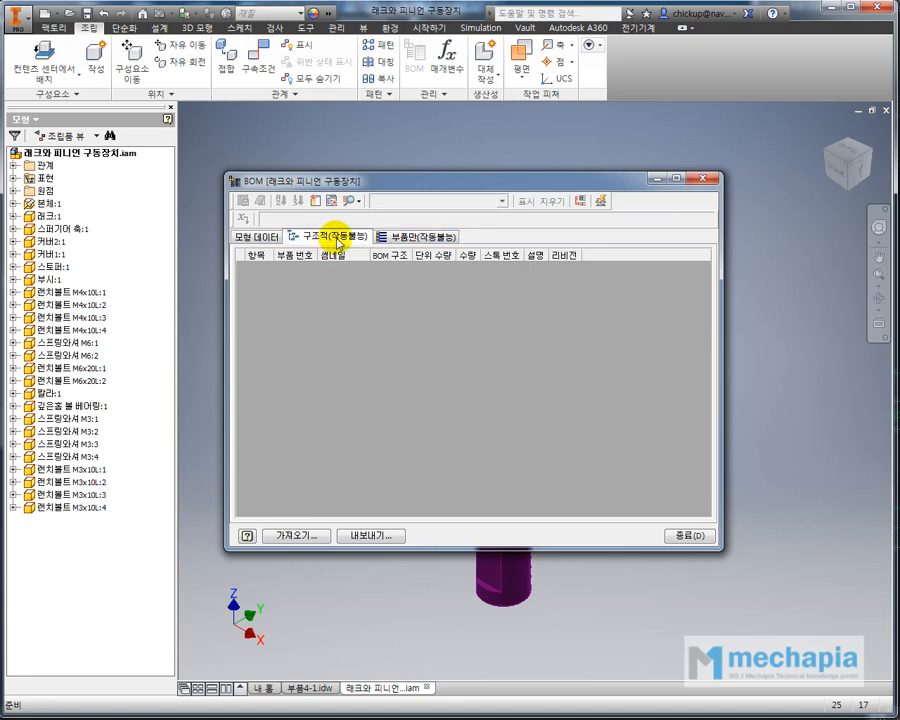
right_click(337, 240)
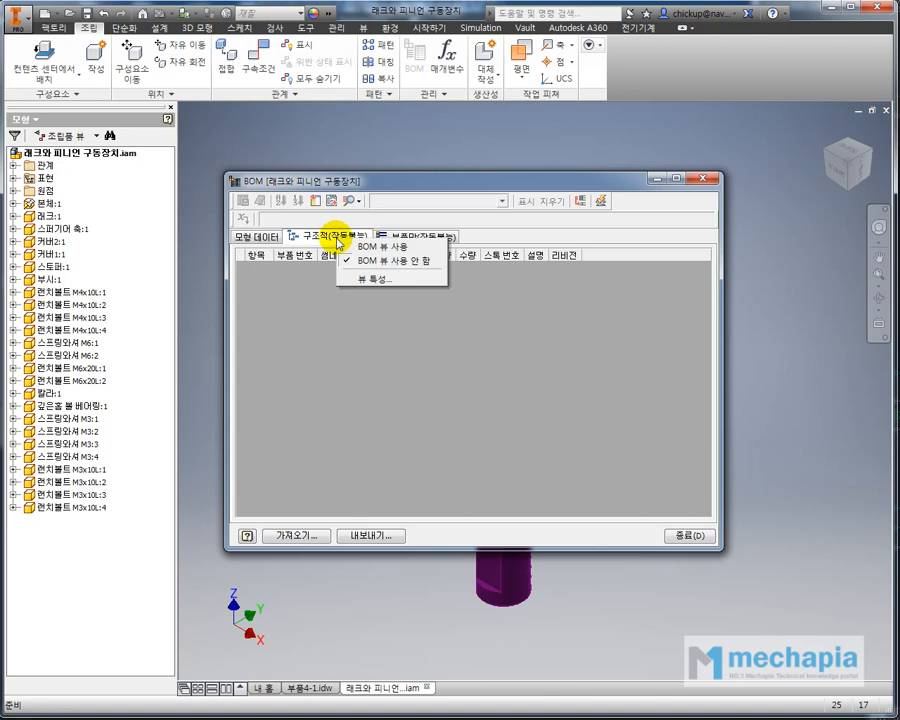
click(390, 247)
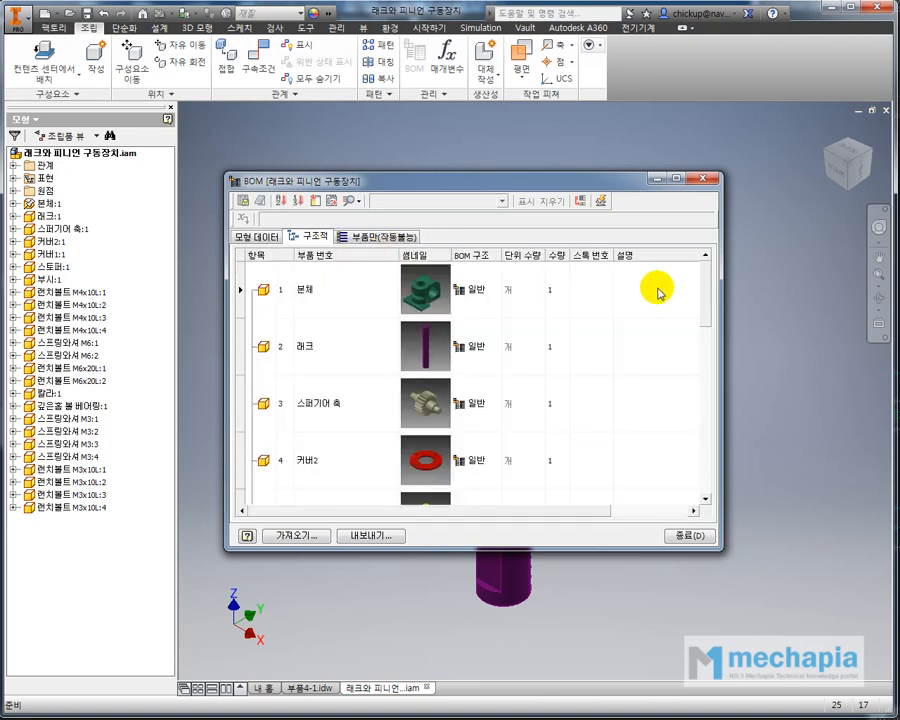
drag(707, 289, 722, 262)
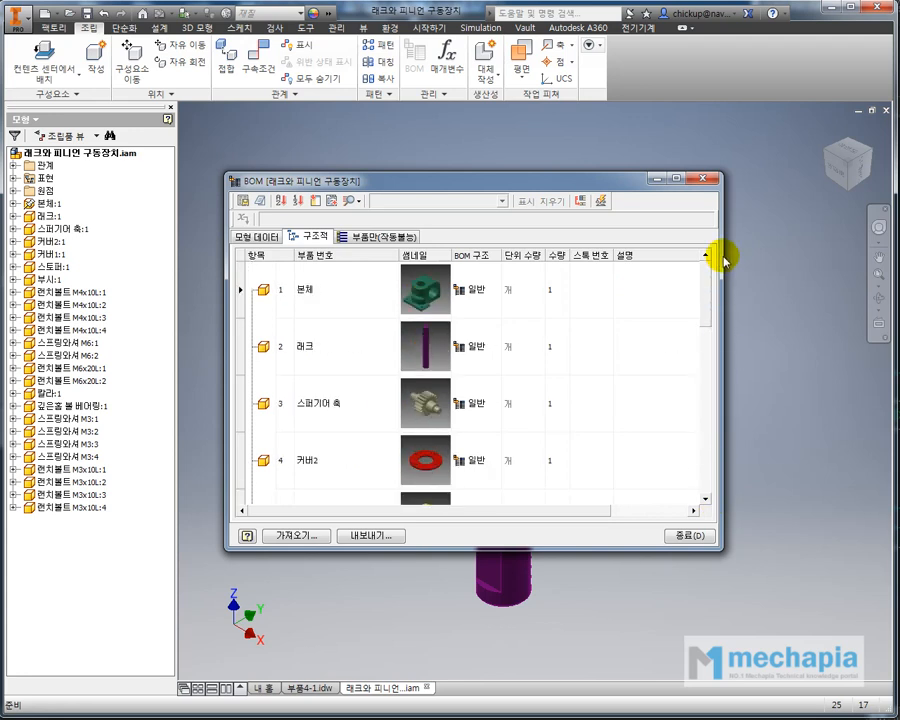
click(703, 179)
- Place a parts list with the structured BOM view from the lower-left view on the drawing, against the right border directly below the title block
click(309, 688)
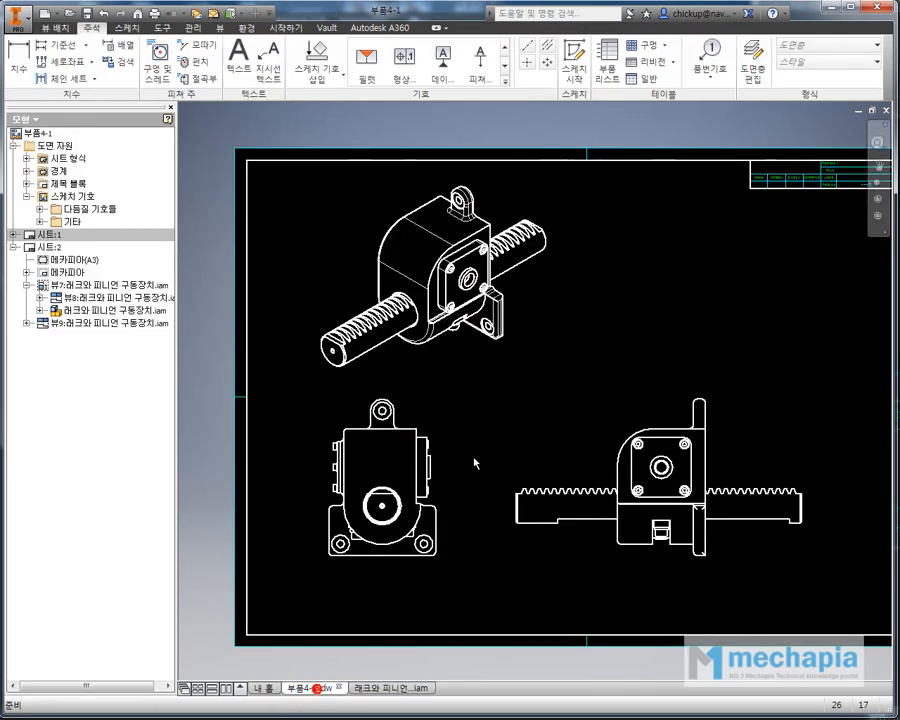
middle_drag(629, 313, 490, 311)
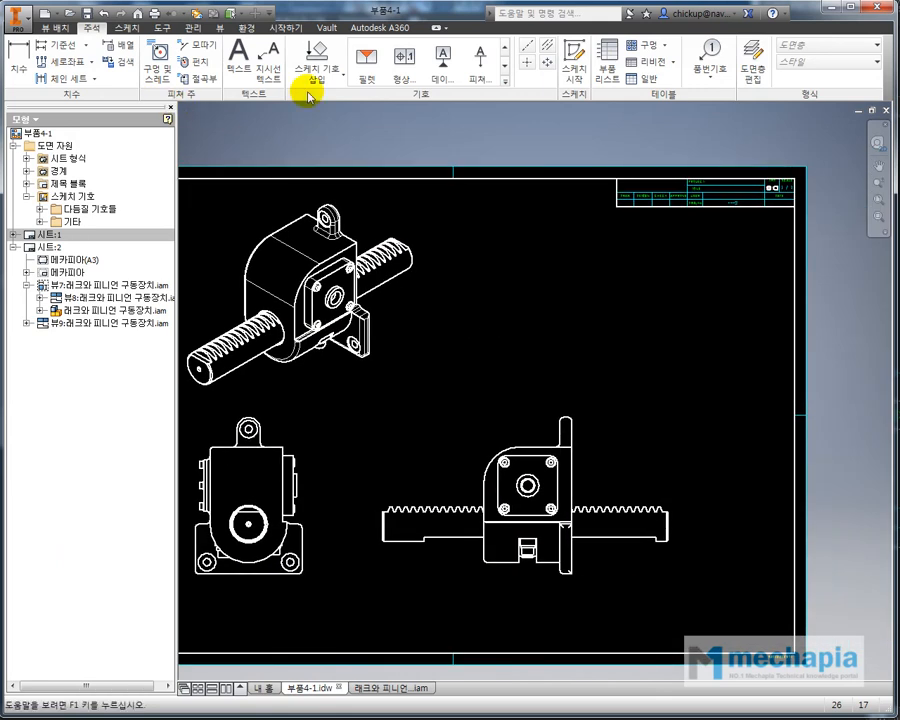
click(607, 62)
click(305, 490)
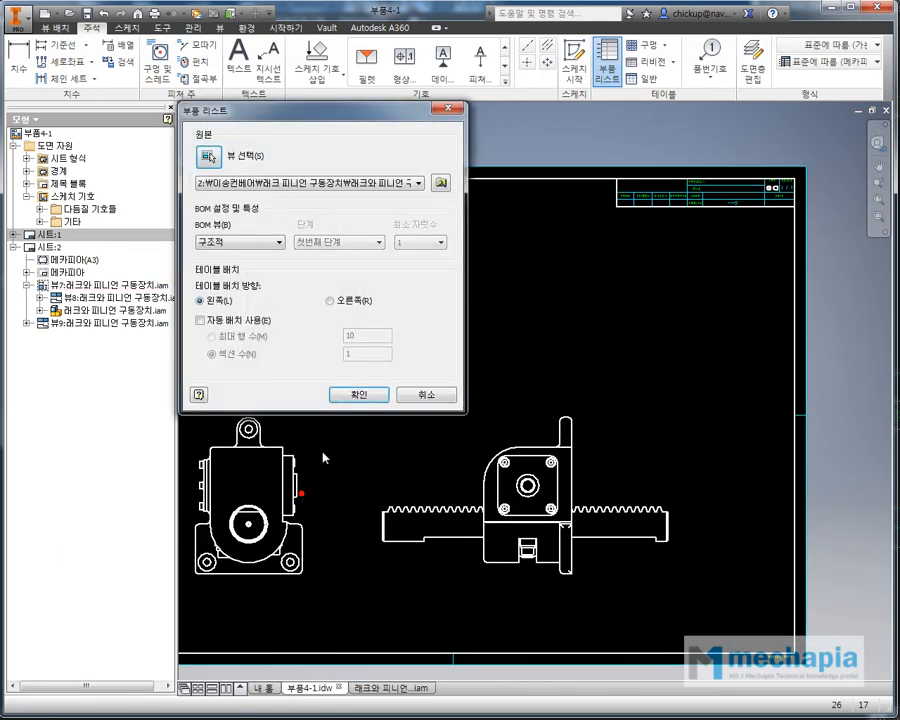
click(358, 393)
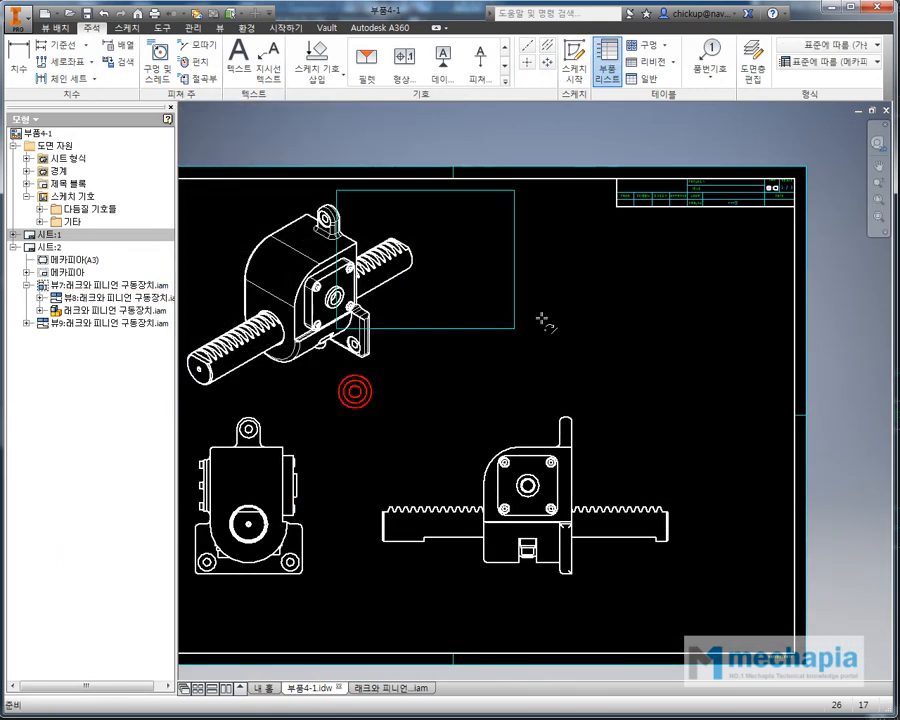
click(796, 344)
- Examine the item numbers, descriptions, materials, quantities and weights in the placed parts list
scroll(663, 261, down, 3)
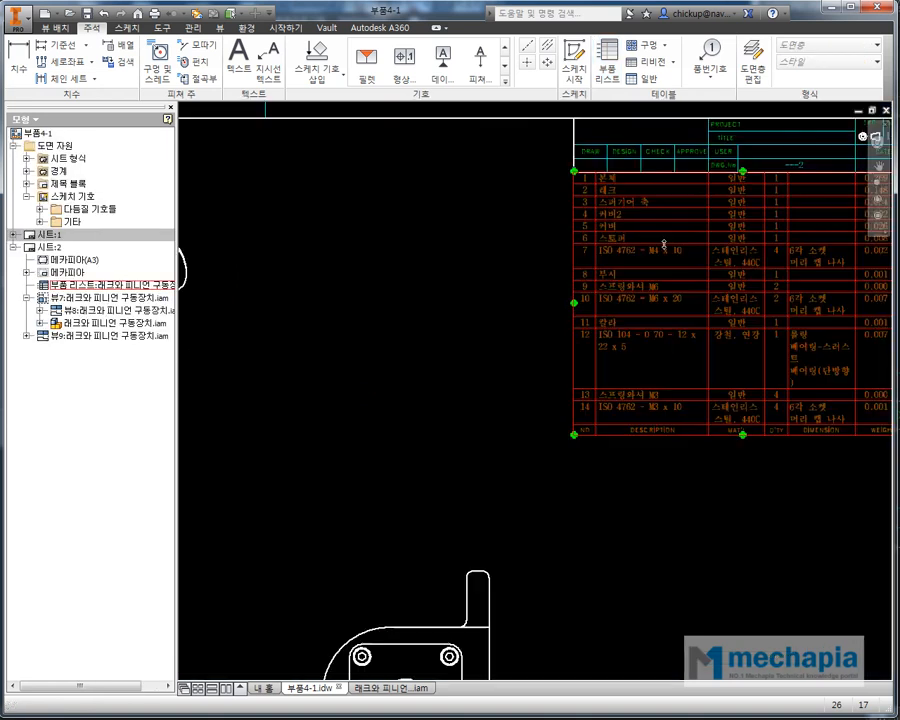
click(388, 353)
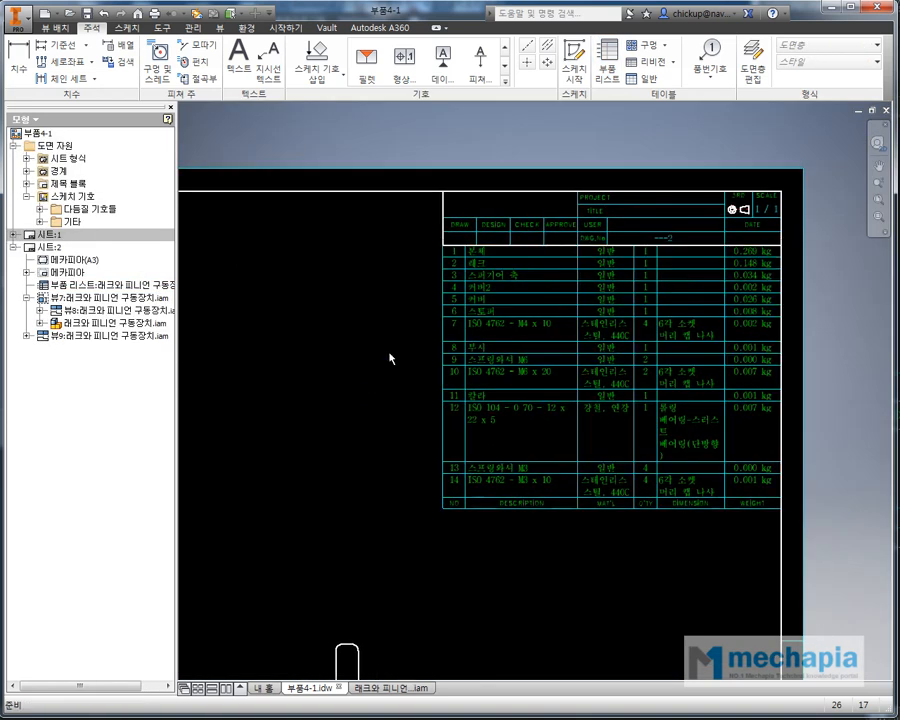
mouse_move(372, 372)
middle_down()
mouse_move(331, 376)
mouse_move(299, 396)
middle_up()
scroll(341, 392, up, 3)
scroll(345, 391, down, 3)
middle_drag(371, 381, 345, 348)
click(345, 345)
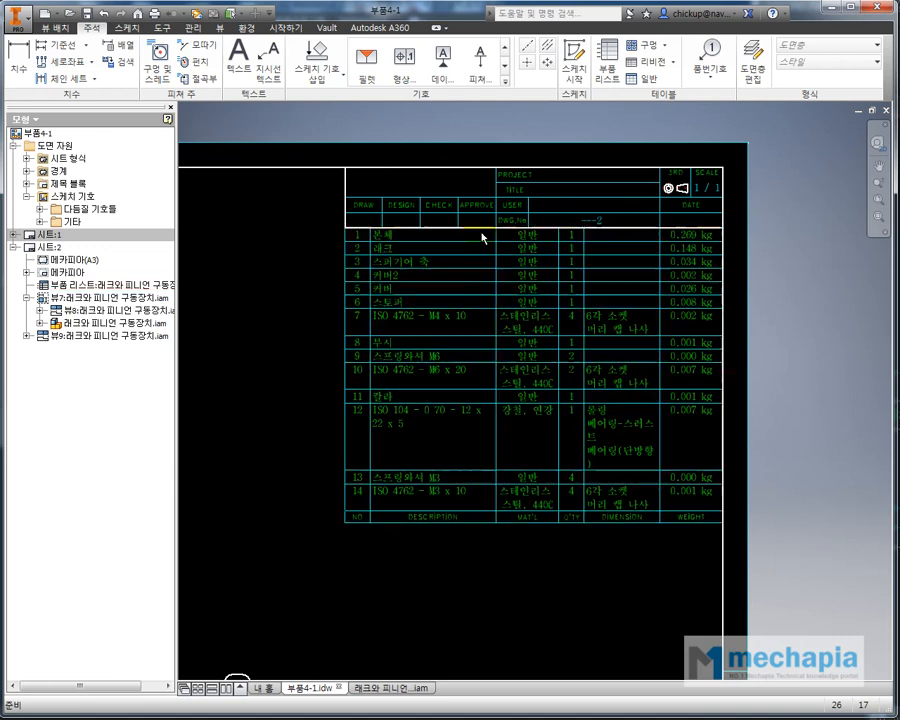
middle_drag(292, 294, 287, 302)
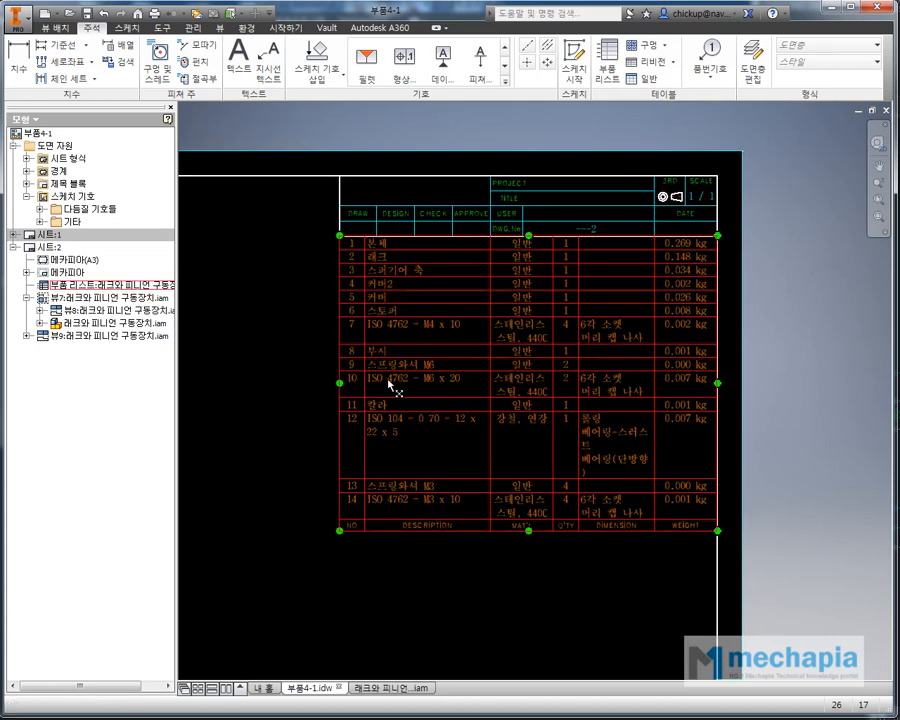
mouse_move(305, 374)
middle_down()
mouse_move(337, 354)
mouse_move(365, 355)
middle_up()
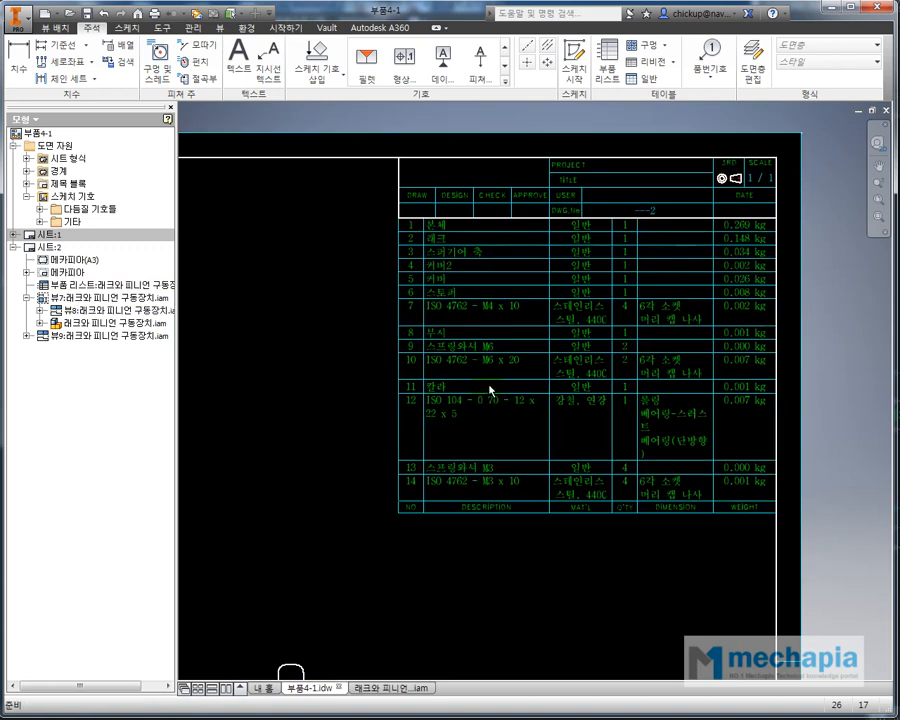
click(484, 476)
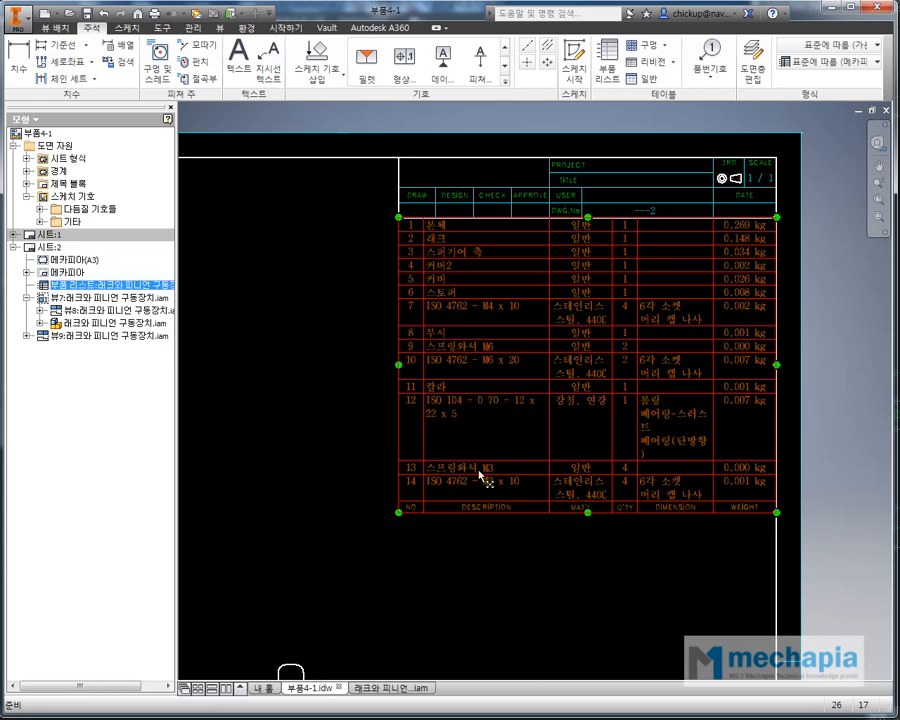
click(478, 580)
- Open the bill of materials of the assembly model and remove its thumbnail column
click(390, 688)
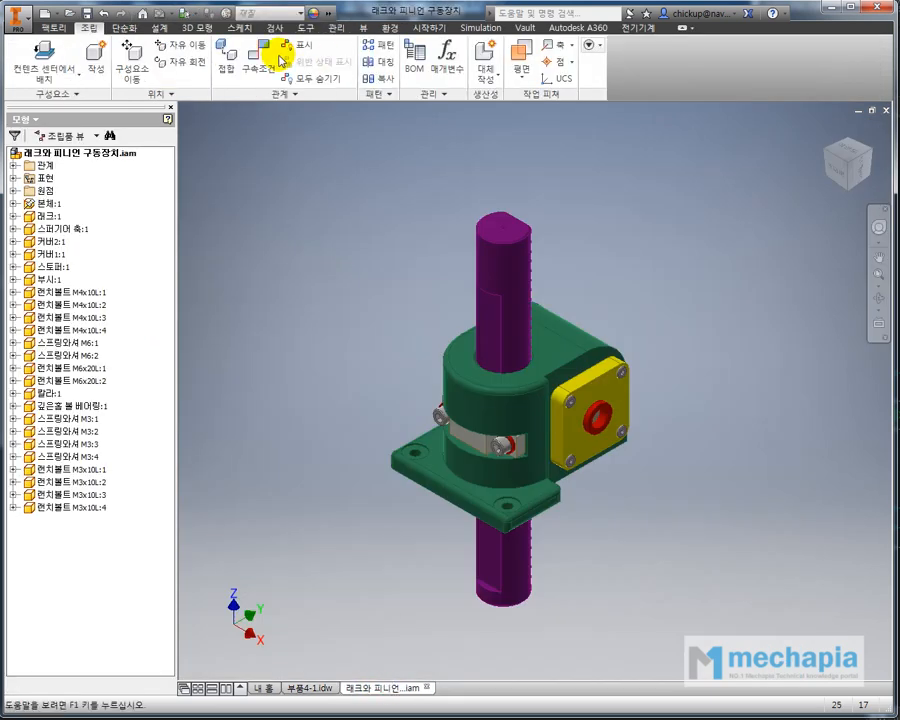
click(413, 57)
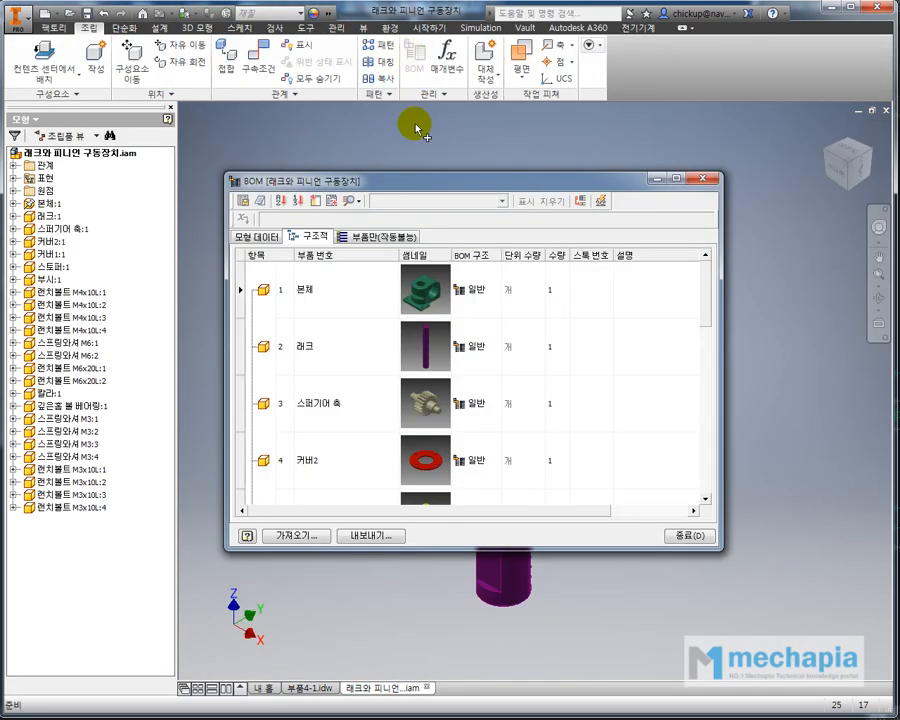
drag(421, 253, 659, 345)
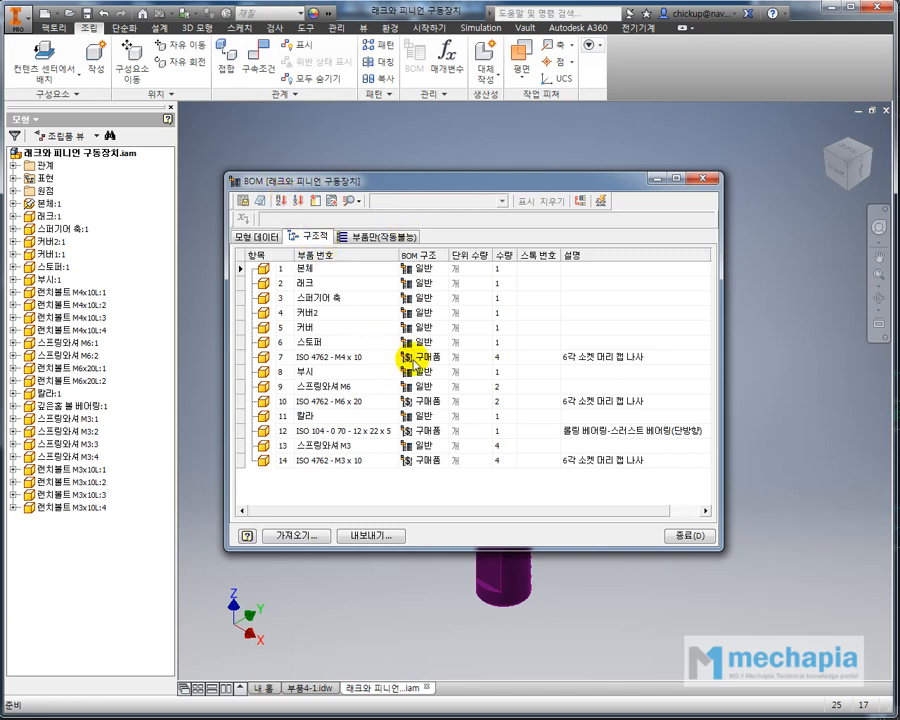
- Check the BOM structure of the bolt and bearing rows and set the rack (래크) to Purchased (구매품)
click(410, 358)
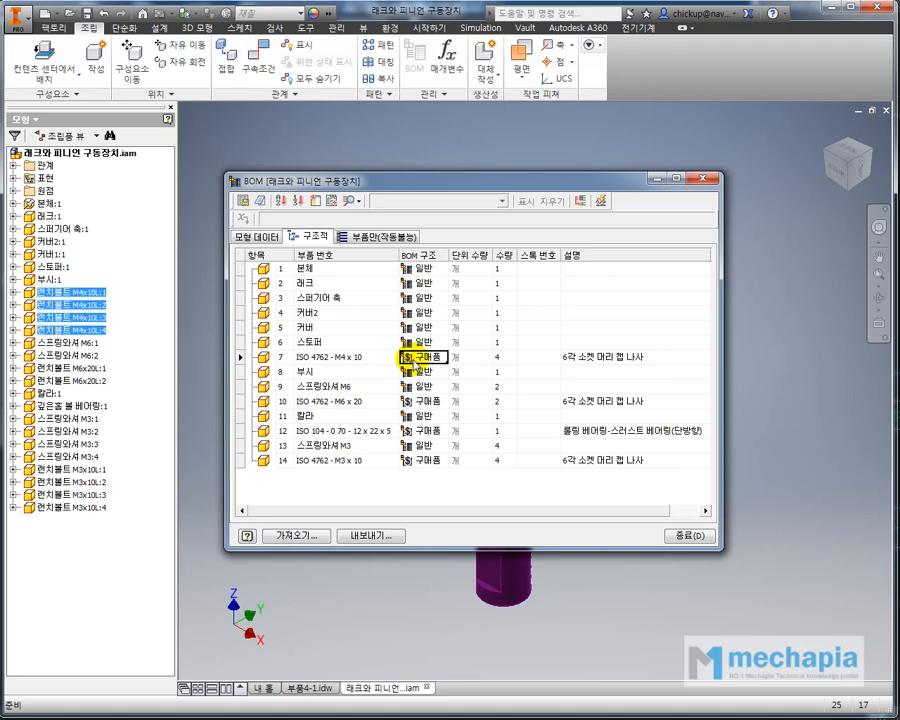
click(427, 461)
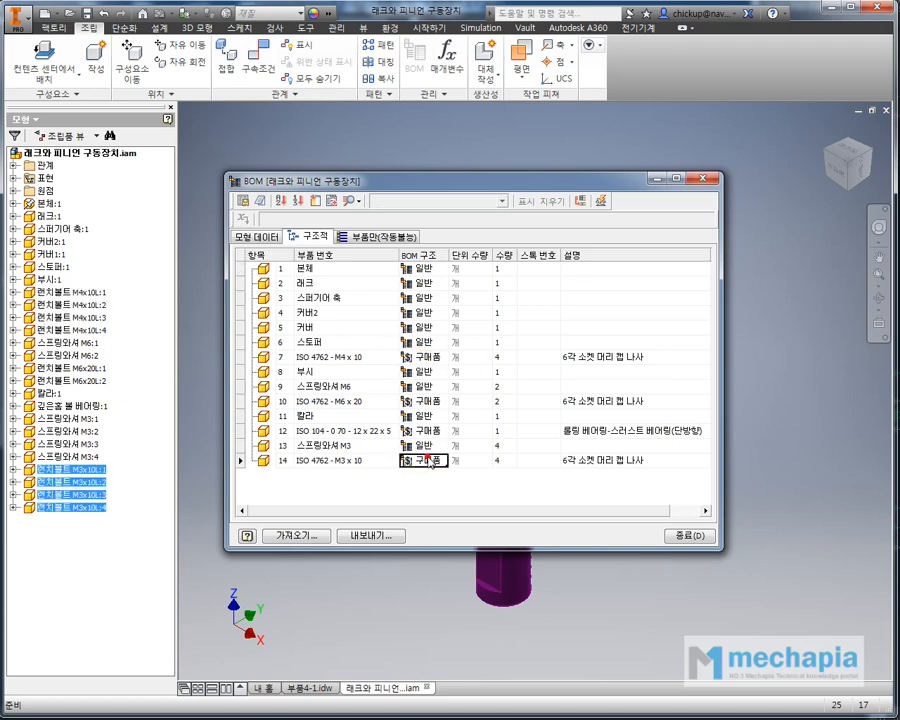
click(424, 431)
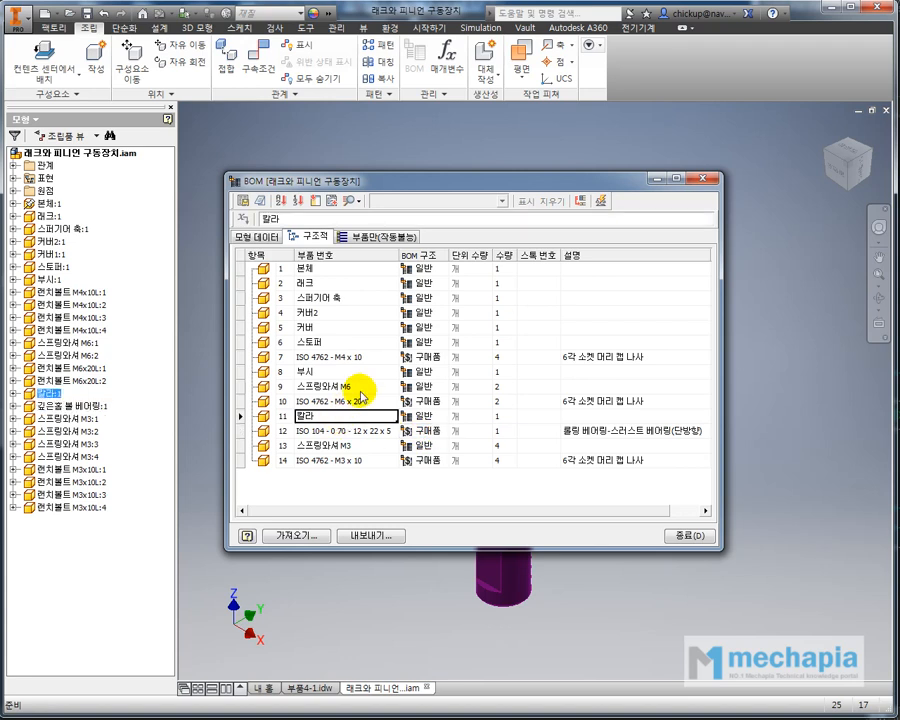
click(361, 391)
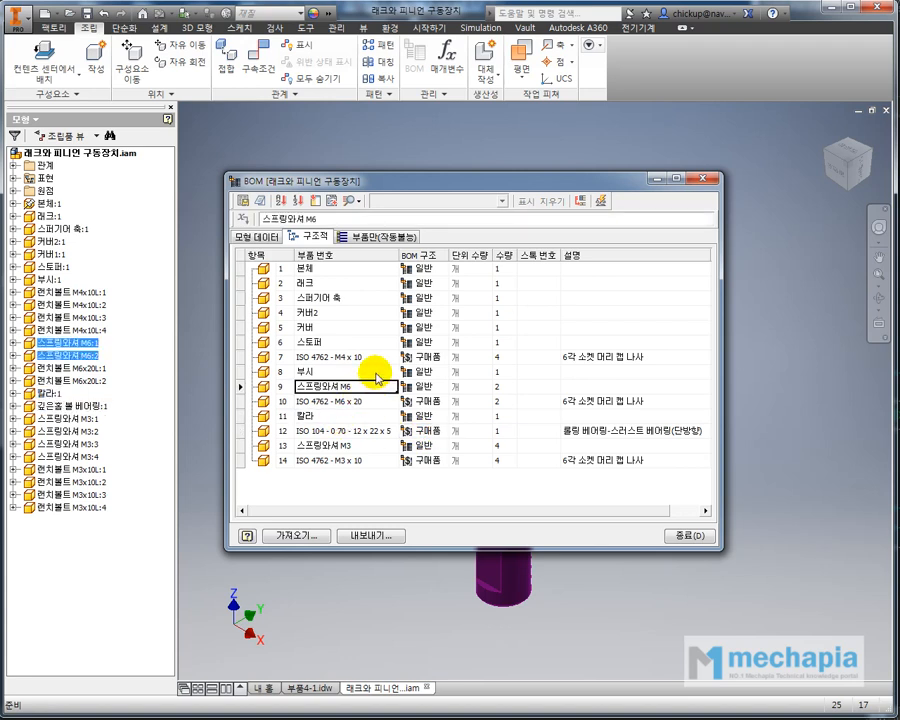
click(372, 285)
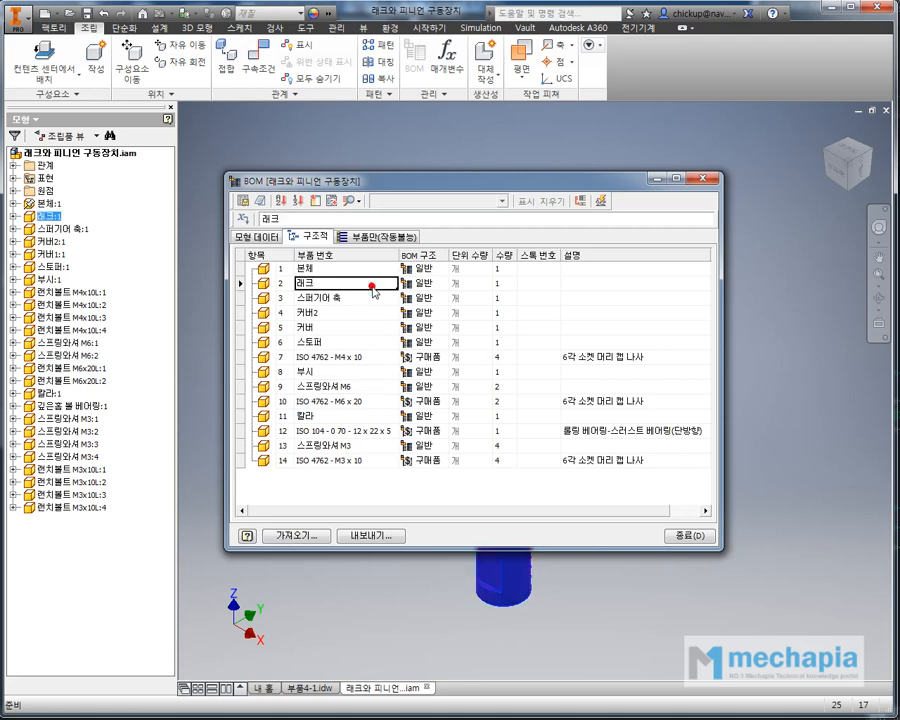
click(412, 284)
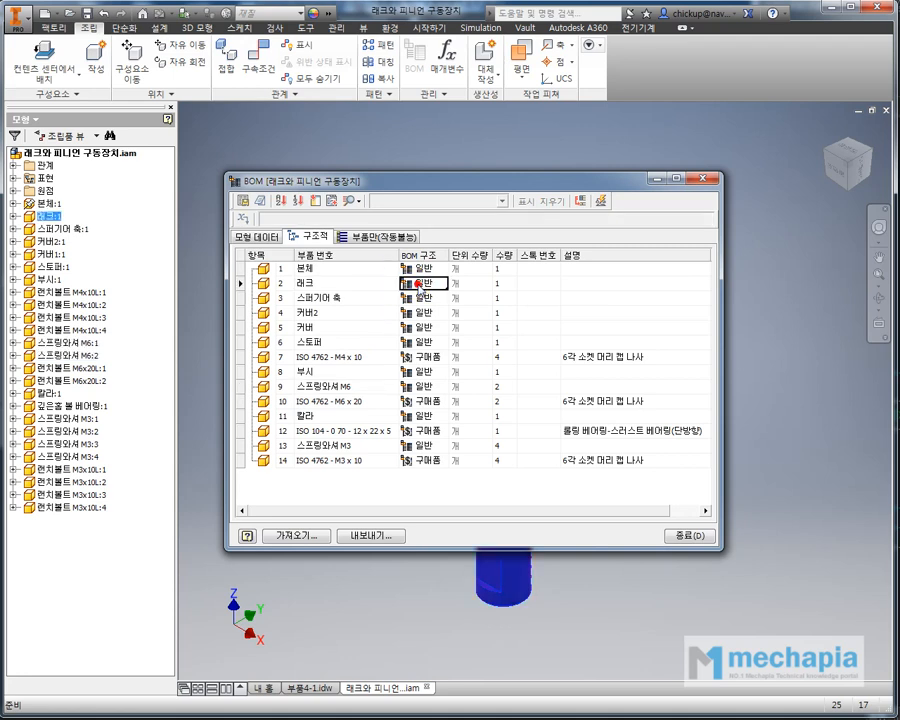
click(346, 298)
click(356, 285)
click(421, 283)
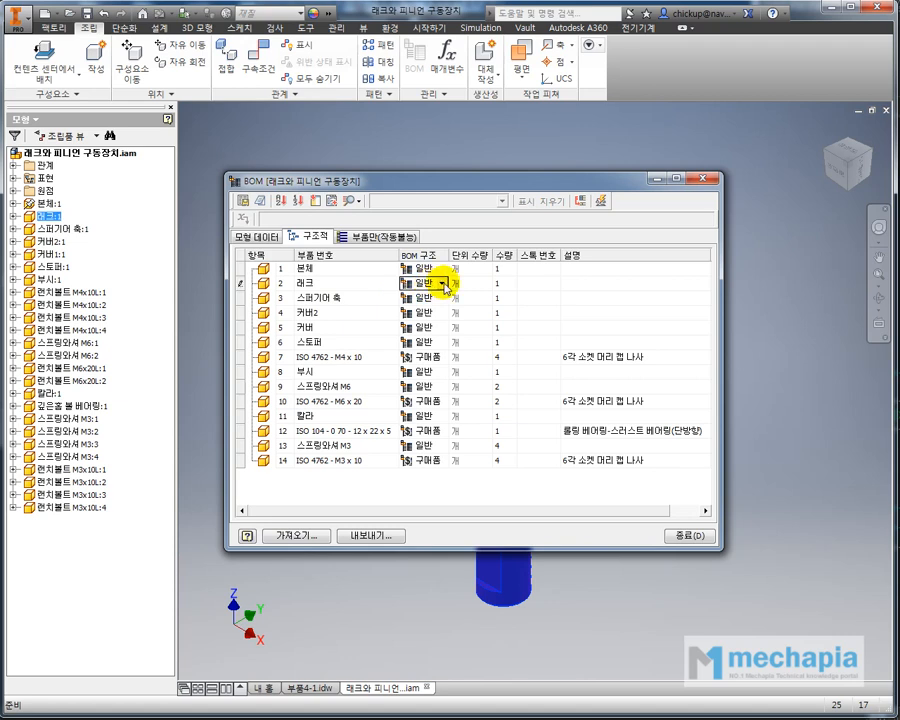
click(440, 285)
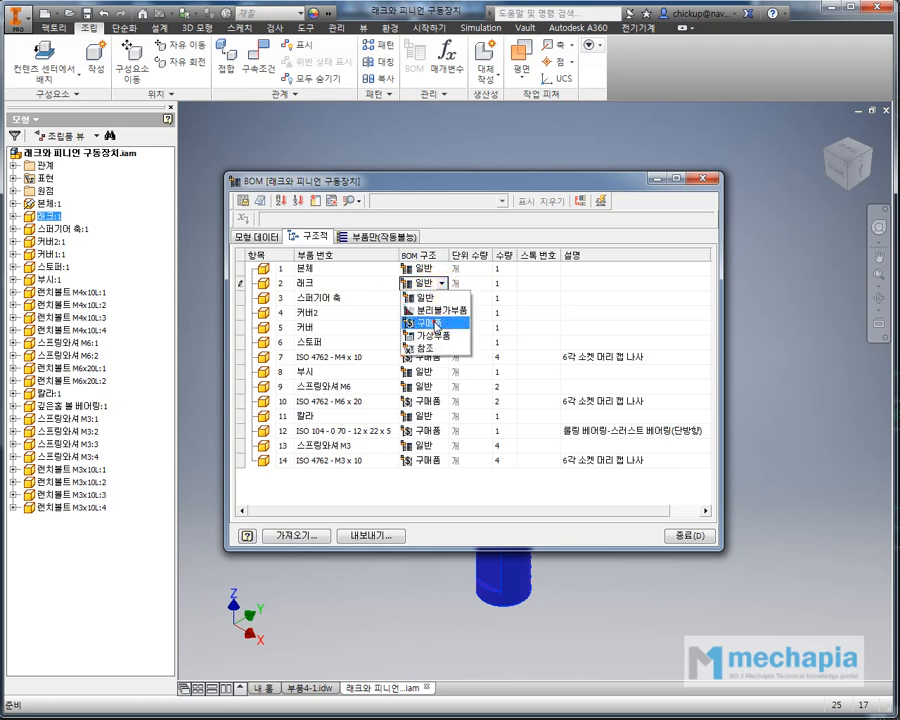
click(436, 323)
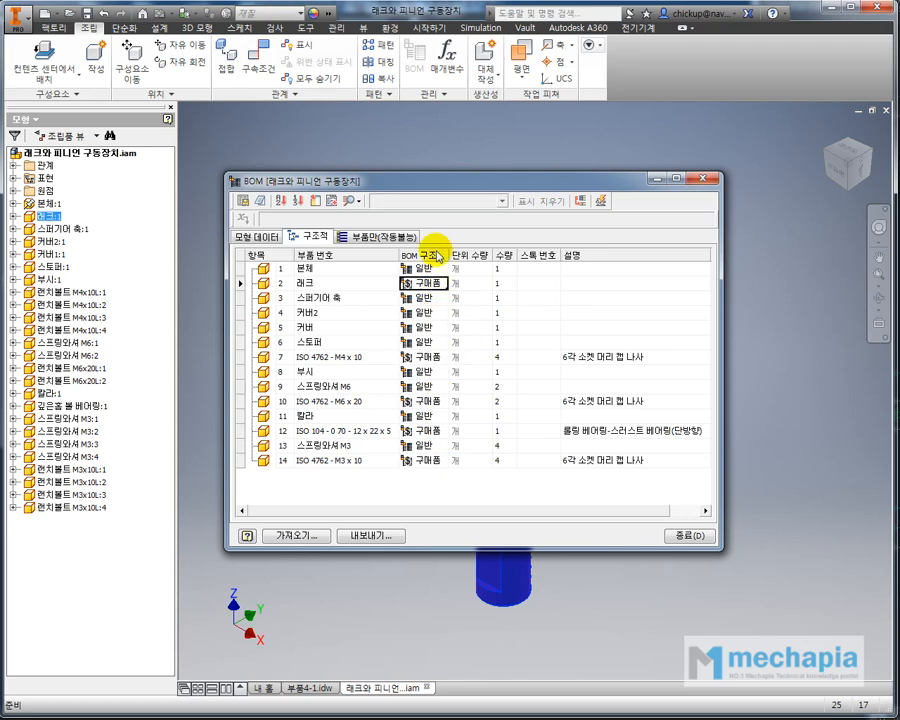
- Sort the structured BOM by BOM structure (BOM 구조) in ascending order
click(285, 203)
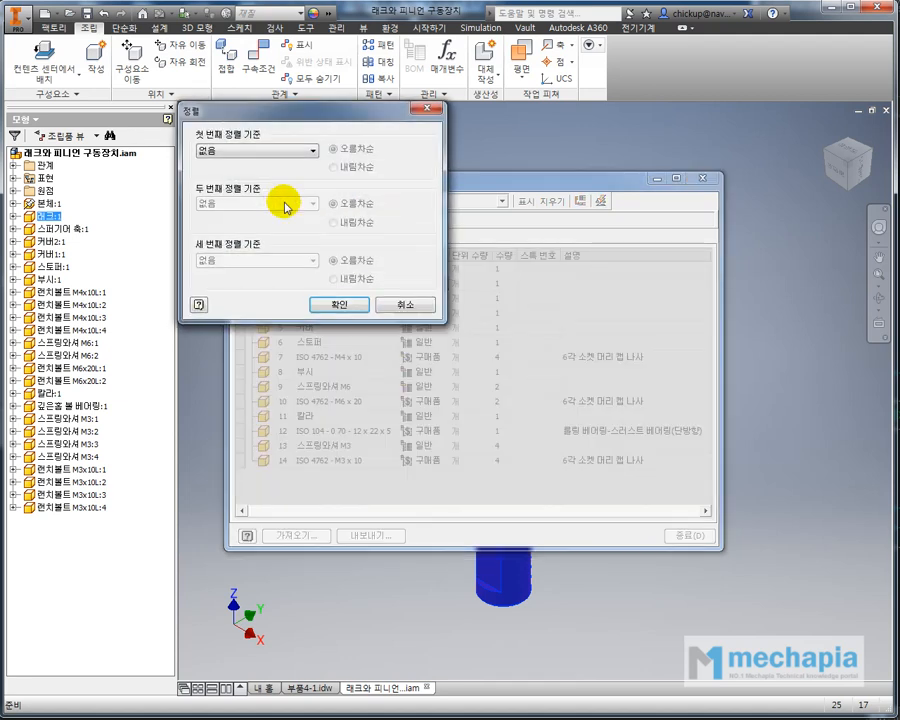
drag(306, 124, 460, 190)
click(412, 222)
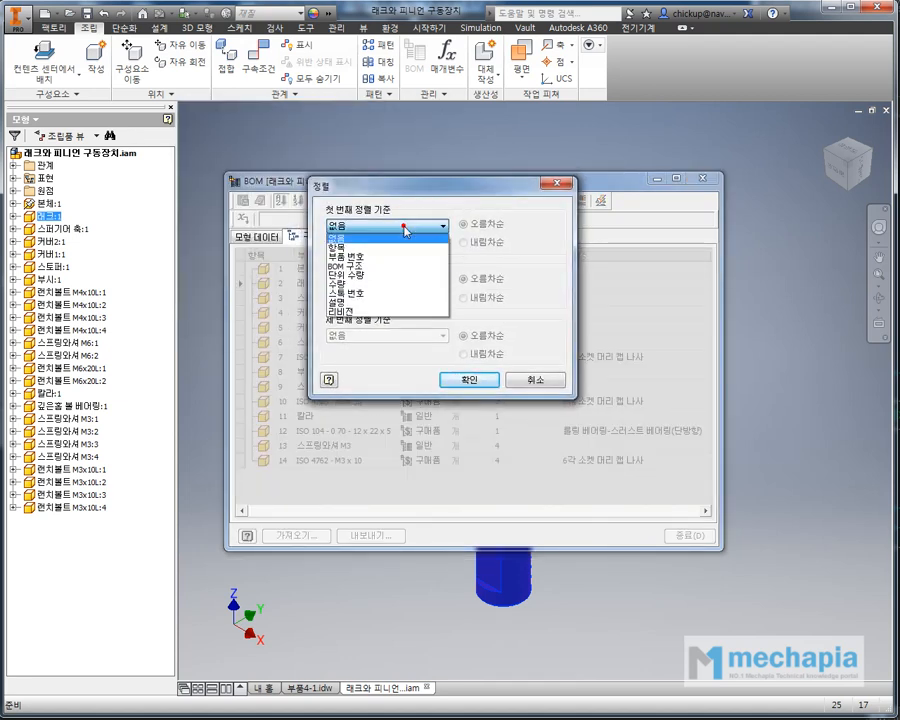
click(357, 266)
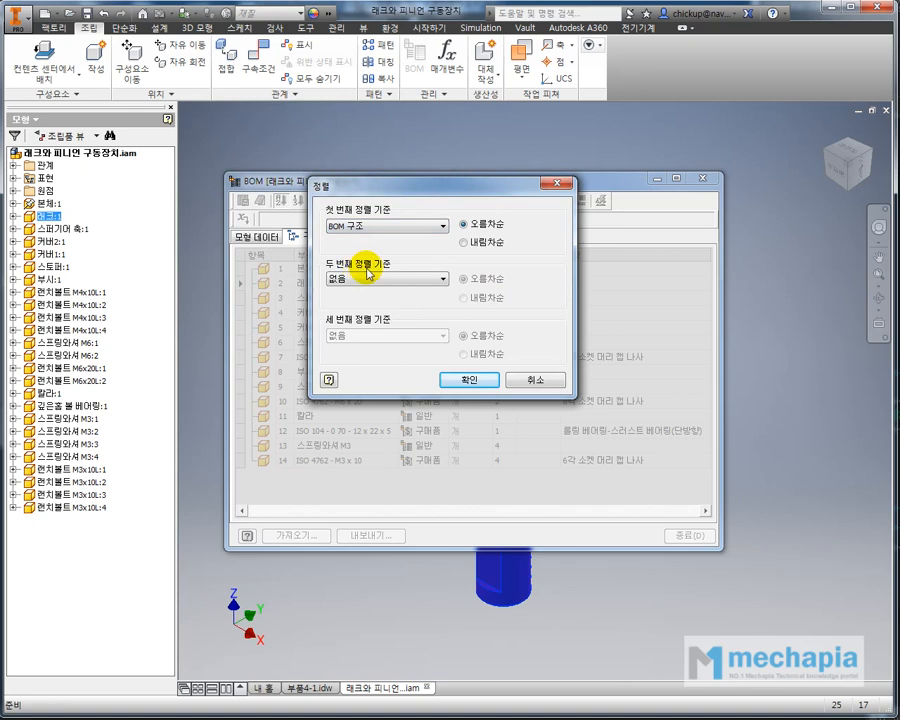
click(472, 381)
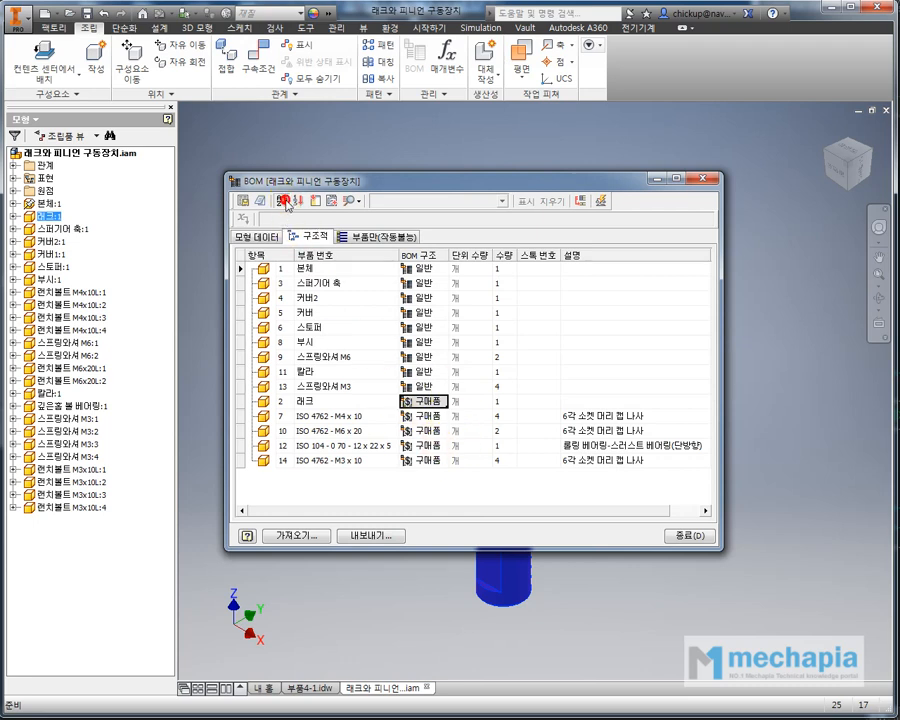
- Sort the structured BOM by BOM structure and secondly by part number (부품 번호), both ascending, and renumber the items in that order
click(285, 202)
click(405, 226)
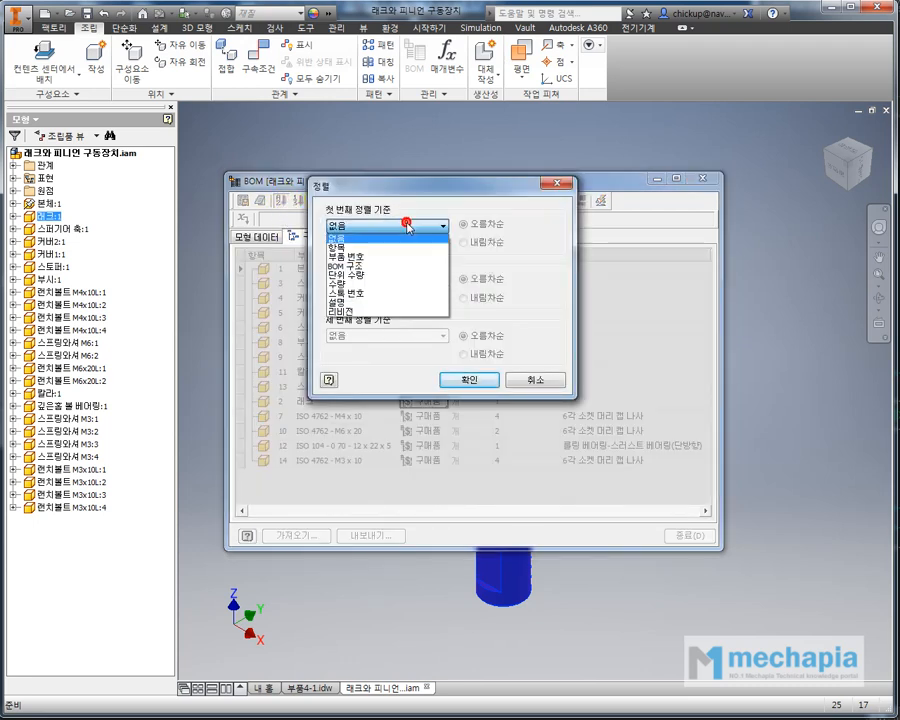
click(386, 265)
click(363, 280)
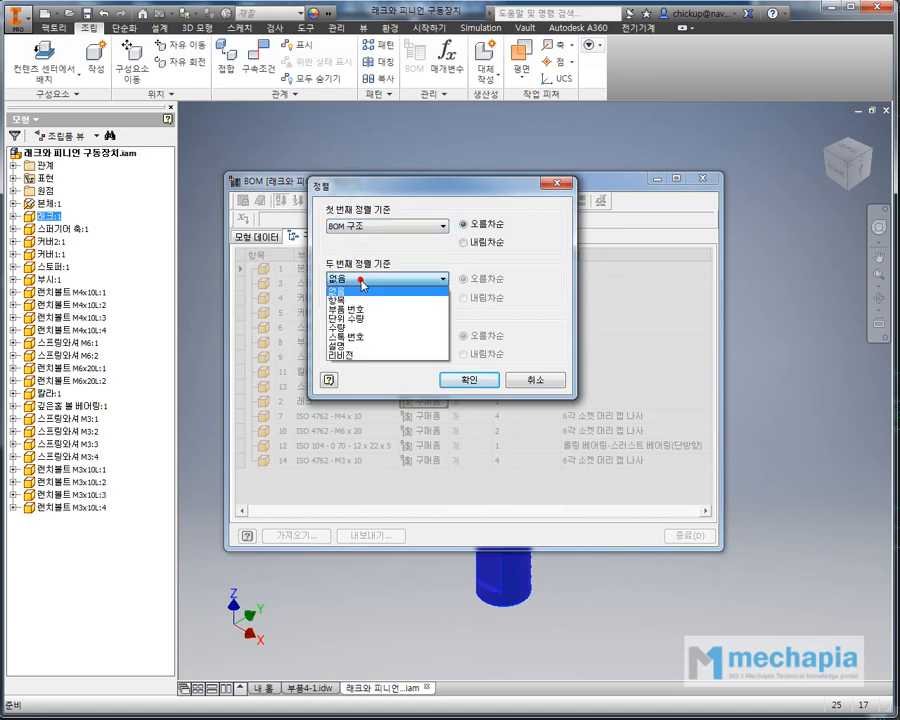
click(413, 311)
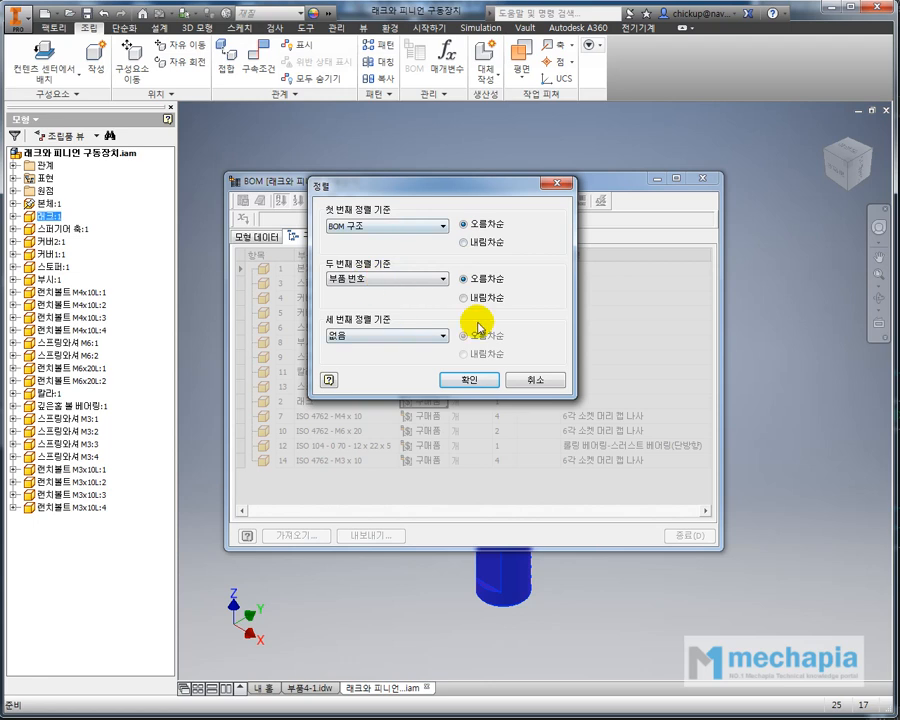
click(468, 378)
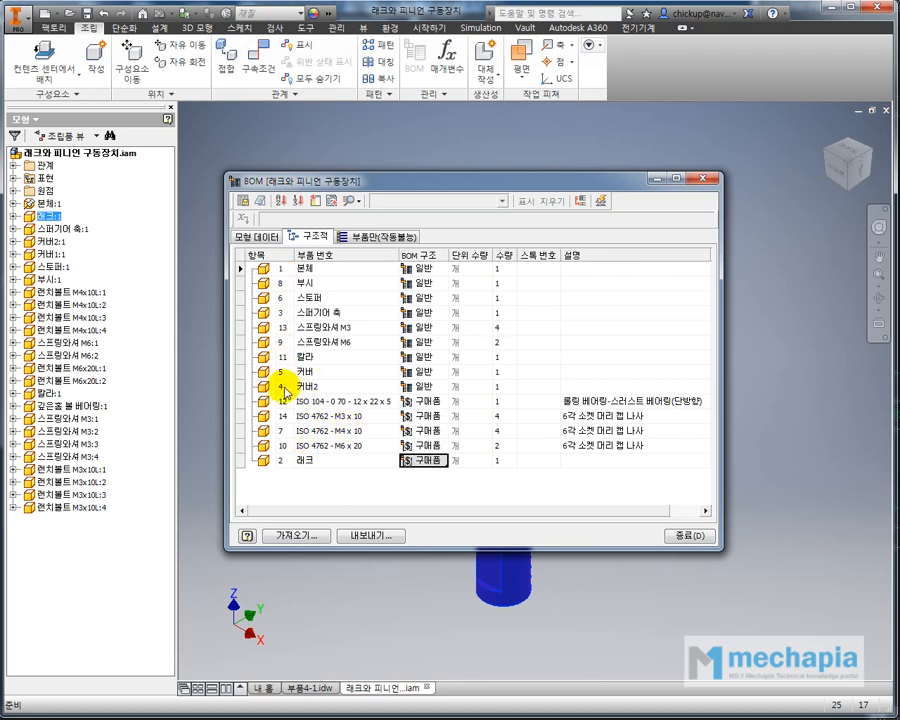
click(301, 205)
click(268, 220)
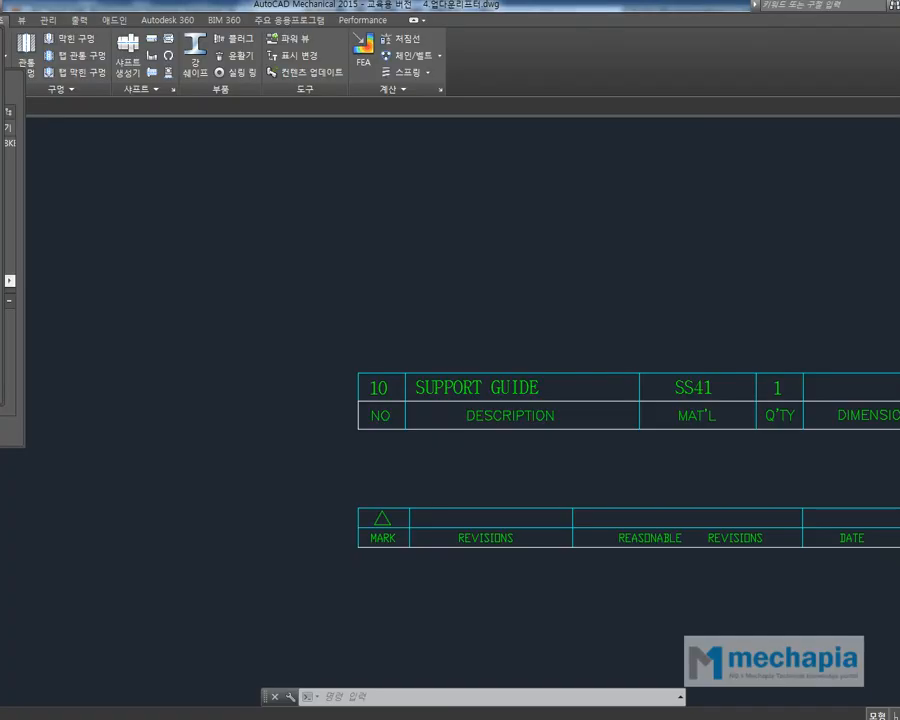
- Examine how the parts list in the AutoCAD Mechanical drawing 4.업다운리프터.dwg numbers its manufactured and purchased parts
scroll(597, 396, down, 5)
scroll(531, 416, up, 3)
middle_drag(352, 434, 624, 582)
scroll(521, 398, up, 3)
middle_drag(521, 398, 533, 438)
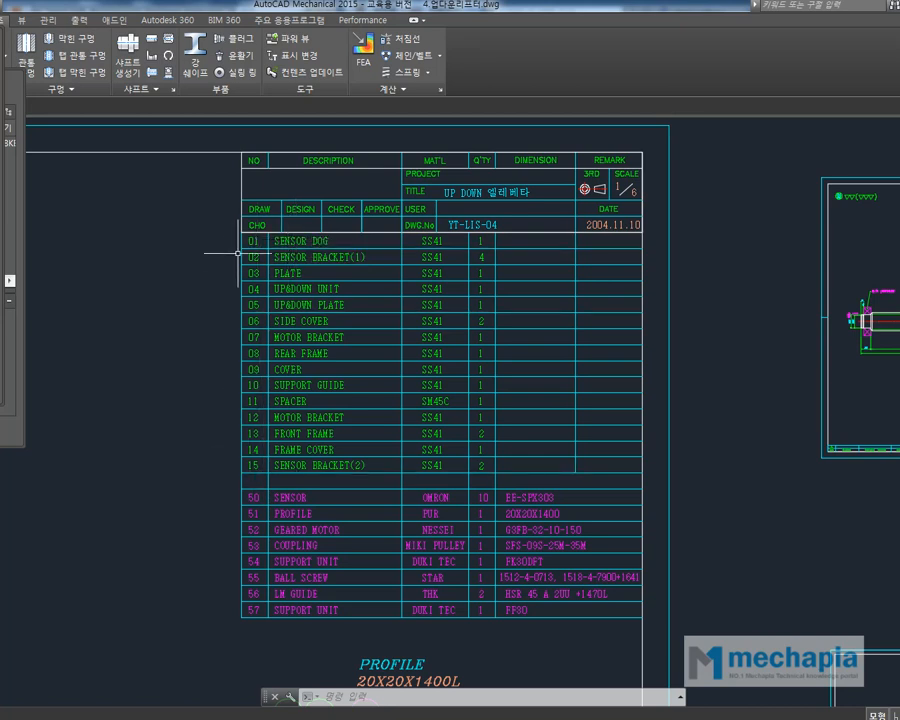
click(193, 227)
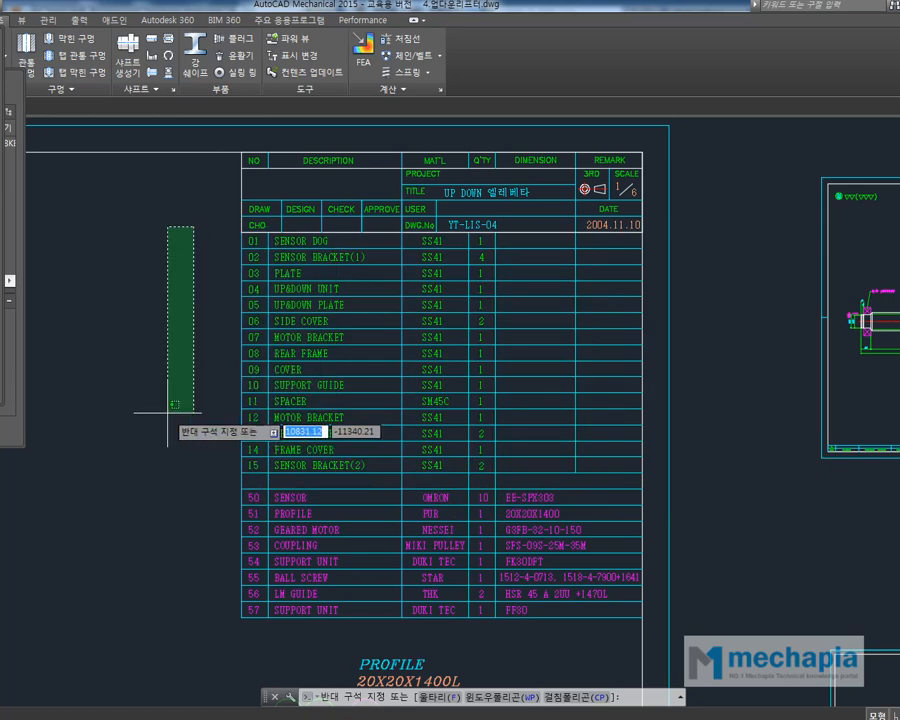
click(167, 413)
click(237, 483)
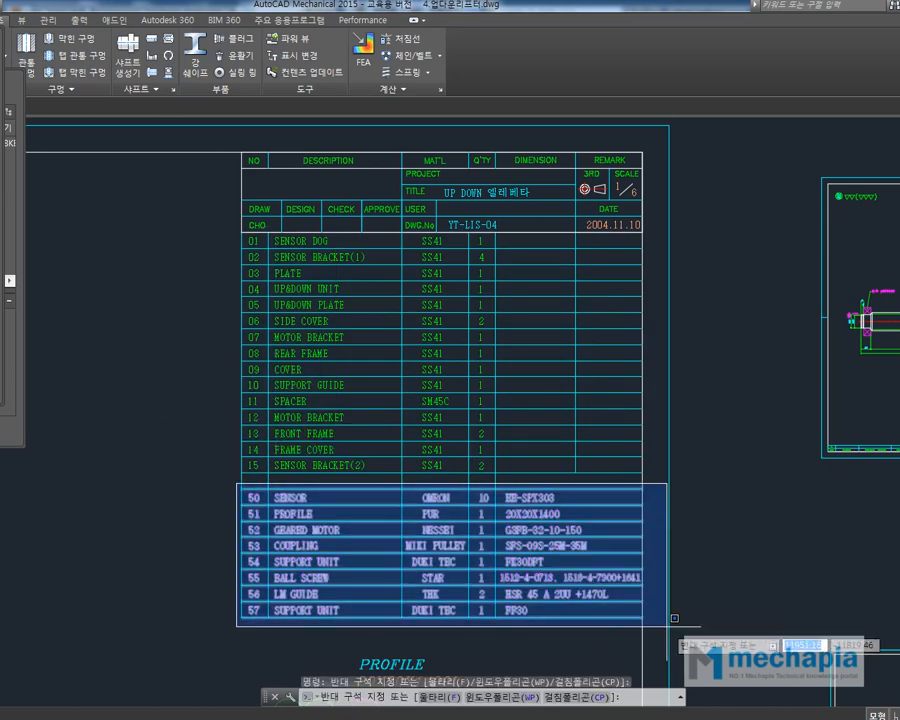
click(219, 593)
mouse_move(200, 550)
middle_down()
mouse_move(216, 494)
mouse_move(217, 438)
middle_up()
scroll(217, 438, up, 2)
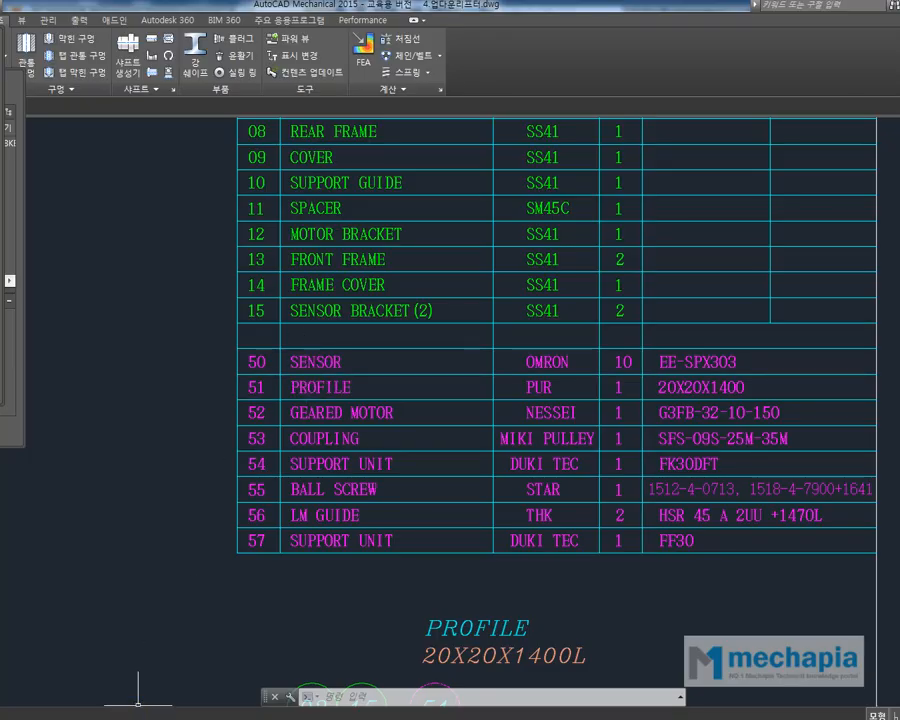
- Switch back to Inventor and renumber only the purchased (구매품) rows of the structured BOM from 50 in increments of 1
mouse_move(132, 719)
click(187, 683)
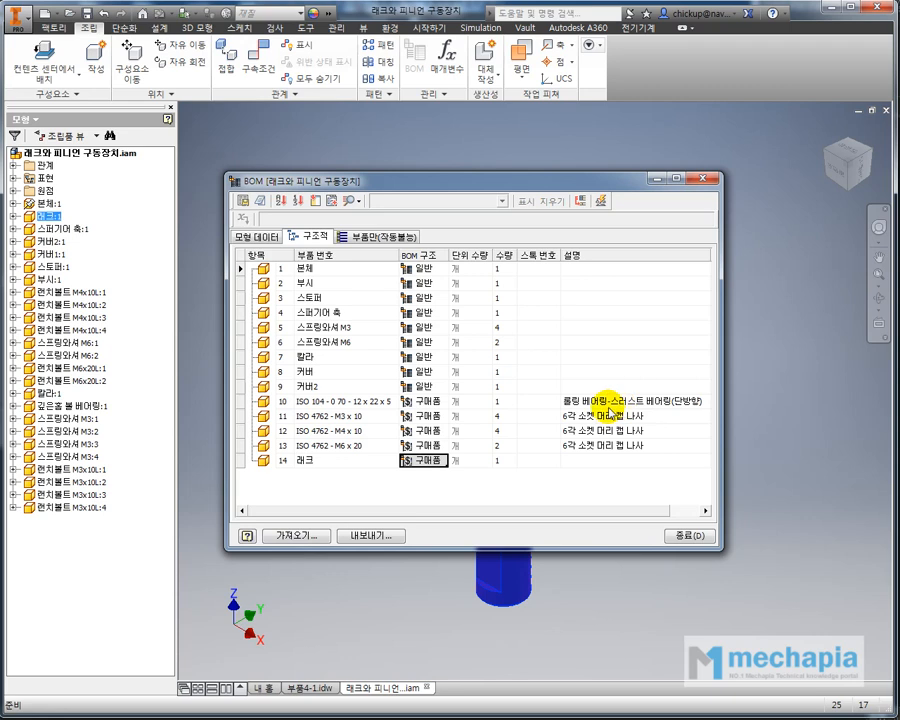
mouse_move(280, 401)
mouse_down()
mouse_move(663, 462)
mouse_move(557, 508)
mouse_up()
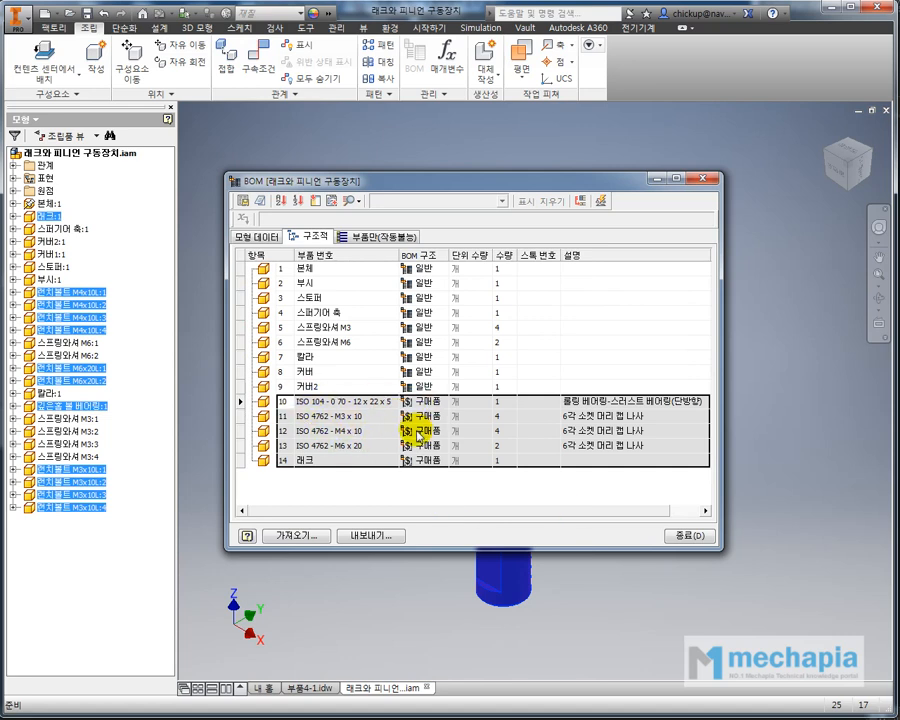
click(298, 200)
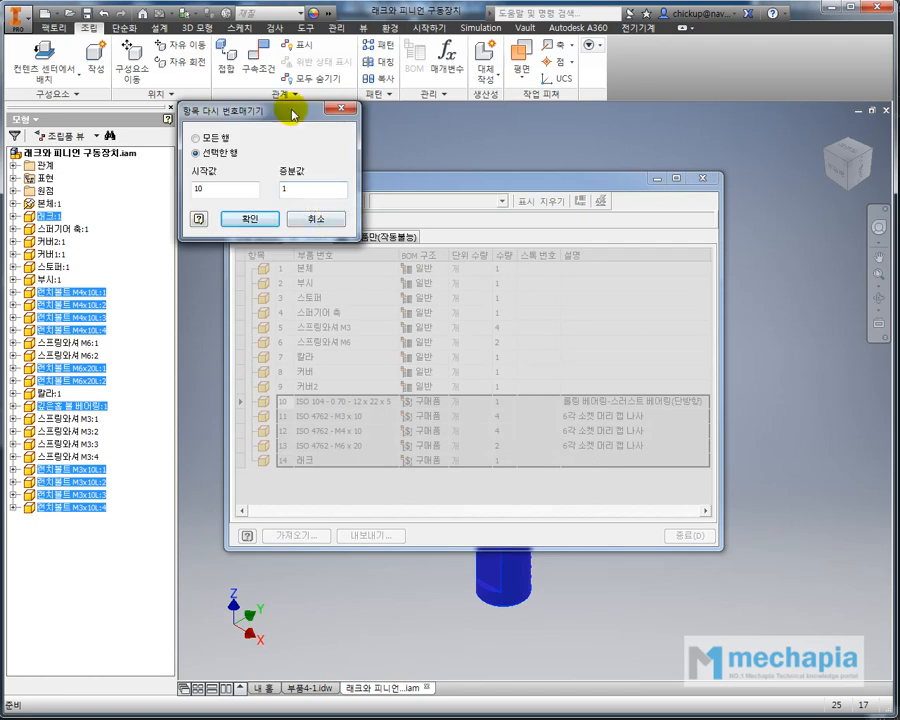
drag(292, 112, 528, 174)
click(462, 253)
text(5)
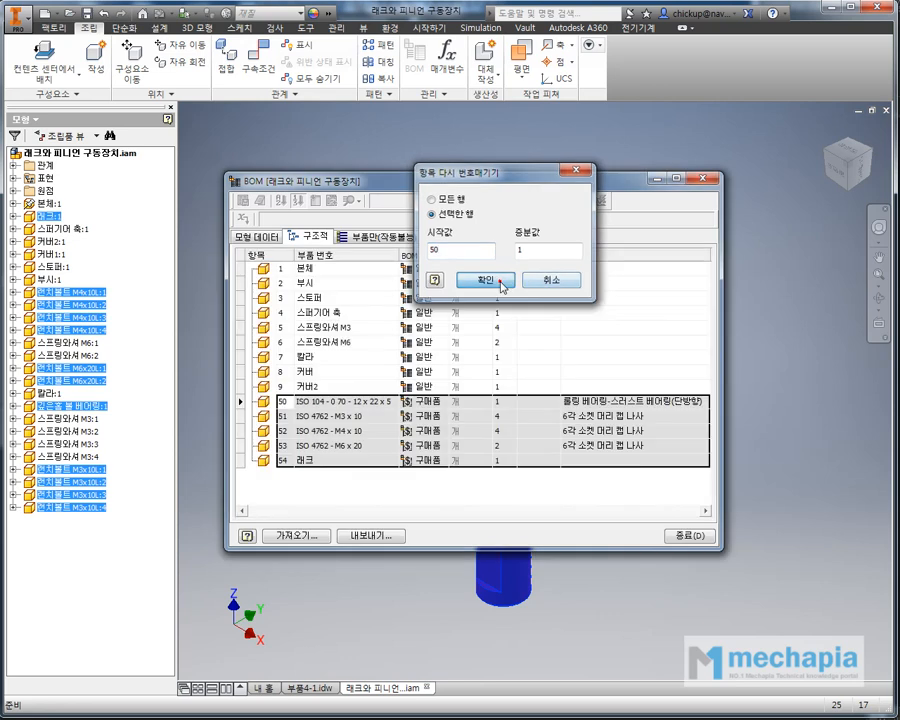
click(500, 281)
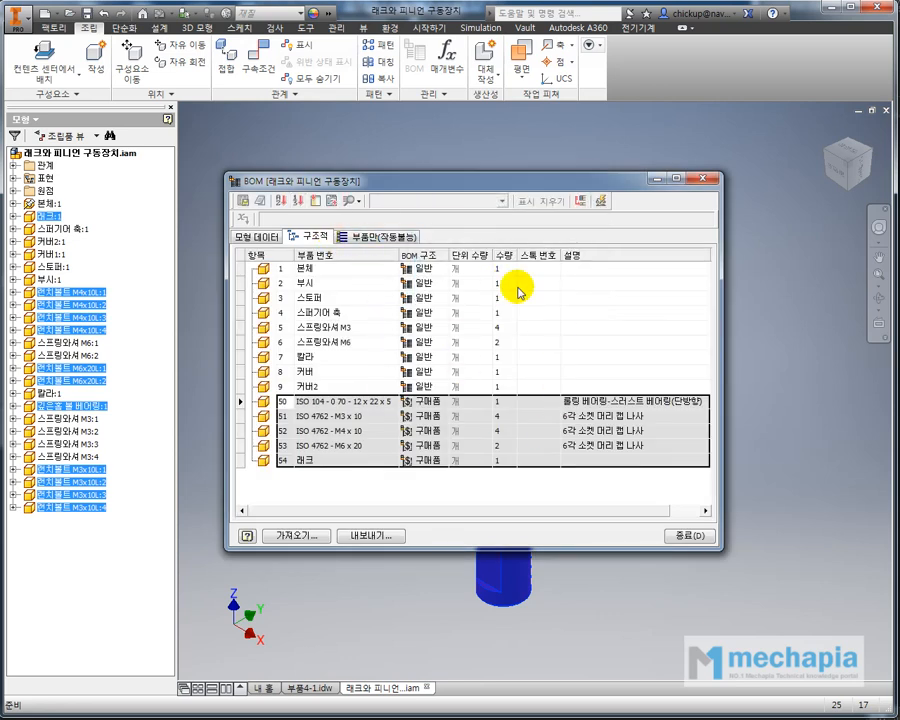
- Close the BOM, return to the drawing 부품4-1.idw and delete its existing parts list
click(684, 533)
click(307, 688)
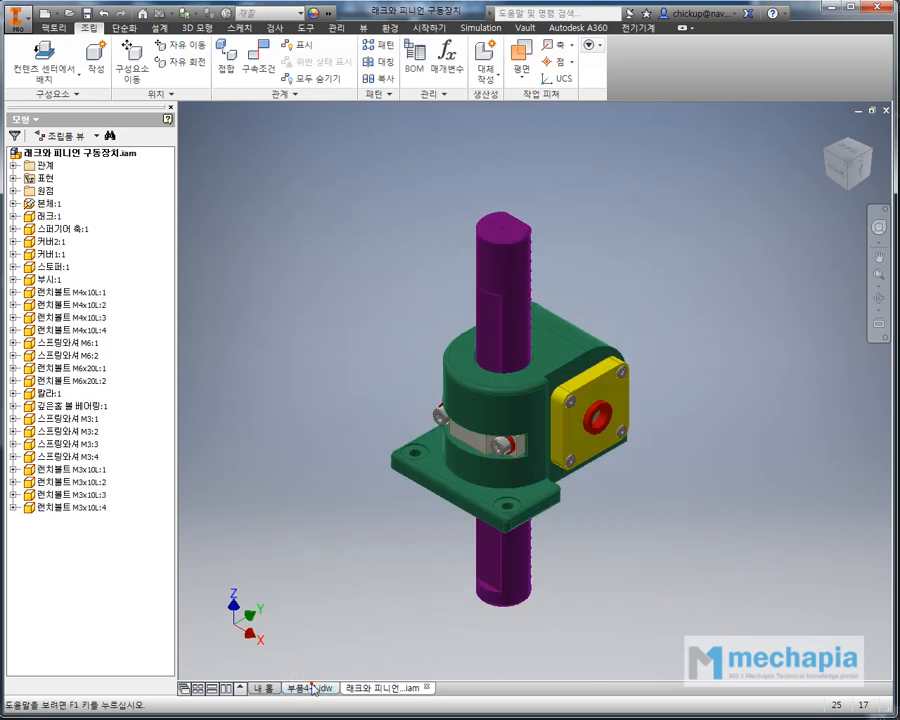
scroll(394, 275, up, 6)
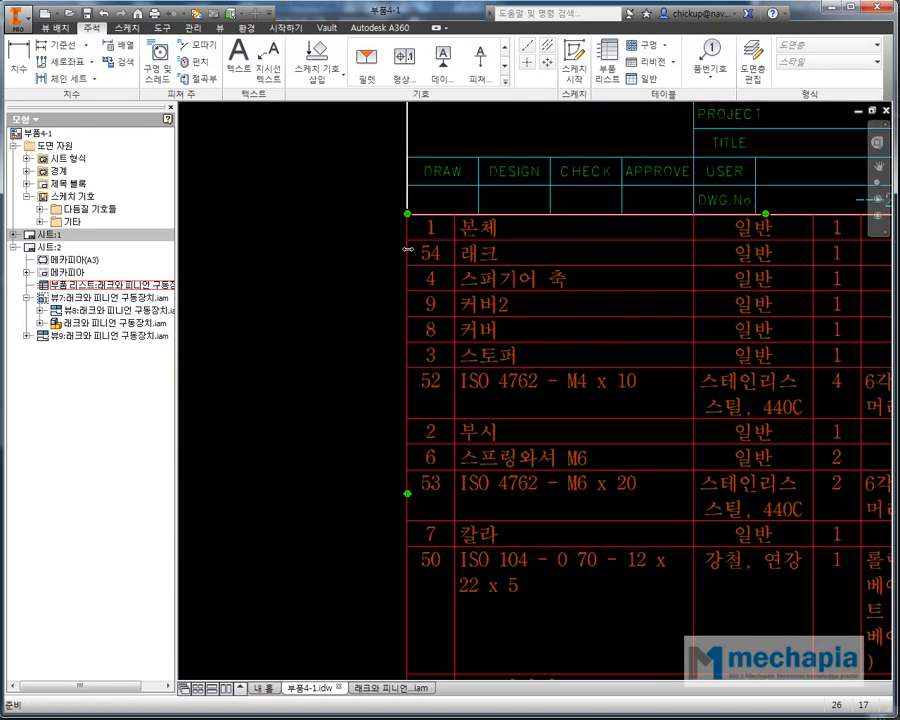
scroll(448, 383, down, 5)
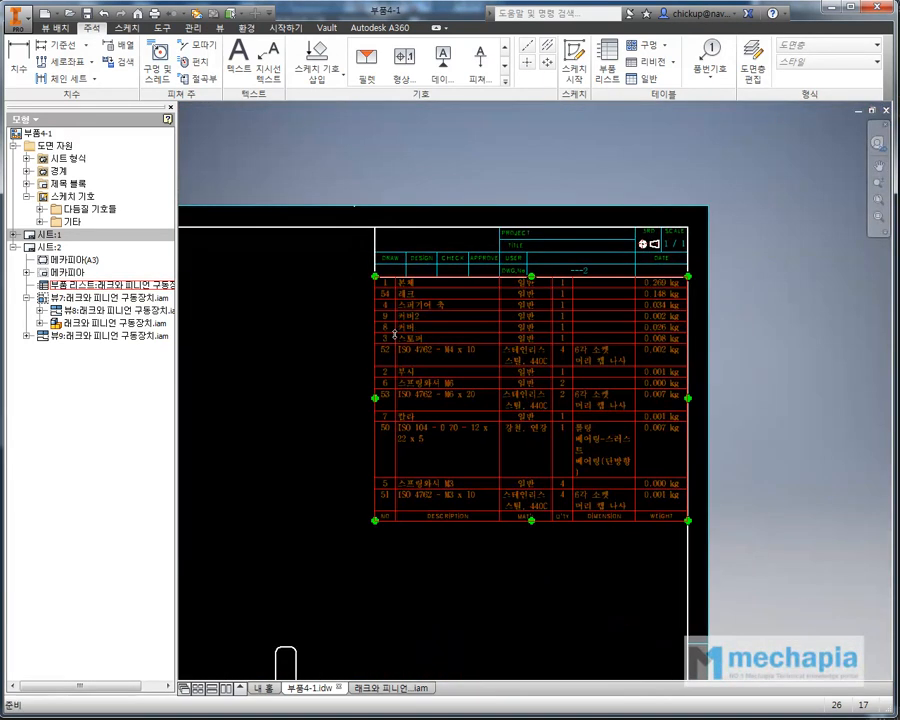
click(447, 339)
key(Delete)
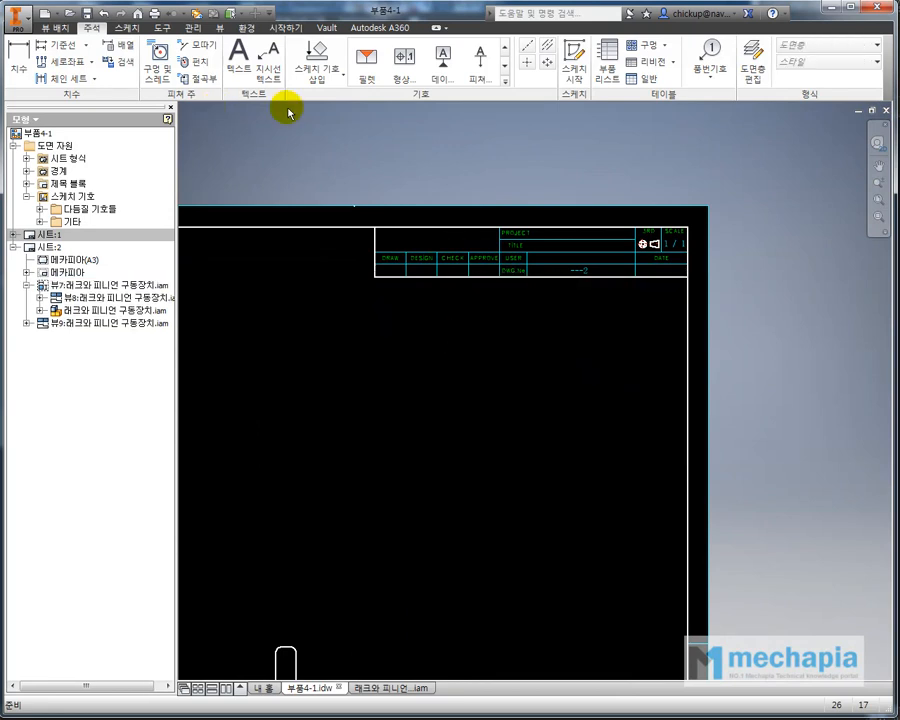
- Create a structured (구조적), first-level parts list from an assembly view and place it directly below the title block
click(607, 66)
scroll(643, 375, down, 4)
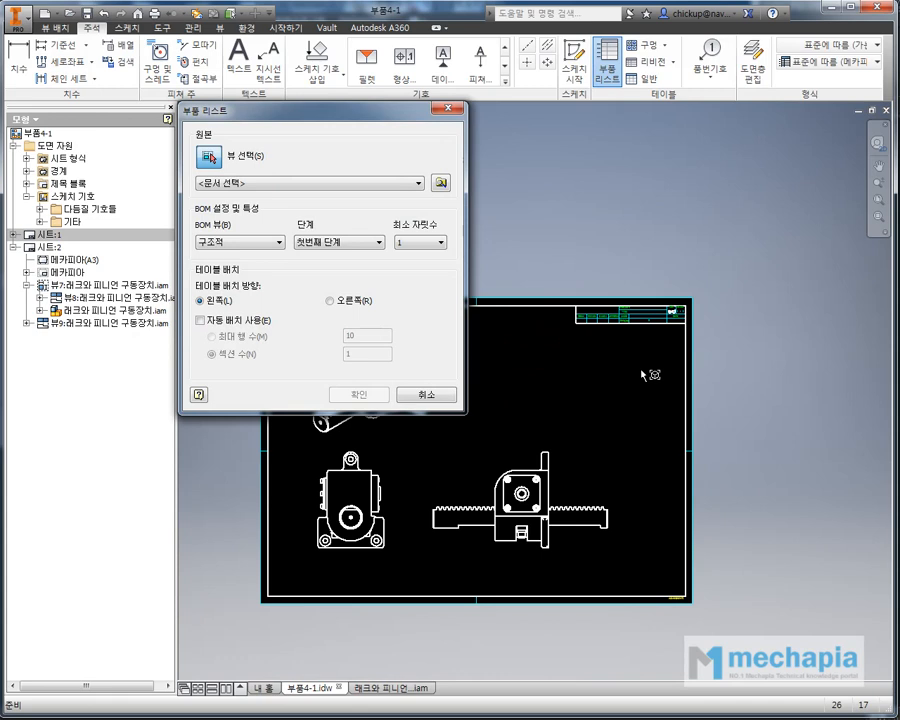
click(396, 478)
click(359, 394)
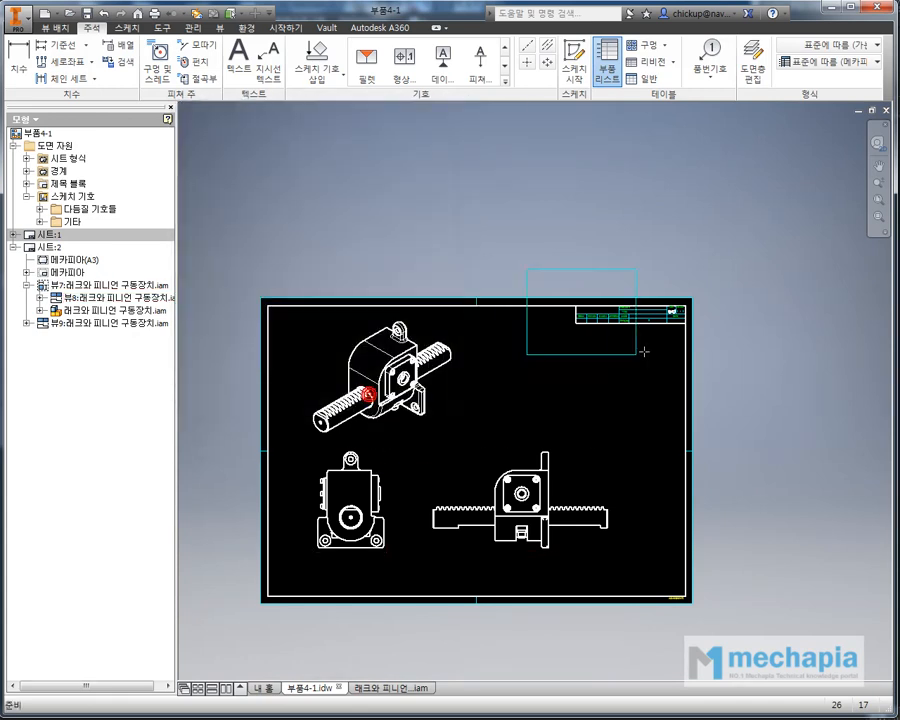
click(692, 408)
scroll(700, 398, up, 3)
scroll(700, 398, up, 3)
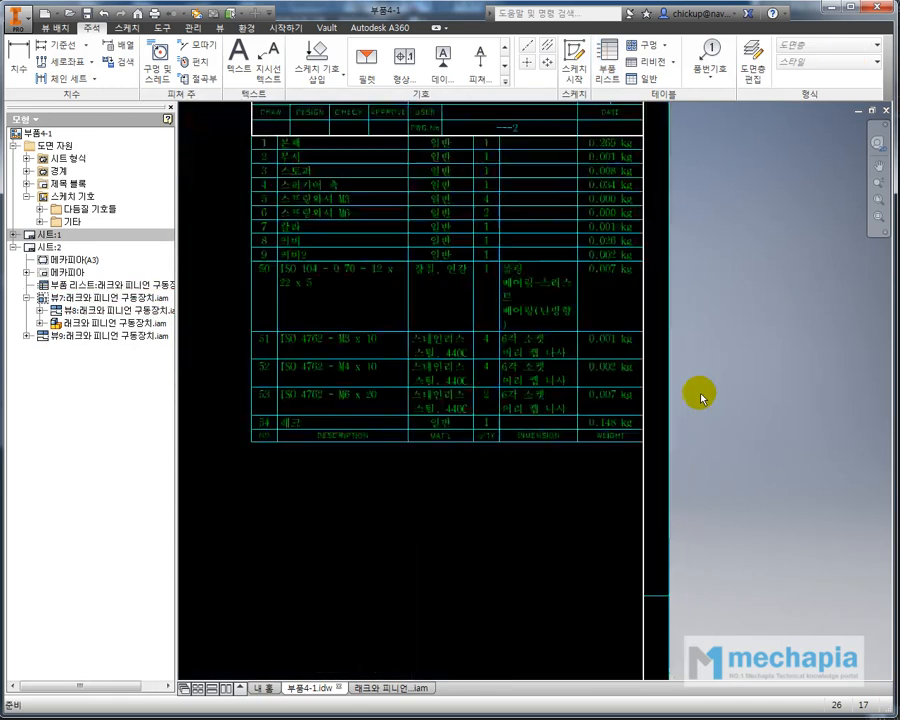
middle_drag(278, 304, 348, 322)
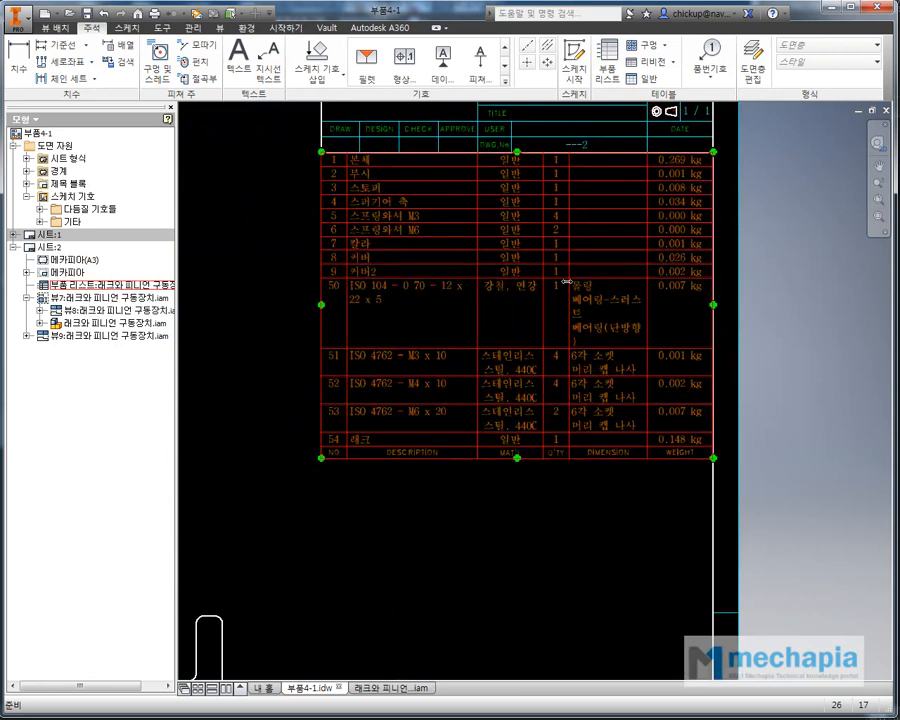
middle_drag(426, 309, 443, 367)
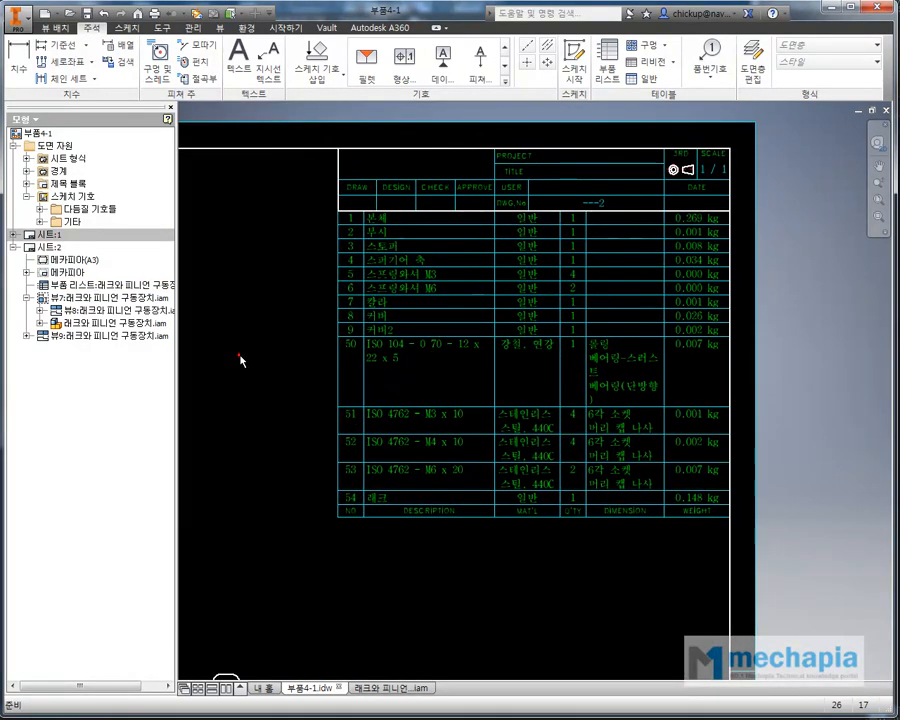
- Open the BOM from the drawing's parts list and add the material (재질) column before the quantity (수량) column
click(431, 346)
right_click(431, 348)
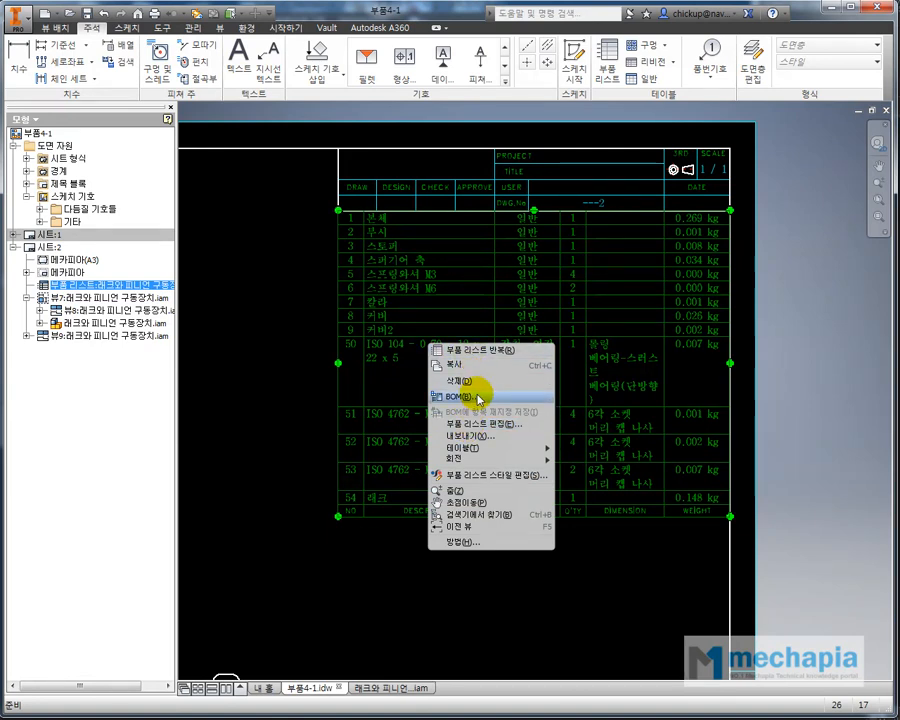
click(440, 396)
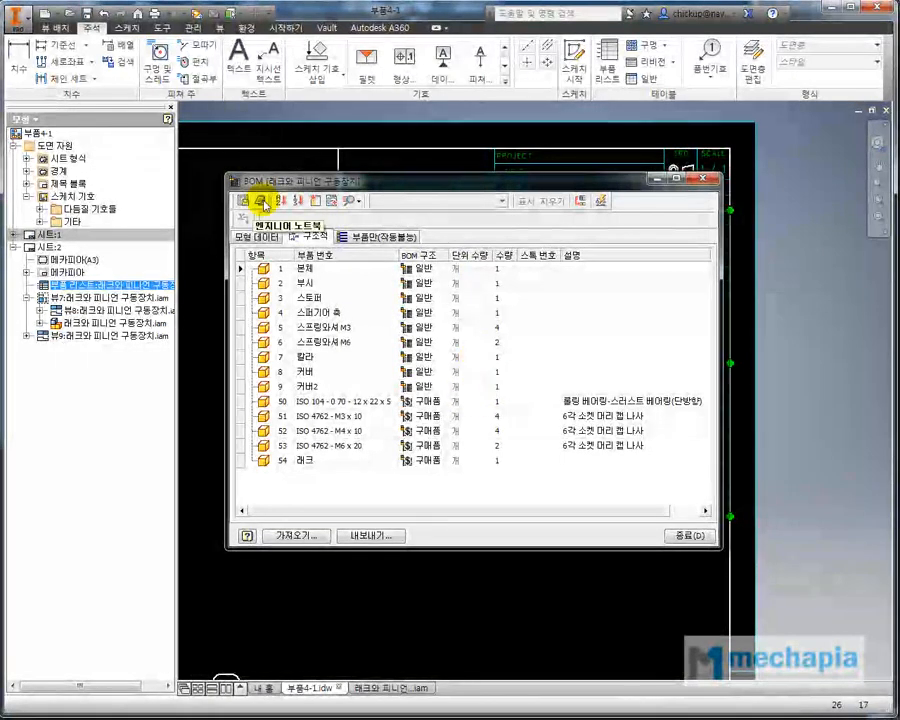
drag(428, 182, 272, 507)
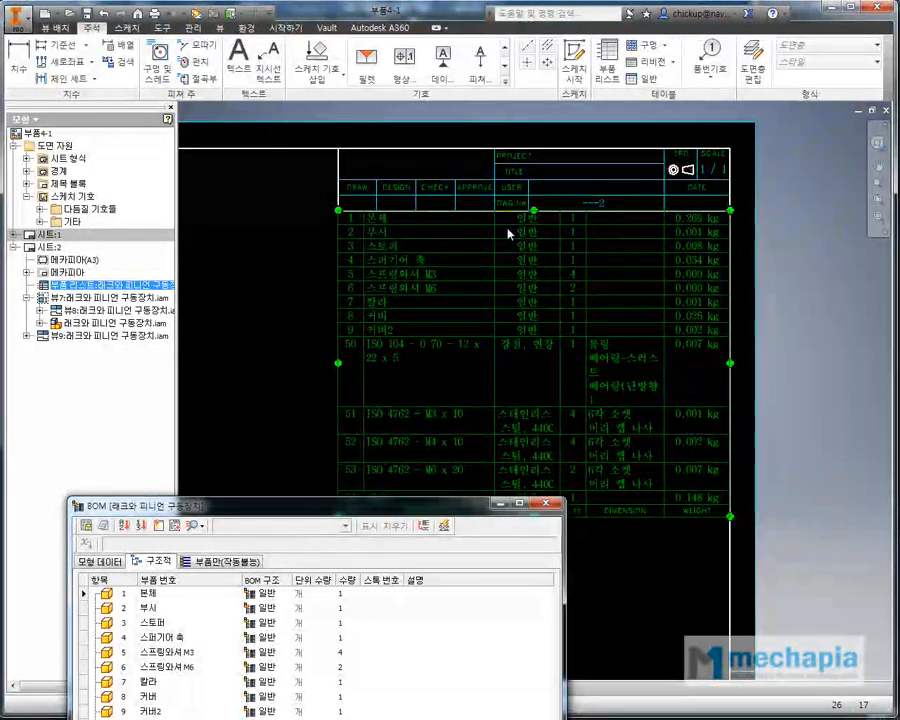
mouse_move(424, 513)
mouse_down()
mouse_move(452, 207)
mouse_move(374, 202)
mouse_move(585, 300)
mouse_up()
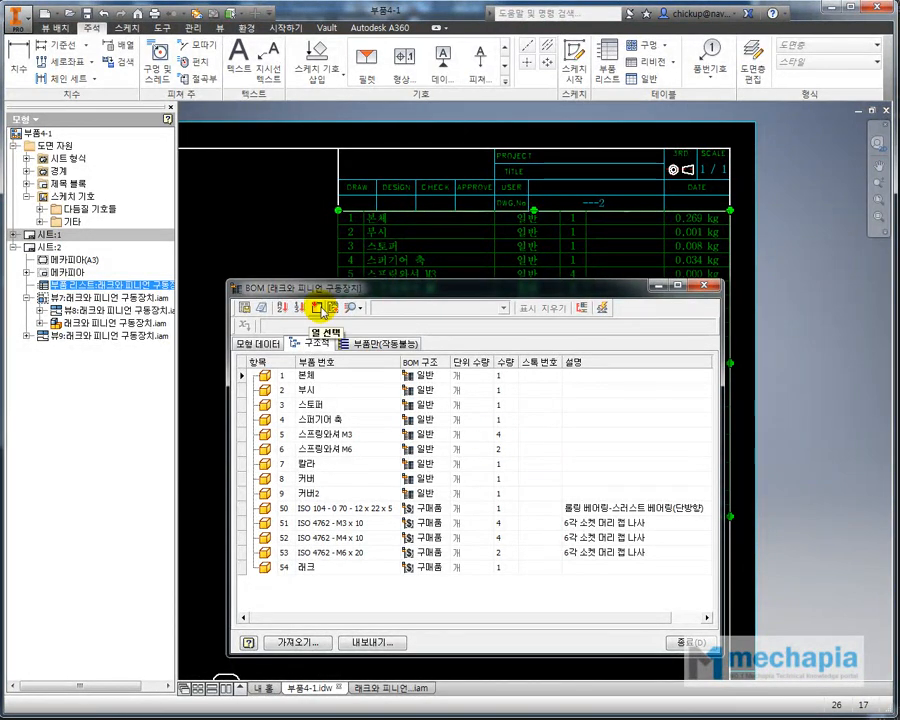
click(318, 309)
drag(617, 508, 636, 202)
drag(672, 235, 670, 263)
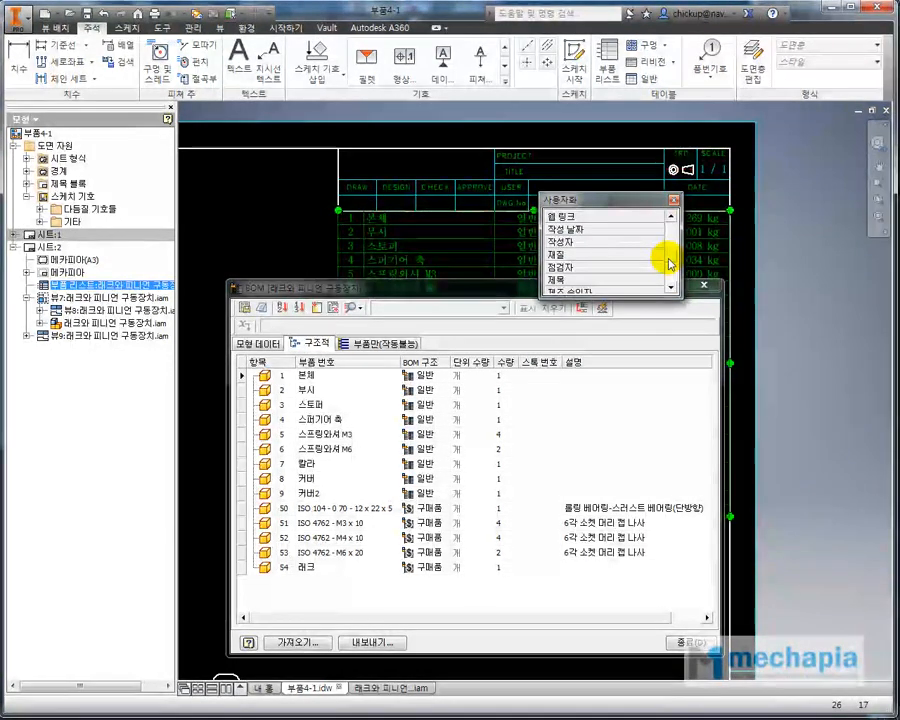
click(591, 257)
drag(591, 257, 496, 364)
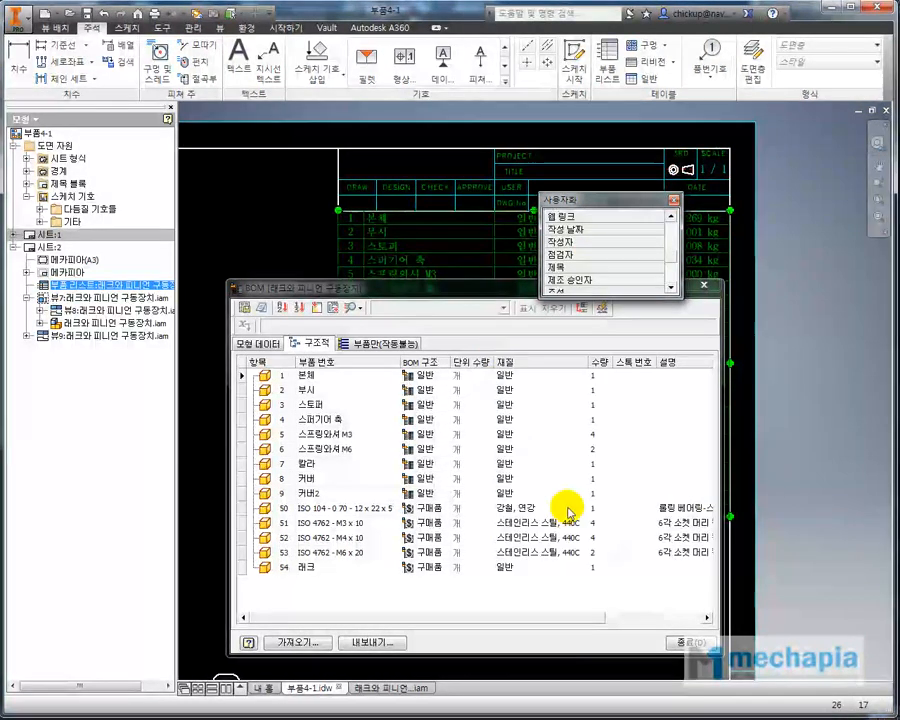
click(675, 202)
- Set the material of the body (본체) to FC45 and of items 2 to 9, bushing (부시) through 커버2, to SS400
click(547, 375)
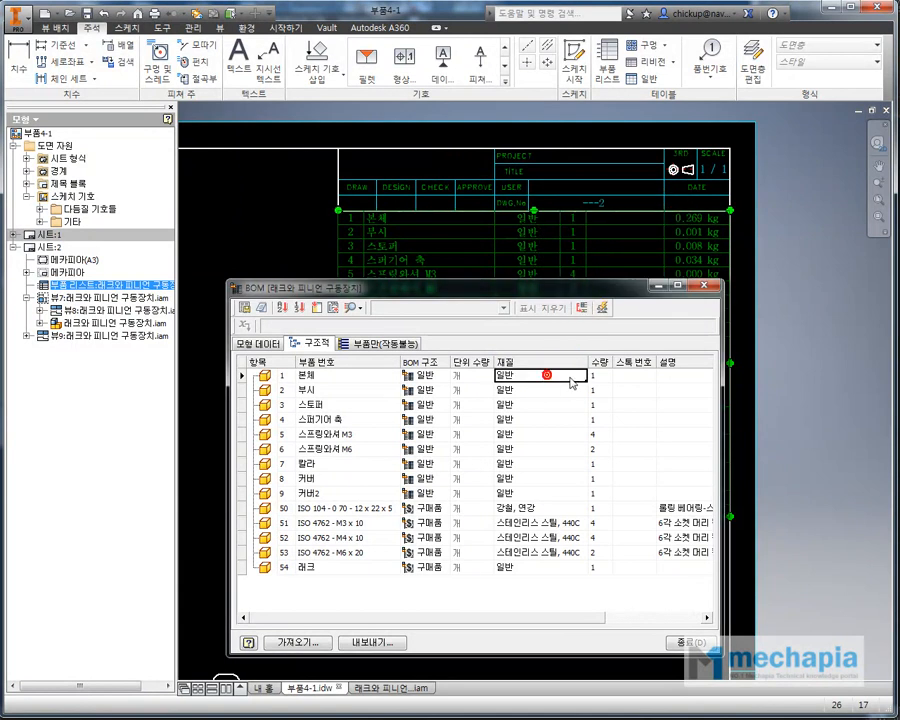
click(580, 375)
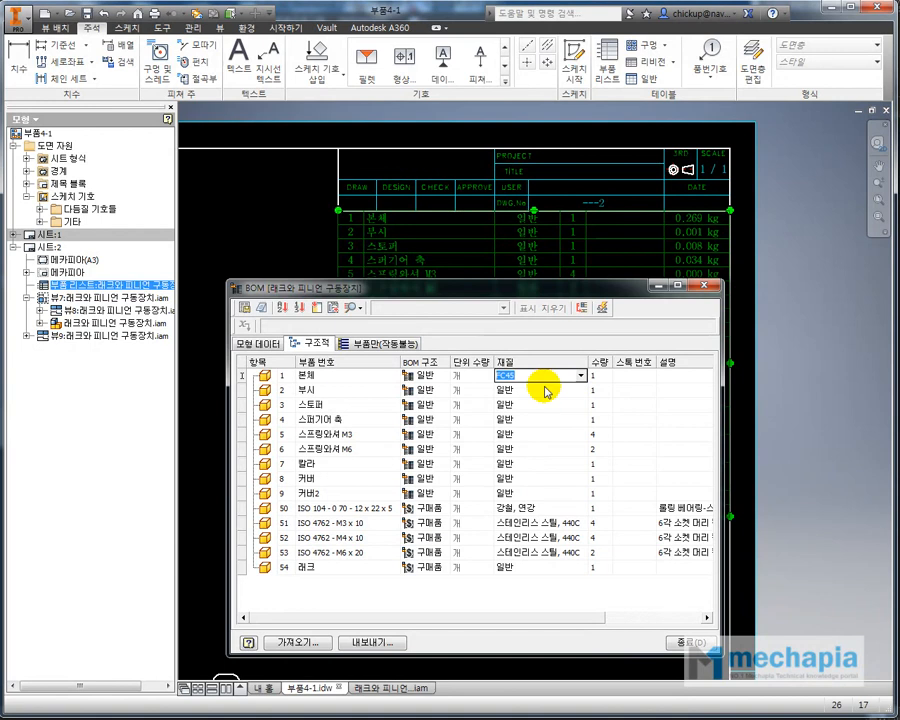
click(542, 390)
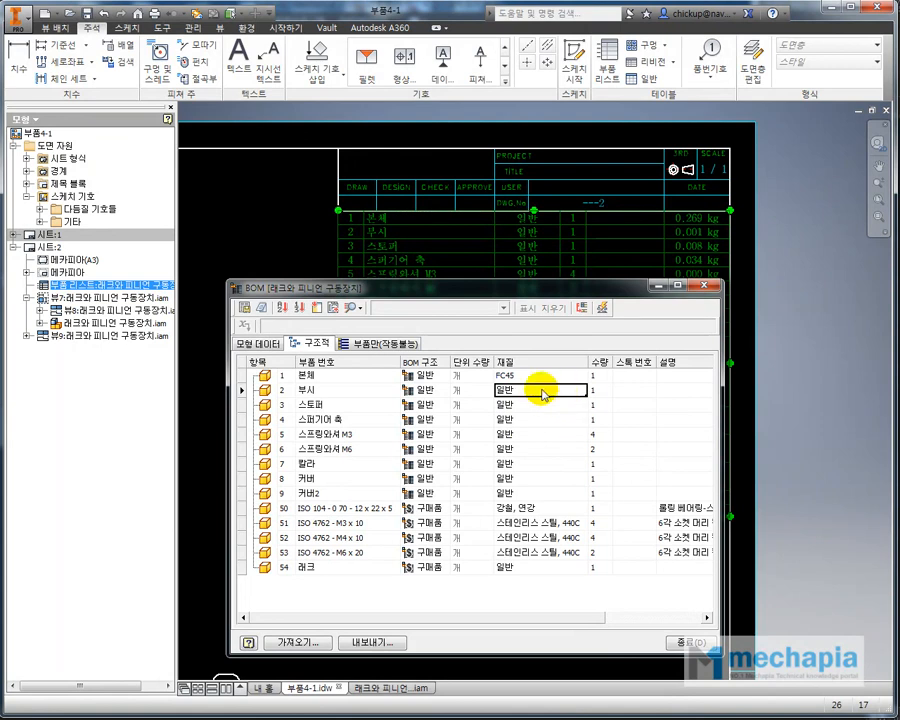
click(581, 390)
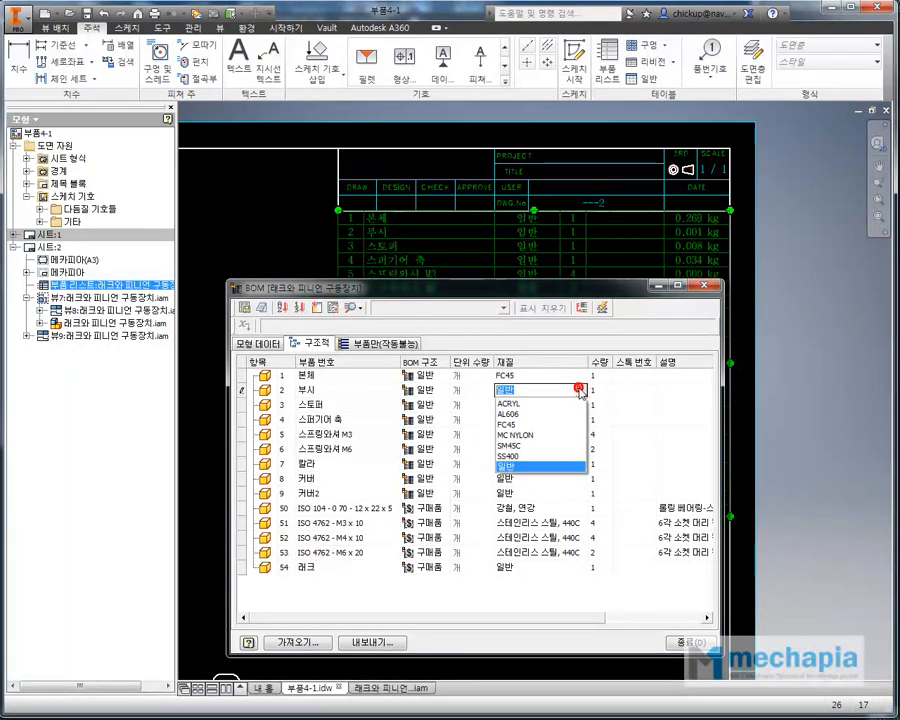
click(526, 455)
click(566, 391)
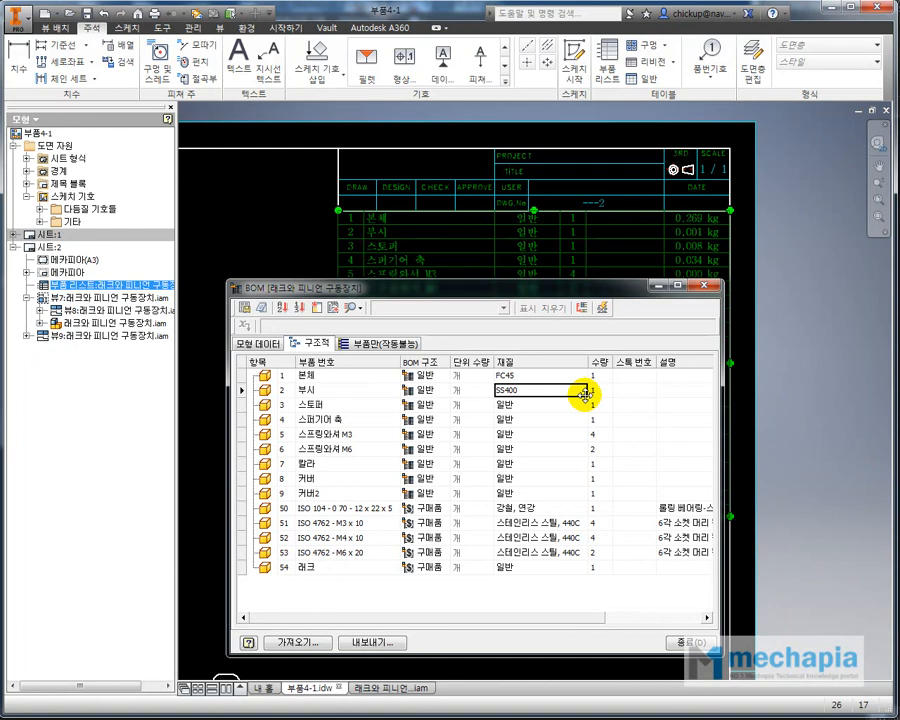
drag(585, 394, 581, 497)
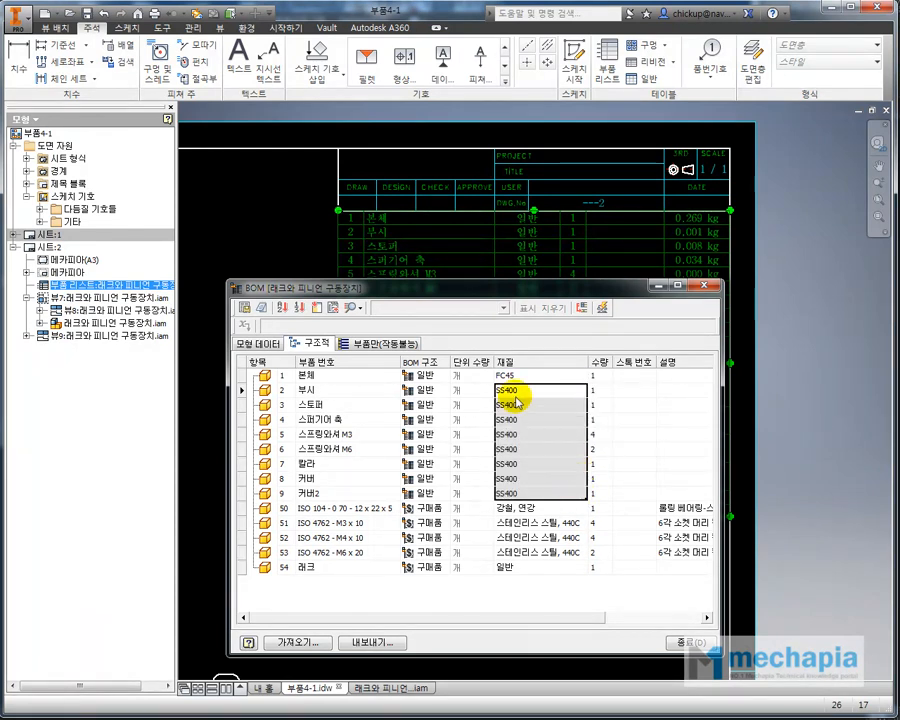
- Set the material of the spur gear shaft (스퍼기어 축) to SM45C
click(659, 436)
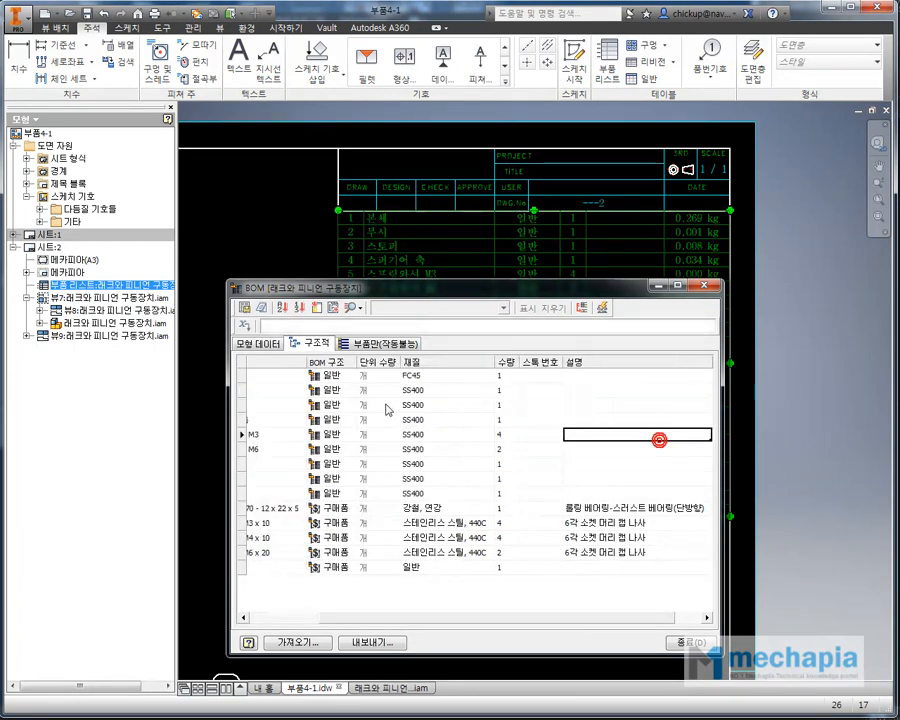
drag(532, 617, 390, 595)
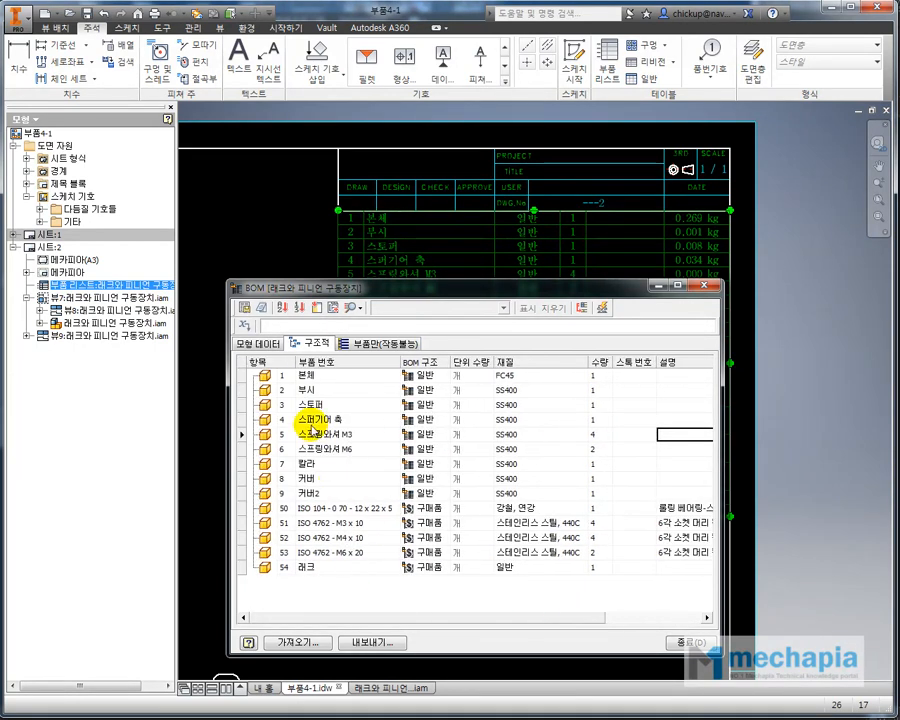
click(512, 423)
click(581, 421)
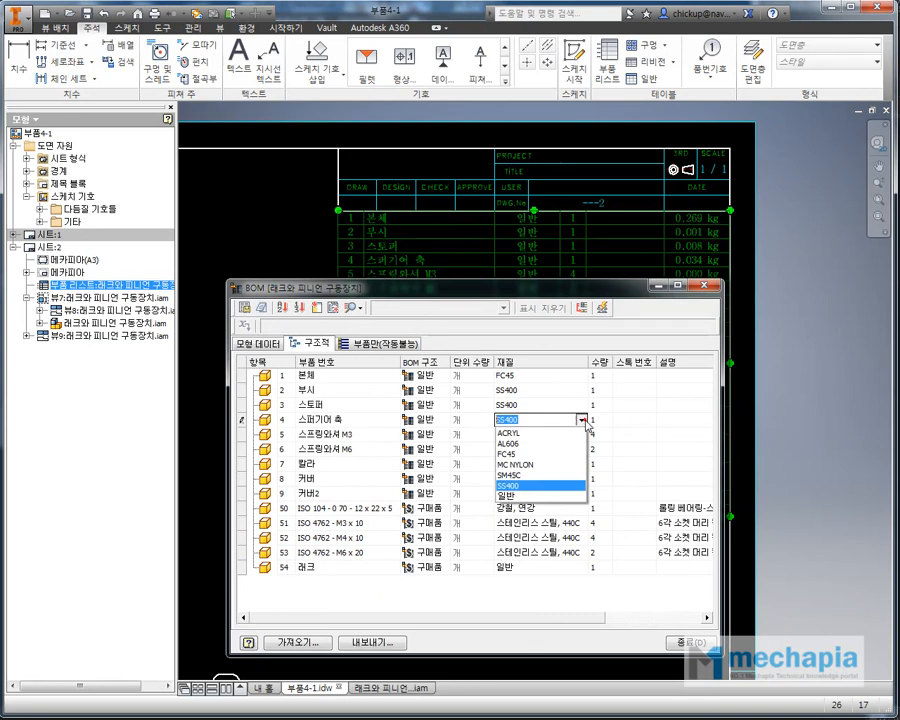
click(522, 476)
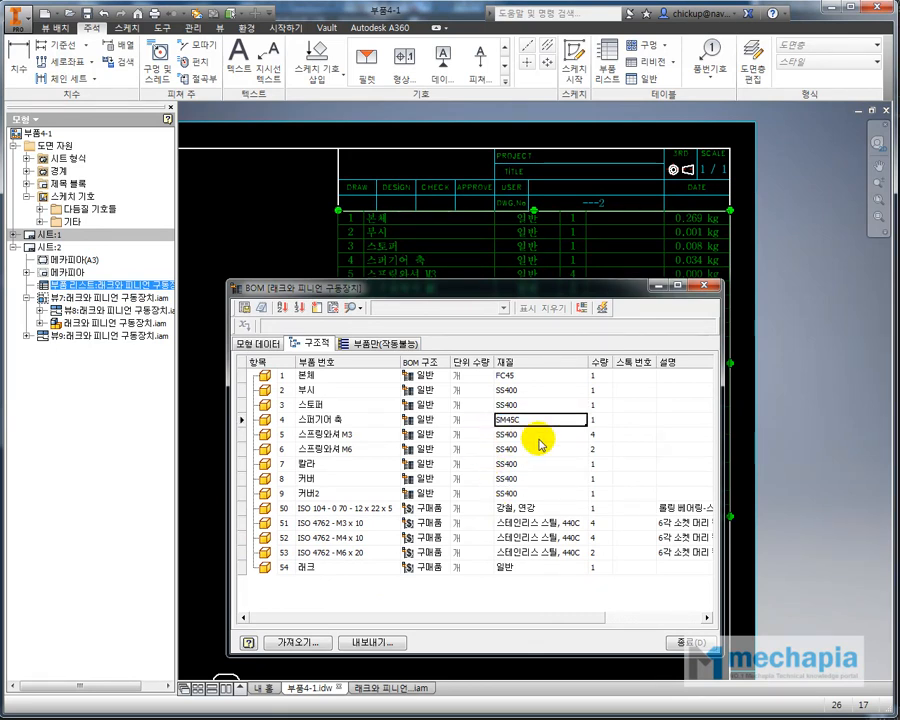
click(536, 449)
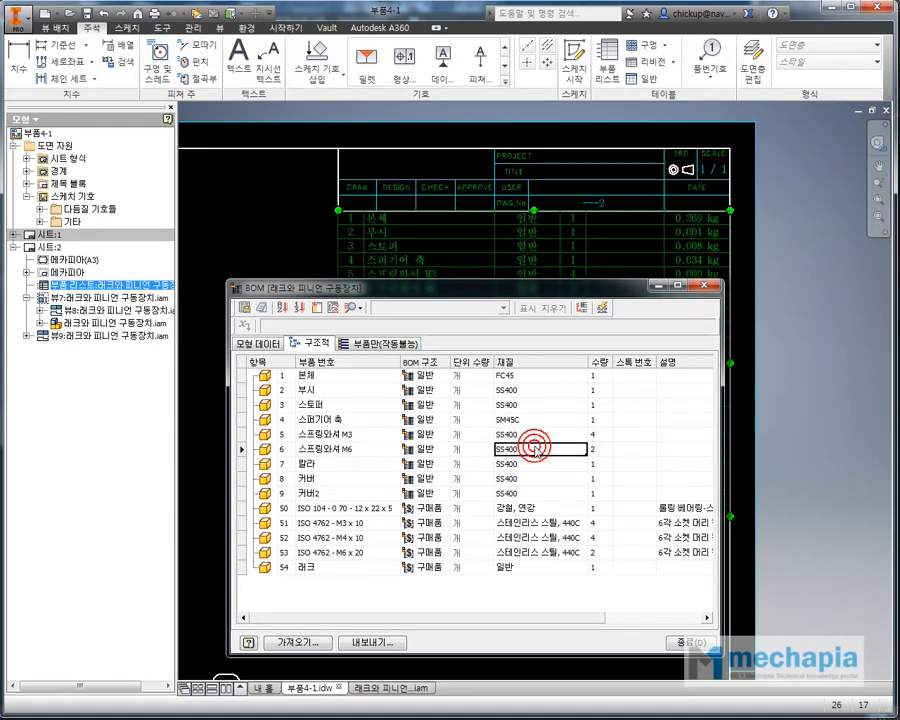
click(338, 464)
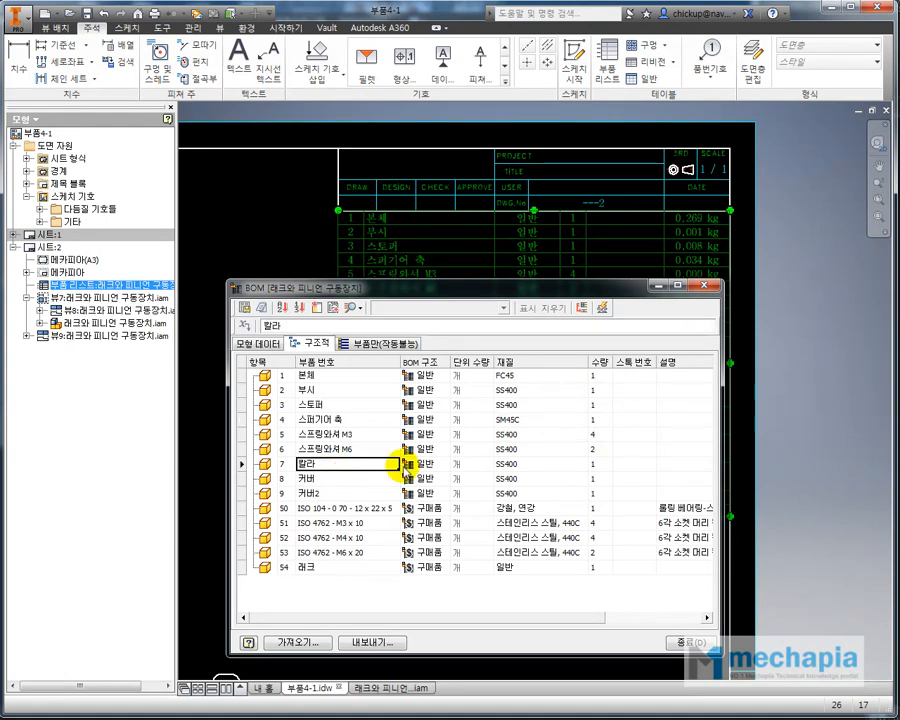
click(527, 465)
click(516, 492)
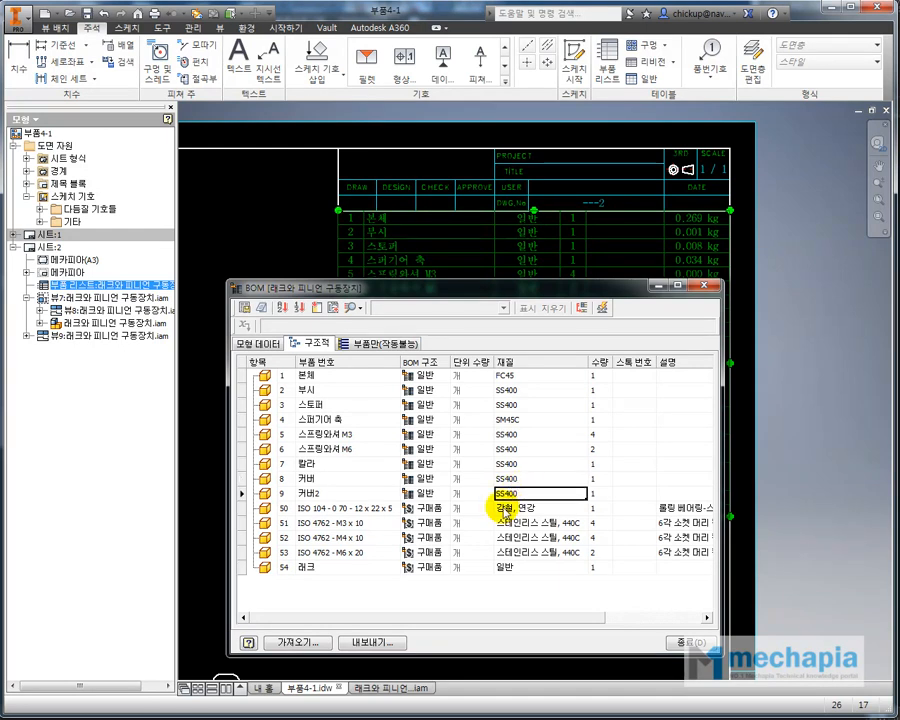
- Set the BOM structure of the rack (래크) to normal (일반)
click(301, 571)
click(427, 572)
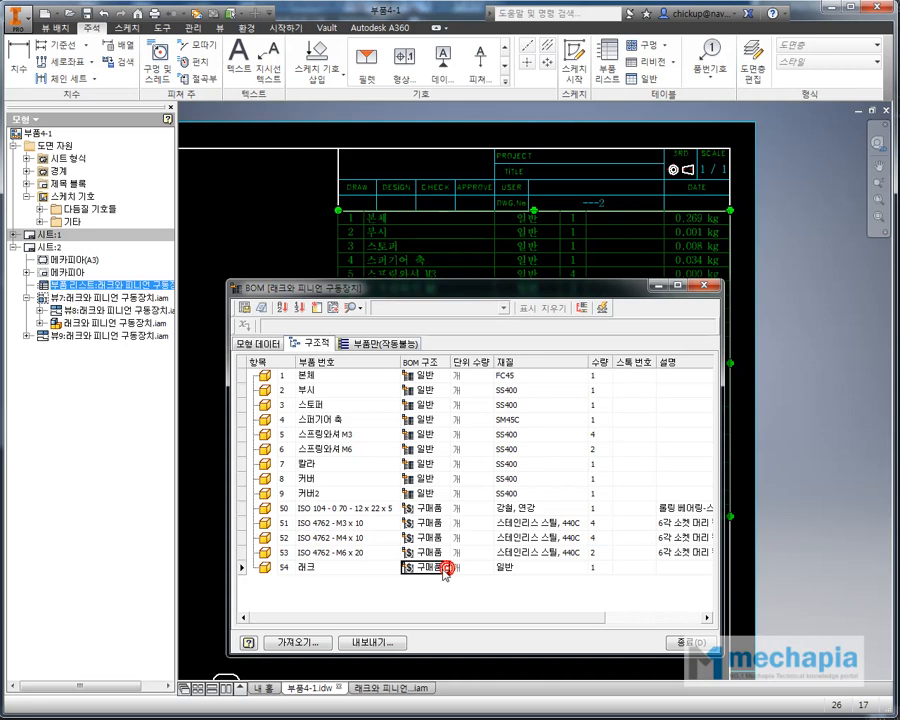
click(441, 569)
click(435, 585)
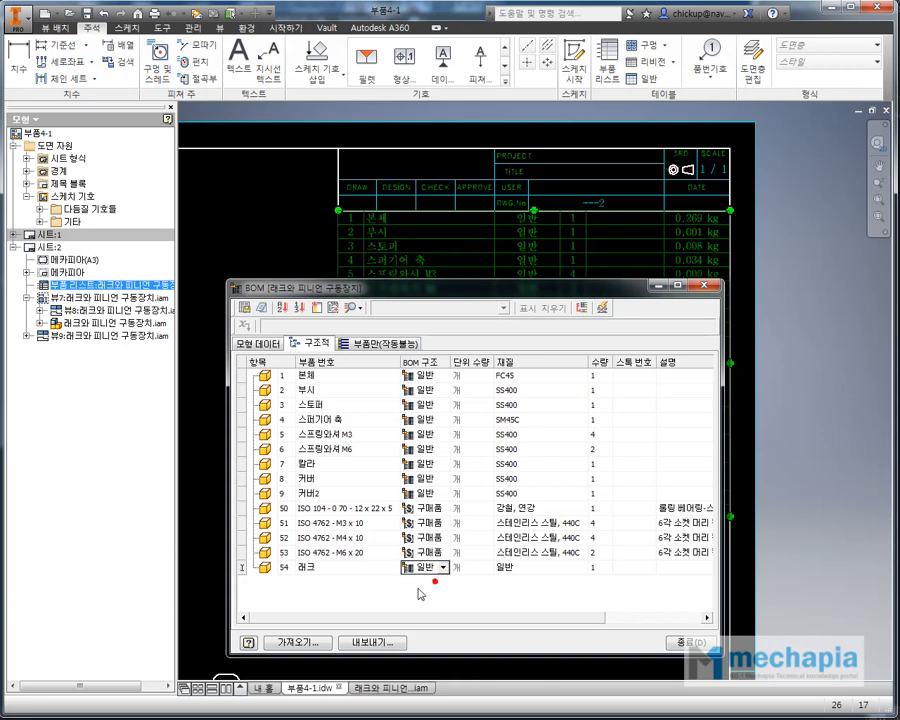
- Set the BOM structure of the M3 and M6 spring washers (스프링와셔) to purchased (구매품)
click(429, 435)
click(441, 435)
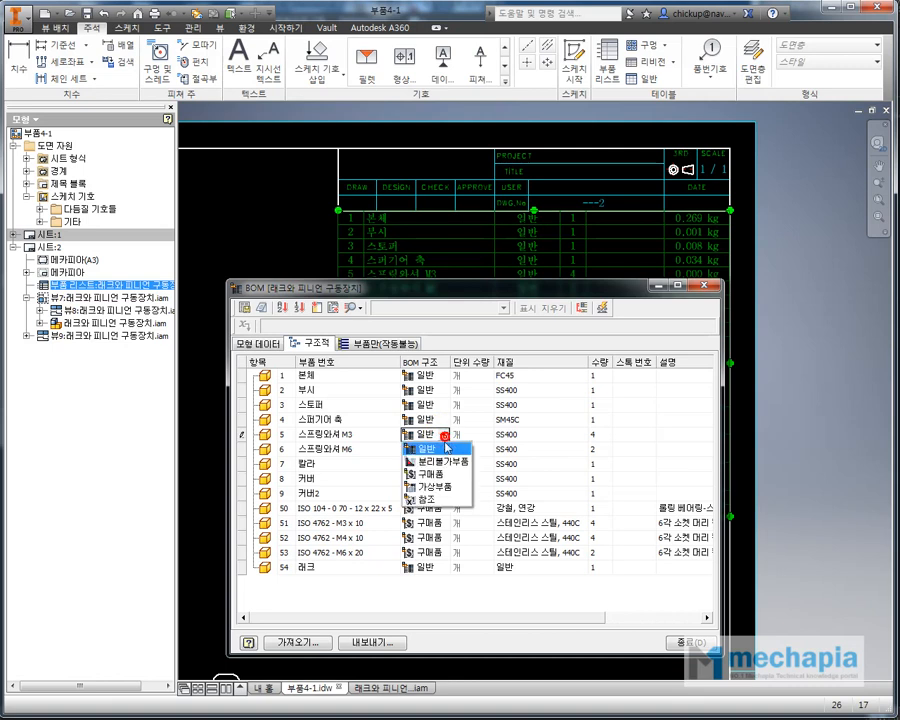
click(436, 468)
click(432, 450)
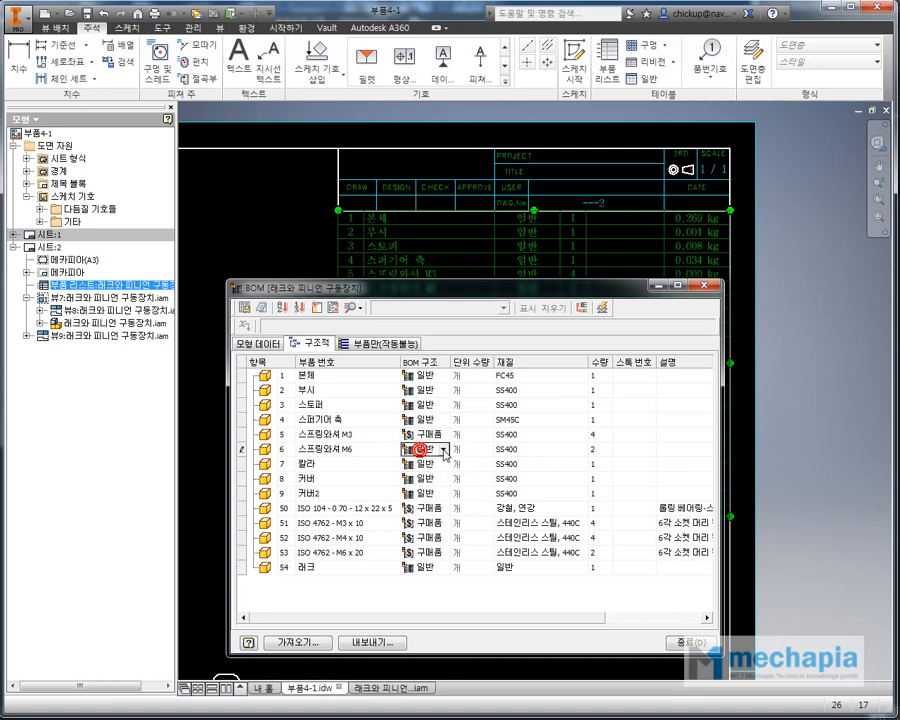
click(444, 452)
click(430, 482)
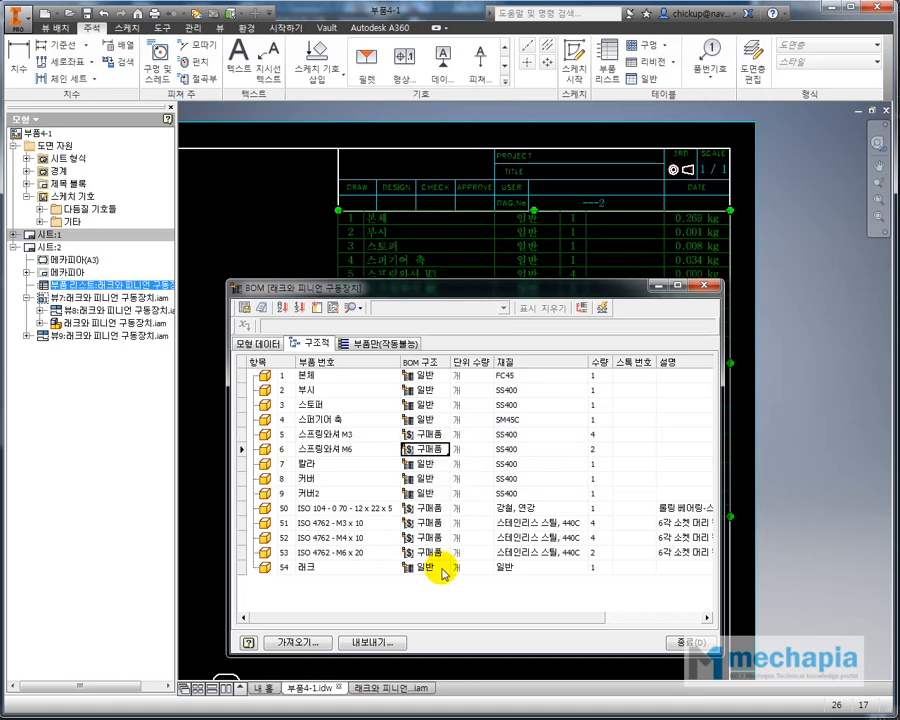
- Sort the BOM ascending by BOM structure (BOM 구조) and part number (부품 번호), and renumber all items from 1 in increments of 1
click(285, 307)
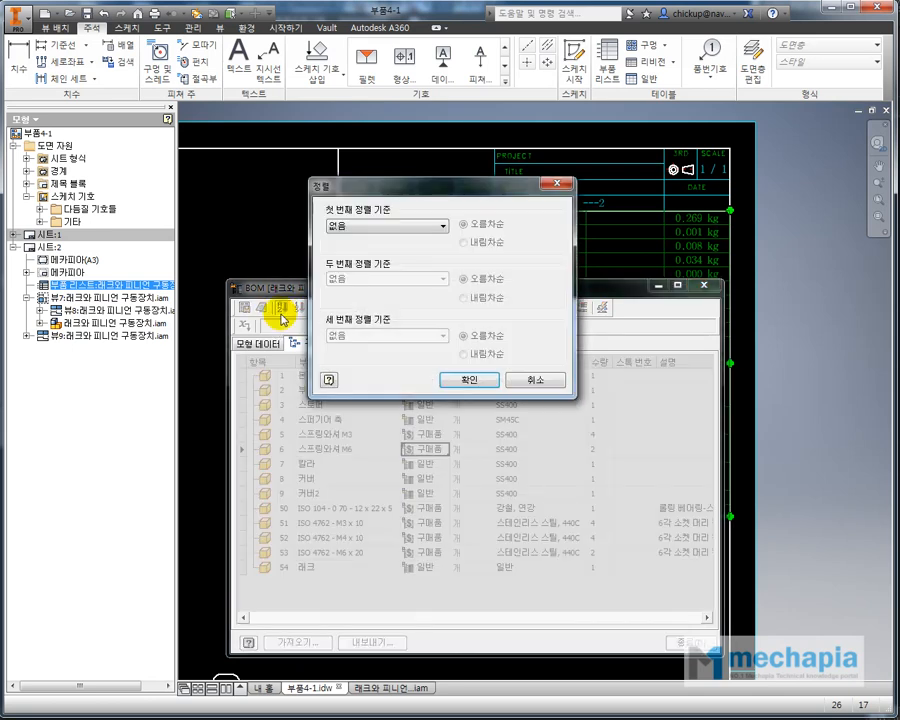
click(398, 228)
click(400, 261)
click(380, 280)
click(362, 333)
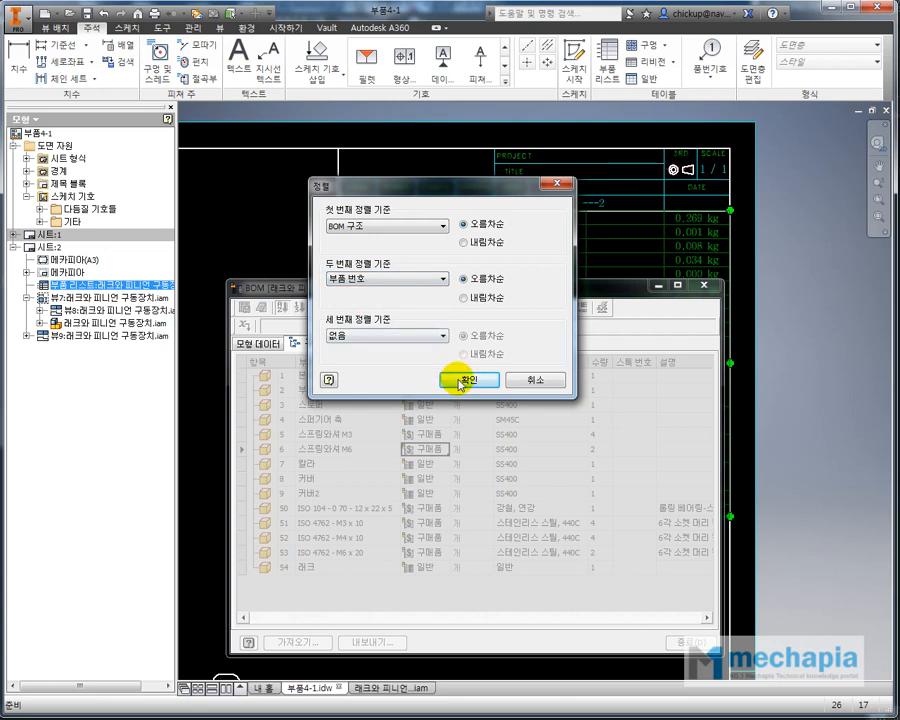
click(458, 380)
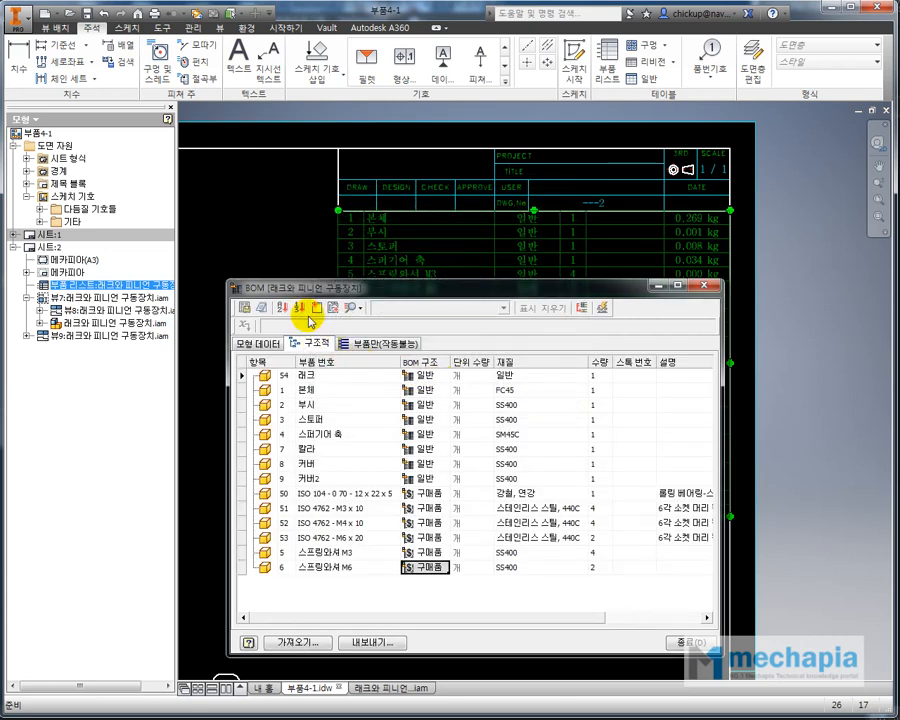
click(303, 308)
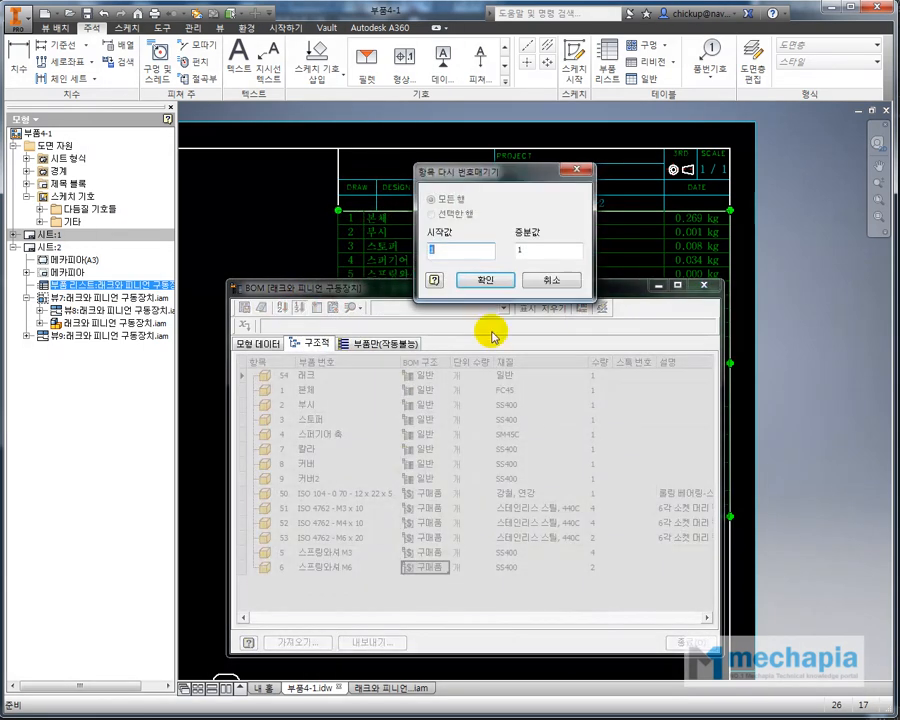
click(485, 279)
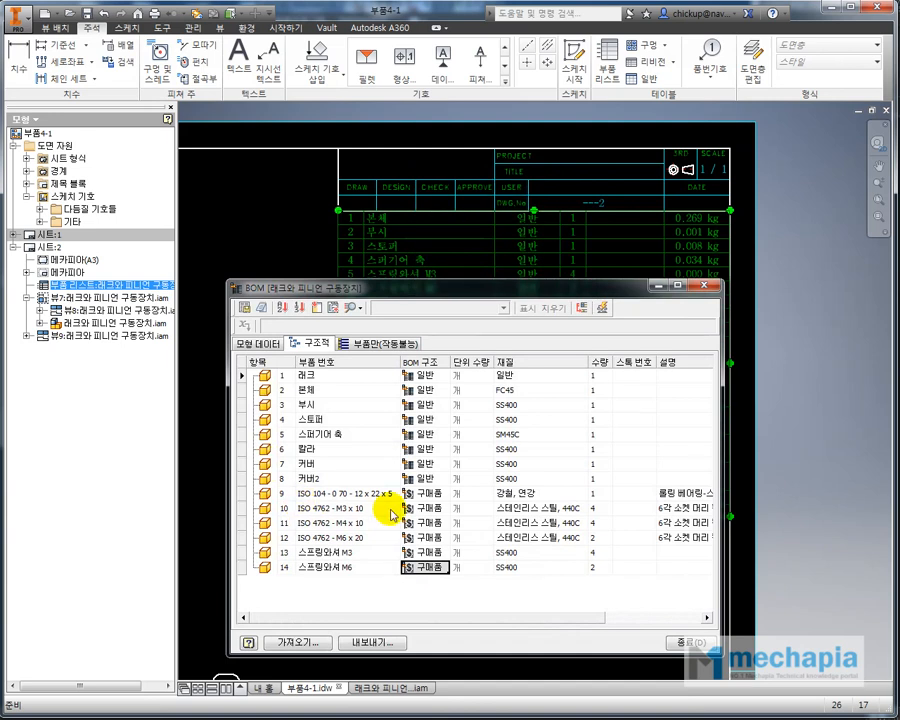
- Renumber only the purchased (구매품) items, from the ISO 104 bearing to the M6 spring washer, starting at 50
drag(283, 494, 643, 569)
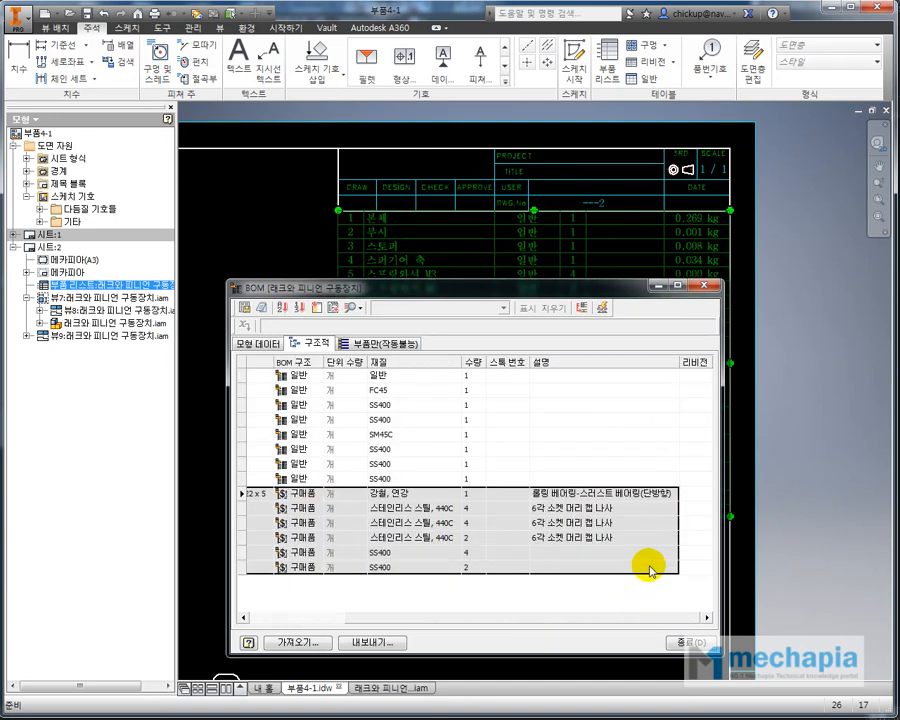
drag(362, 617, 280, 596)
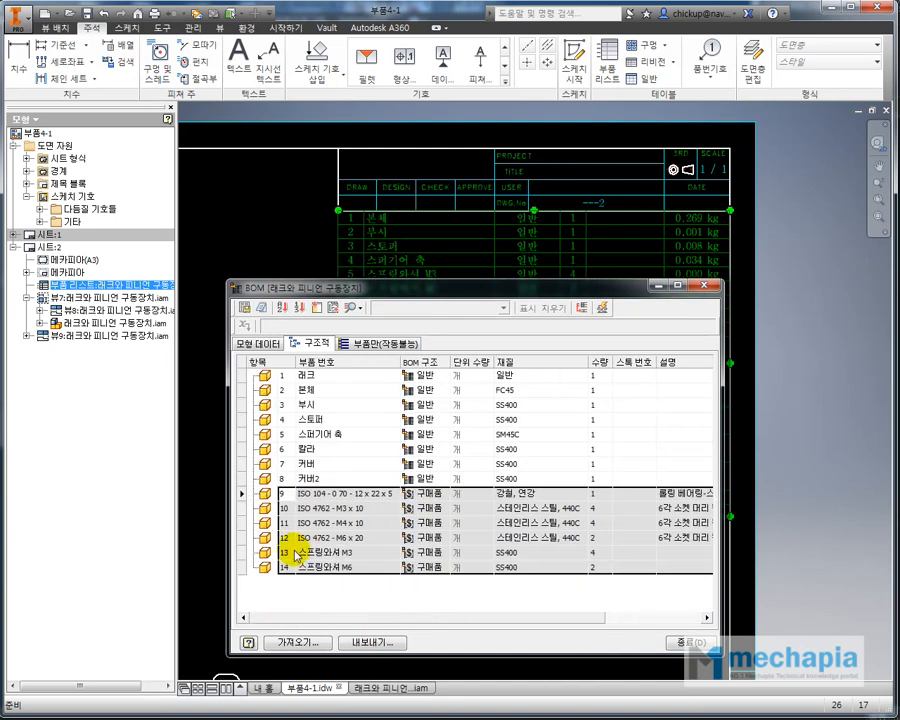
right_click(287, 494)
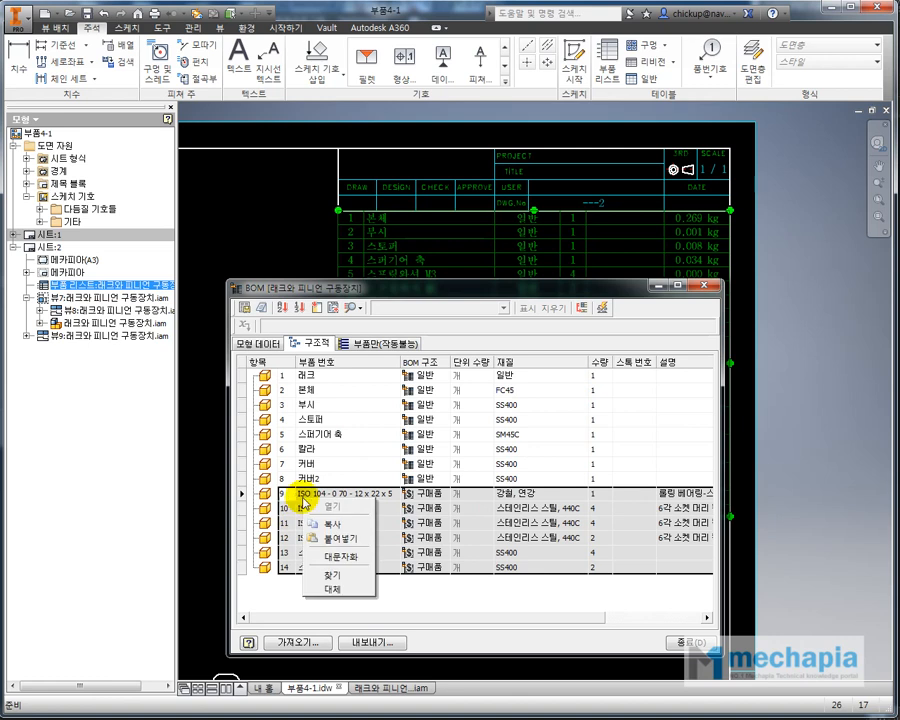
click(308, 291)
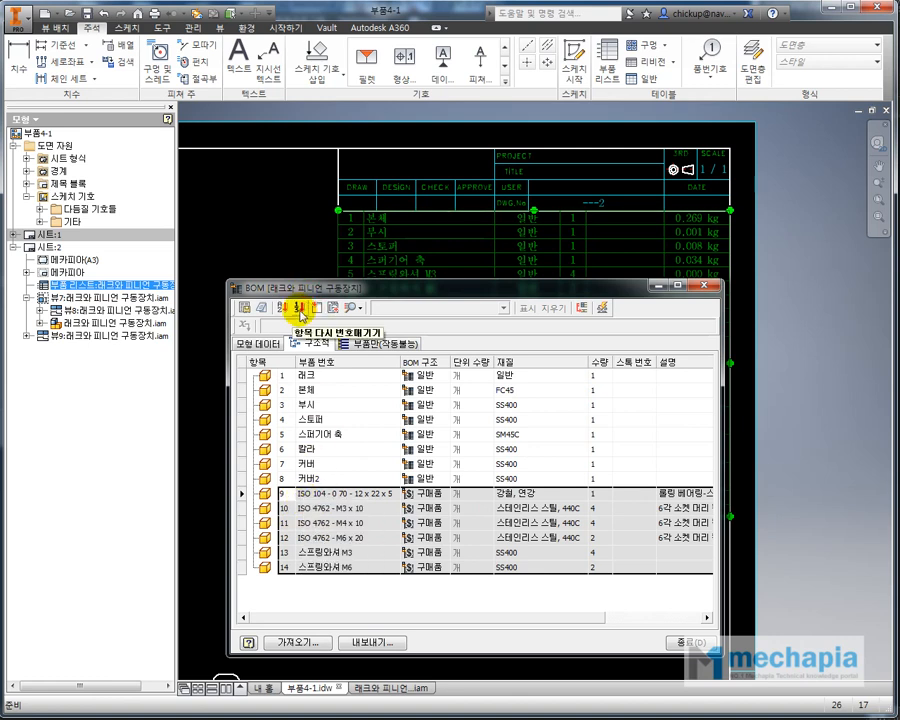
click(300, 312)
text(50)
key(Return)
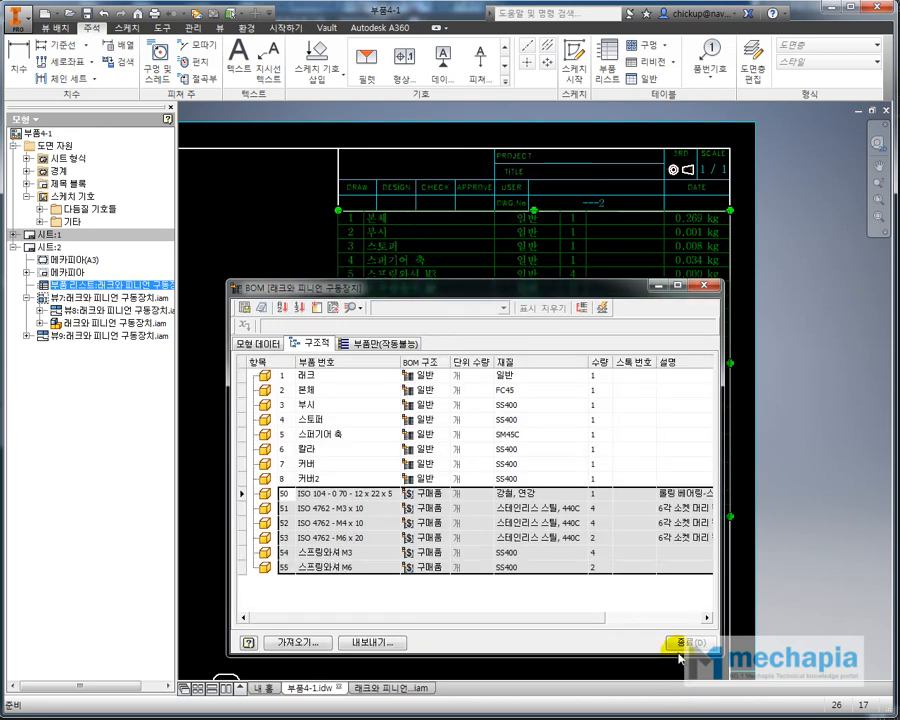
- Set the material of the rack (래크) to SM45C and close the BOM
click(514, 376)
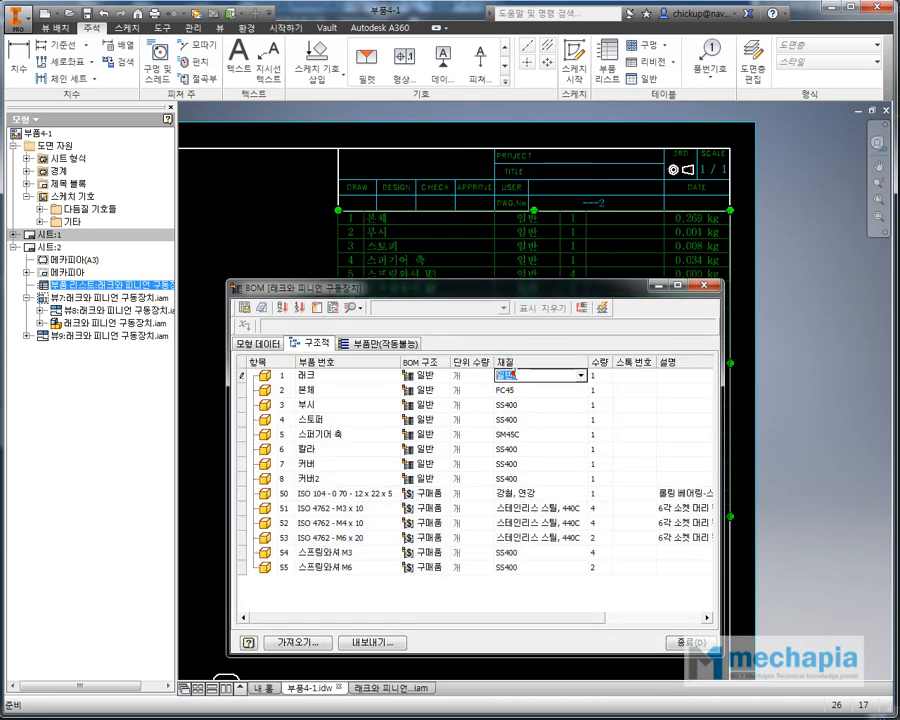
click(578, 375)
click(519, 433)
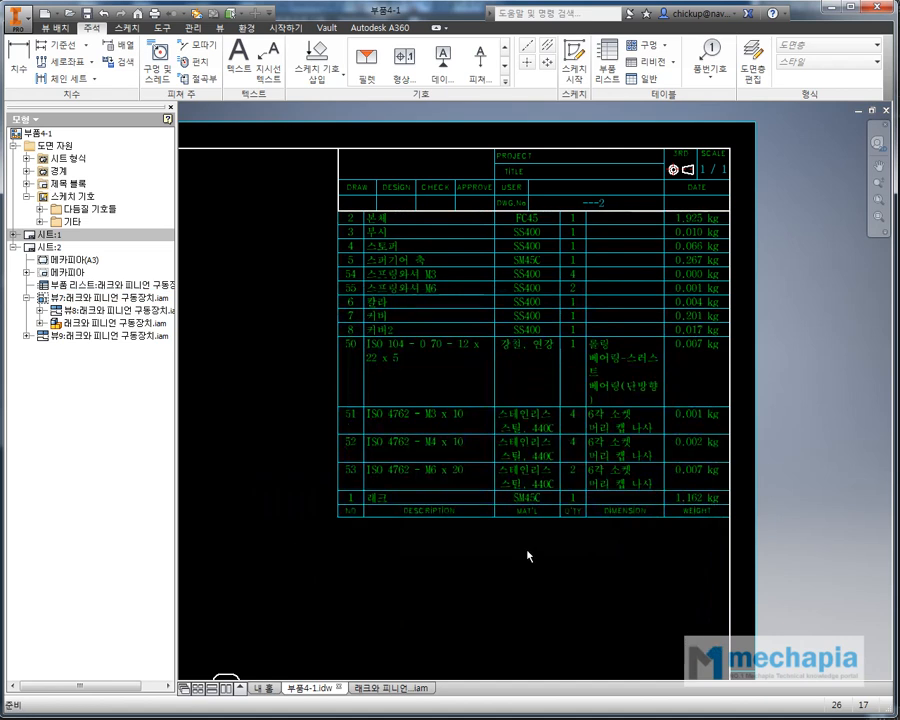
- Replace the parts list with a new structured (구조적), first-level one from an assembly view, placed directly below the title block
click(518, 282)
key(Delete)
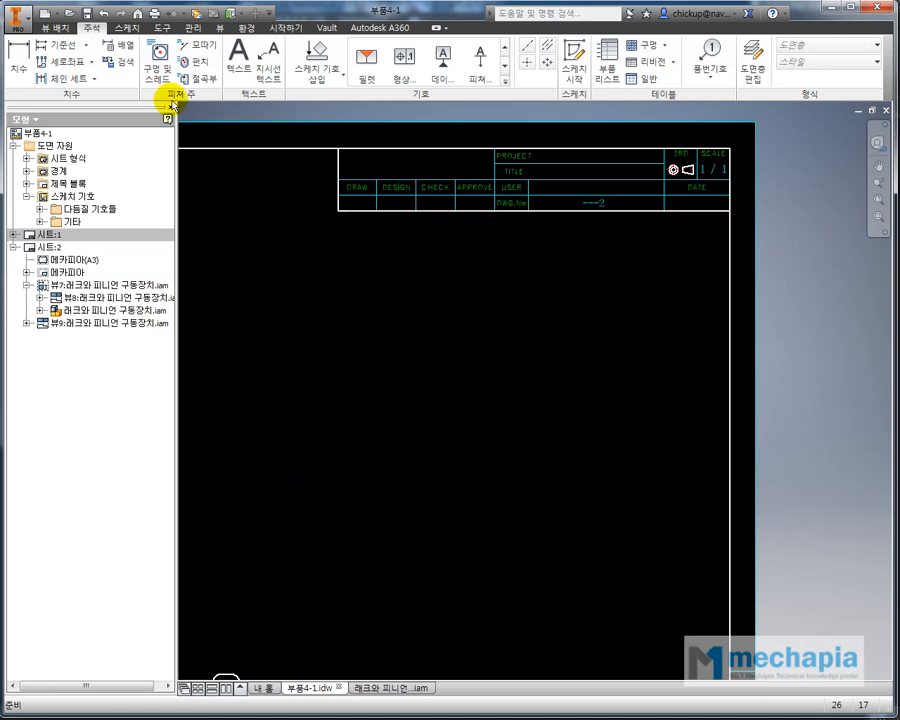
click(607, 62)
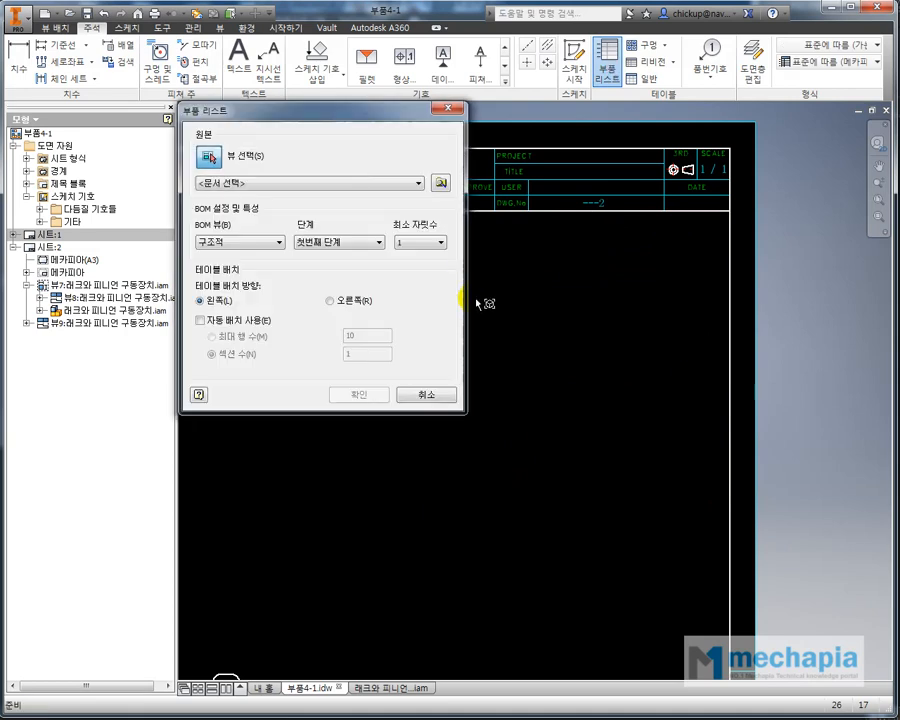
scroll(480, 460, down, 5)
click(476, 506)
click(359, 394)
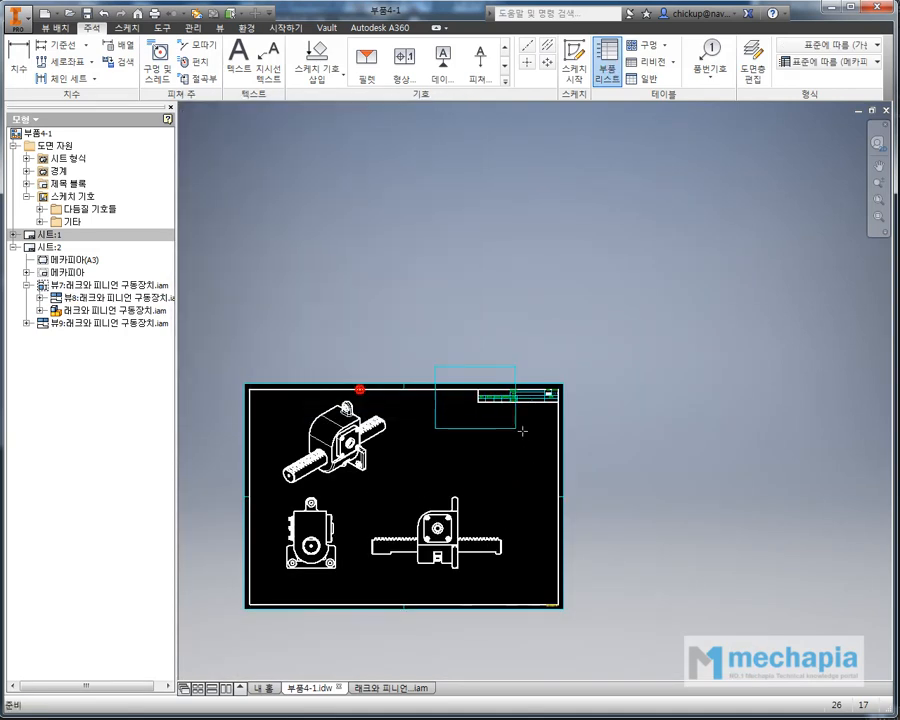
click(563, 466)
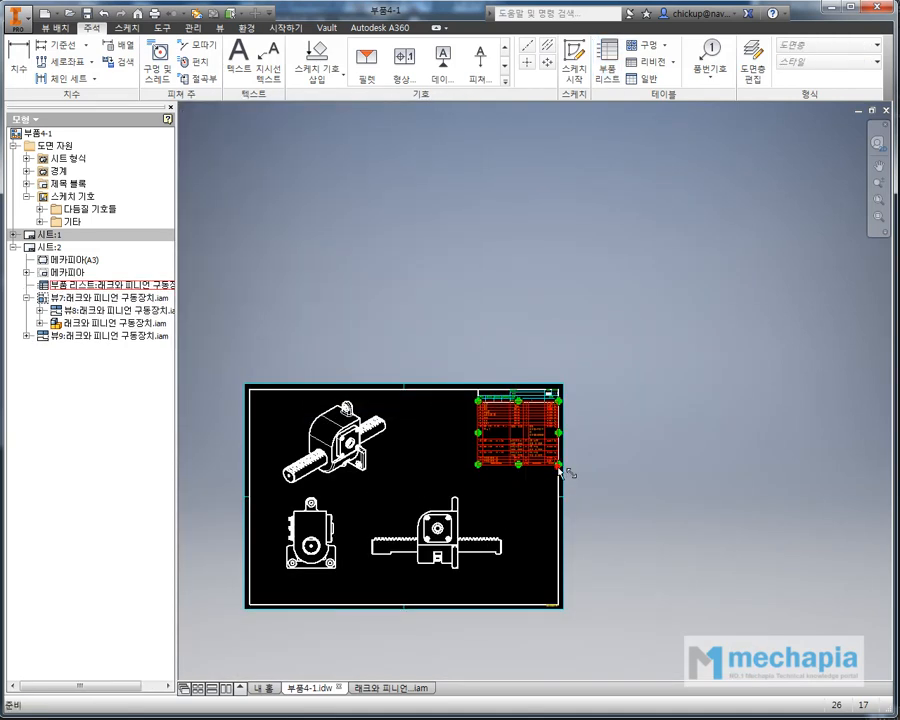
- Switch to 4.업다운리프터.dwg in AutoCAD Mechanical and examine how its parts list numbers and separates fabricated and purchased items
scroll(544, 454, up, 6)
mouse_move(325, 354)
middle_down()
mouse_move(327, 382)
mouse_move(288, 408)
middle_up()
scroll(327, 380, up, 4)
click(283, 371)
scroll(284, 374, down, 3)
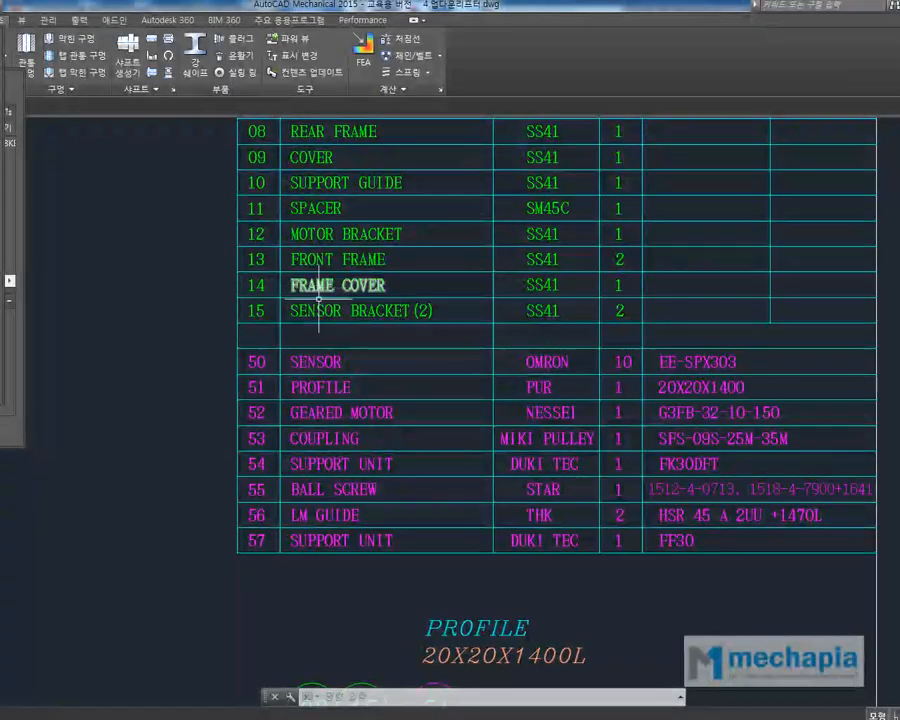
scroll(326, 273, down, 2)
mouse_move(326, 273)
middle_down()
mouse_move(361, 385)
mouse_move(354, 407)
middle_up()
scroll(316, 450, up, 2)
scroll(316, 447, down, 2)
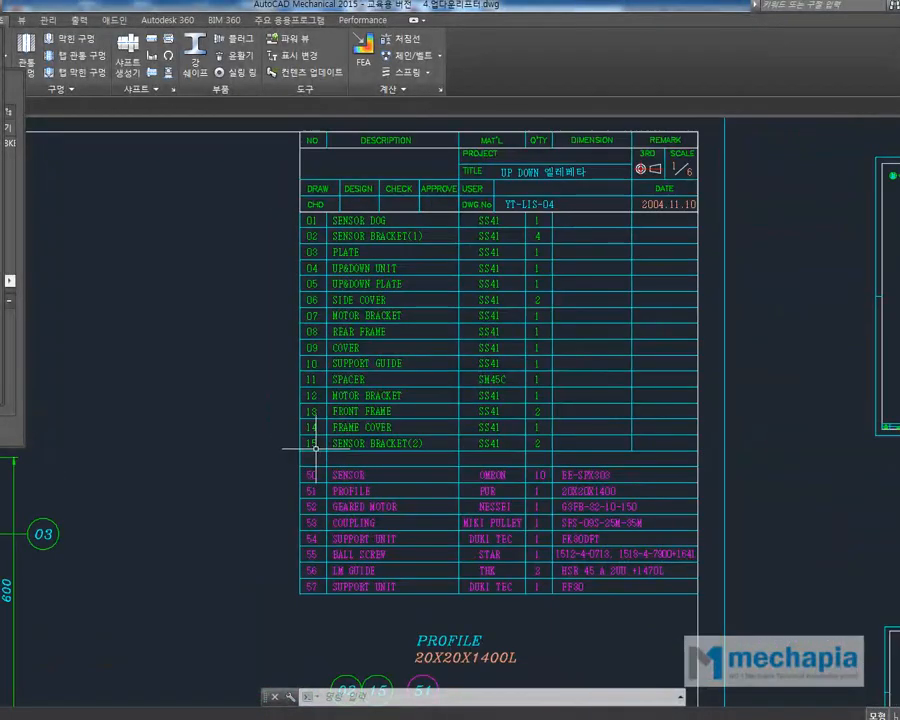
click(281, 457)
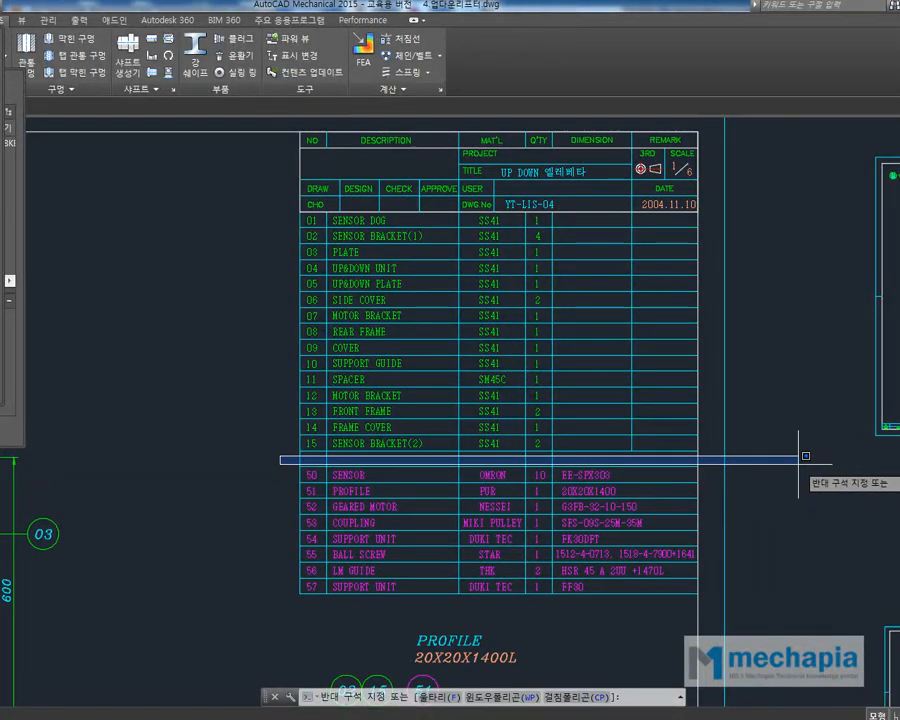
click(186, 446)
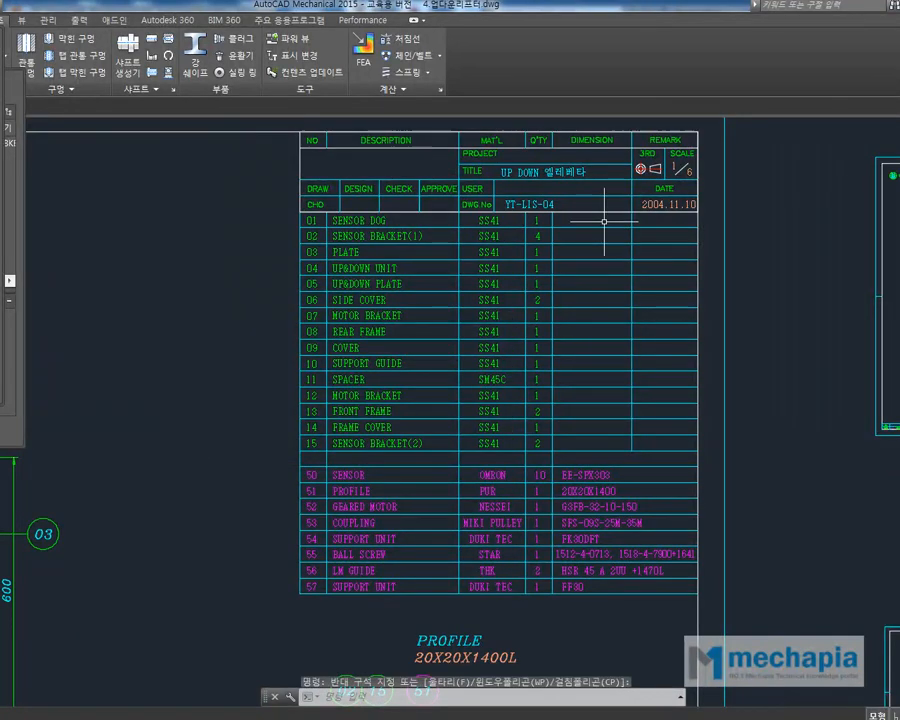
- Examine the manufacturer and model entries of the purchased items in the reference drawing's parts list
scroll(604, 220, up, 3)
scroll(647, 251, down, 5)
scroll(632, 422, up, 4)
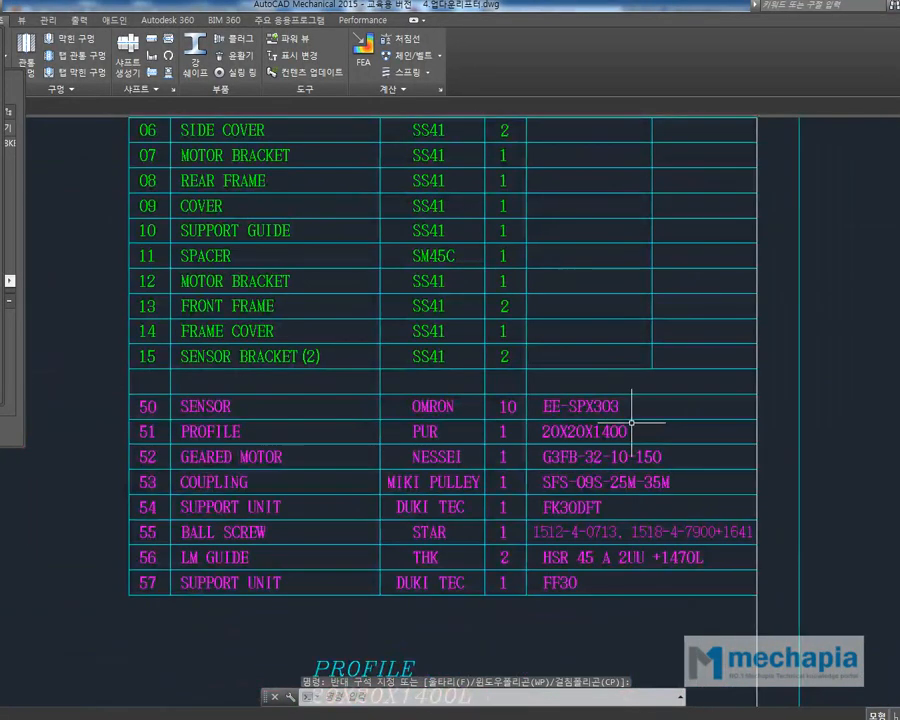
scroll(632, 422, up, 2)
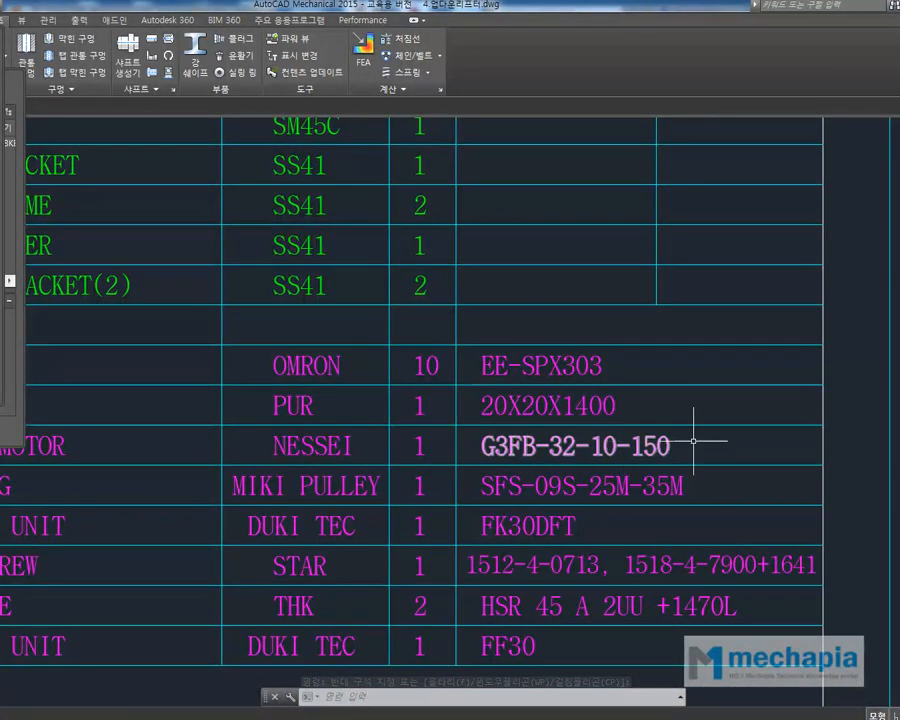
scroll(617, 558, down, 2)
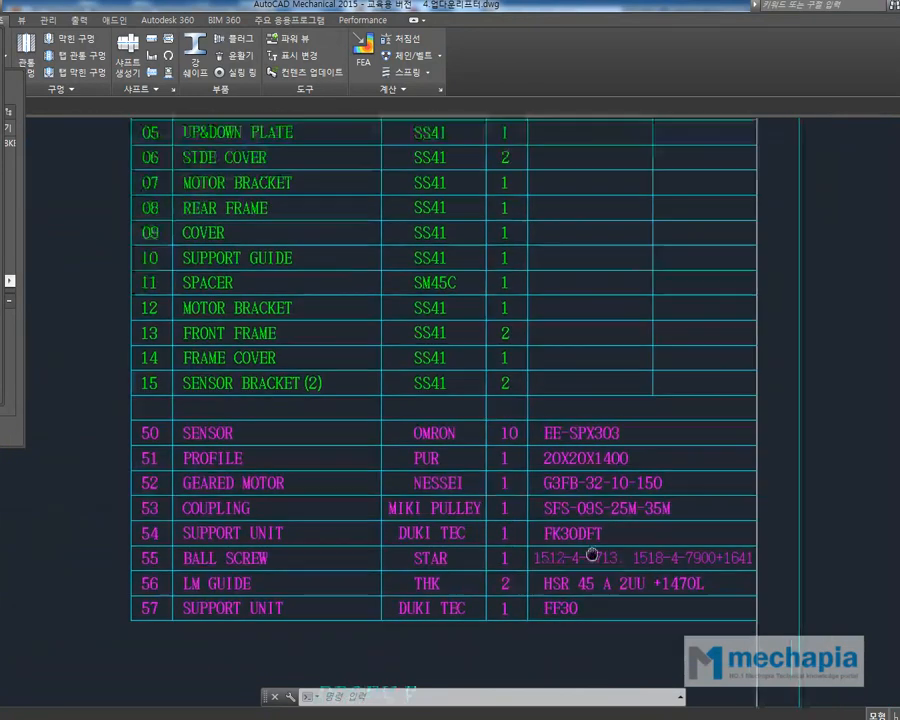
middle_drag(578, 568, 660, 497)
- Switch back to Inventor and compare the new parts list's purchased items with the reference list in AutoCAD Mechanical
key(alt+Tab)
middle_drag(624, 452, 676, 392)
scroll(554, 491, down, 3)
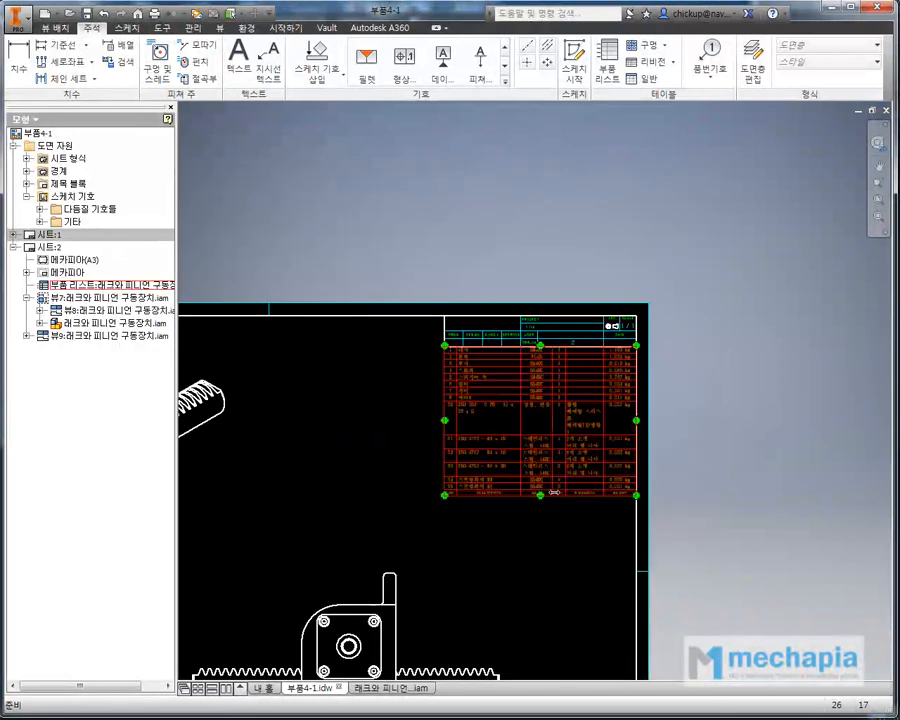
scroll(554, 490, up, 3)
scroll(450, 506, up, 3)
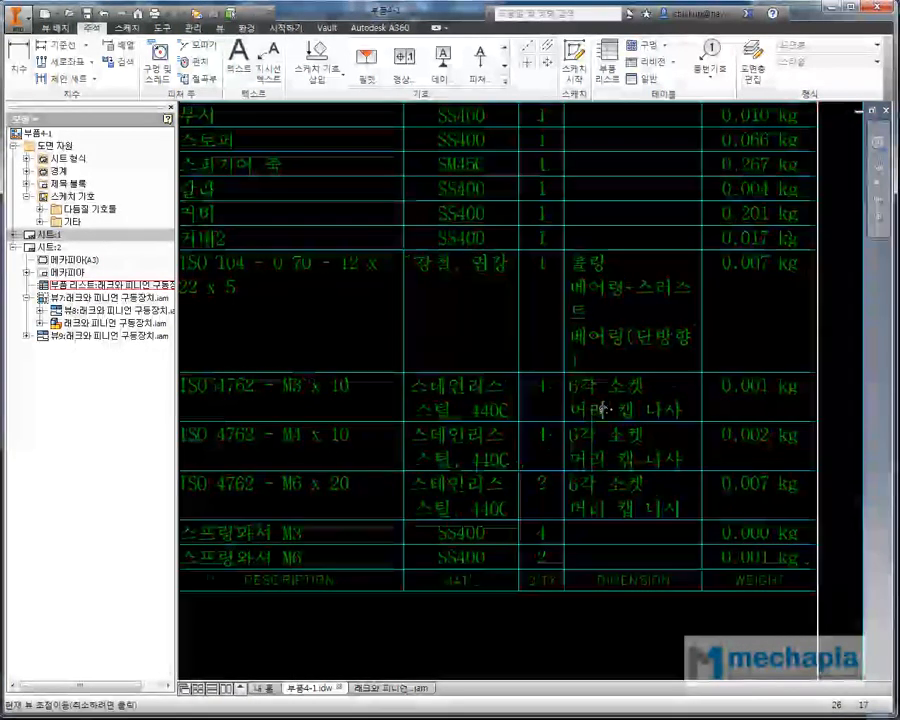
middle_drag(603, 406, 678, 400)
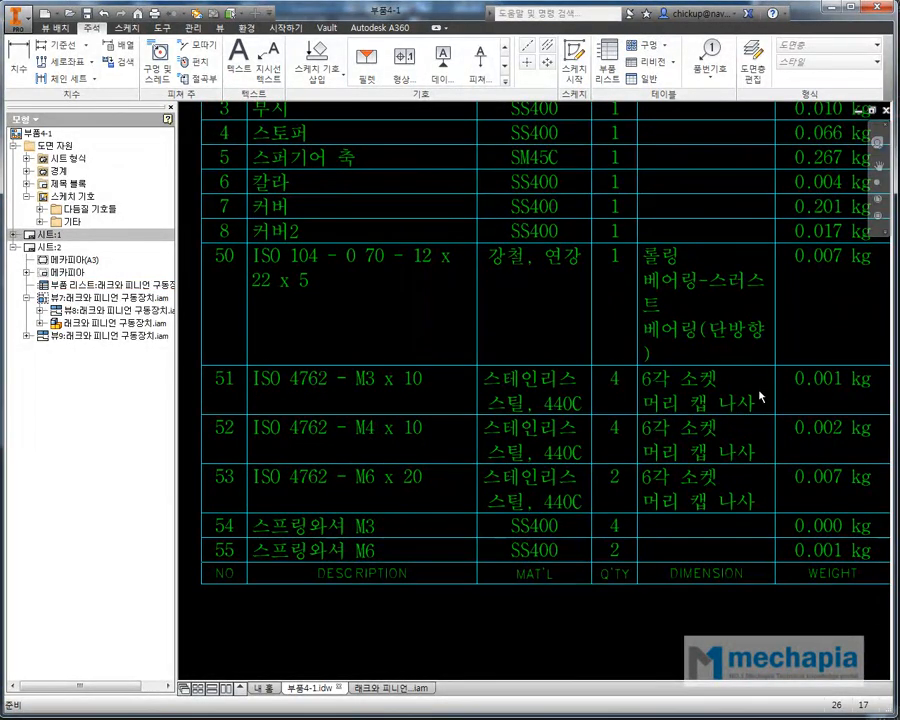
scroll(526, 402, down, 3)
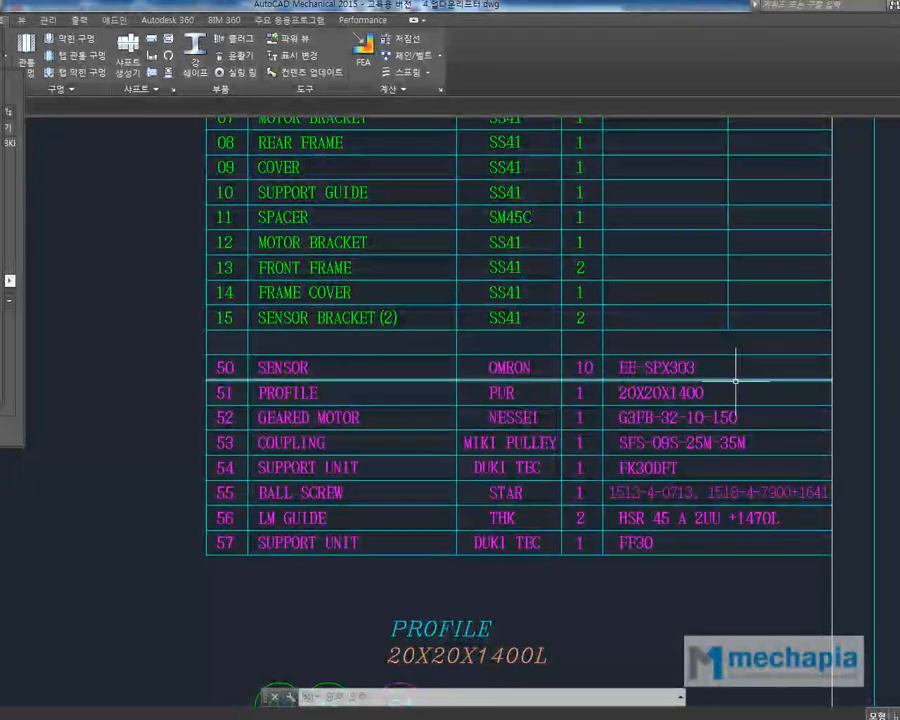
scroll(613, 365, down, 2)
middle_drag(605, 328, 551, 407)
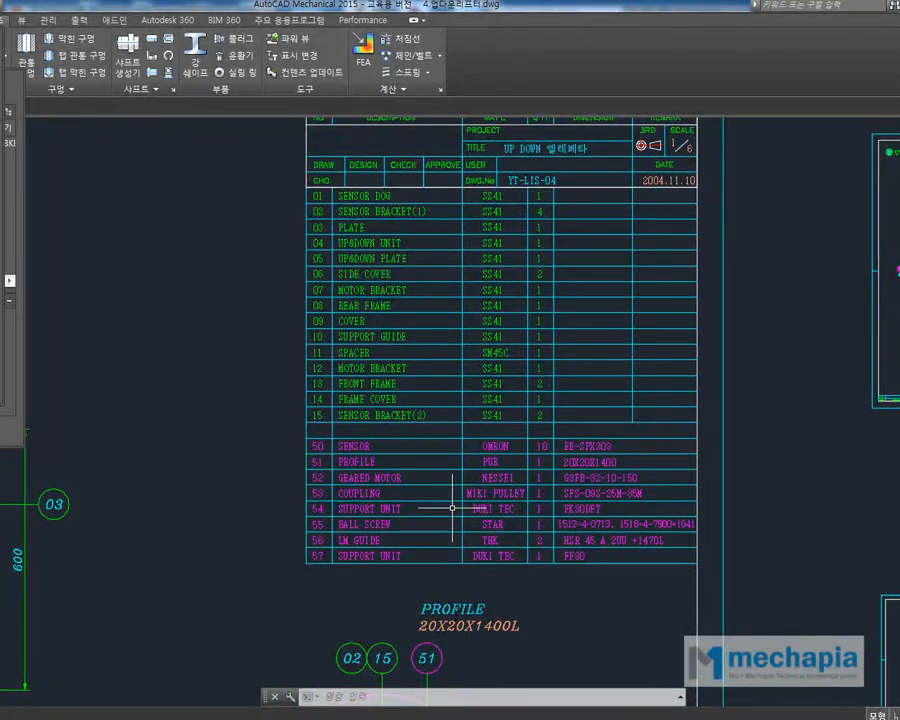
- Switch back to Inventor, add a 구매품 항목 없음 filter to the 메카피아 부품 리스트 style and save the style
key(alt+Tab)
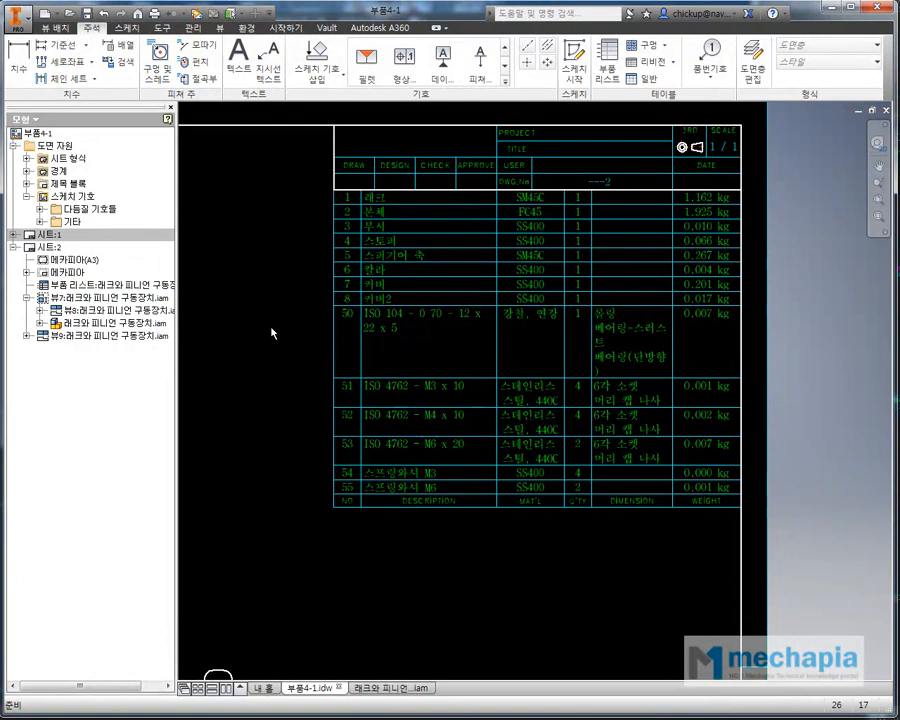
middle_drag(278, 319, 247, 367)
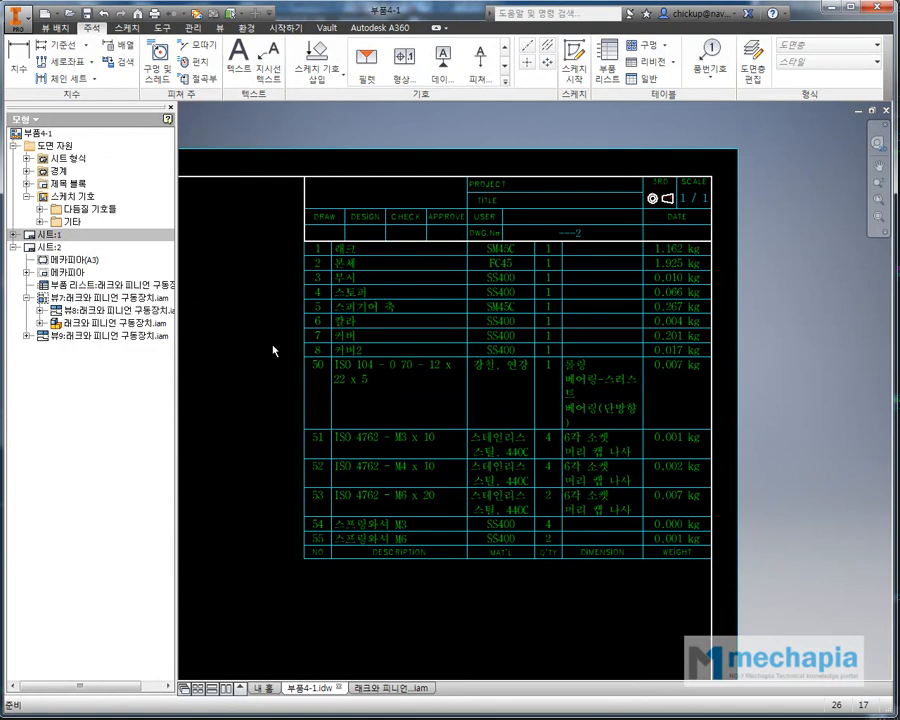
click(352, 343)
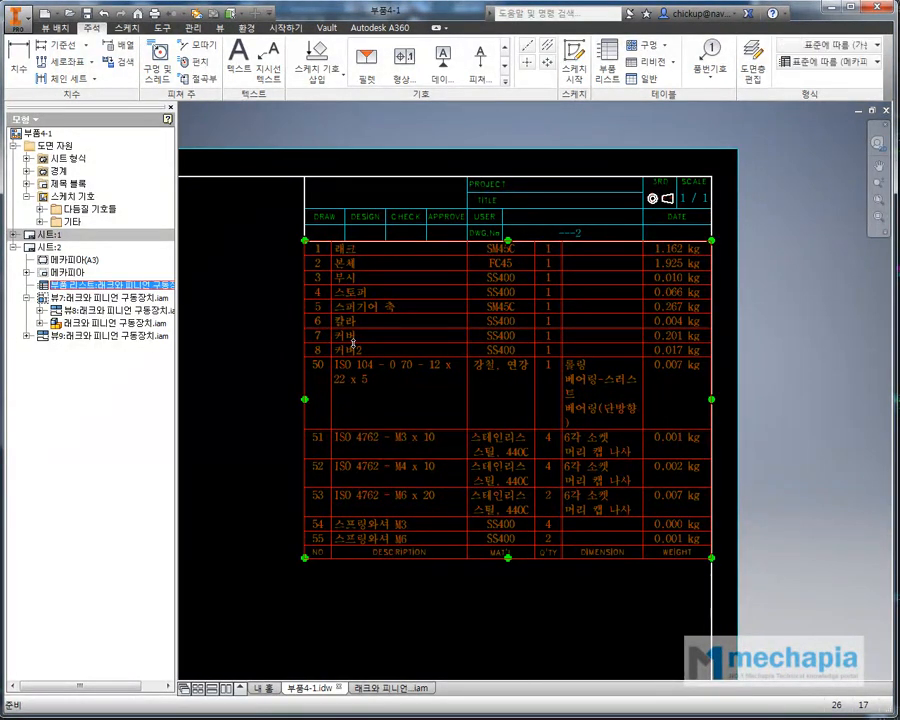
right_click(352, 343)
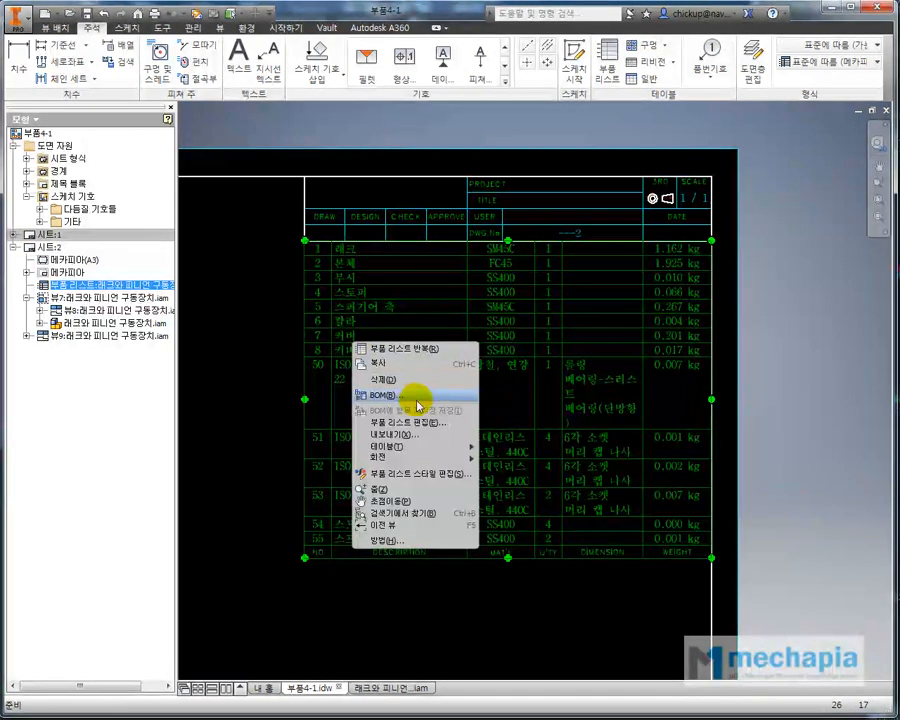
click(428, 475)
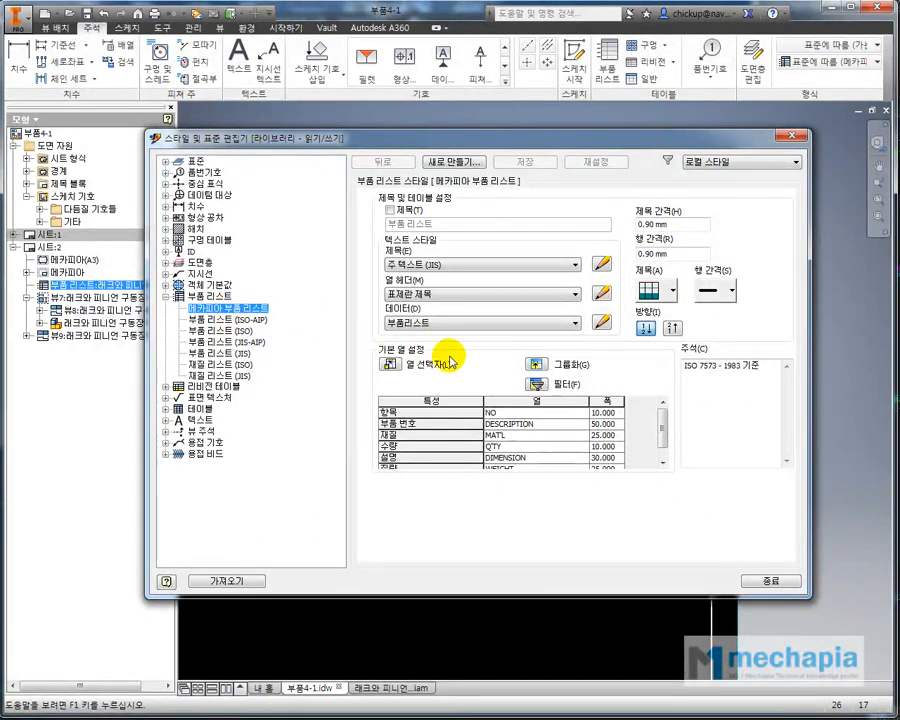
click(538, 385)
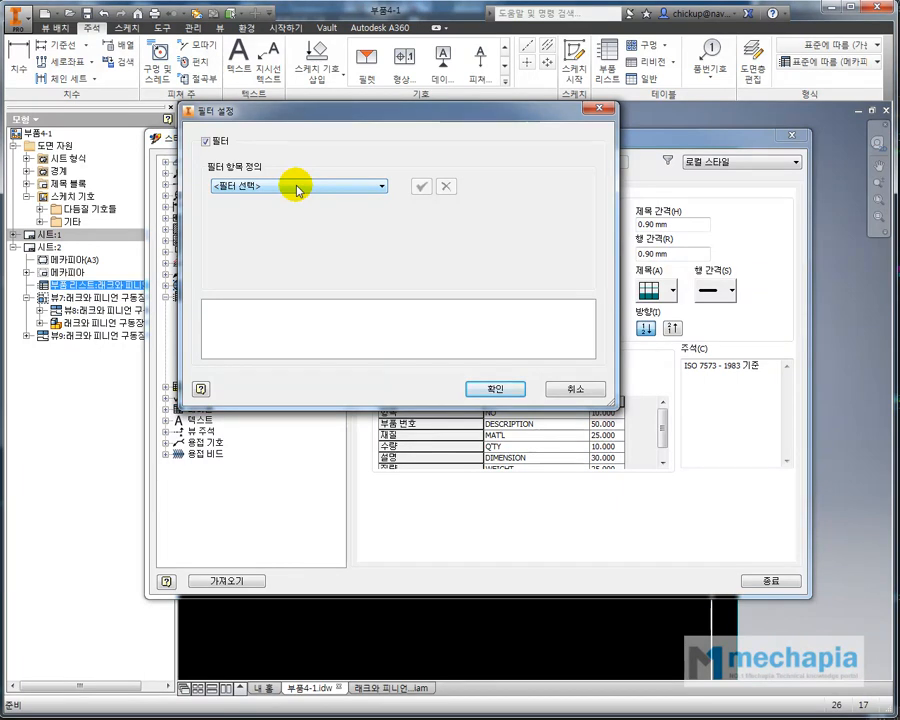
click(297, 188)
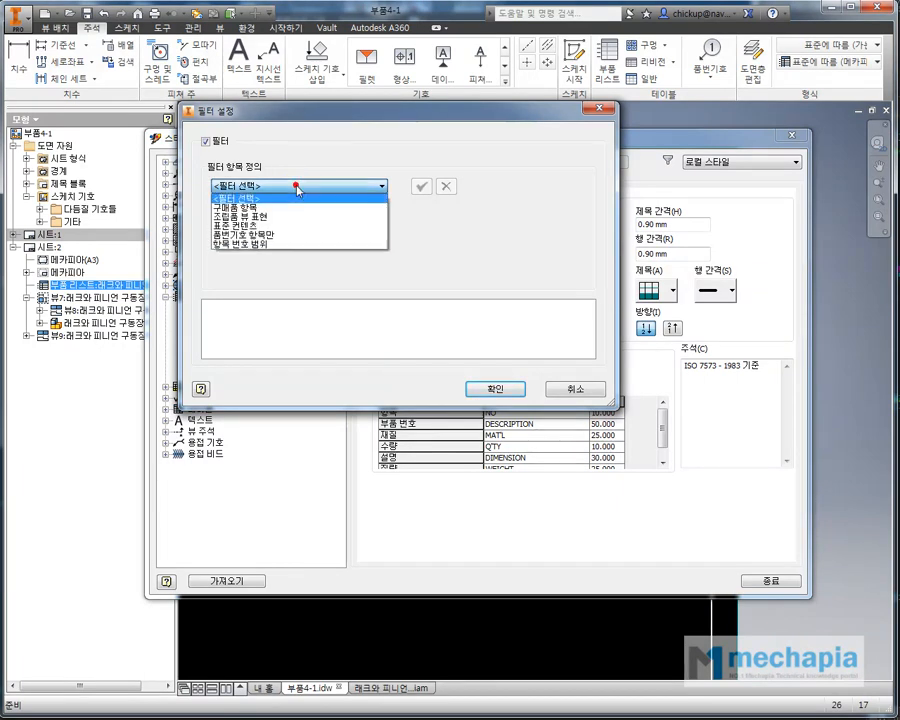
click(264, 208)
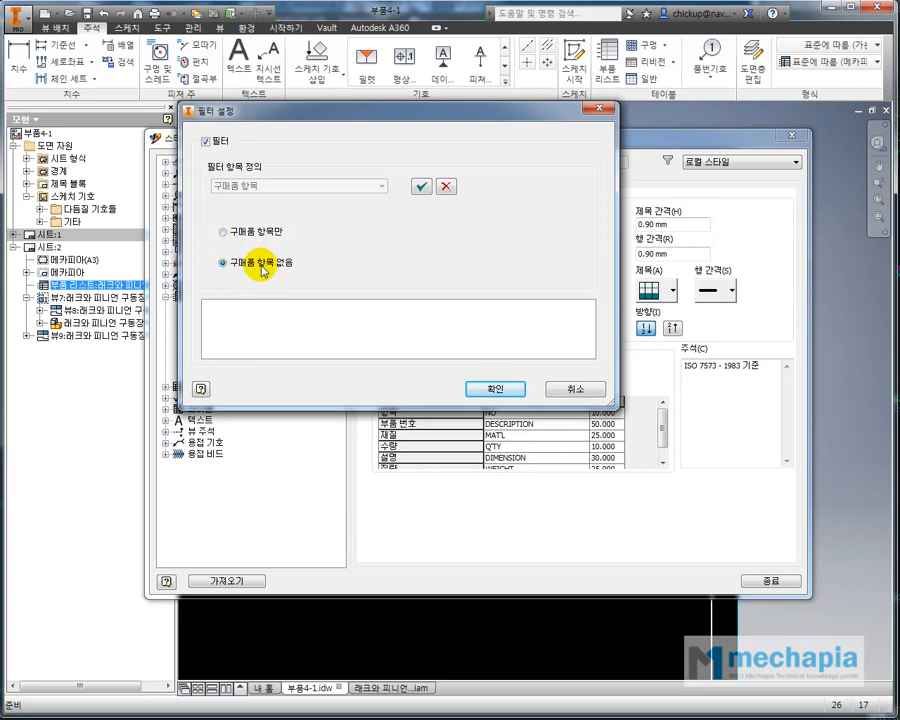
click(421, 188)
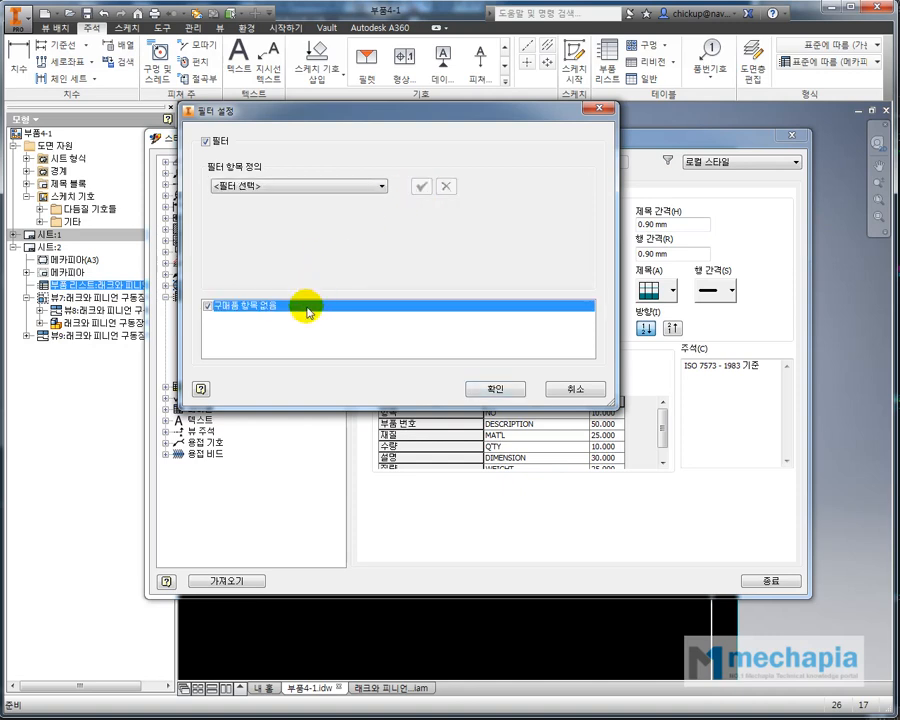
click(489, 388)
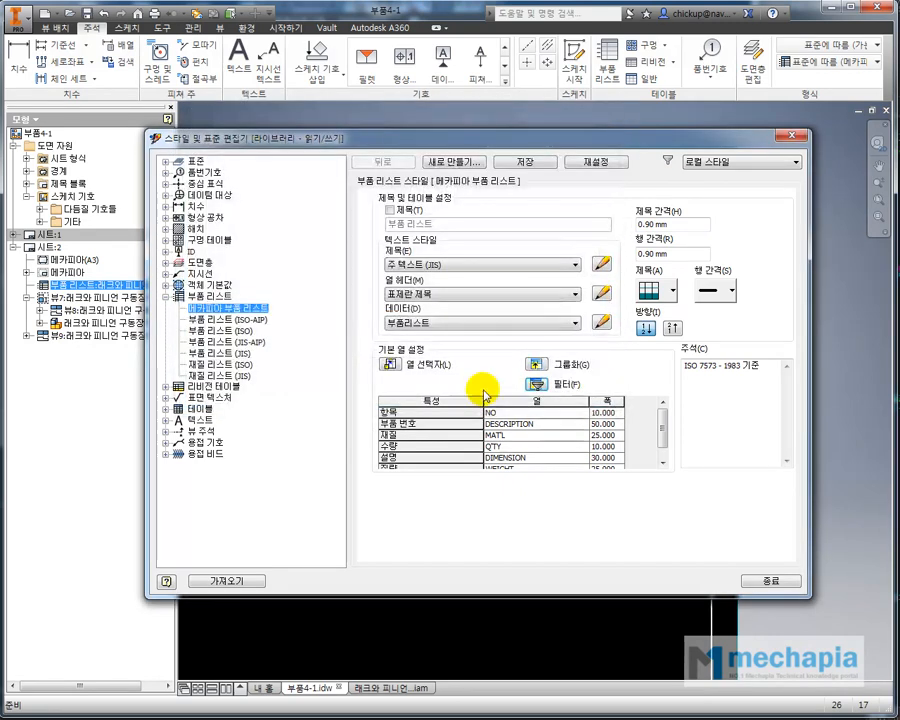
click(526, 162)
click(790, 139)
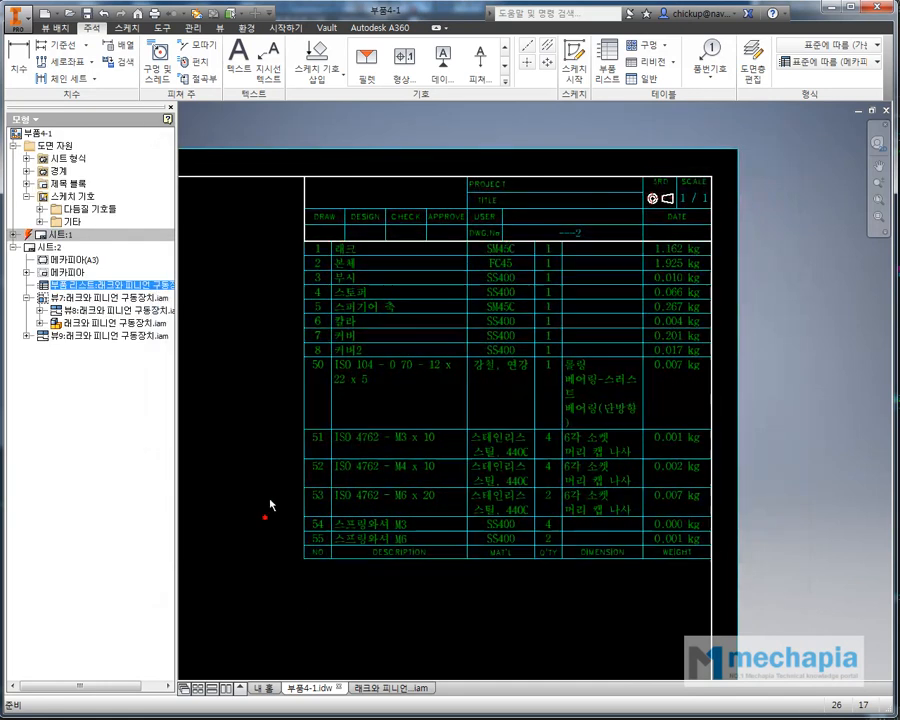
- Replace the parts list with a new structured (구조적), first-level one from the isometric assembly view, placed directly below the title block
click(358, 438)
key(Delete)
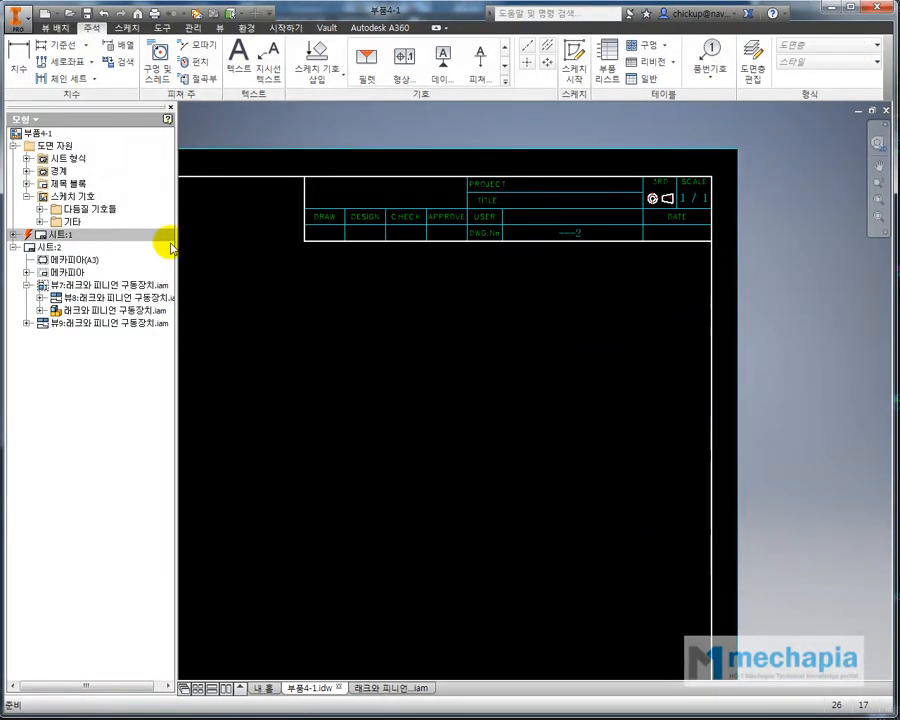
click(607, 62)
scroll(566, 449, down, 5)
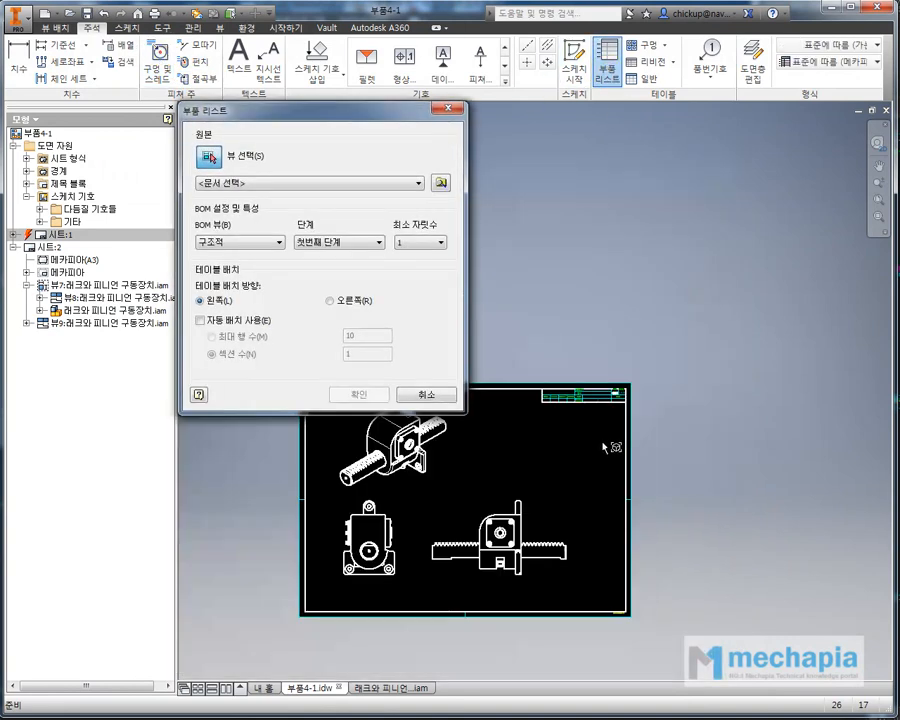
click(418, 465)
click(370, 393)
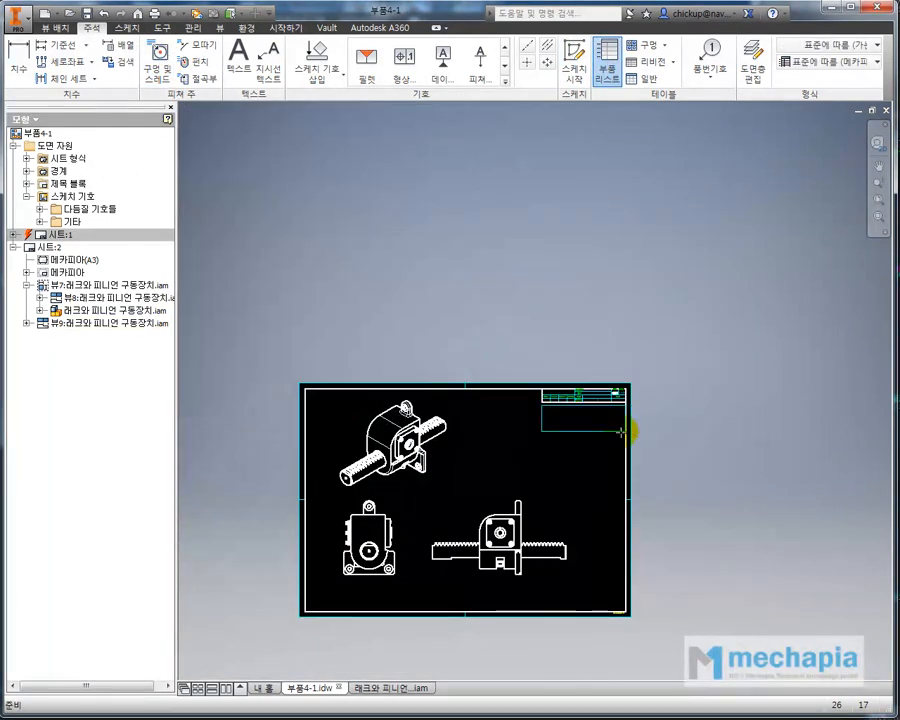
click(630, 428)
scroll(636, 428, up, 4)
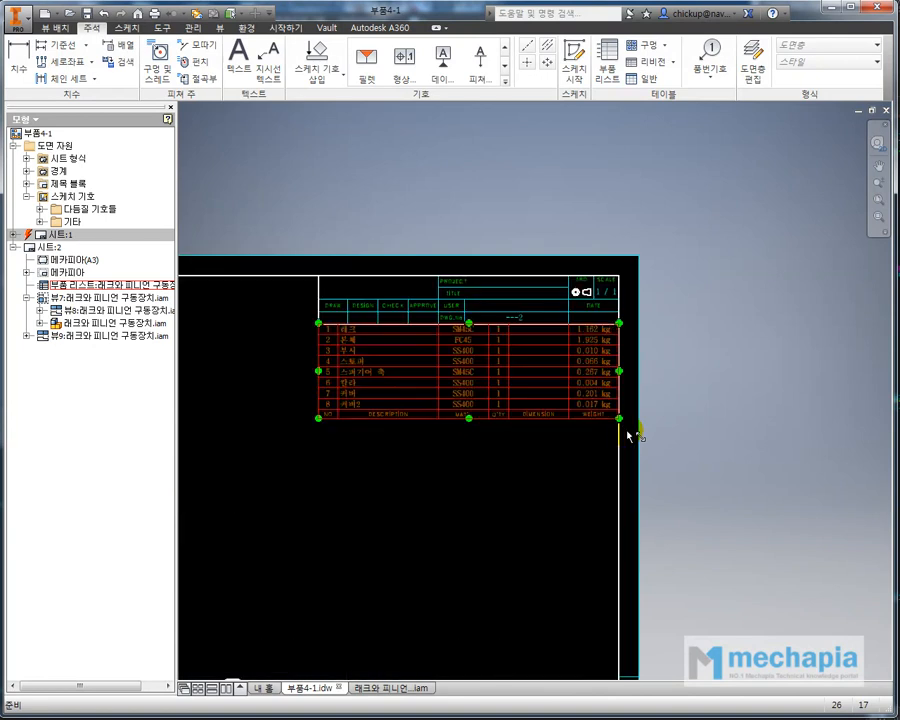
scroll(382, 496, up, 3)
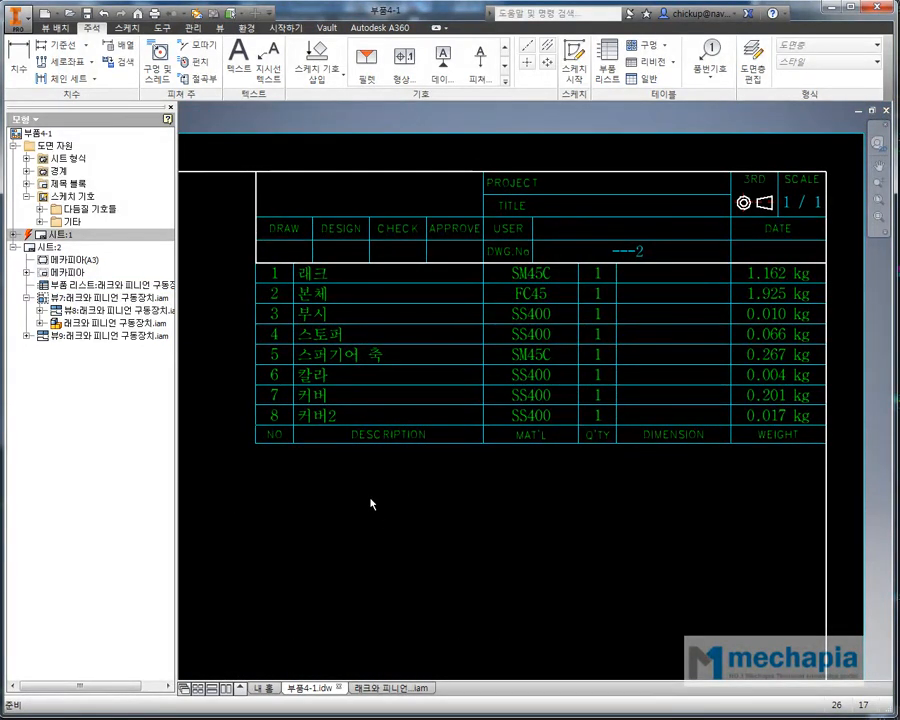
- Set the column headings of the 메카피아 부품 리스트 style to the top of the table and save the style
click(322, 428)
click(383, 477)
click(311, 434)
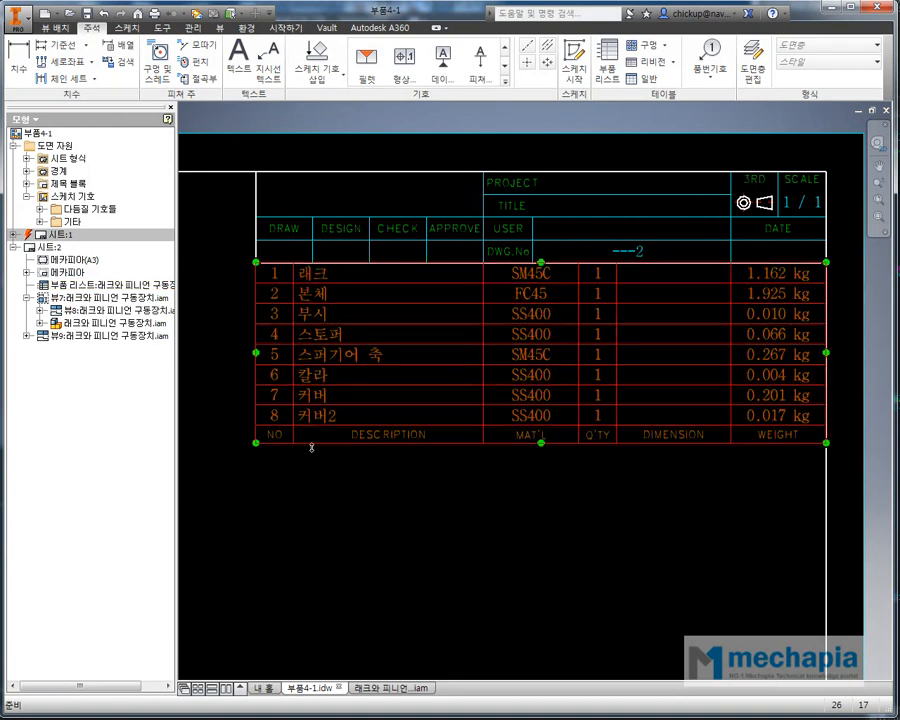
right_click(366, 438)
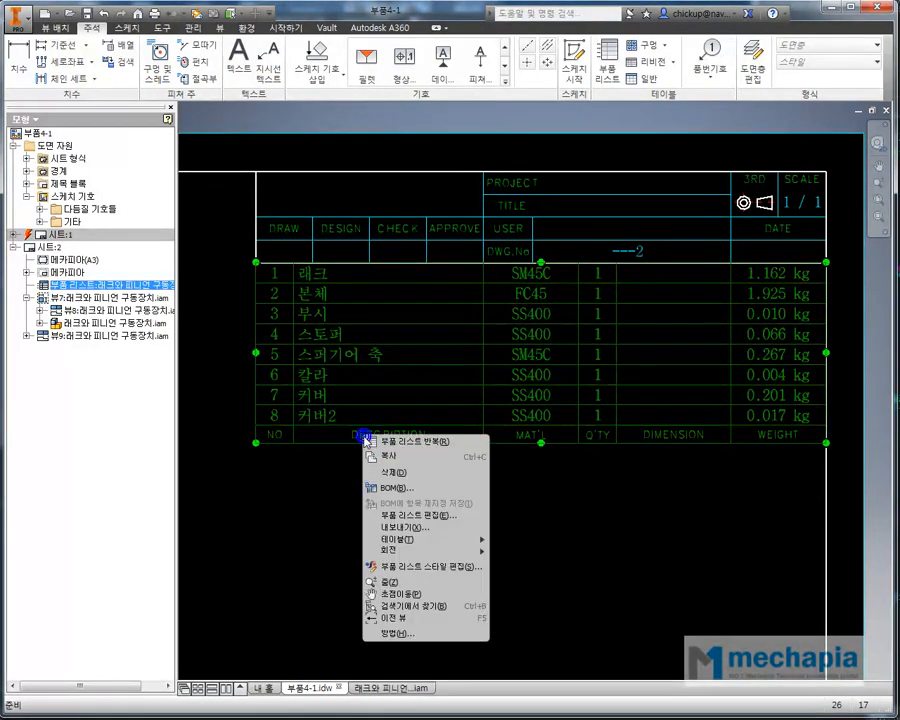
click(424, 568)
click(667, 286)
click(657, 312)
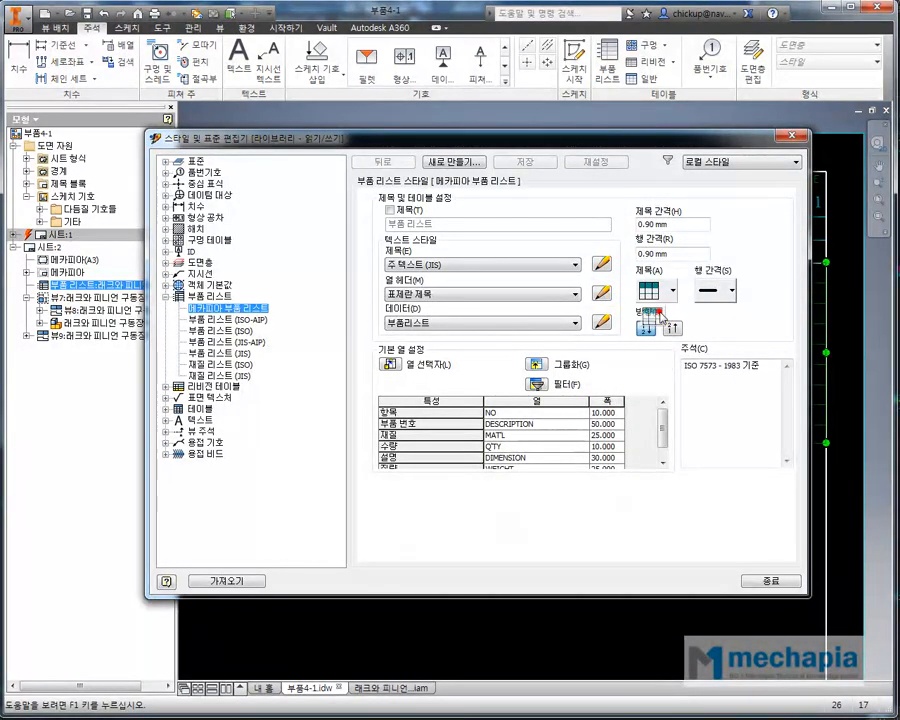
click(545, 163)
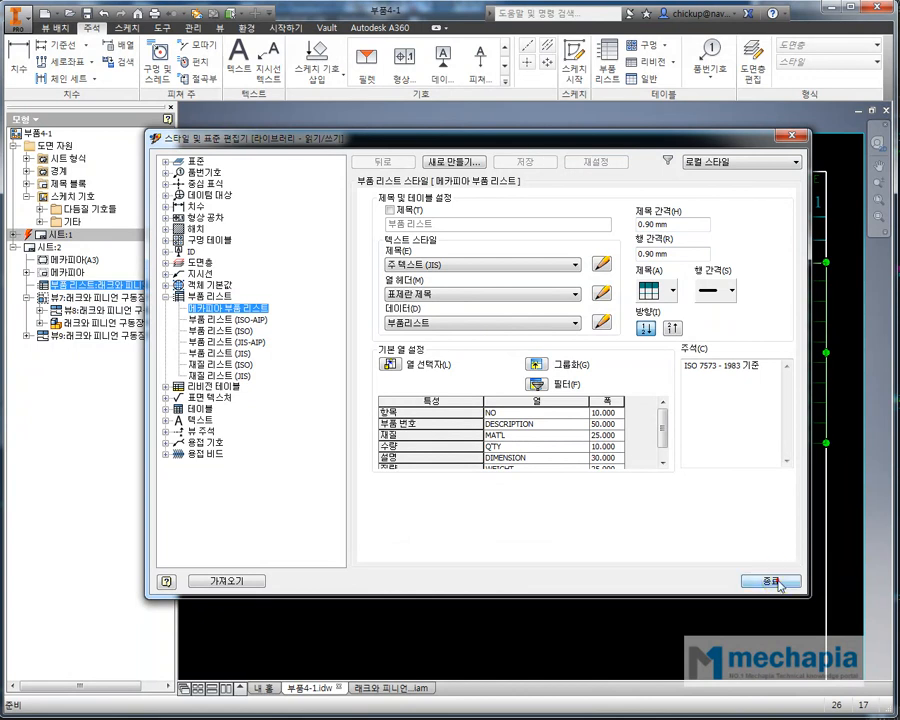
click(775, 580)
click(506, 596)
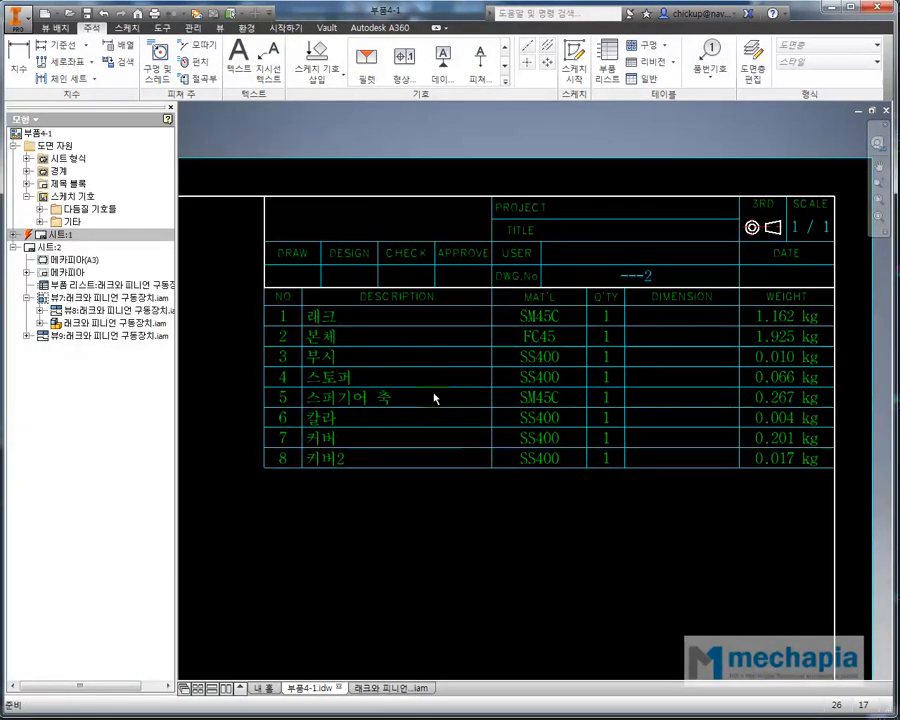
- Create a new parts list style named 메카피아 구매품 리스트 based on the 메카피아 부품 리스트 style, keeping it added to the standard
scroll(450, 455, down, 3)
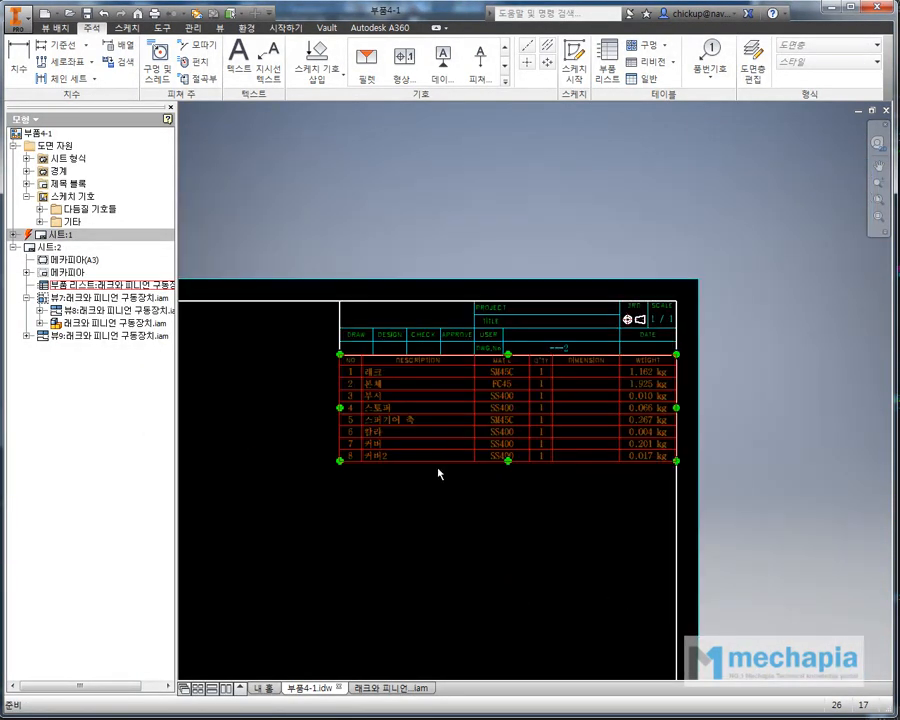
mouse_move(433, 485)
middle_down()
mouse_move(429, 442)
mouse_move(416, 444)
middle_up()
scroll(429, 442, up, 4)
scroll(429, 442, down, 3)
click(433, 408)
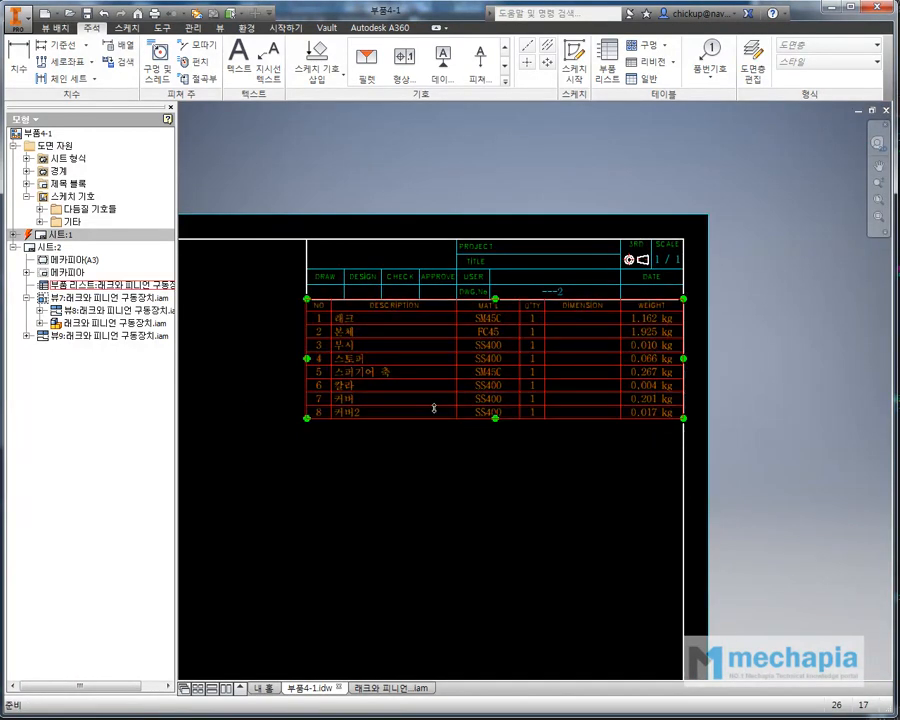
right_click(433, 408)
click(460, 541)
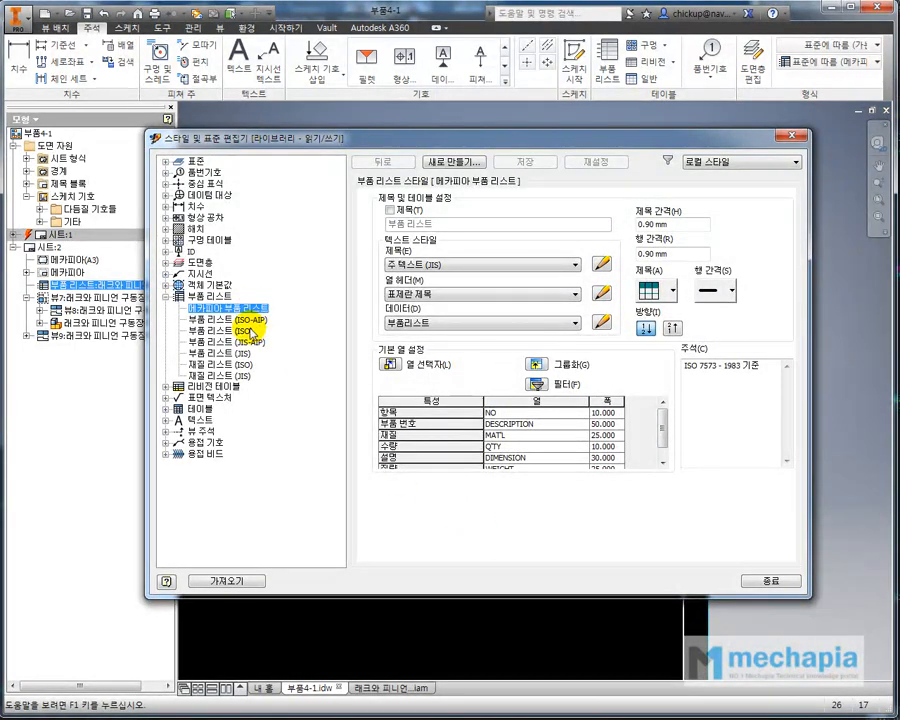
right_click(243, 312)
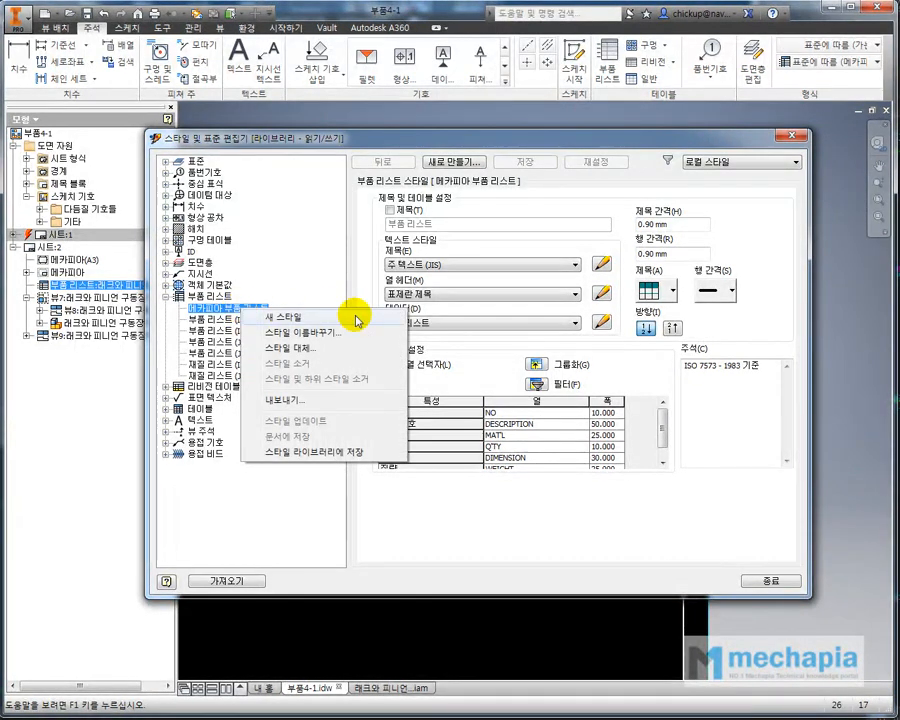
click(290, 317)
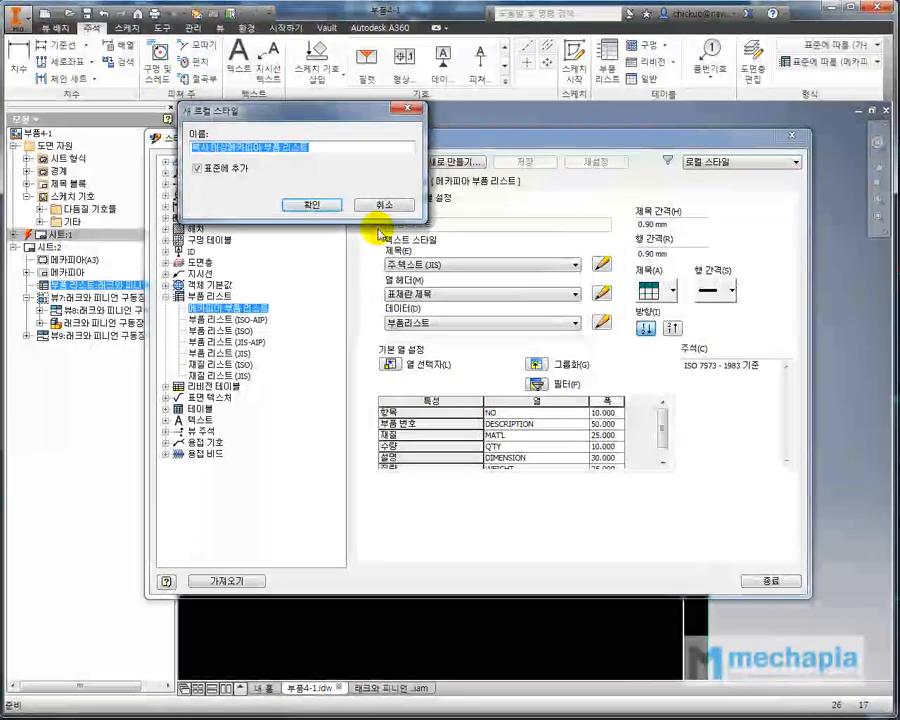
text(메카)
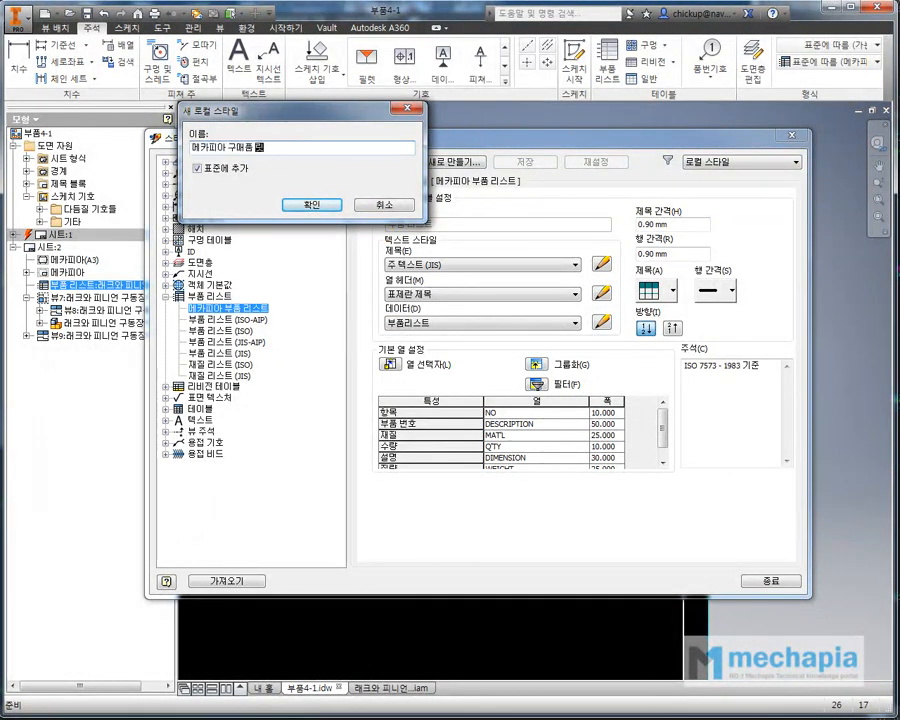
key(Return)
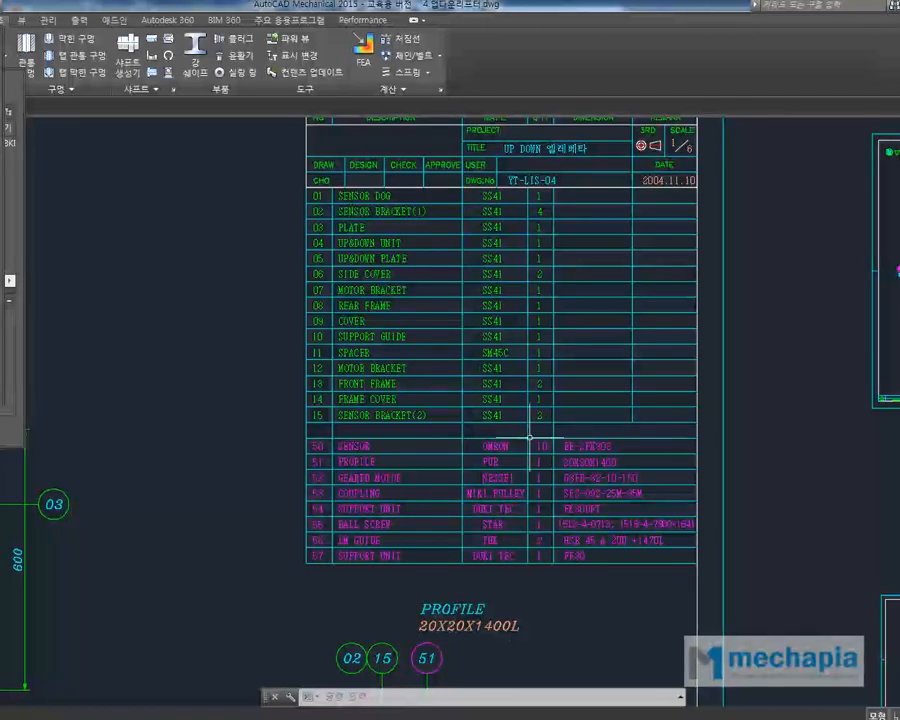
- Check the purchased items' columns in the AutoCAD Mechanical reference list, then remove WEIGHT from the 메카피아 구매품 리스트 style in Inventor
scroll(325, 340, up, 4)
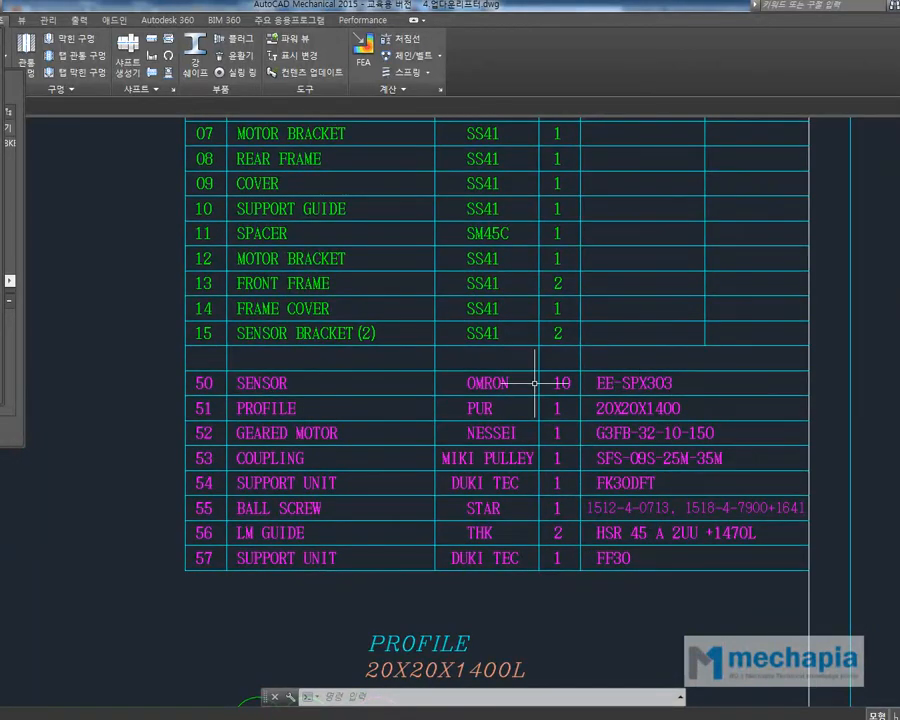
scroll(538, 386, down, 2)
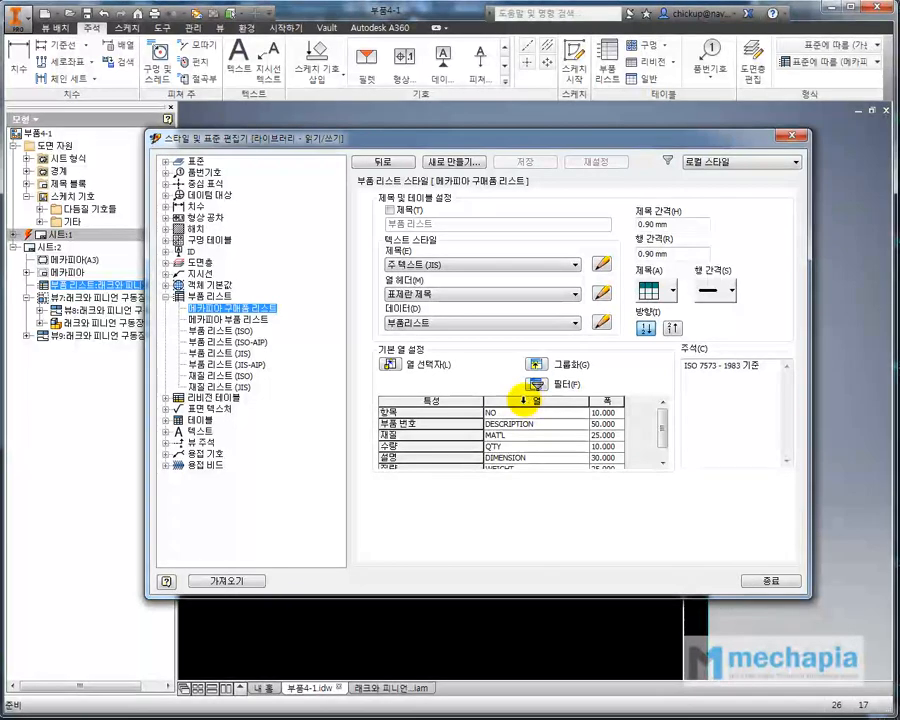
click(391, 365)
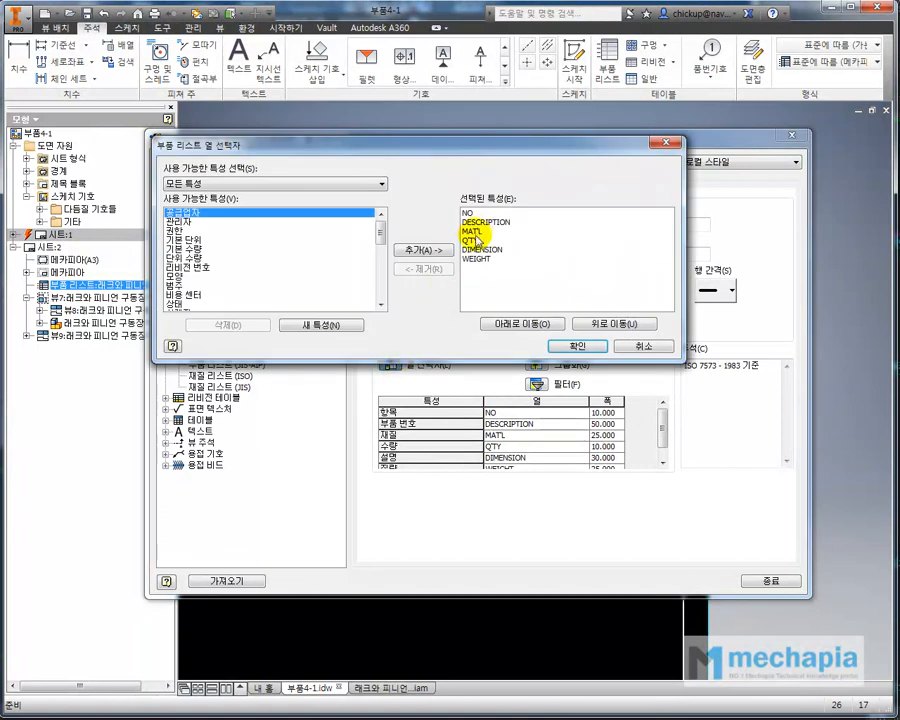
click(494, 223)
click(480, 249)
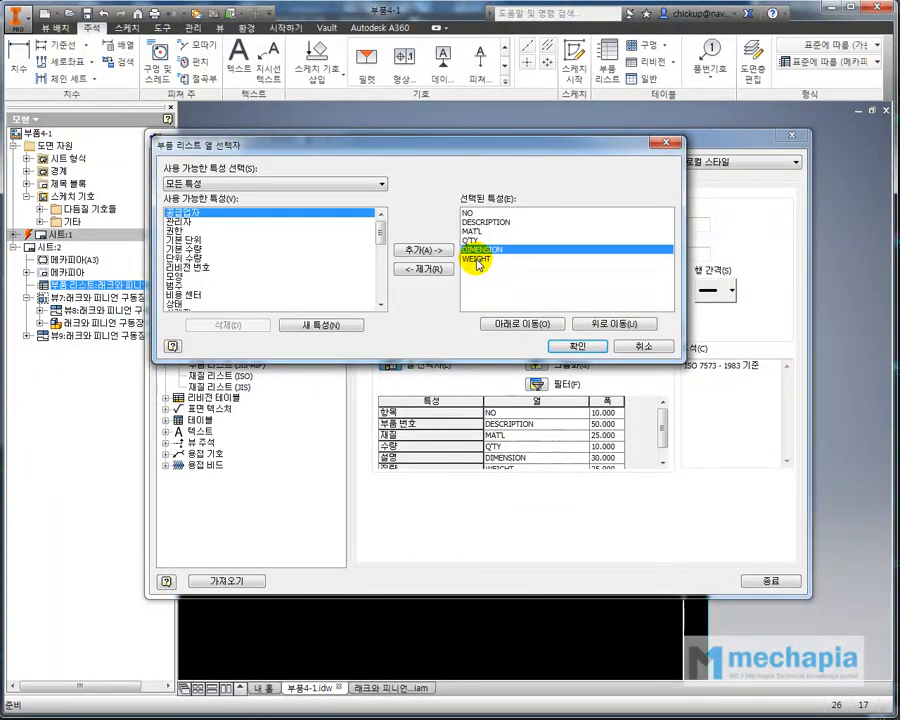
click(477, 260)
click(424, 269)
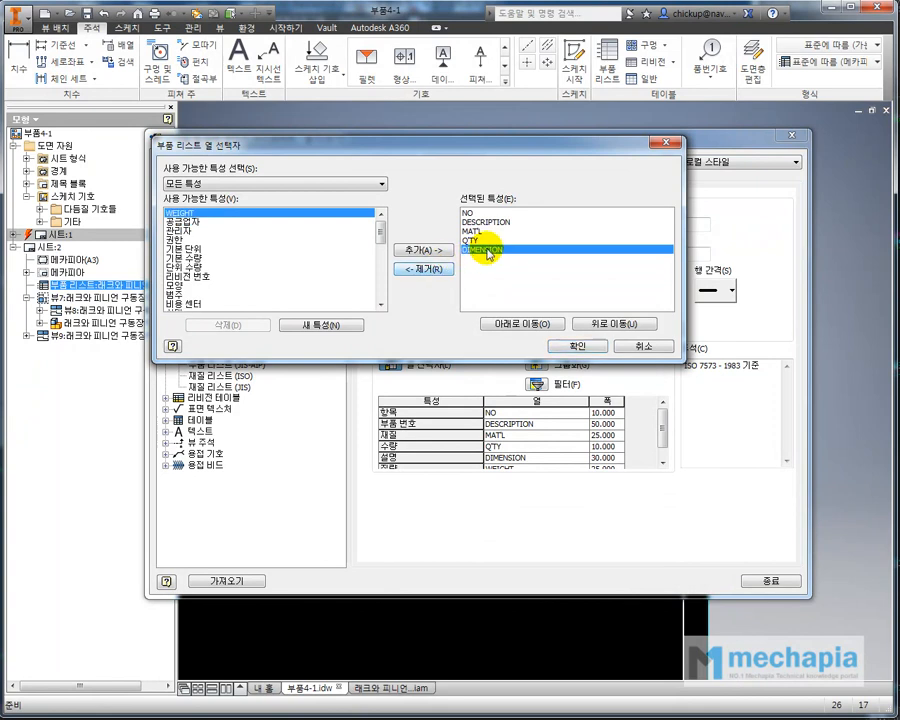
- Reorder the columns of the 메카피아 구매품 리스트 style to NO, DIMENSION, MAT'L, Q'TY and DESCRIPTION
click(603, 324)
click(604, 325)
click(604, 325)
click(505, 232)
click(522, 324)
click(528, 325)
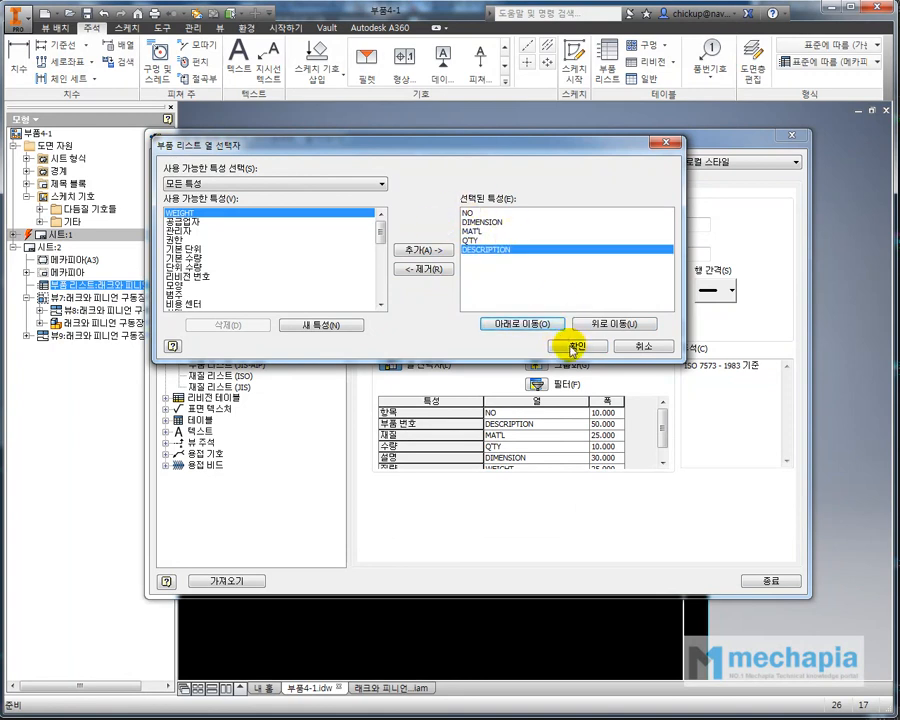
click(567, 345)
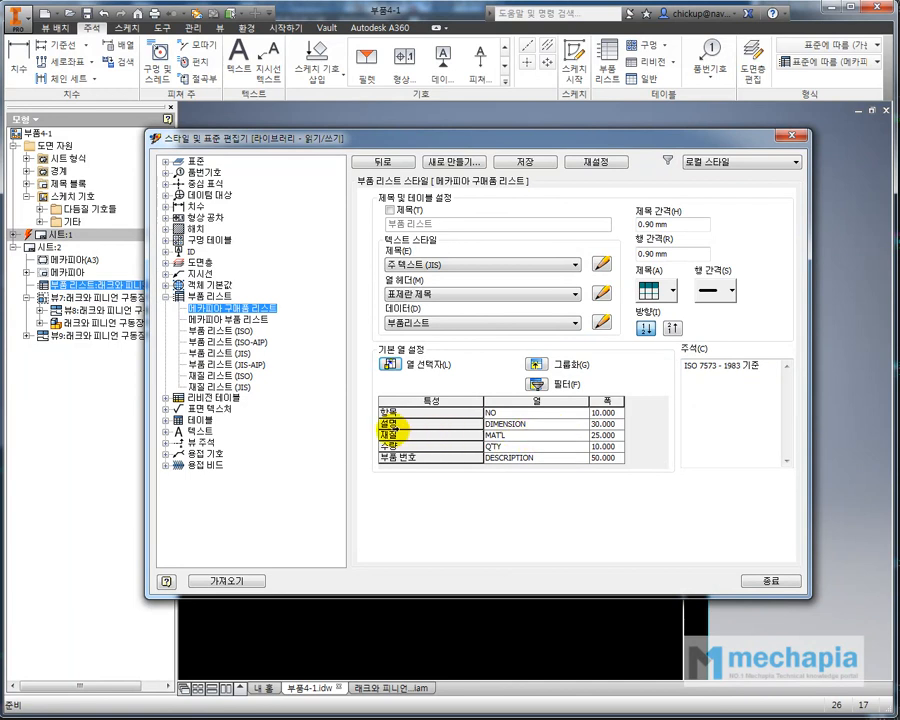
- Retitle the 설명 column DISCRIPTION and the 부품 번호 column DIMENSION, checking the column widths in the AutoCAD Mechanical reference title block
double_click(548, 426)
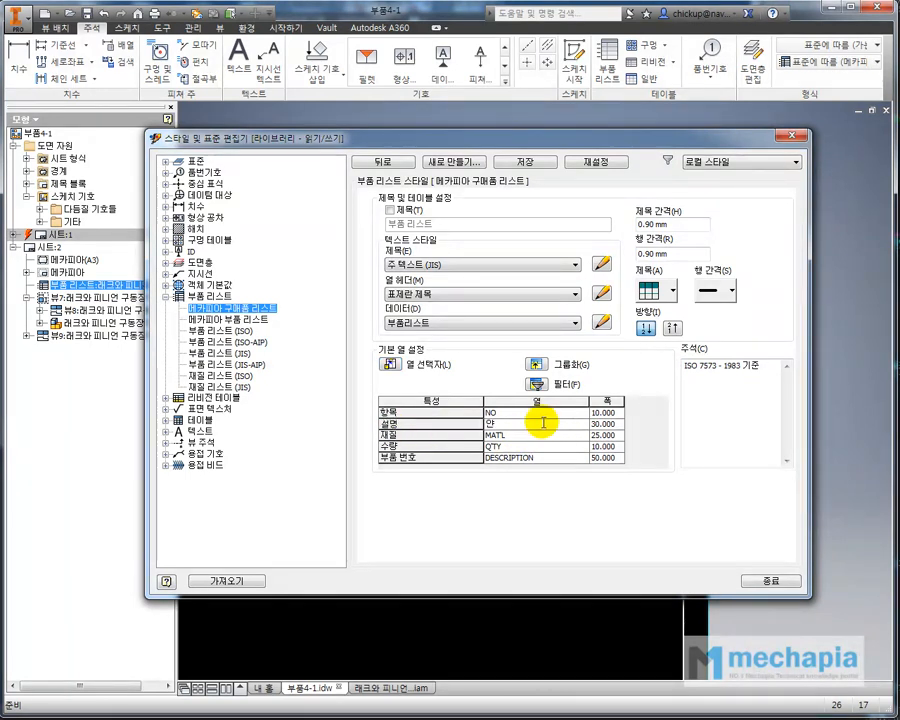
text(DISCRIPTION)
key(Down)
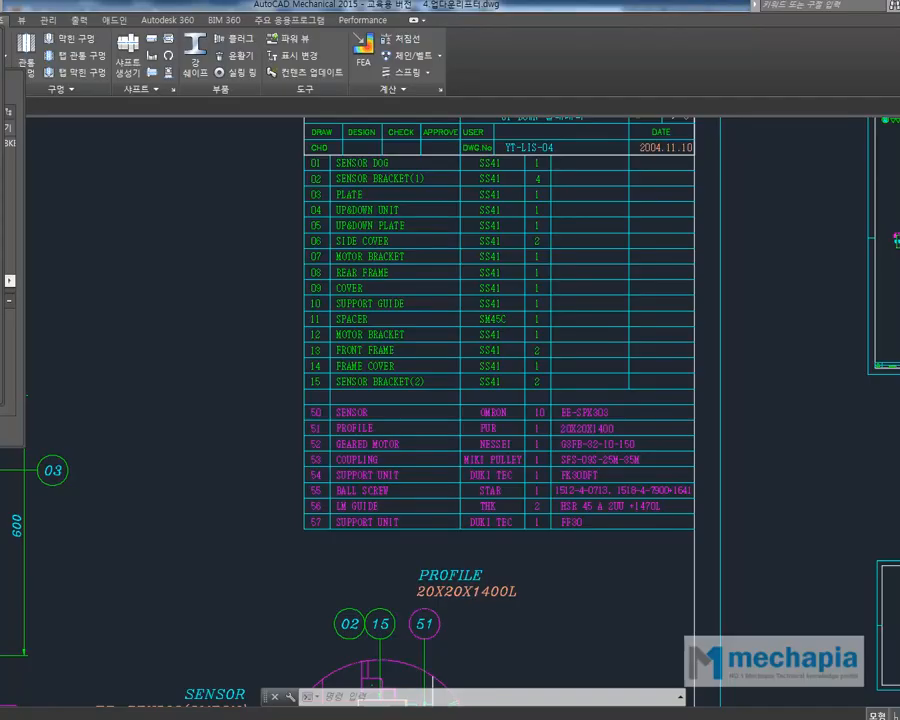
scroll(770, 455, down, 5)
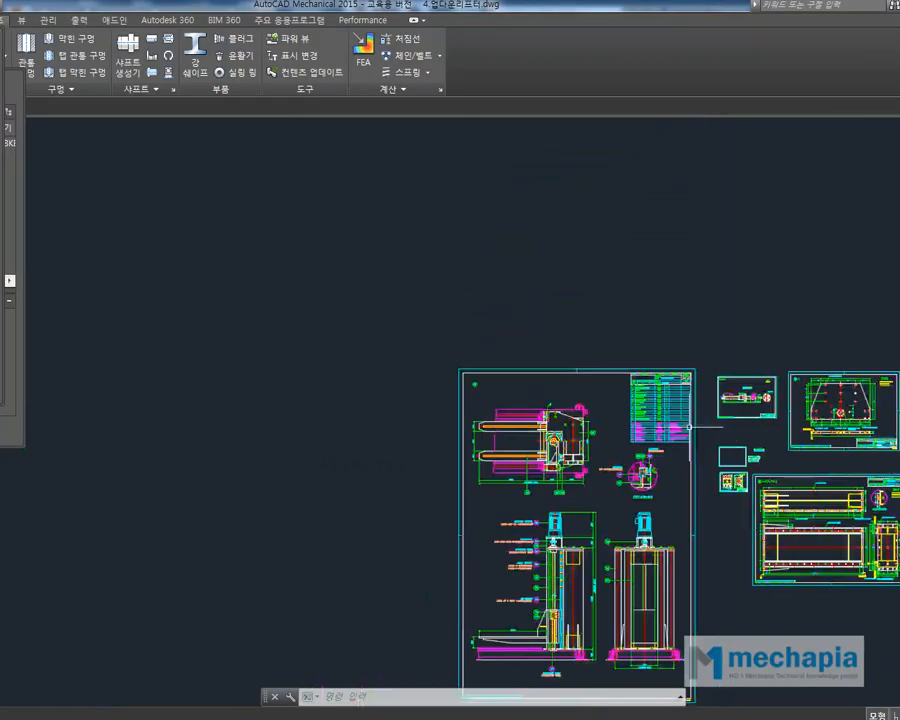
scroll(770, 455, up, 6)
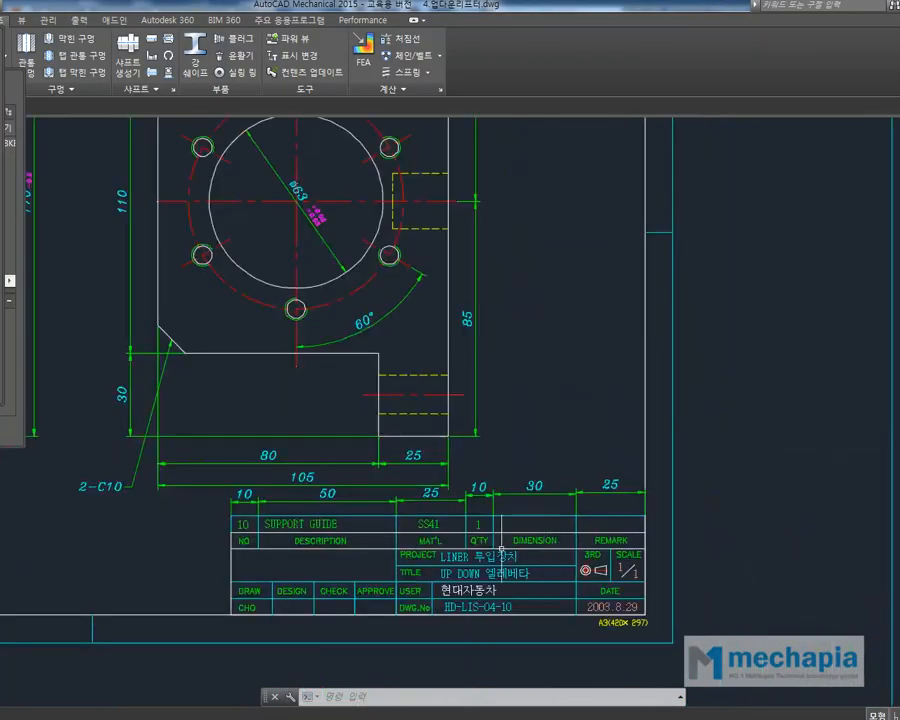
scroll(501, 539, up, 2)
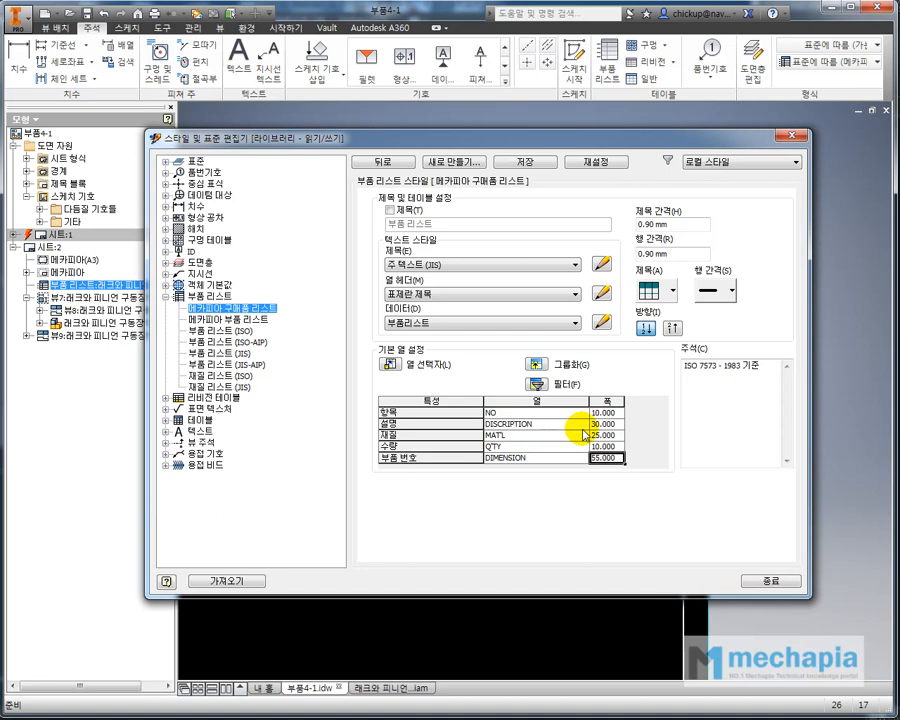
- In Inventor's 메카피아 구매품 리스트 style, set the DISCRIPTION column width to 50, save the style and close the style editor
click(599, 424)
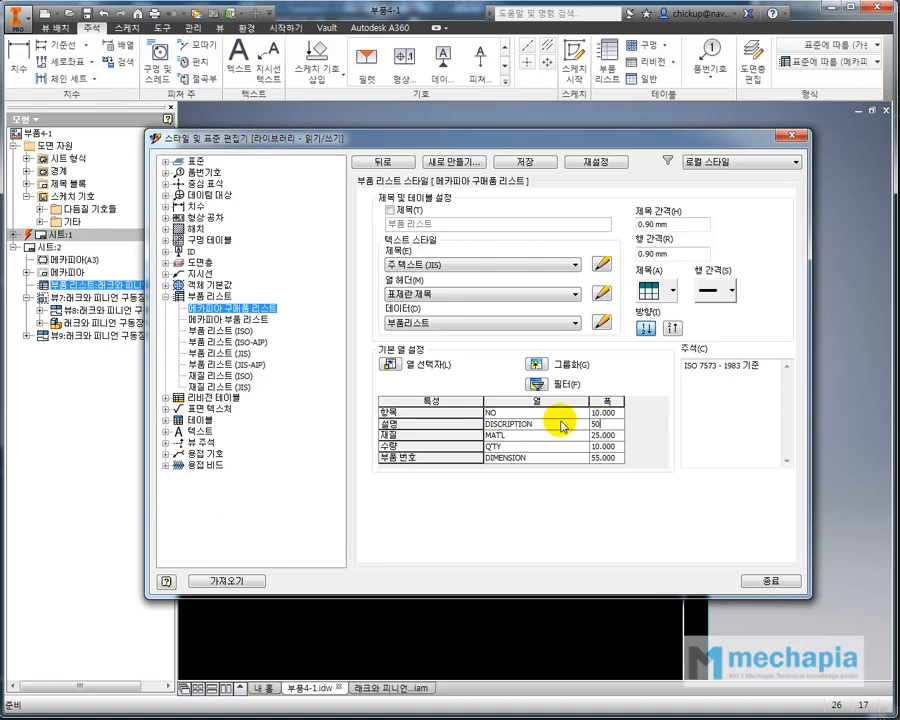
click(528, 164)
click(775, 581)
click(488, 530)
click(229, 351)
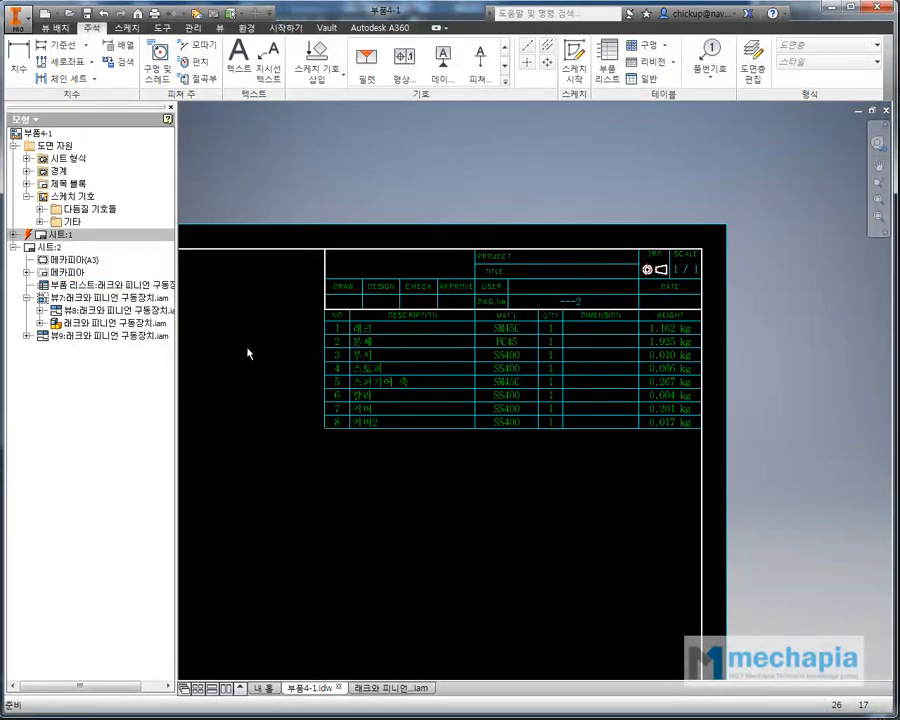
- Create a second parts list from the isometric assembly view and place it directly beneath the existing parts list, aligned with the border
click(608, 62)
scroll(603, 450, down, 5)
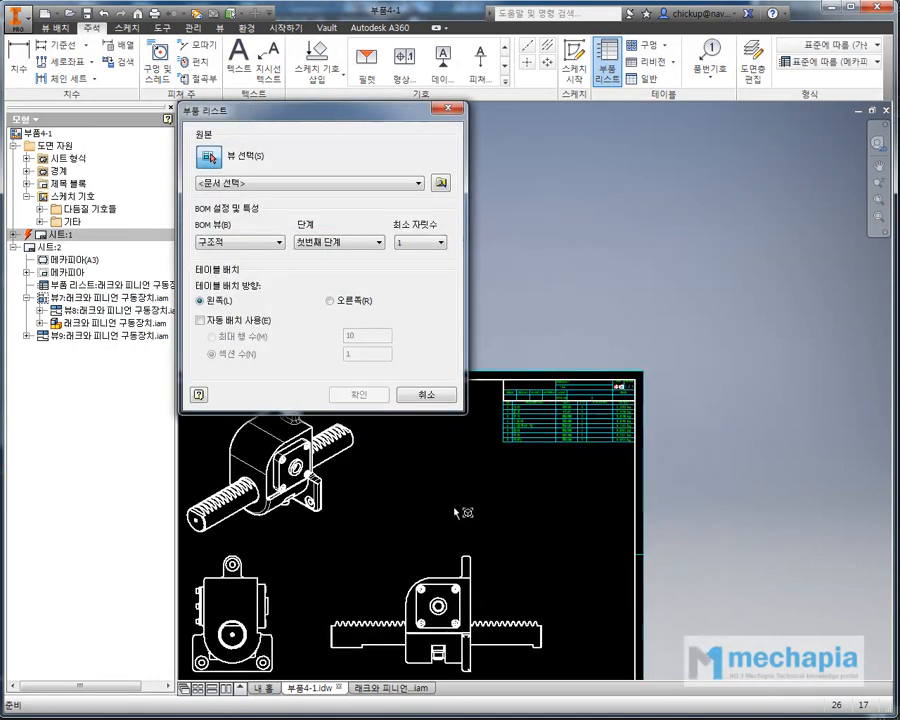
click(336, 494)
click(358, 394)
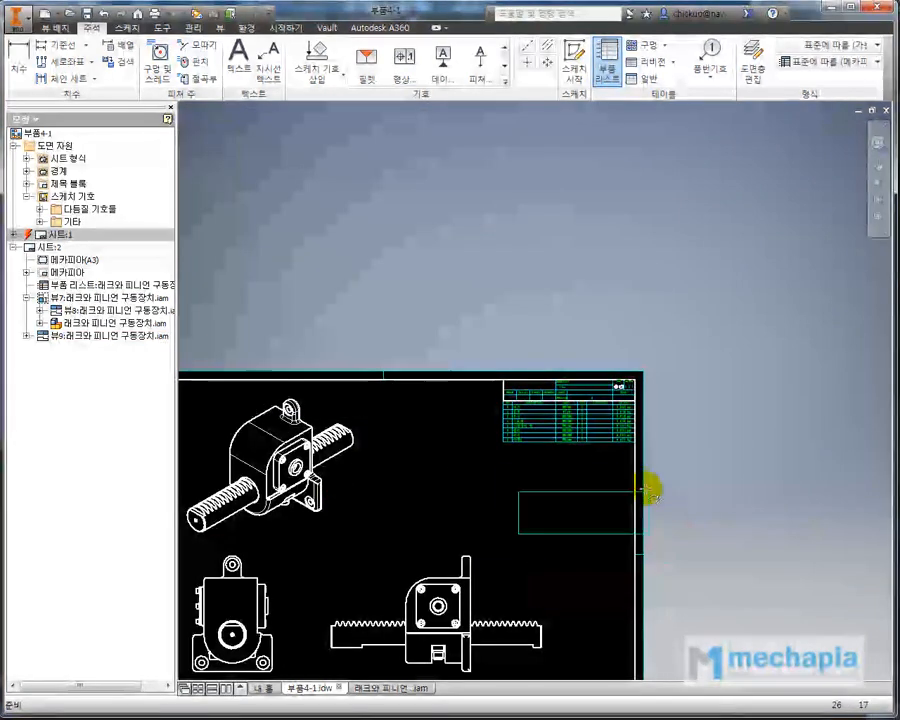
click(638, 444)
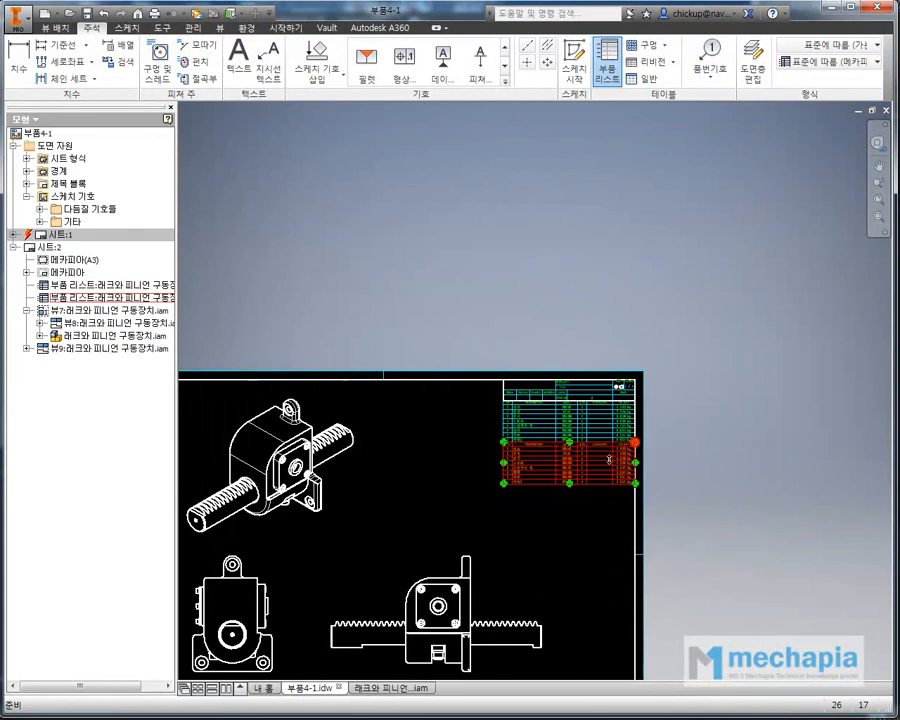
scroll(620, 450, up, 5)
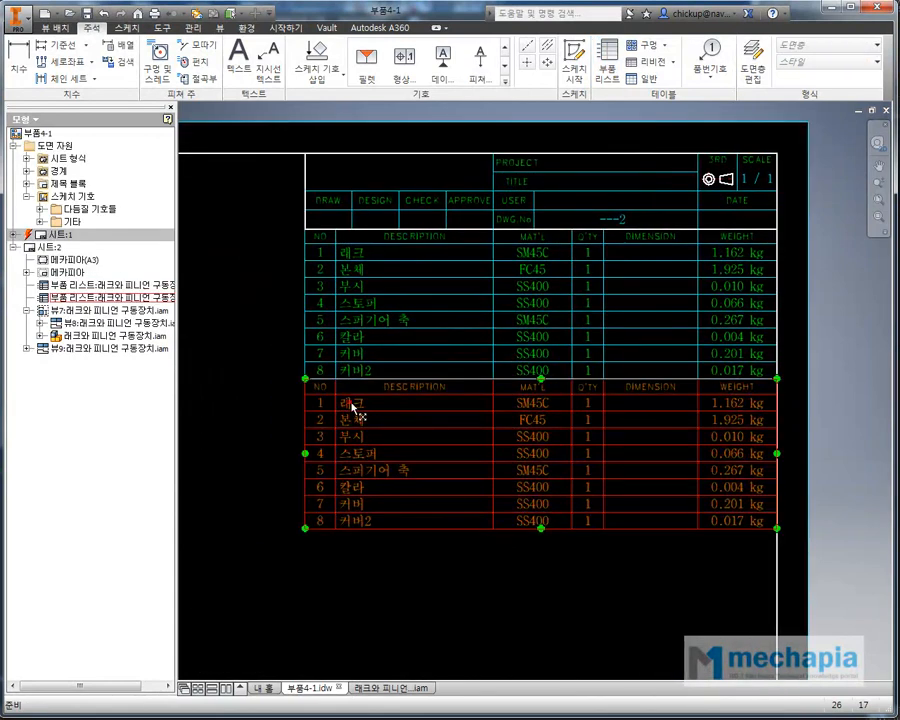
scroll(352, 405, up, 5)
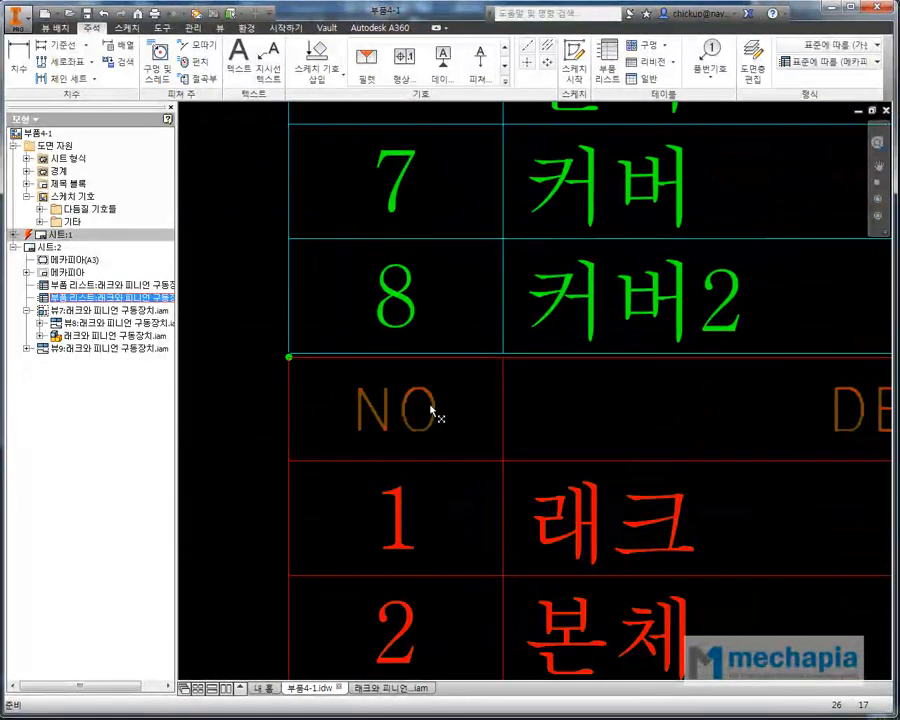
click(428, 402)
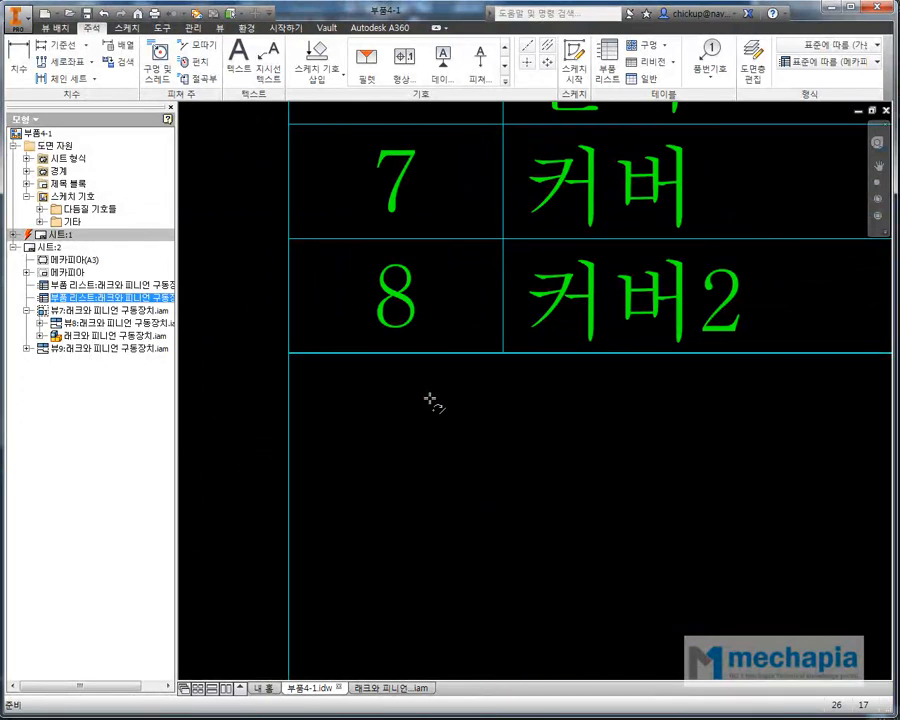
click(255, 410)
scroll(314, 437, down, 6)
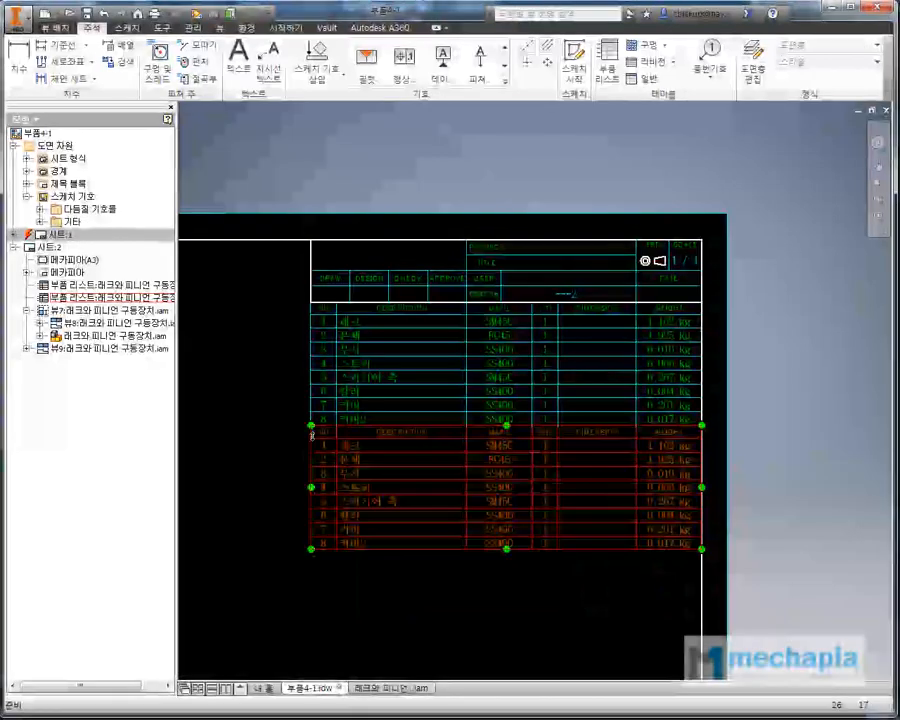
middle_drag(273, 418, 283, 363)
- Apply the 메카피아 구매품 리스트 style to the lower parts list
click(357, 389)
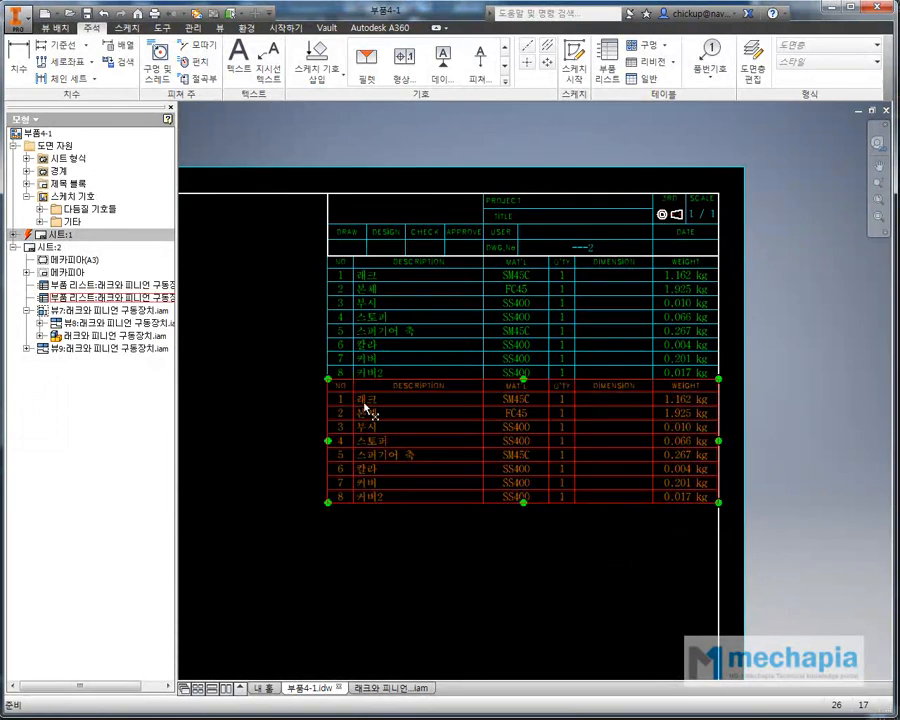
click(367, 410)
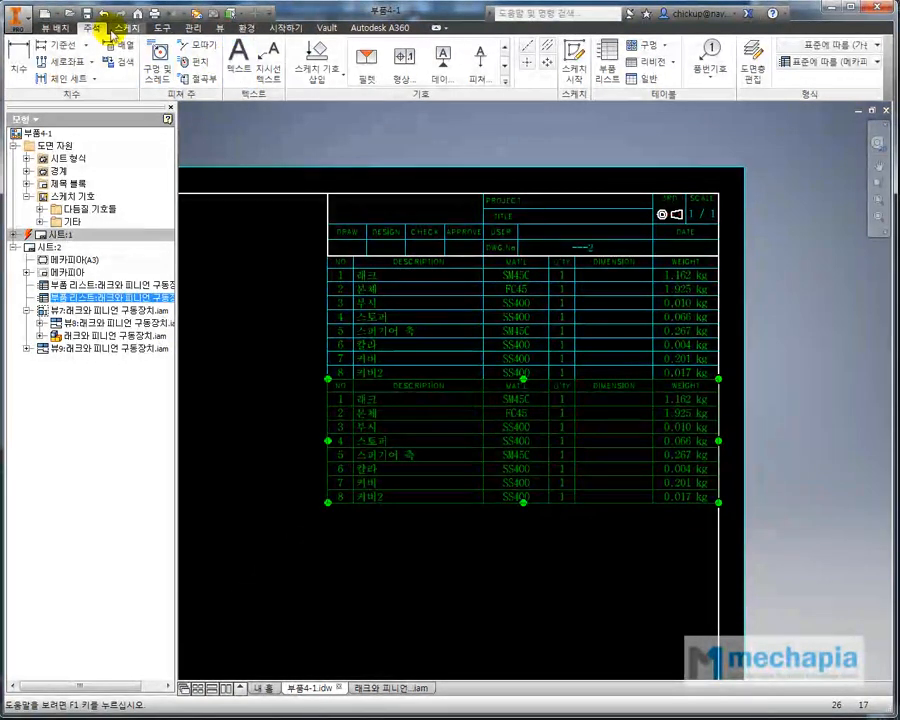
click(816, 62)
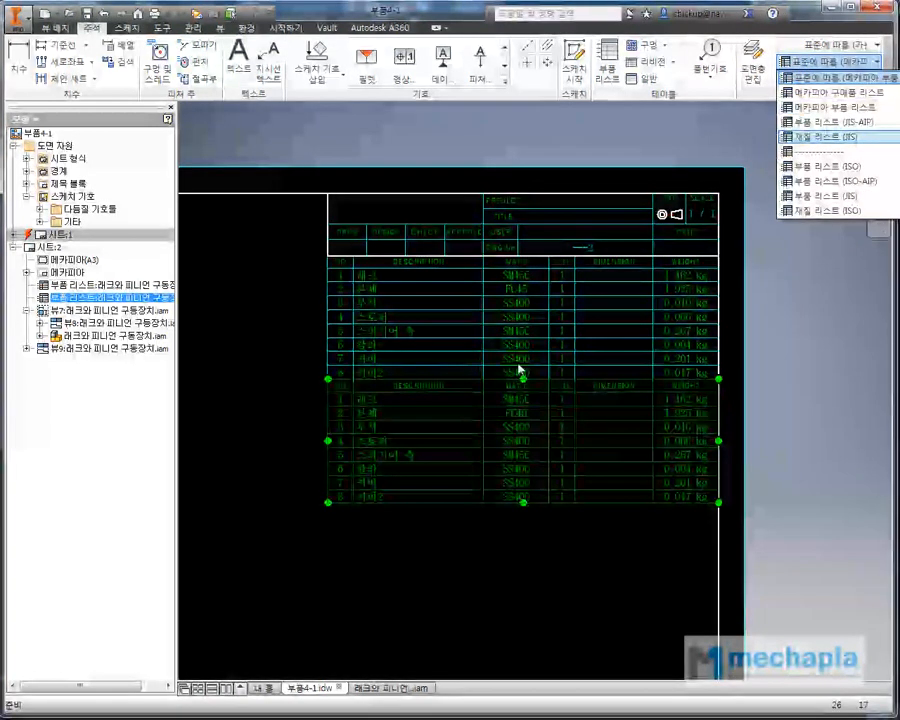
click(829, 93)
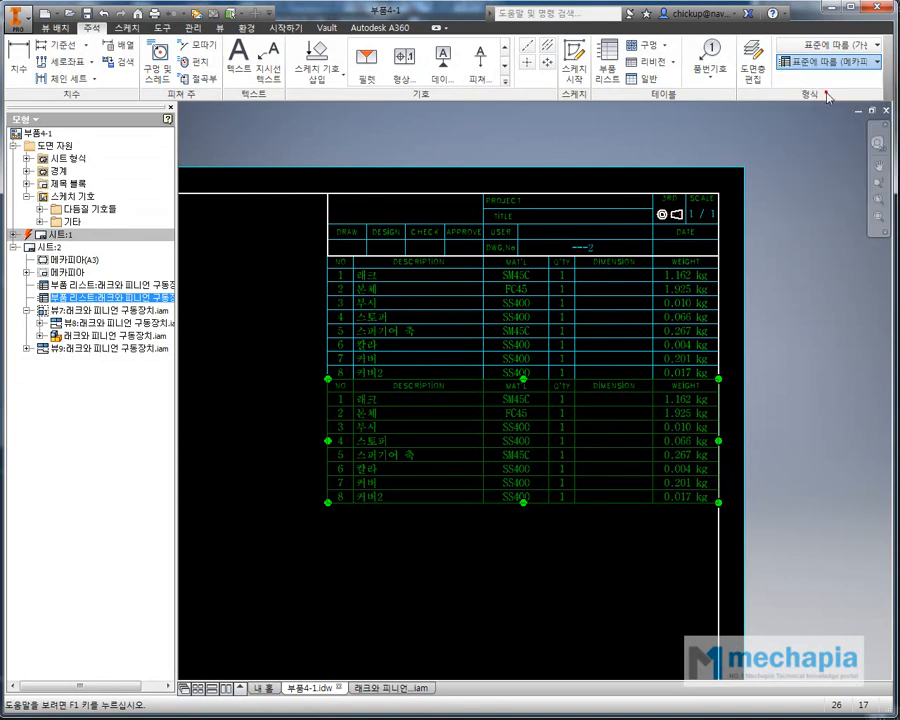
click(241, 396)
click(474, 396)
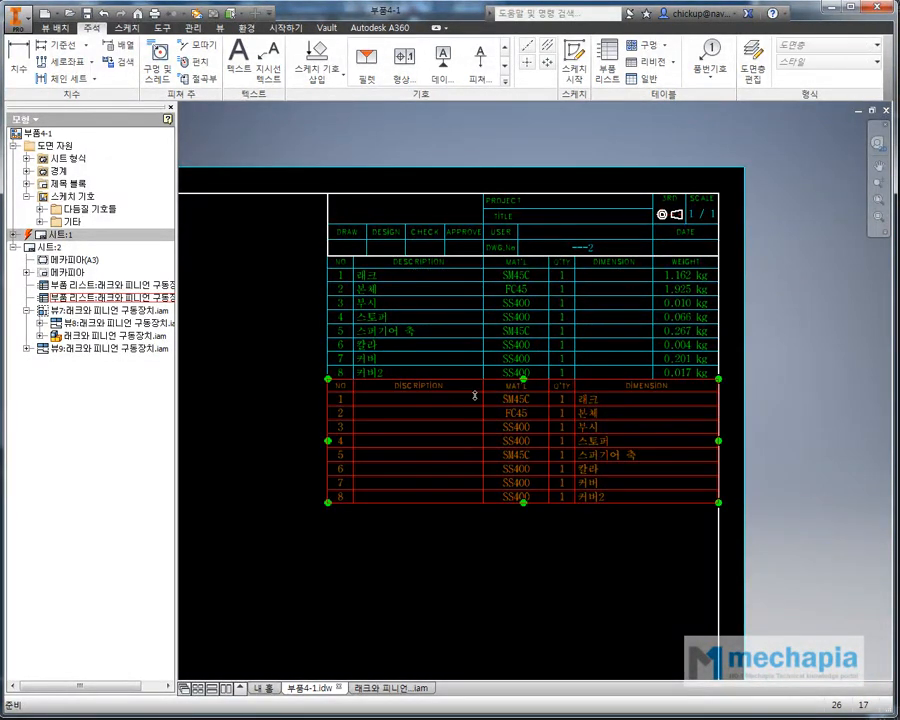
scroll(512, 554, down, 2)
scroll(508, 553, up, 3)
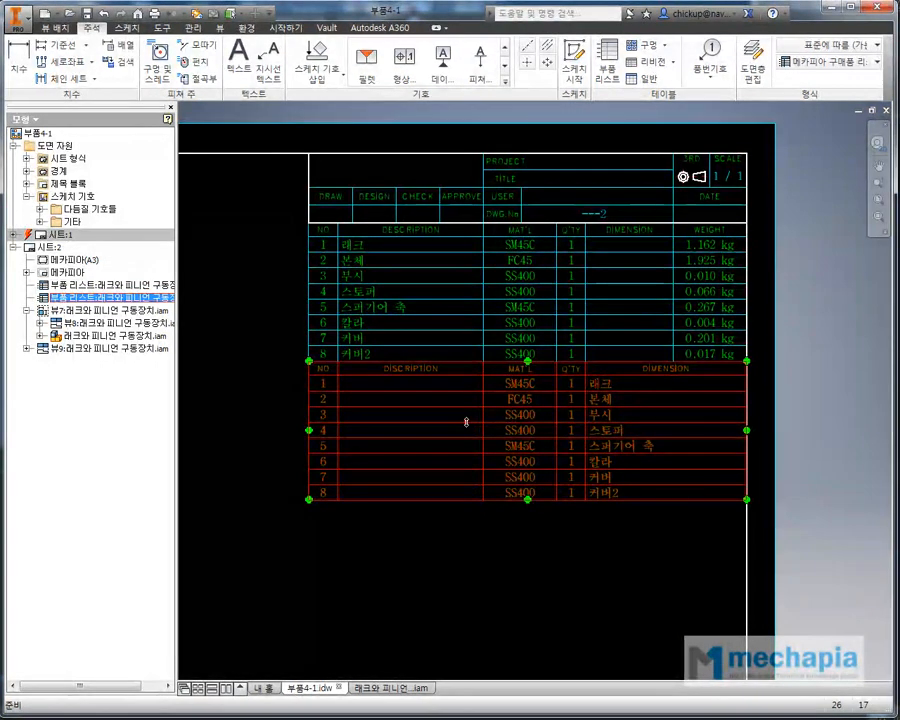
- Change the 메카피아 구매품 리스트 style's filter to 구매품 항목만, save the style and close the style editor
right_click(467, 428)
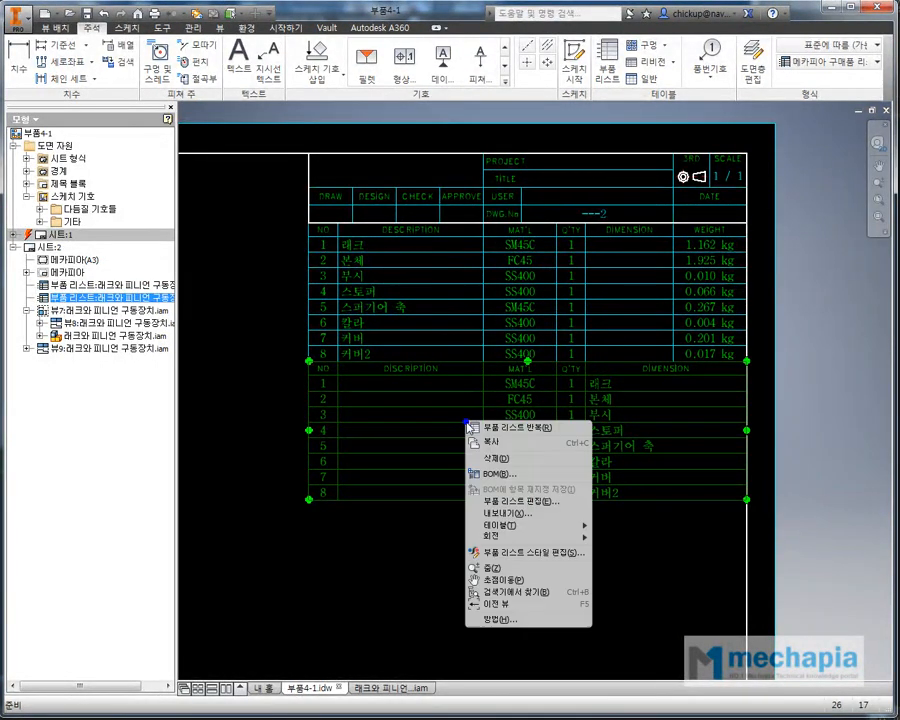
click(527, 552)
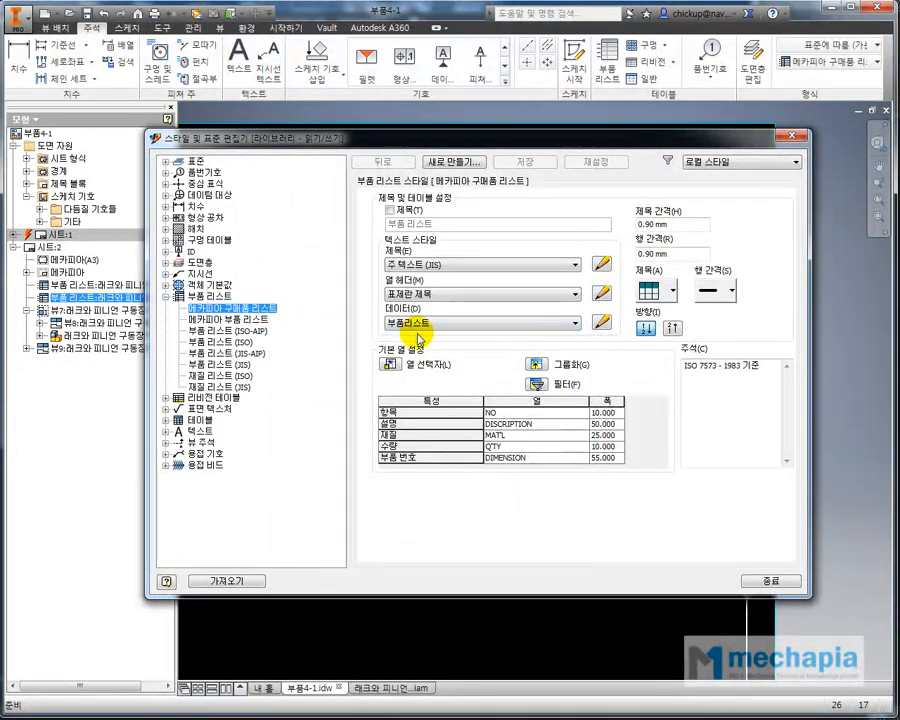
click(536, 384)
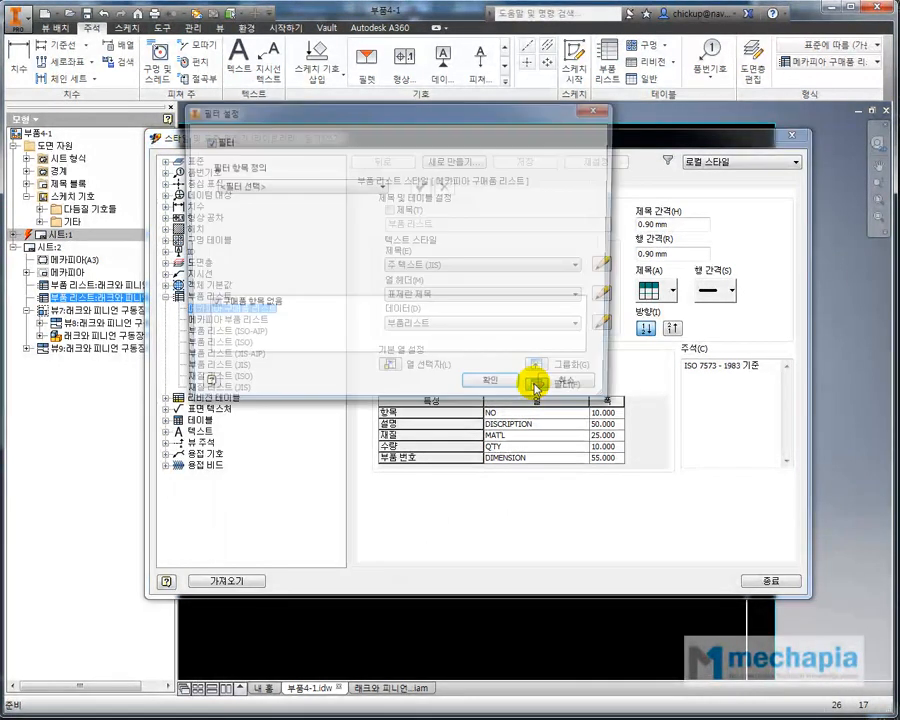
click(251, 306)
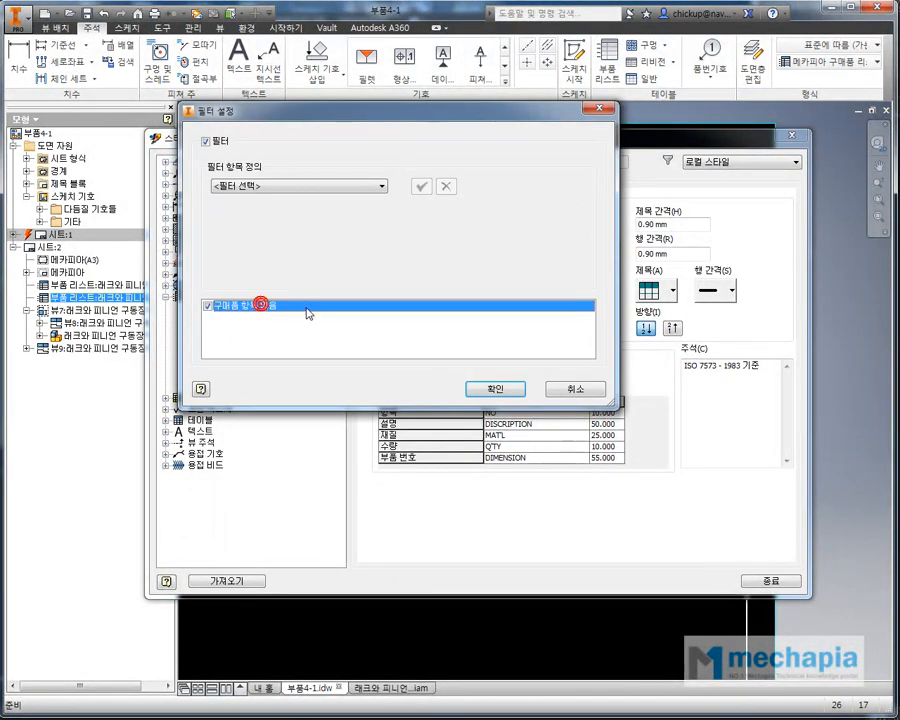
right_click(218, 310)
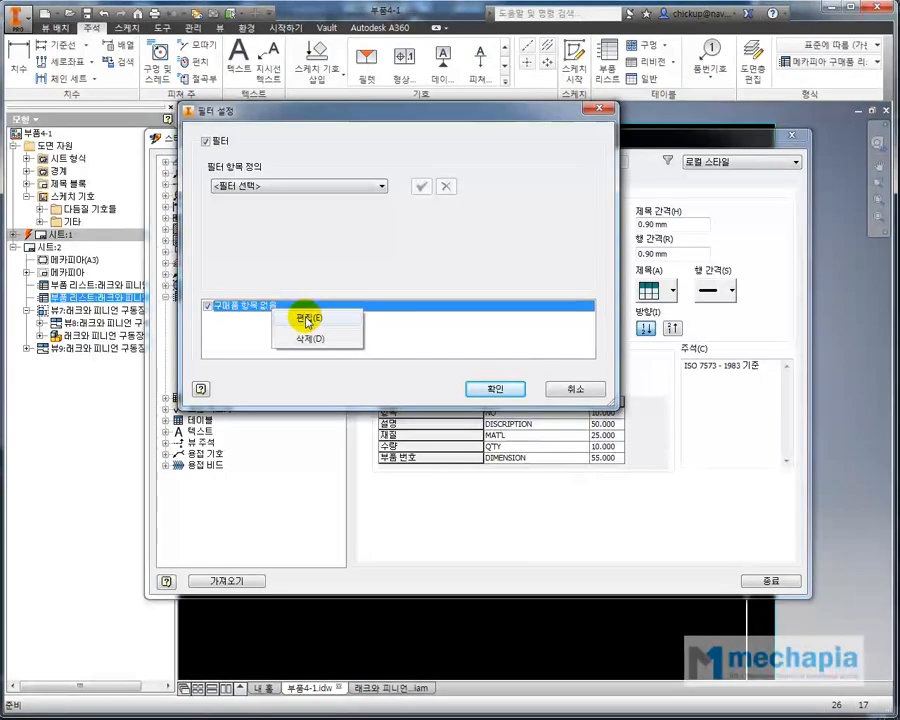
click(306, 318)
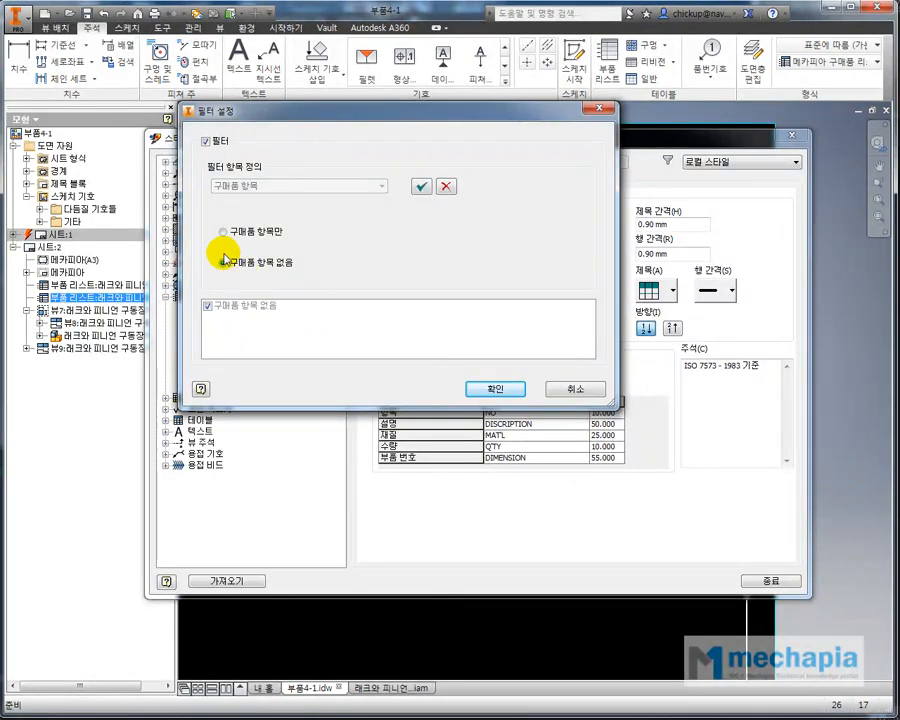
click(420, 186)
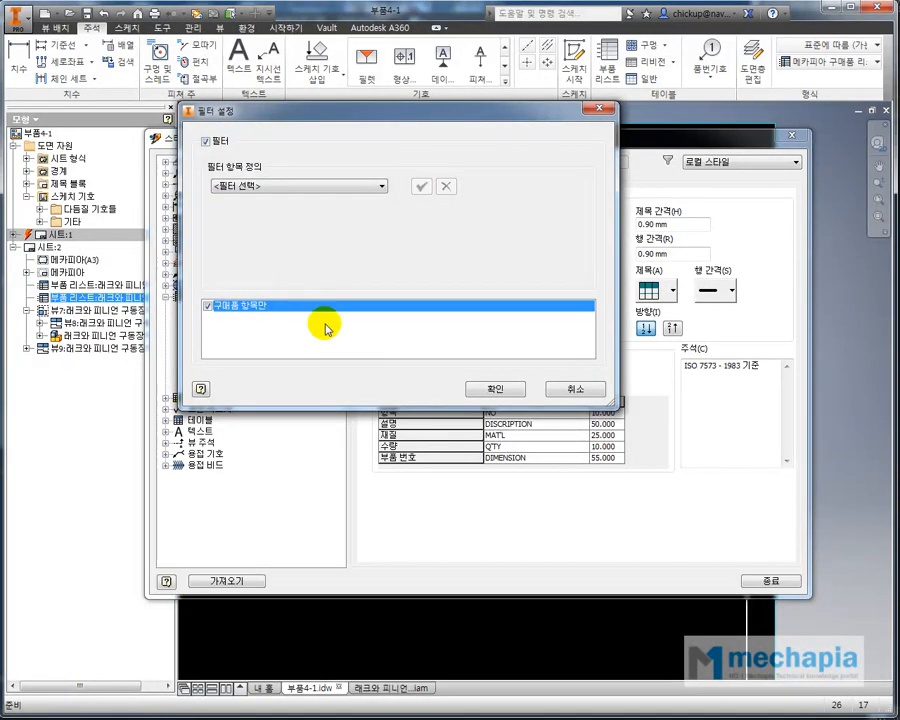
click(493, 390)
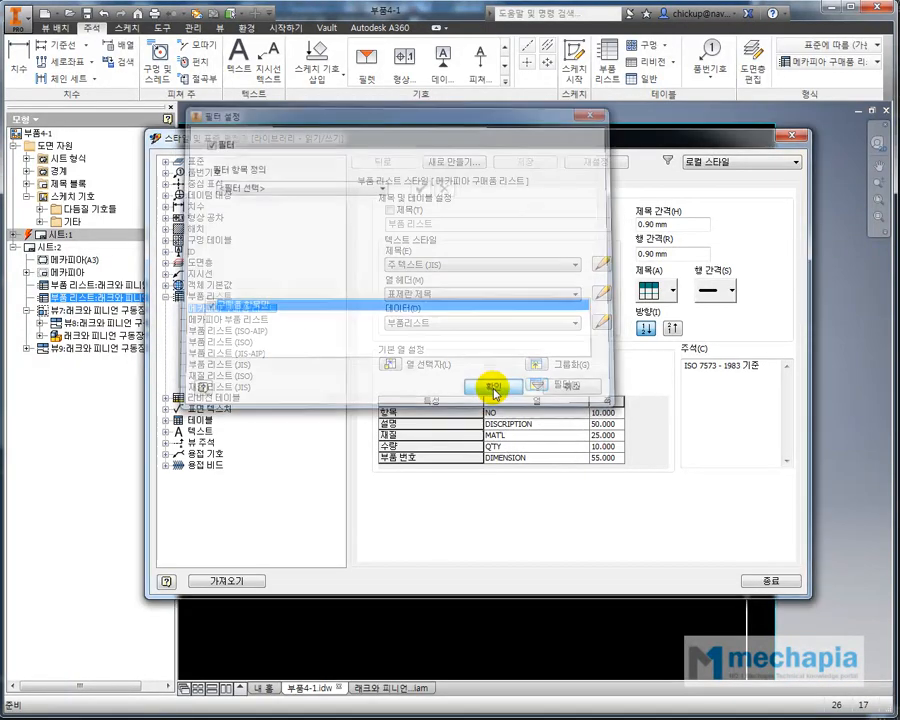
click(538, 163)
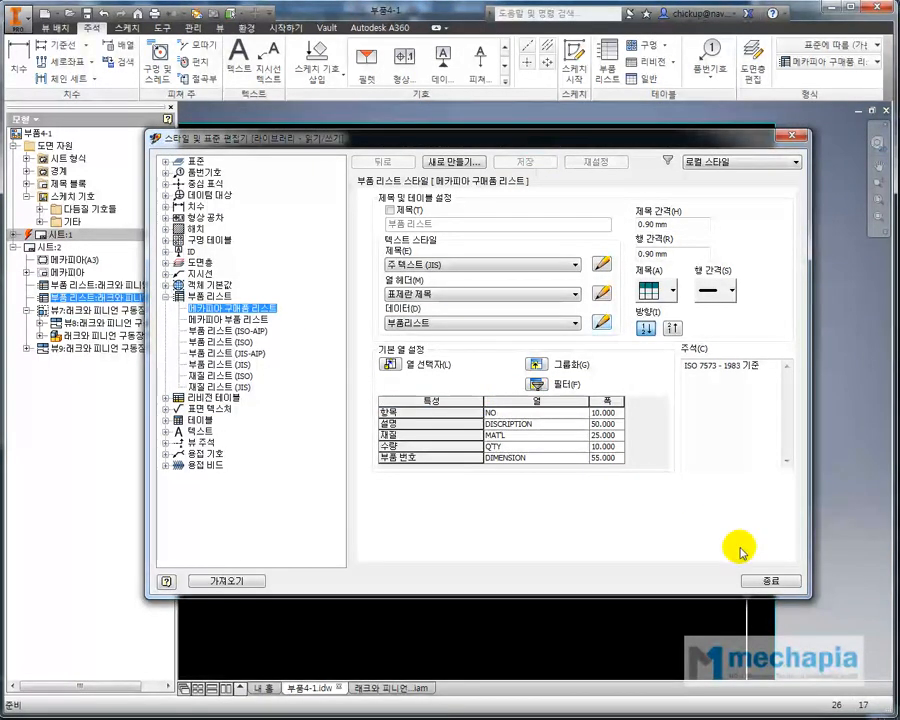
click(748, 580)
click(530, 615)
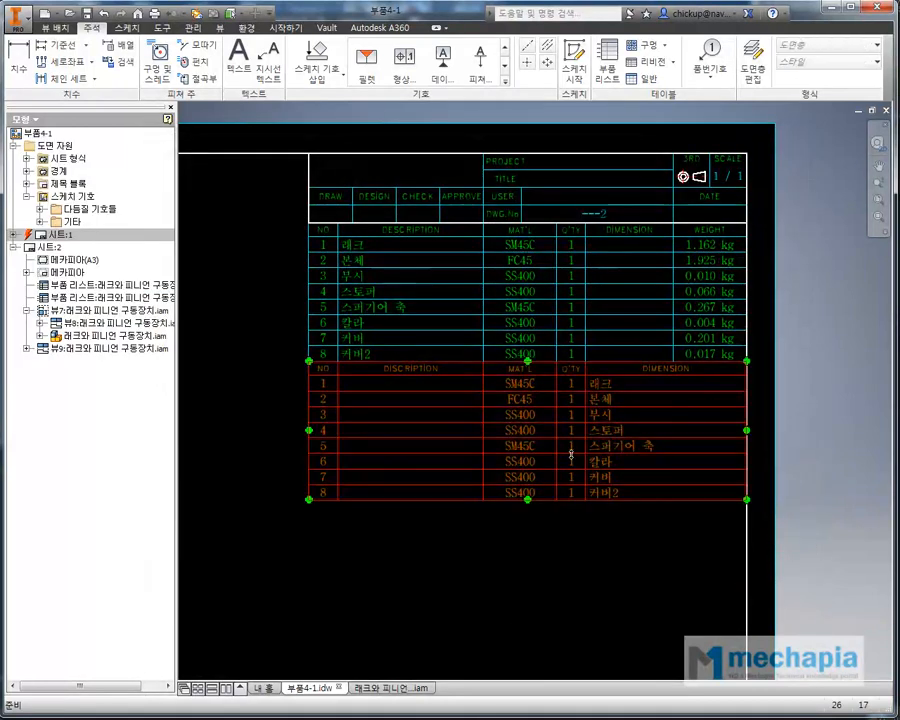
- Reapply the 메카피아 구매품 리스트 style to the lower parts list to refresh its filtered rows
click(570, 451)
click(818, 64)
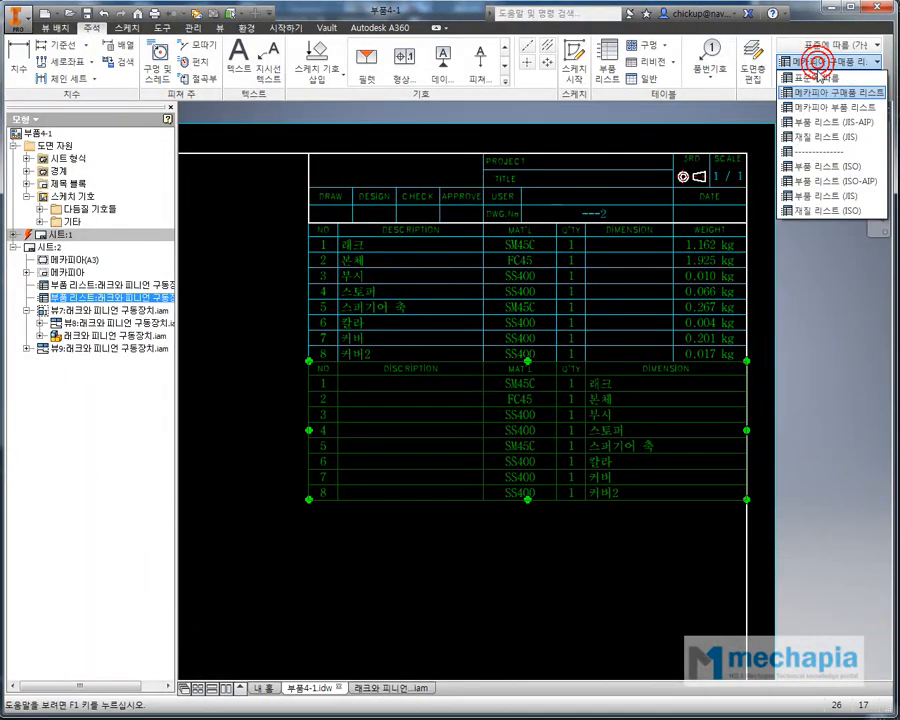
click(820, 93)
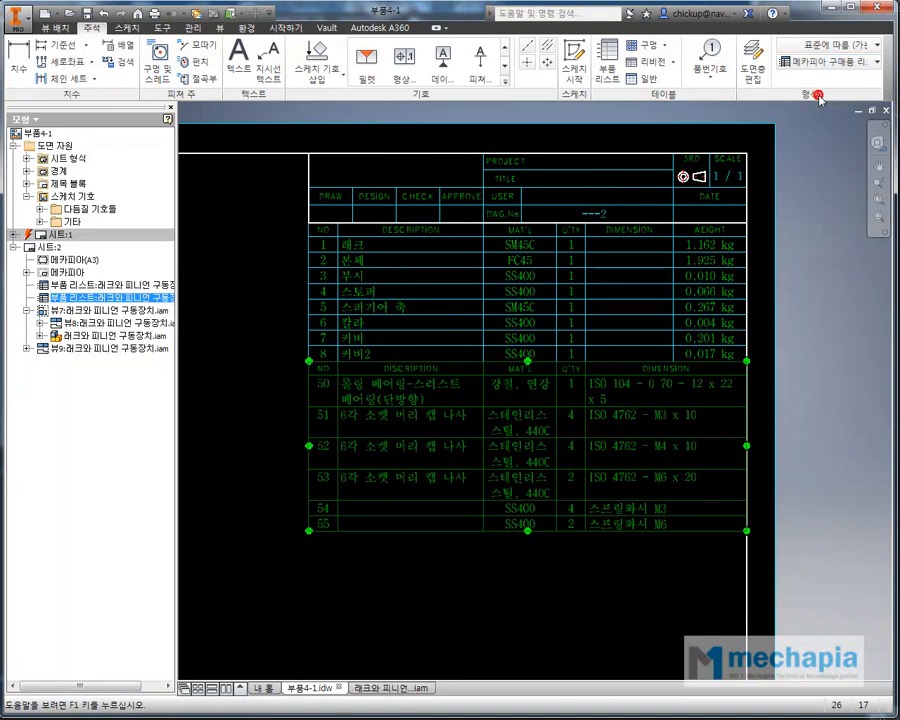
click(456, 602)
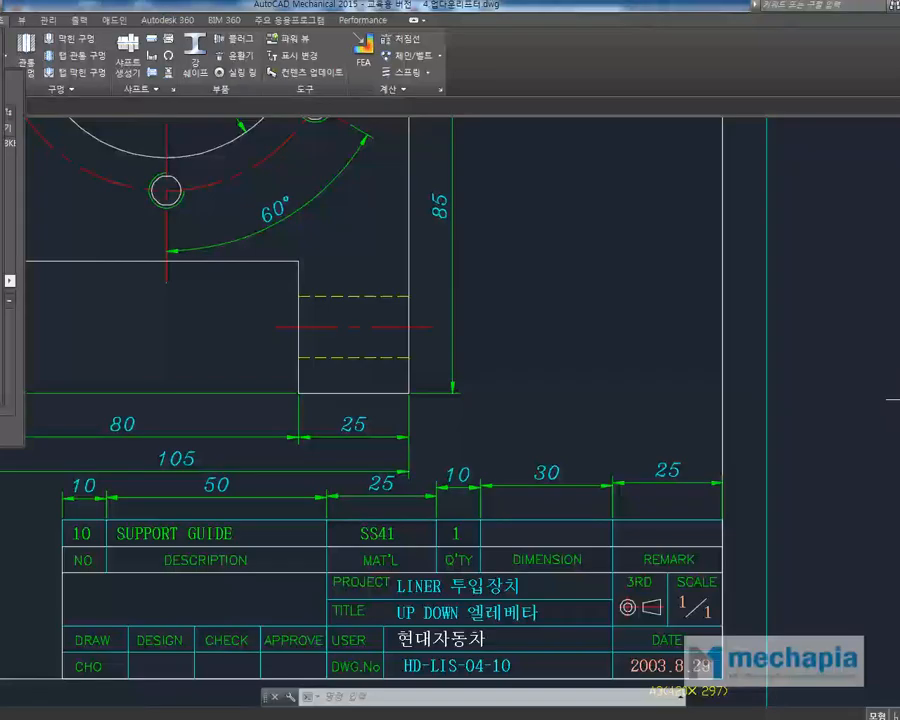
- Examine how the reference drawing's parts list separates the fabricated items from the purchased items
scroll(700, 375, down, 8)
mouse_move(597, 369)
middle_down()
mouse_move(382, 319)
mouse_move(368, 520)
middle_up()
middle_drag(311, 316, 337, 507)
scroll(215, 338, up, 2)
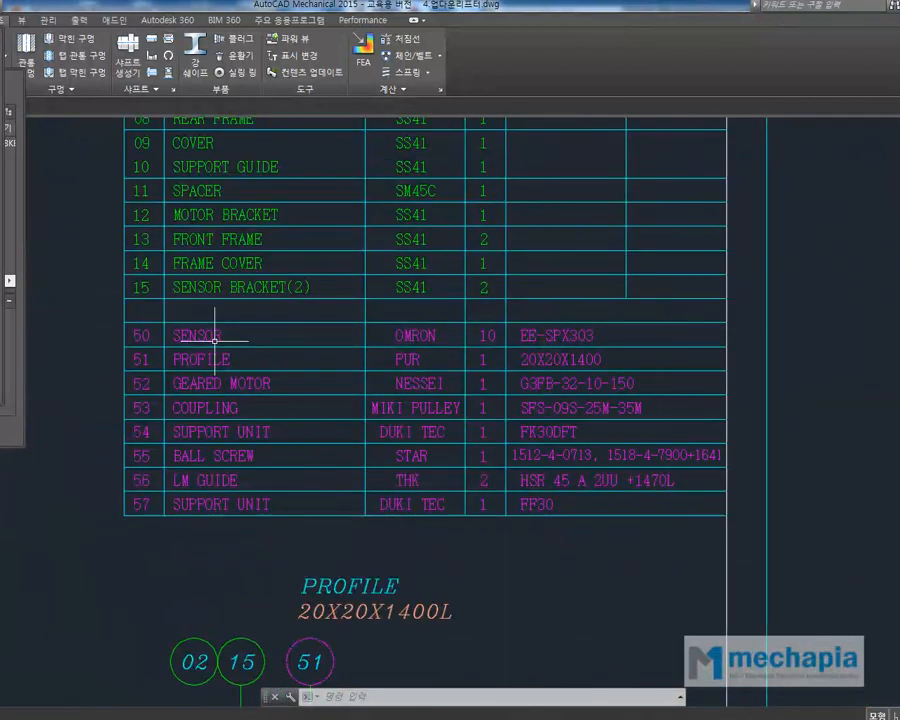
middle_drag(215, 340, 236, 420)
click(121, 378)
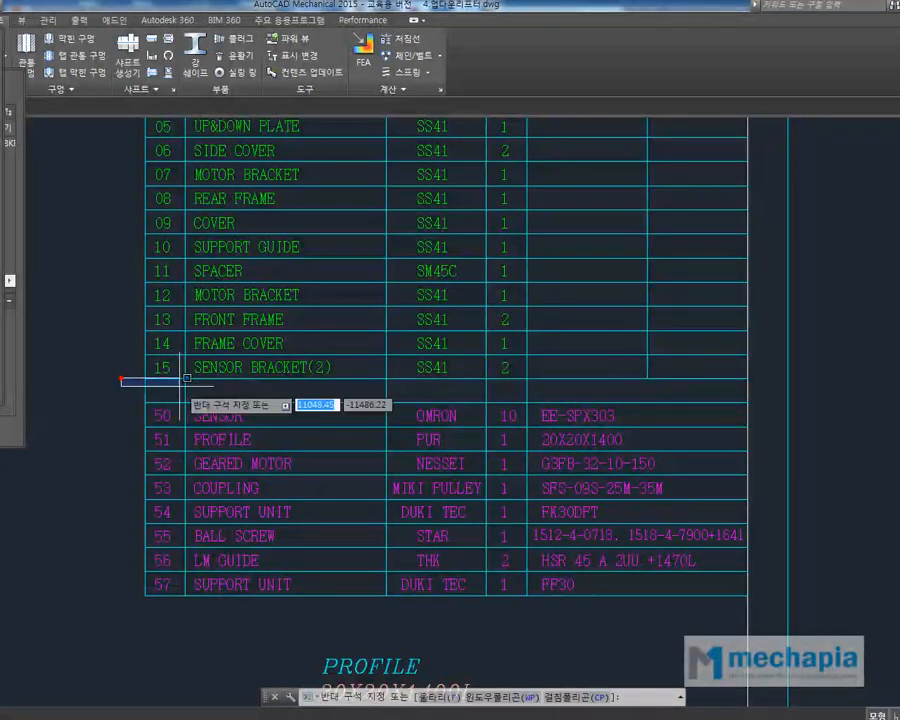
click(784, 394)
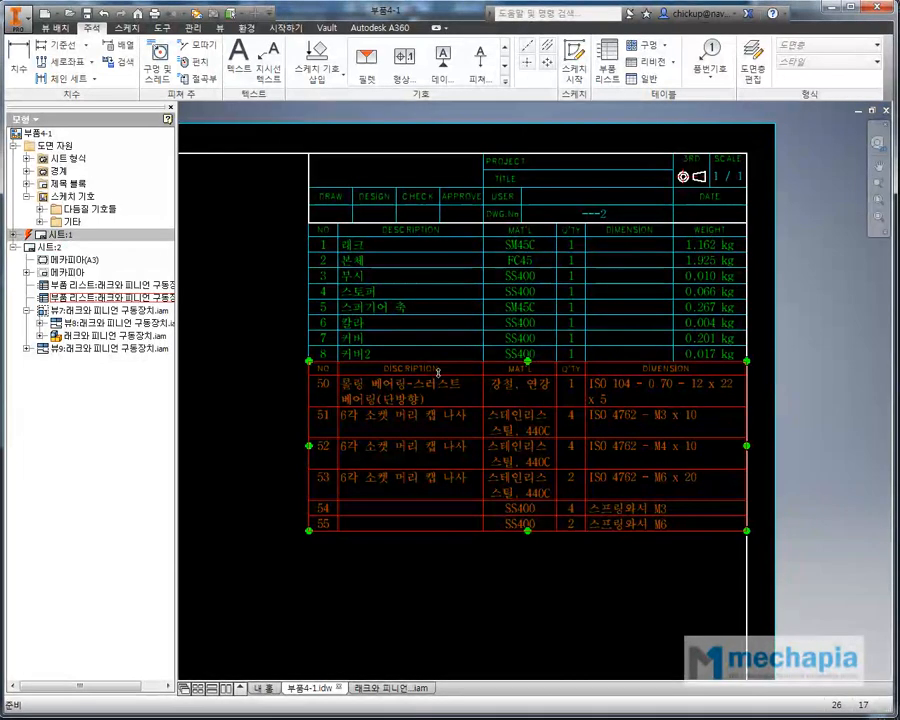
- Clear all column header titles in the 메카피아 구매품 리스트 parts list style, save the style and close the style editor
right_click(649, 373)
click(709, 502)
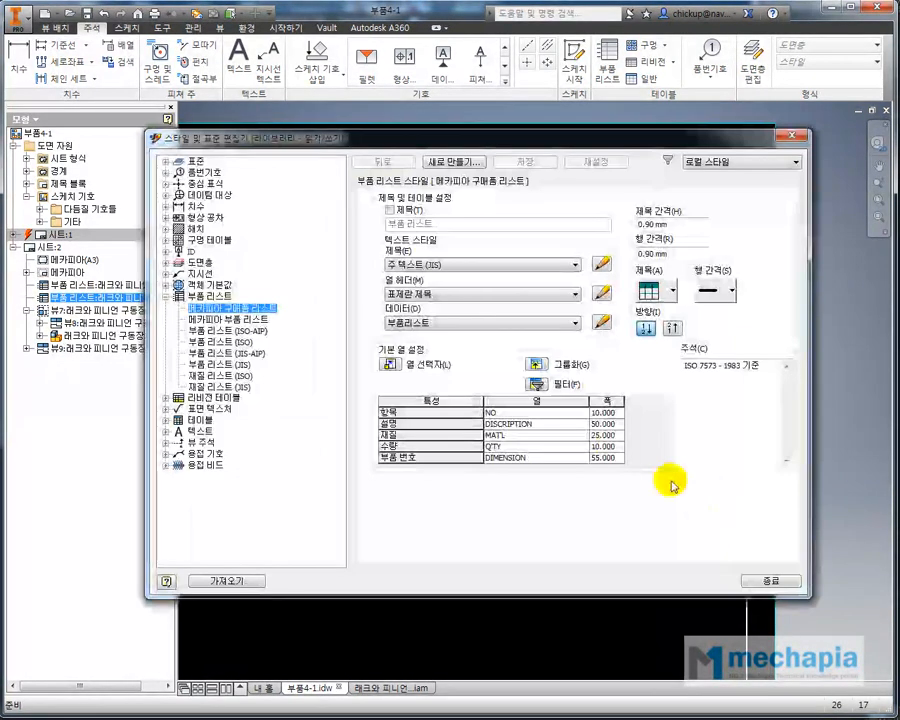
click(511, 412)
key(BackSpace)
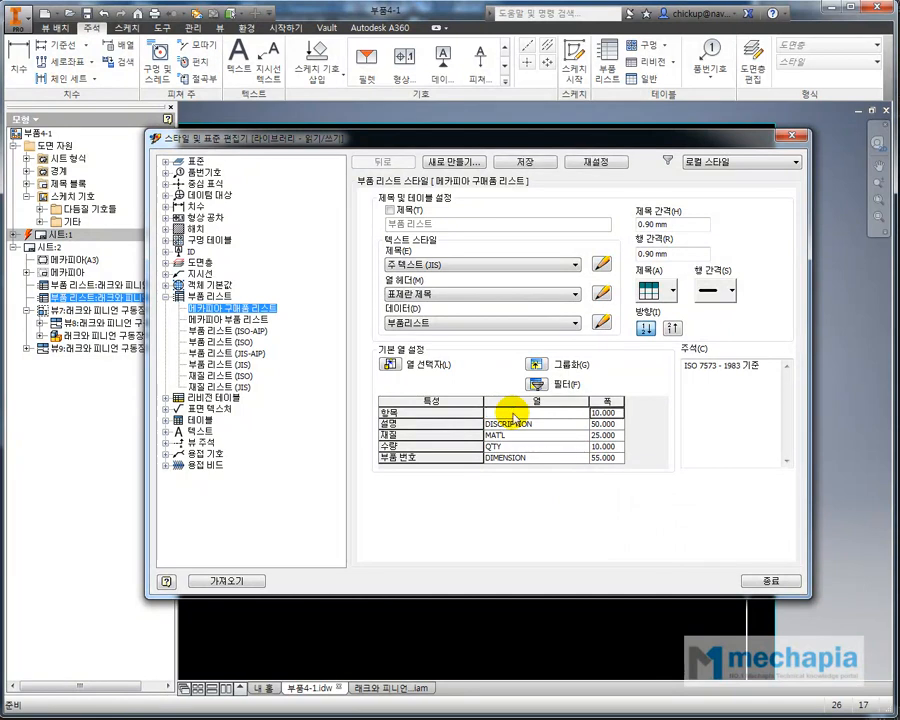
click(512, 422)
key(BackSpace)
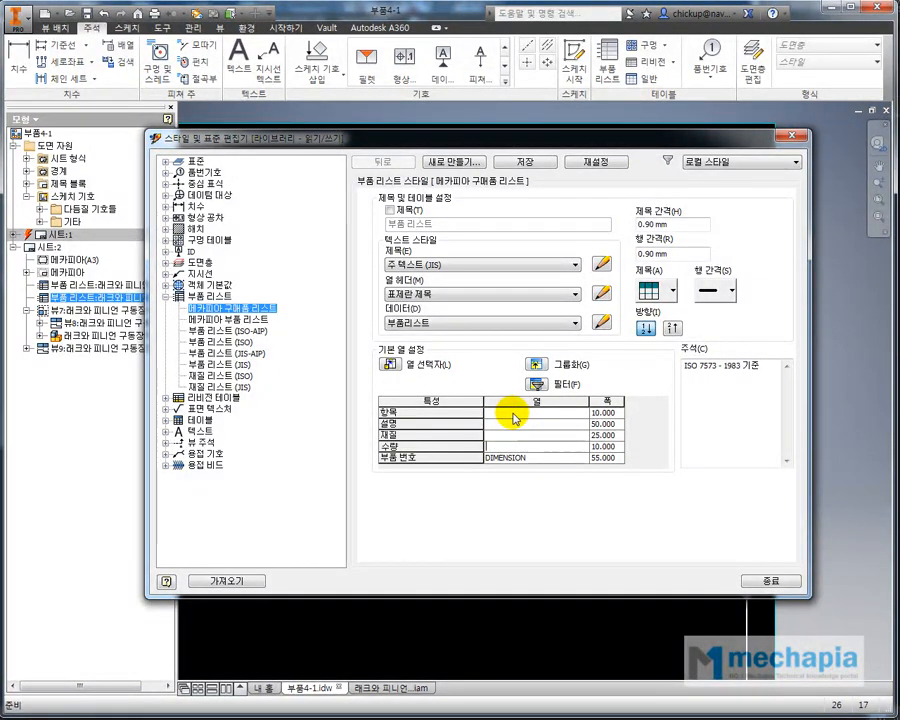
key(Tab)
click(525, 161)
click(757, 581)
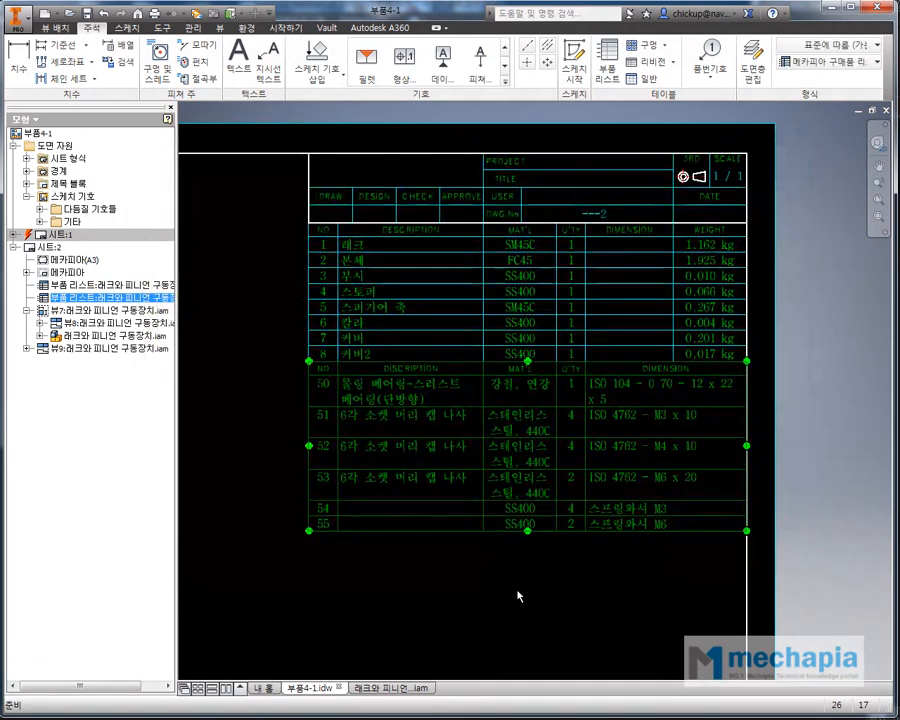
- Reapply the 메카피아 구매품 리스트 style to the lower parts list to refresh its column headers
click(478, 468)
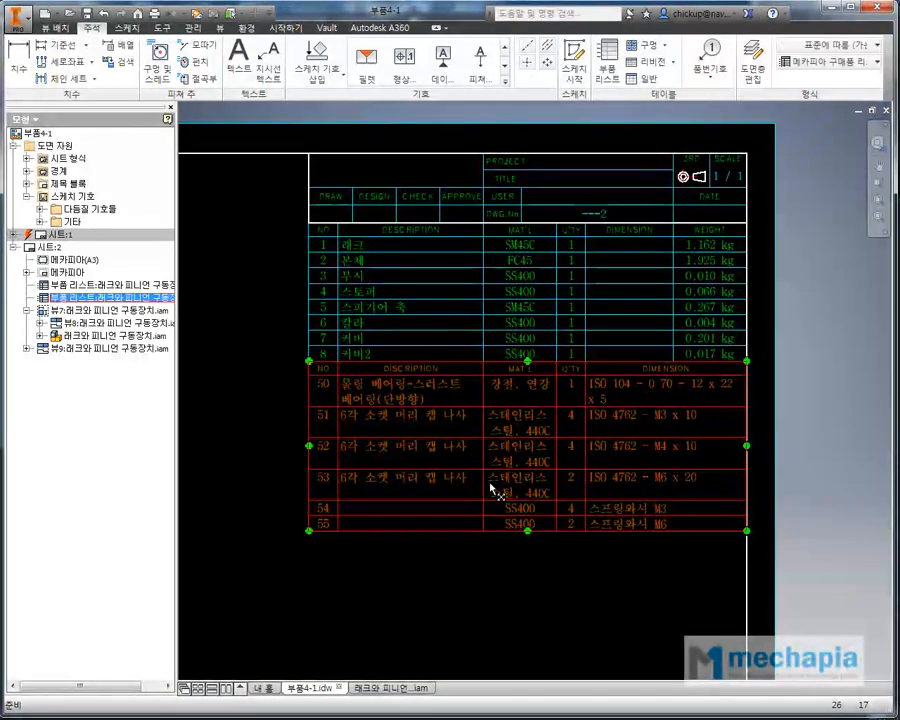
click(830, 61)
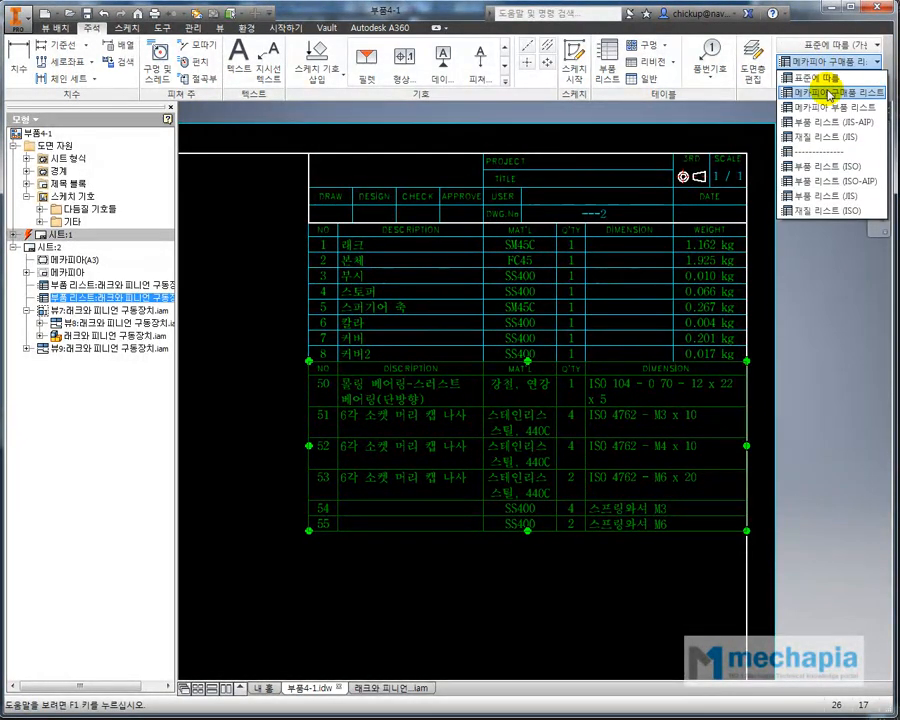
click(822, 93)
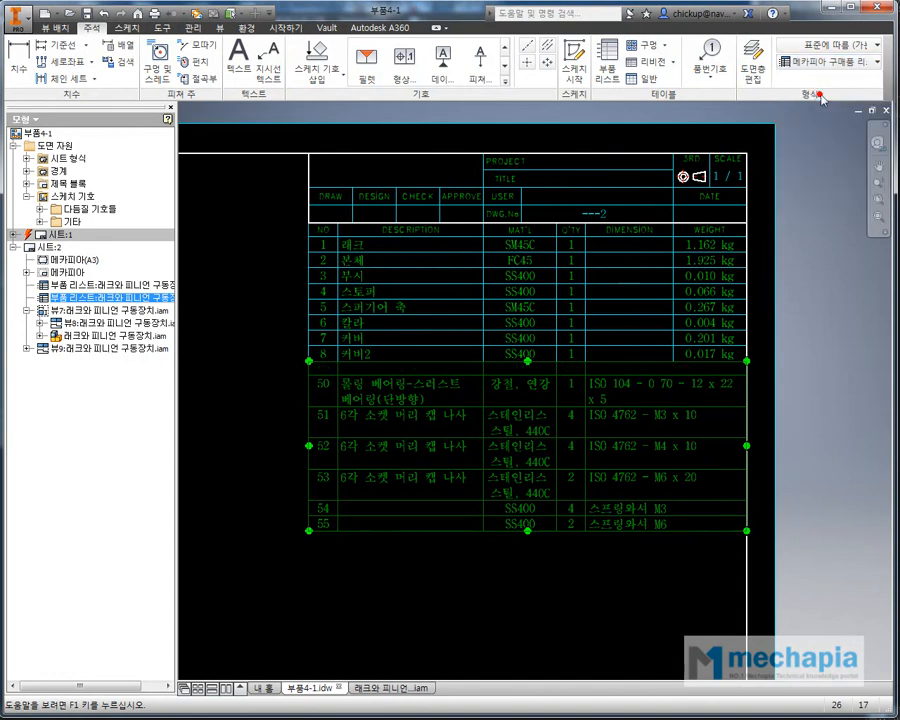
click(816, 356)
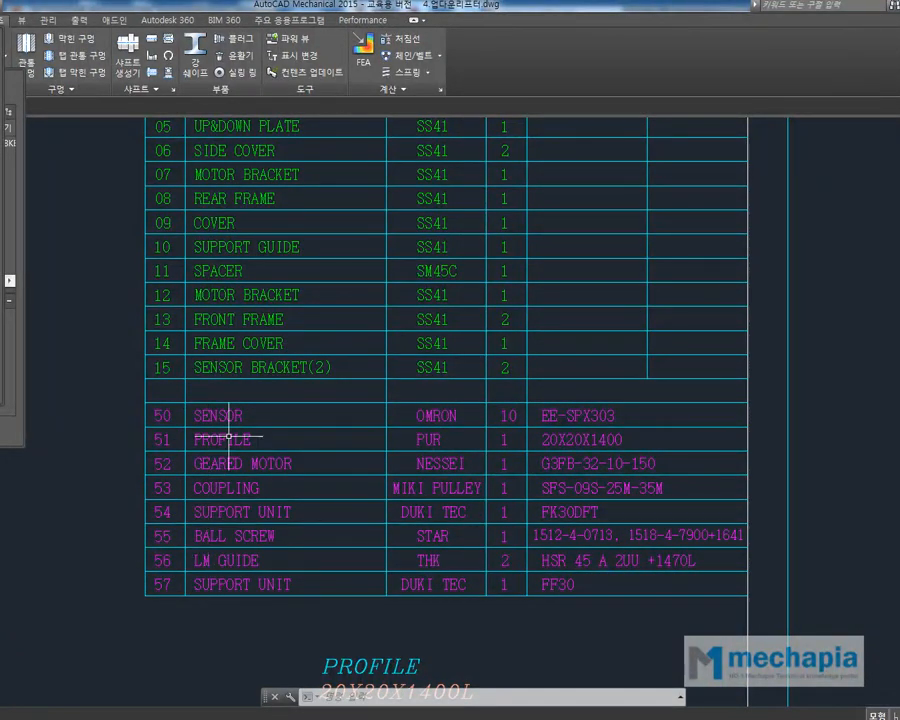
- Switch from the reference drawing back to Inventor and increase the height of the lower parts list's blank top row
key(alt+Tab)
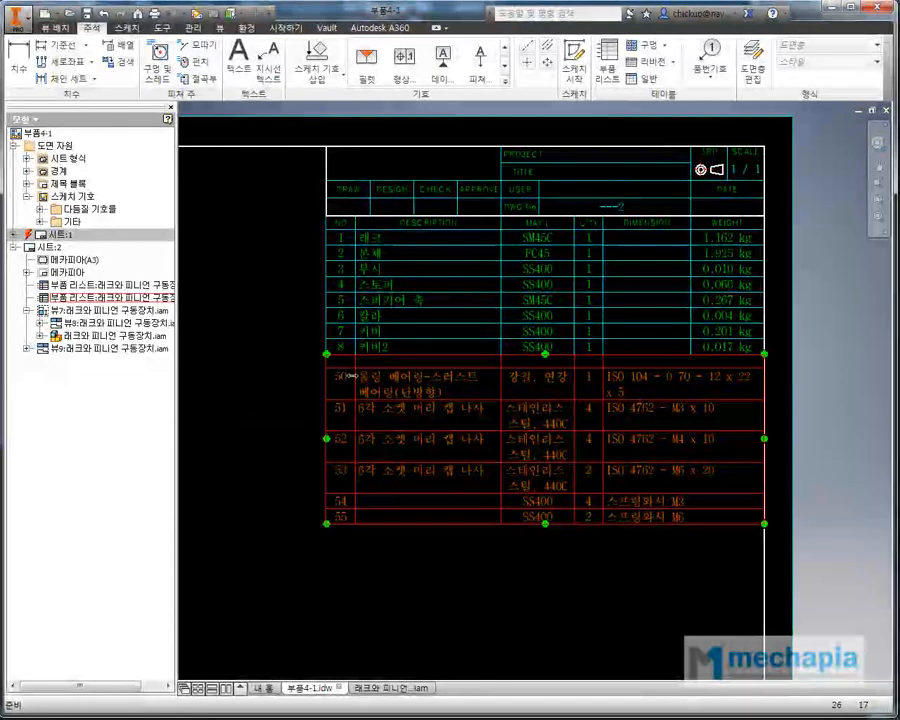
click(375, 365)
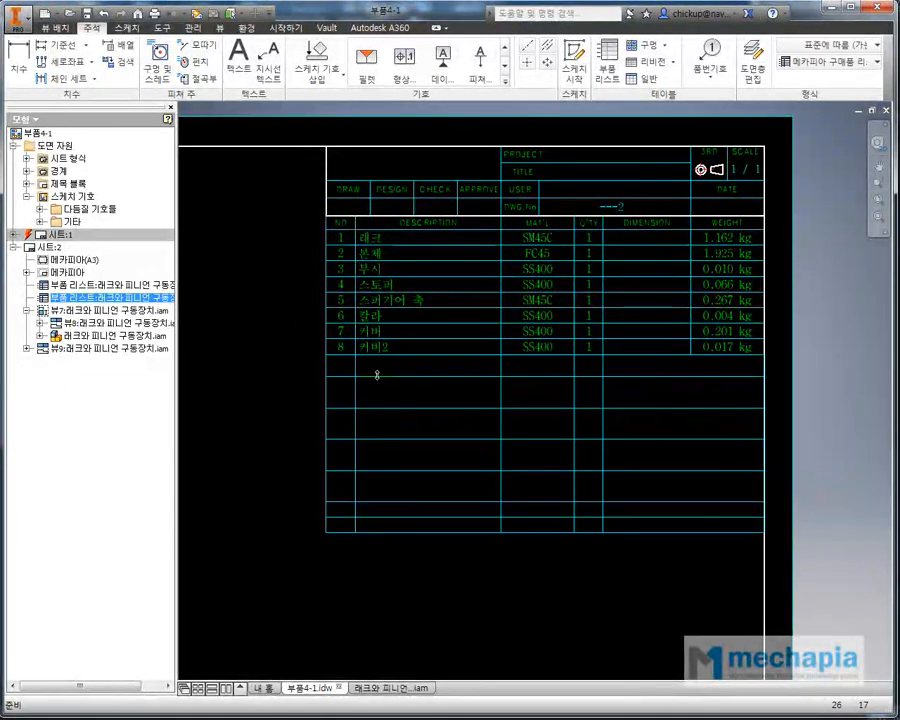
click(245, 385)
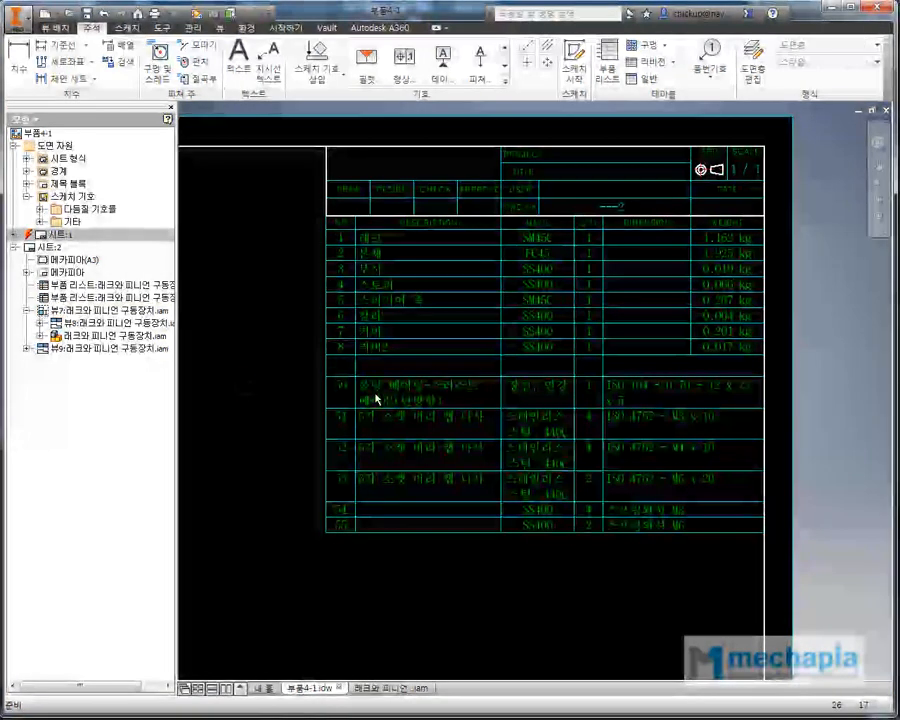
- Create a new text style named 구매품 리스트 based on the existing 부품리스트 text style
right_click(385, 405)
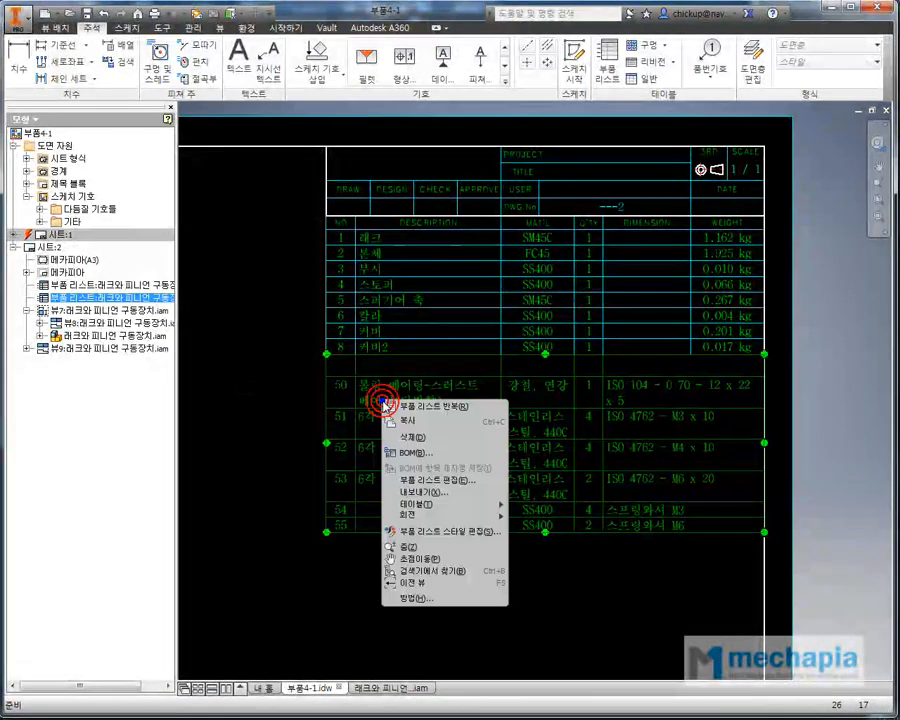
click(431, 538)
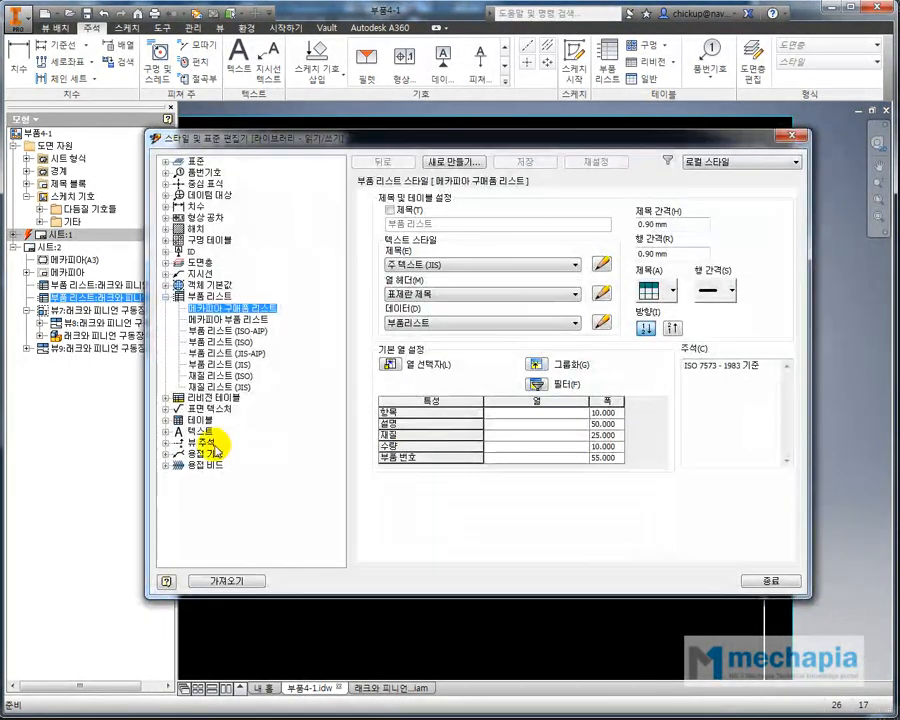
click(168, 432)
scroll(230, 480, down, 1)
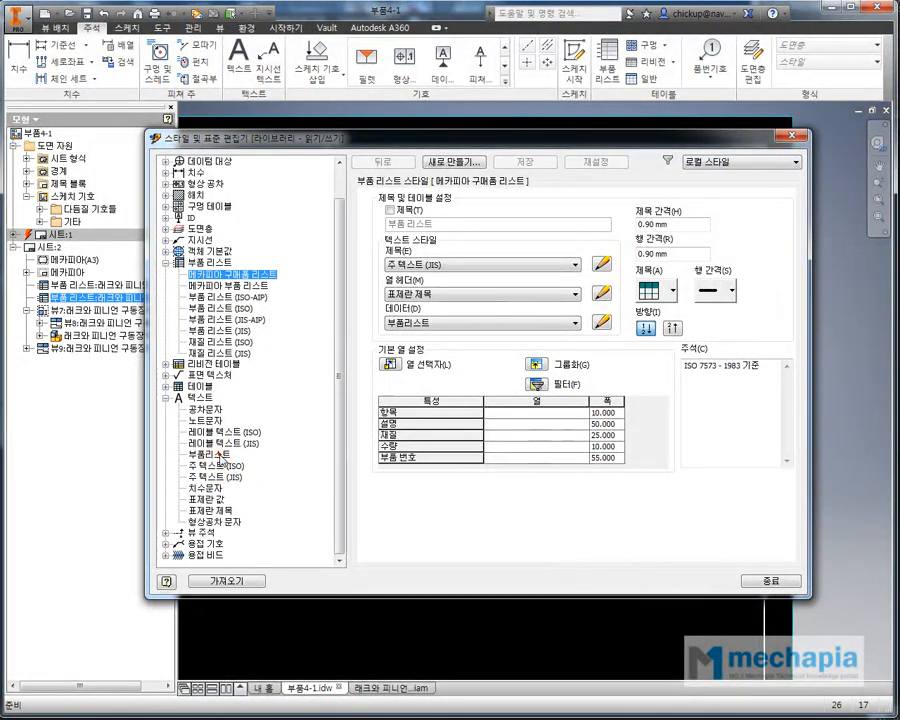
click(205, 454)
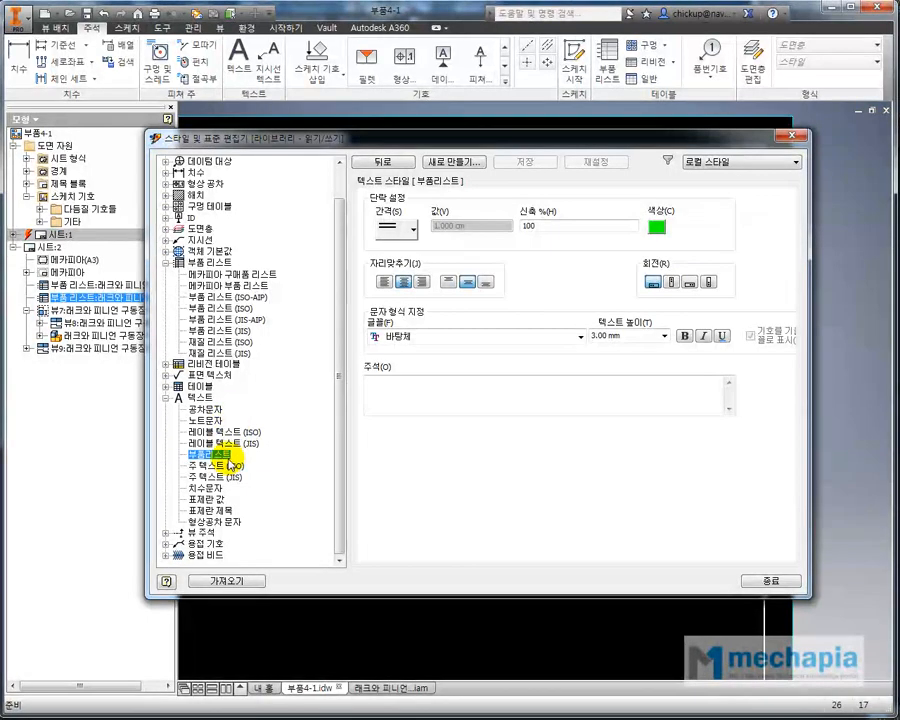
right_click(230, 461)
click(265, 470)
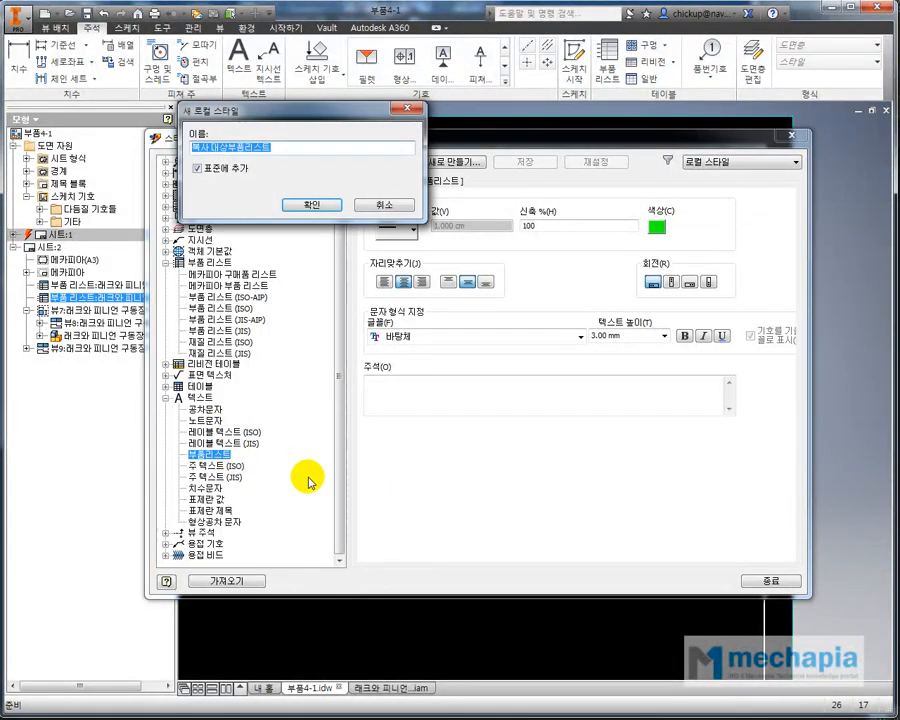
text(R)
text(구)
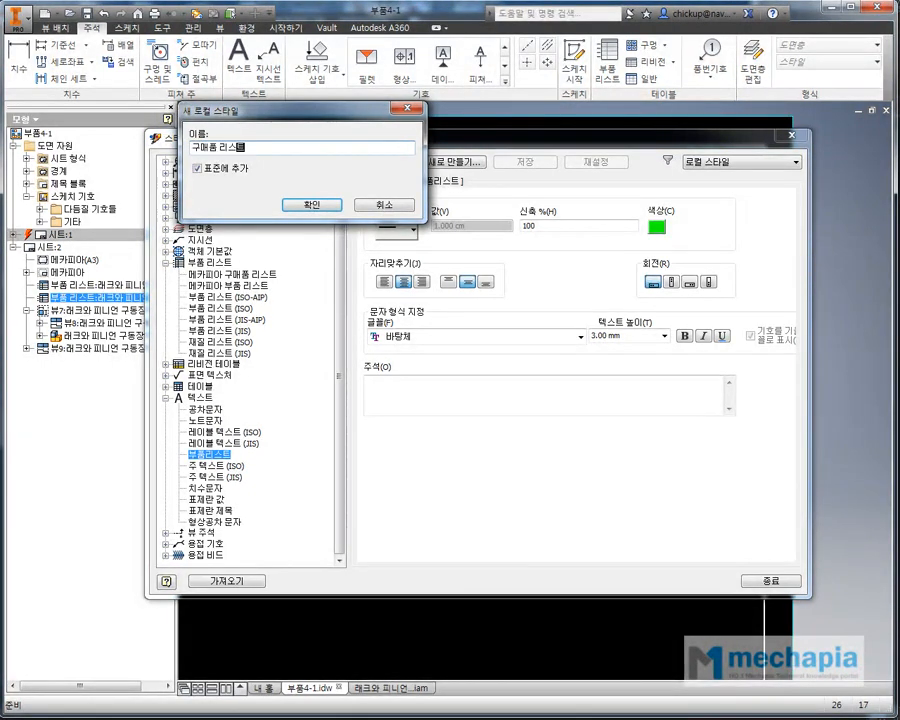
text(매품 리스트)
key(Return)
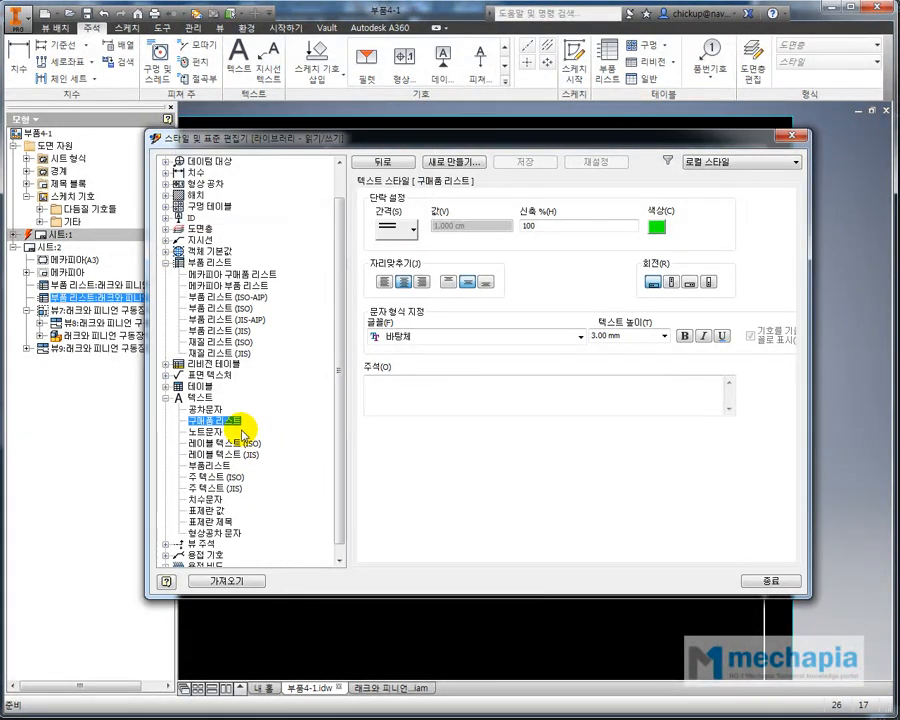
- Set the 구매품 리스트 text style's colour to magenta, save the style and close the style editor
click(656, 227)
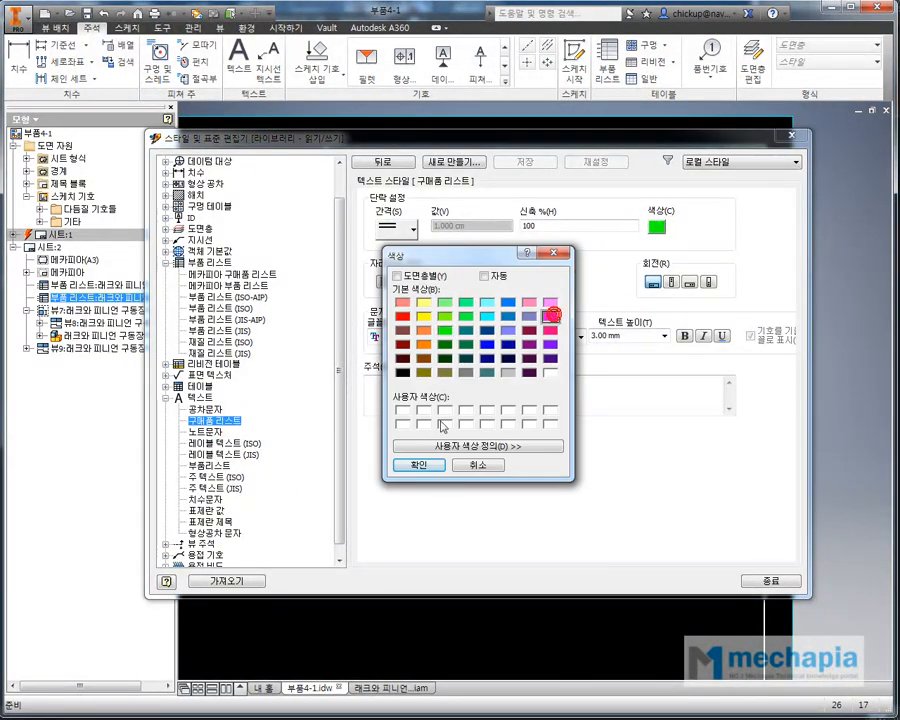
click(420, 466)
click(518, 162)
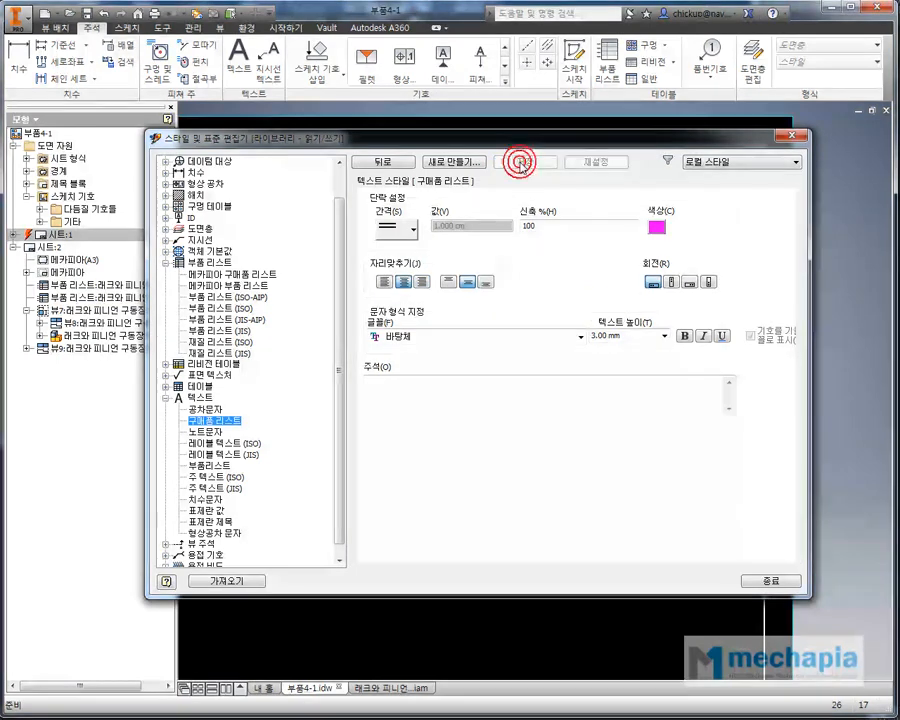
click(764, 580)
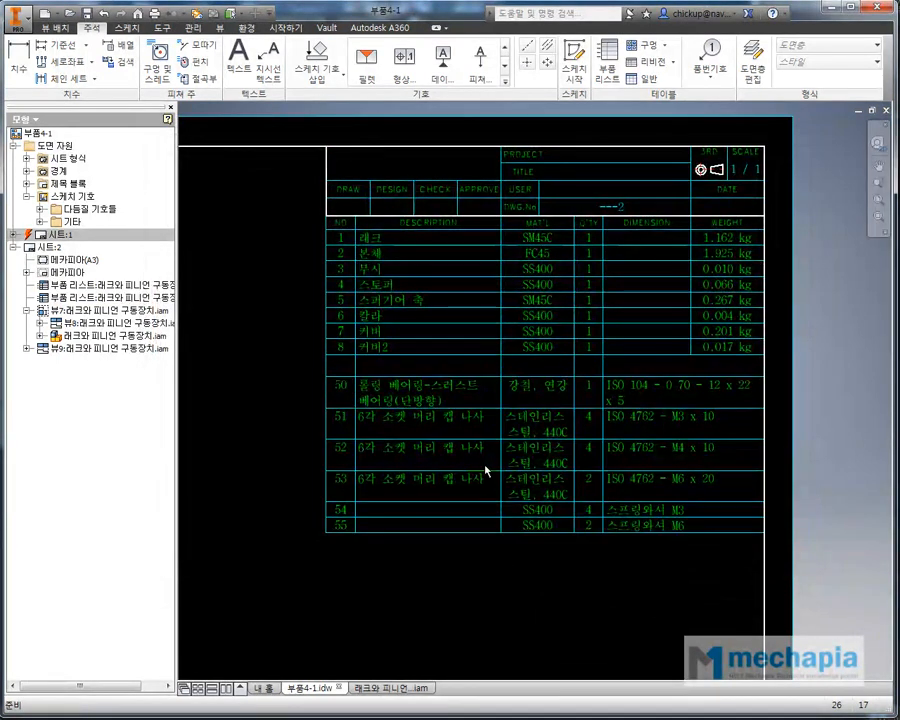
- Try the 메카피아 부품 리스트 style on the lower parts list and delete that lower list from the sheet
click(481, 458)
click(830, 61)
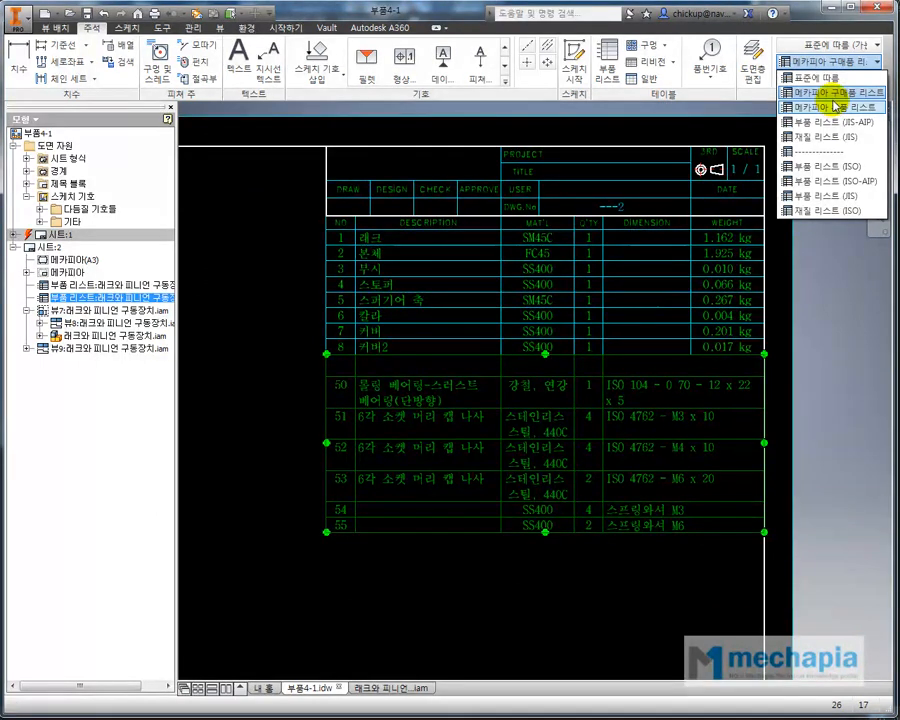
click(835, 107)
click(241, 382)
click(382, 378)
key(Delete)
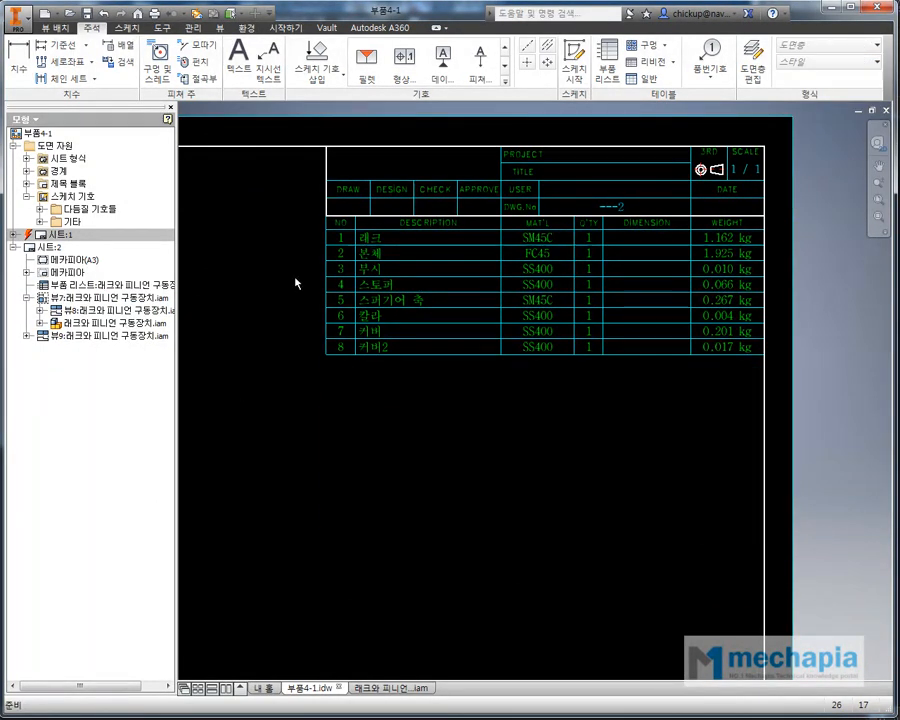
- Create a new parts list from the isometric assembly view and fit it directly beneath the upper parts list, aligned with the border
click(608, 70)
scroll(586, 452, down, 5)
click(408, 540)
click(357, 398)
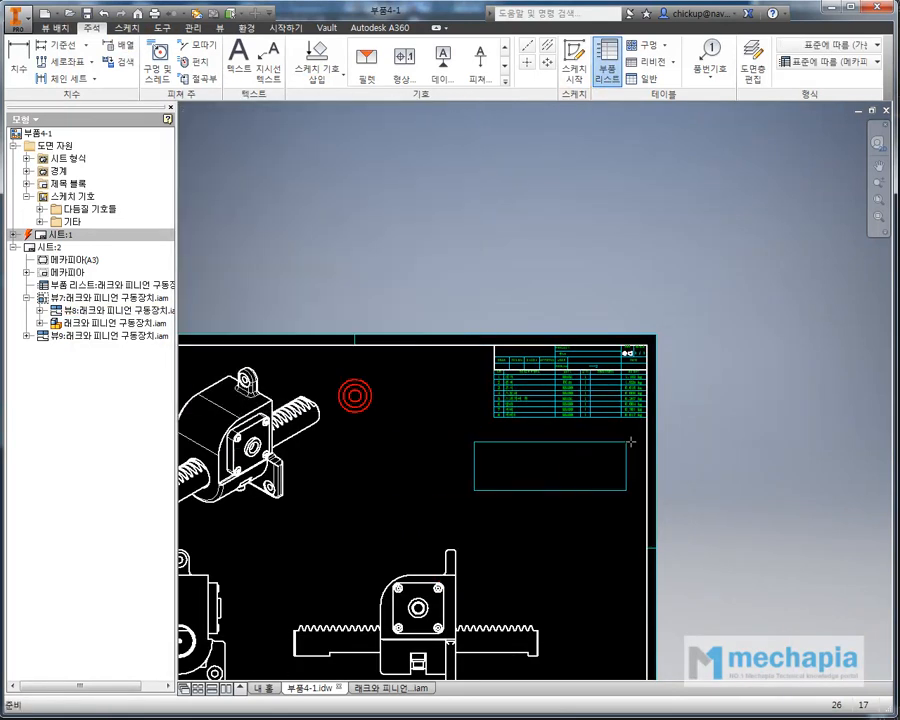
scroll(640, 420, up, 4)
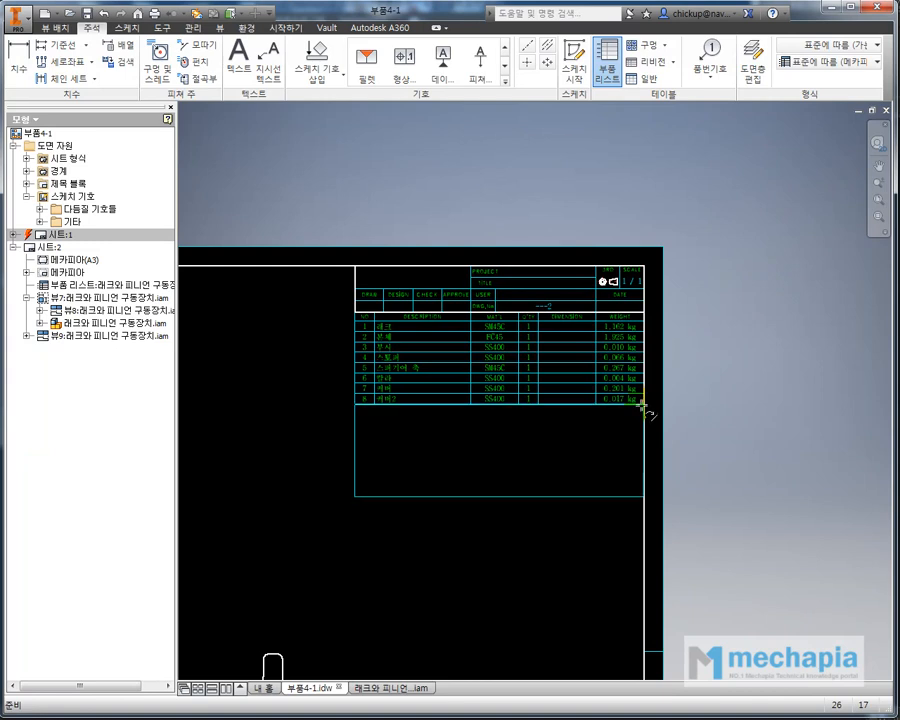
click(640, 404)
scroll(340, 440, up, 5)
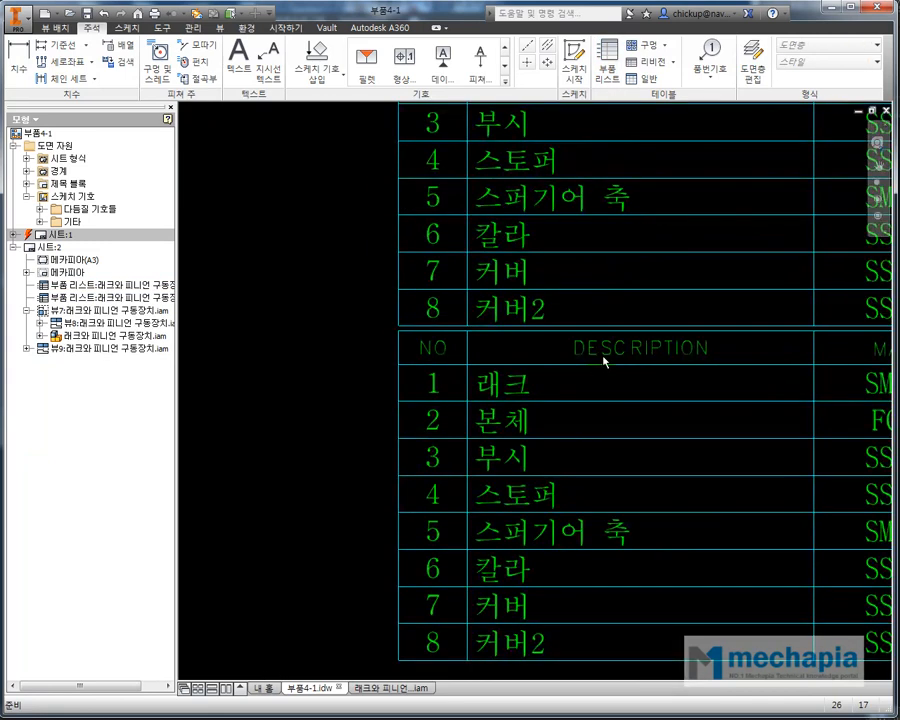
drag(597, 355, 593, 350)
- Apply the 메카피아 구매품 리스트 style to the newly placed lower parts list
click(857, 62)
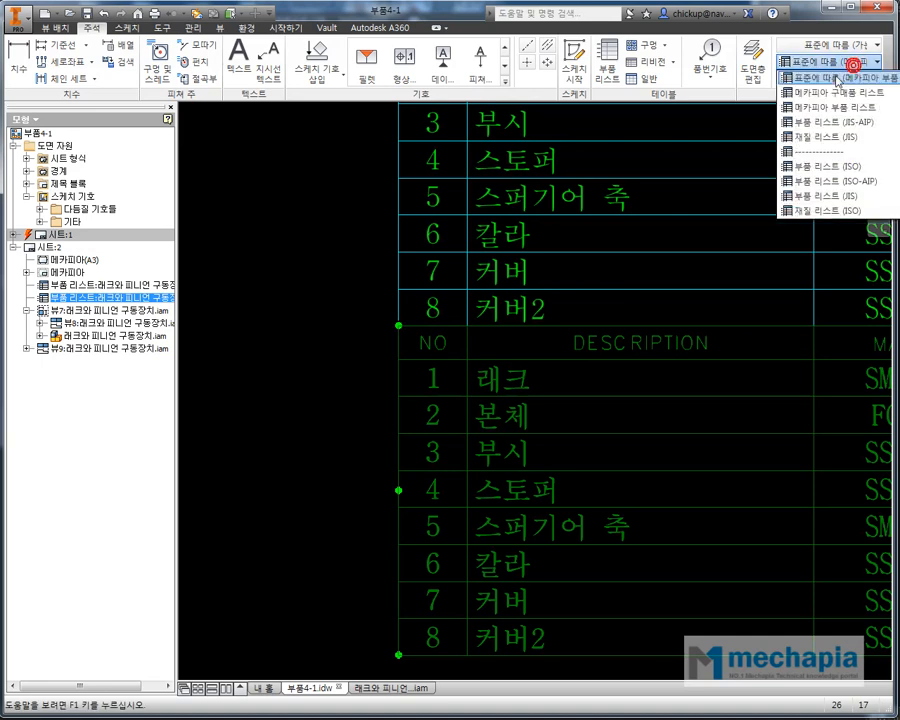
click(817, 89)
click(303, 296)
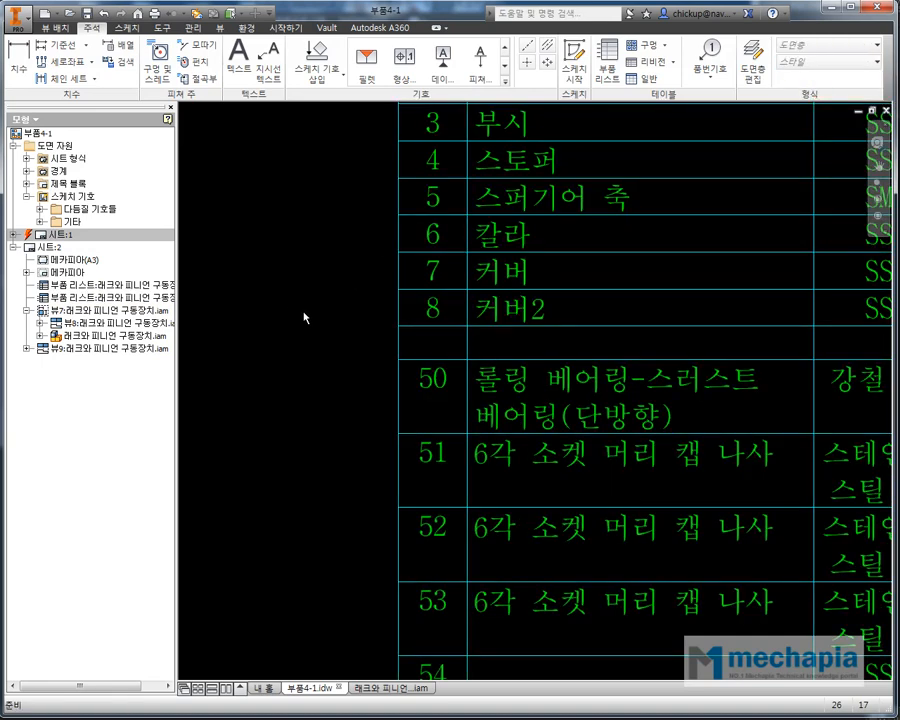
- Set the data text style of the 메카피아 구매품 리스트 parts list style to 구매품 리스트, save it and close the style editor
scroll(304, 314, down, 5)
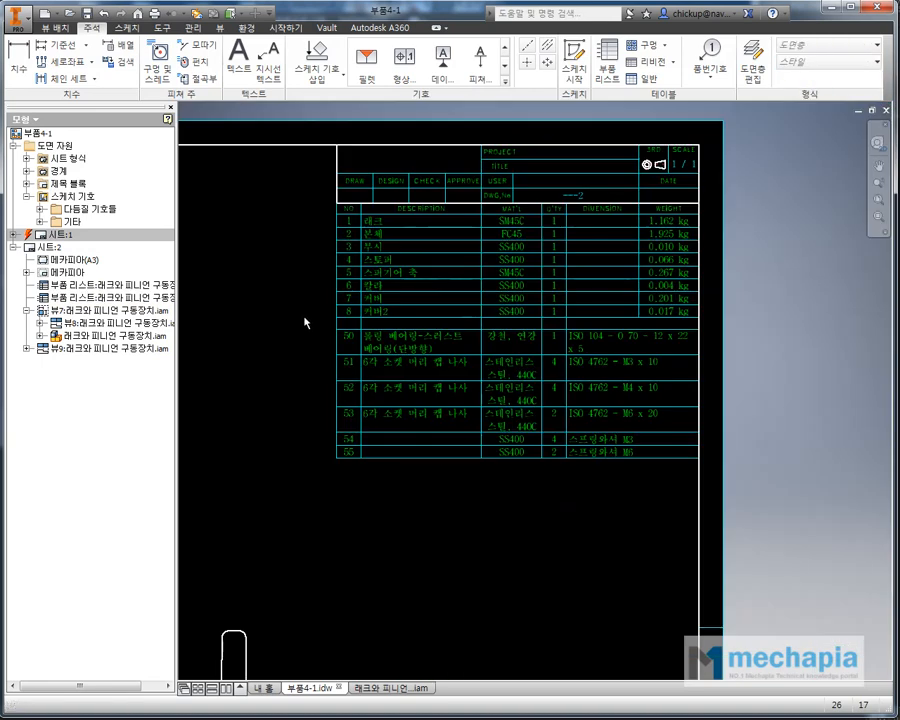
right_click(397, 345)
click(488, 467)
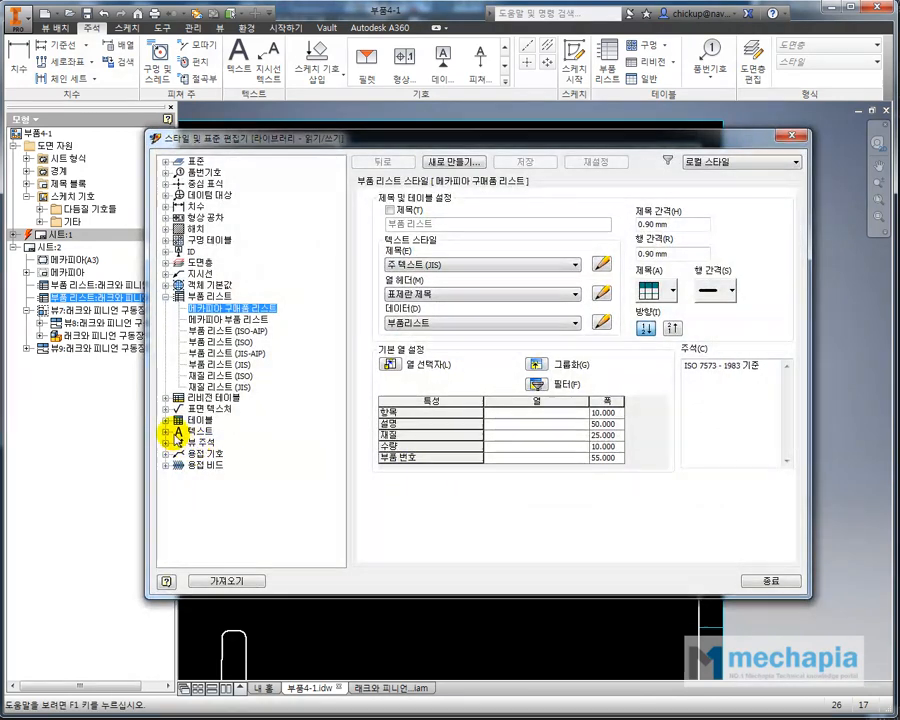
click(177, 433)
click(167, 432)
click(217, 444)
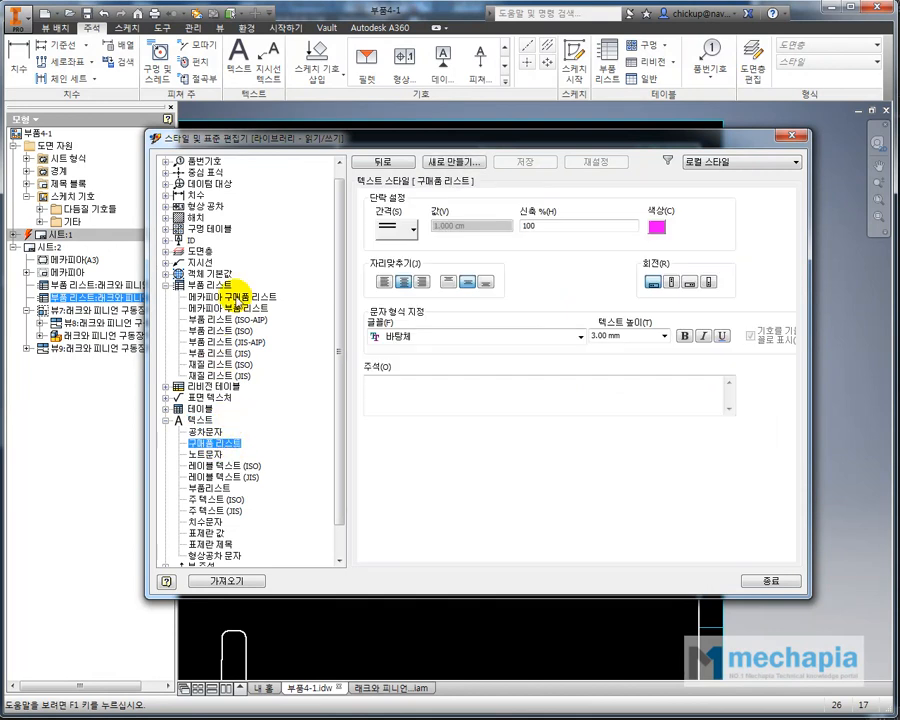
click(236, 296)
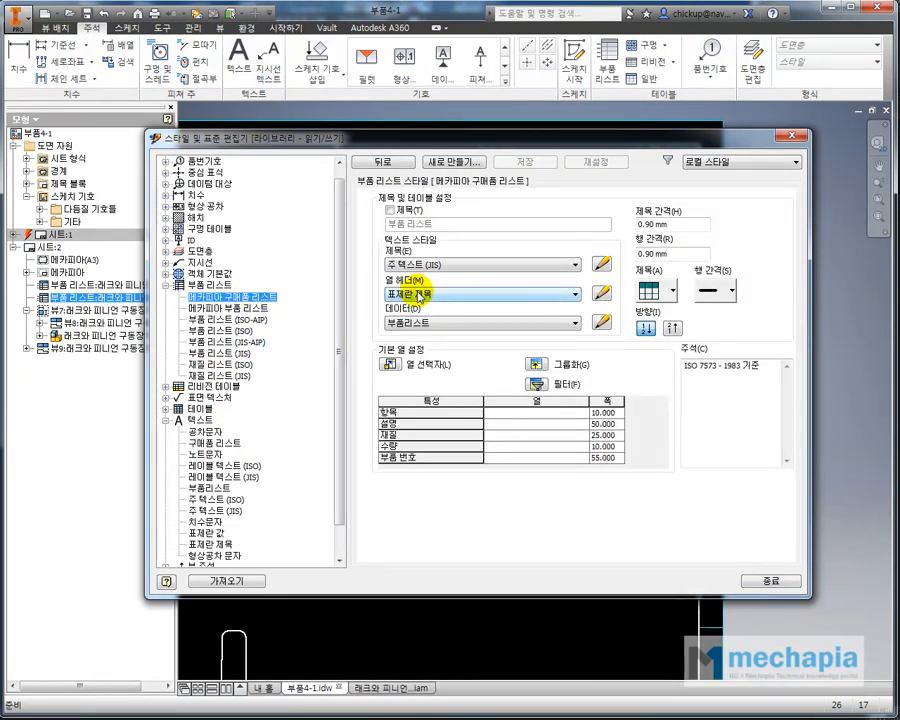
click(437, 326)
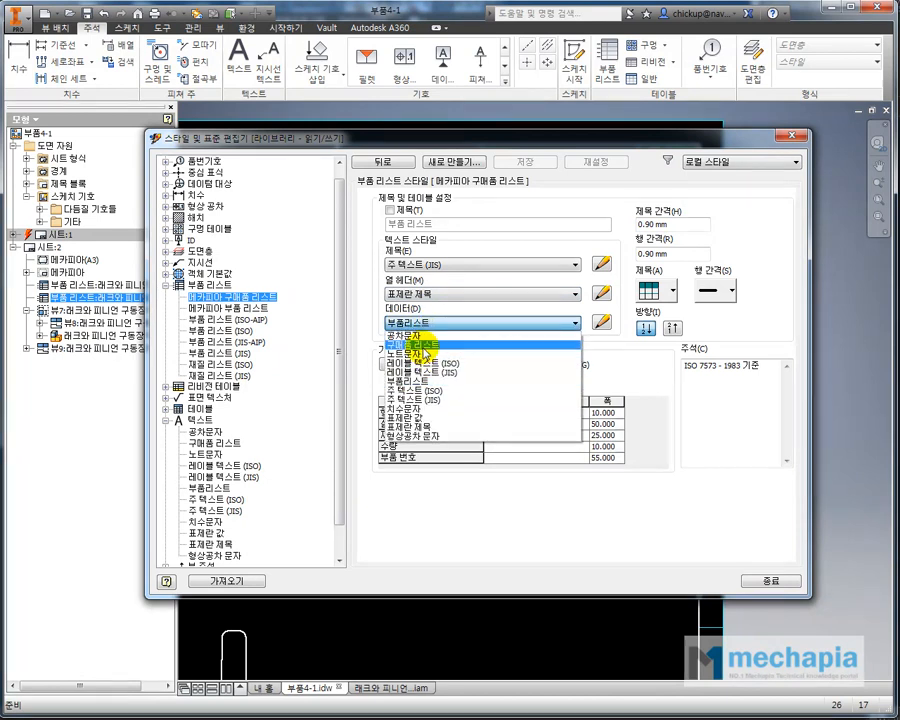
click(424, 347)
click(537, 160)
click(774, 580)
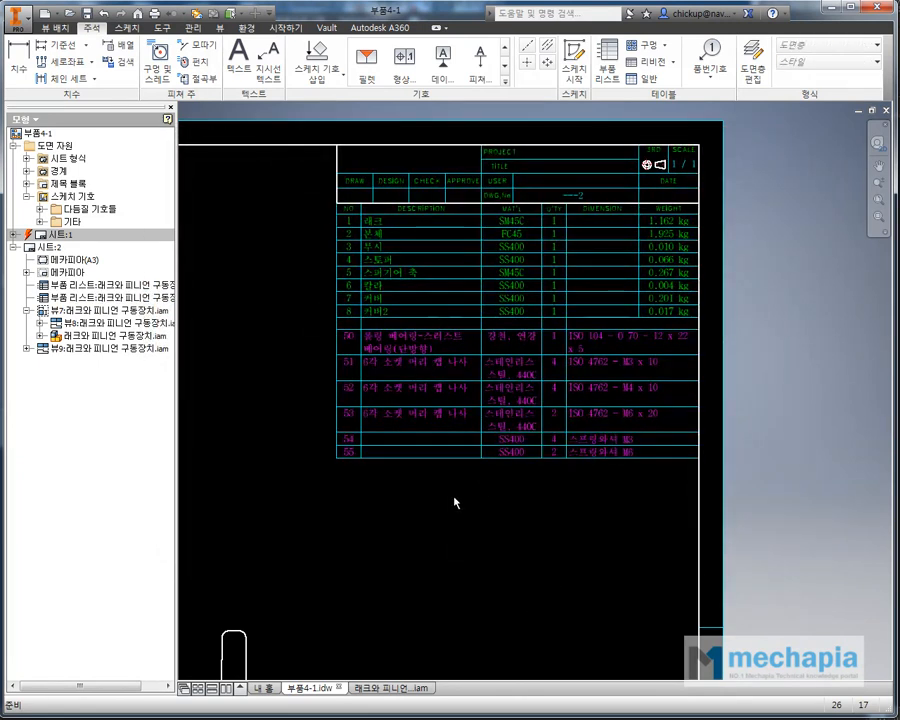
- Examine the purchased parts list beneath the fabricated list, checking its rows, text colour and the join between the two tables
scroll(550, 351, down, 3)
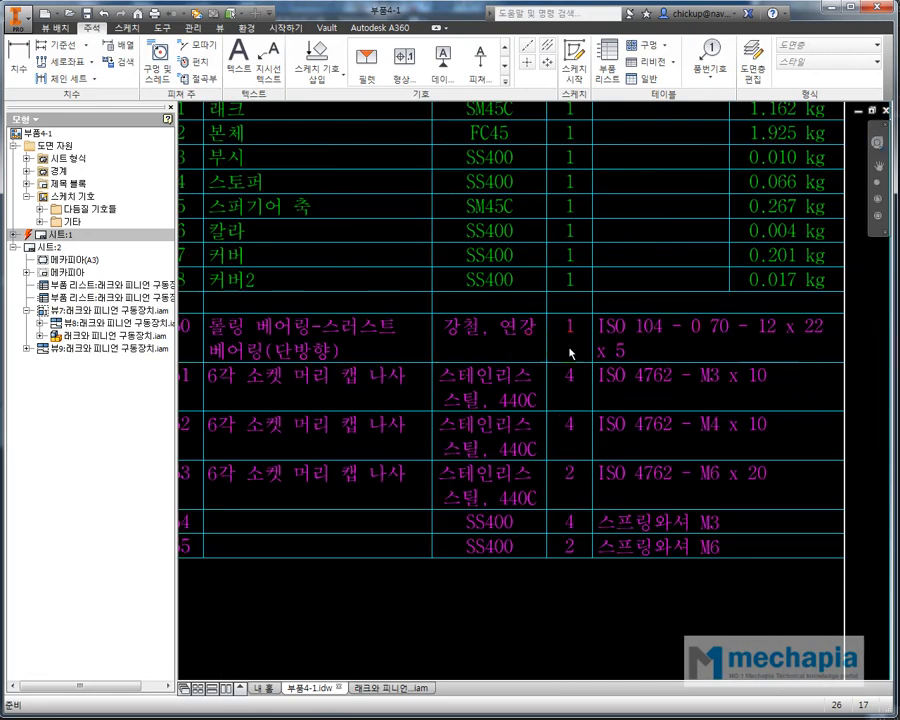
drag(566, 372, 620, 375)
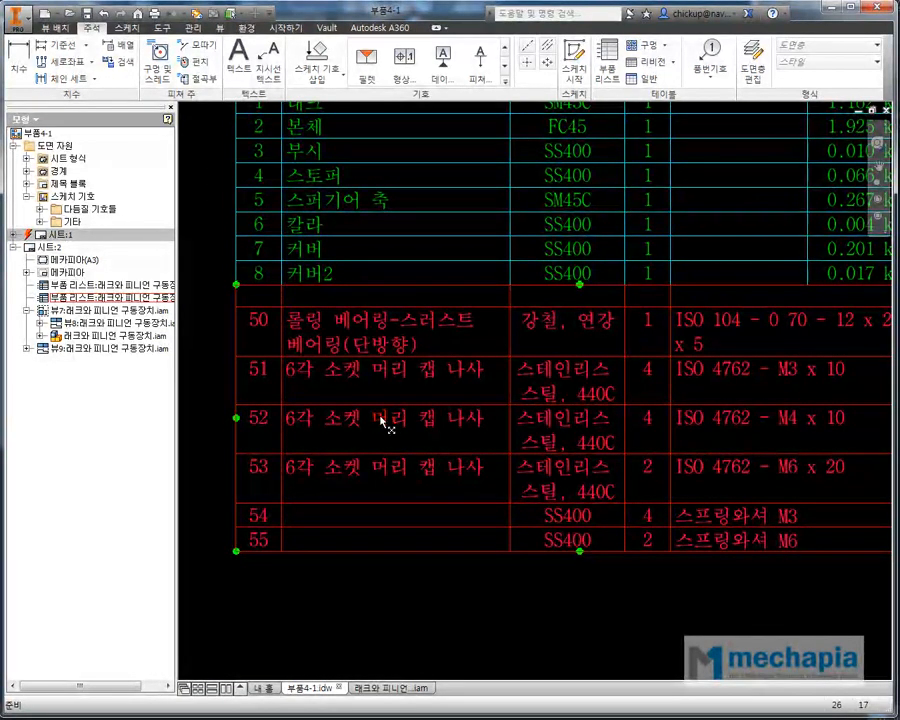
scroll(400, 485, down, 5)
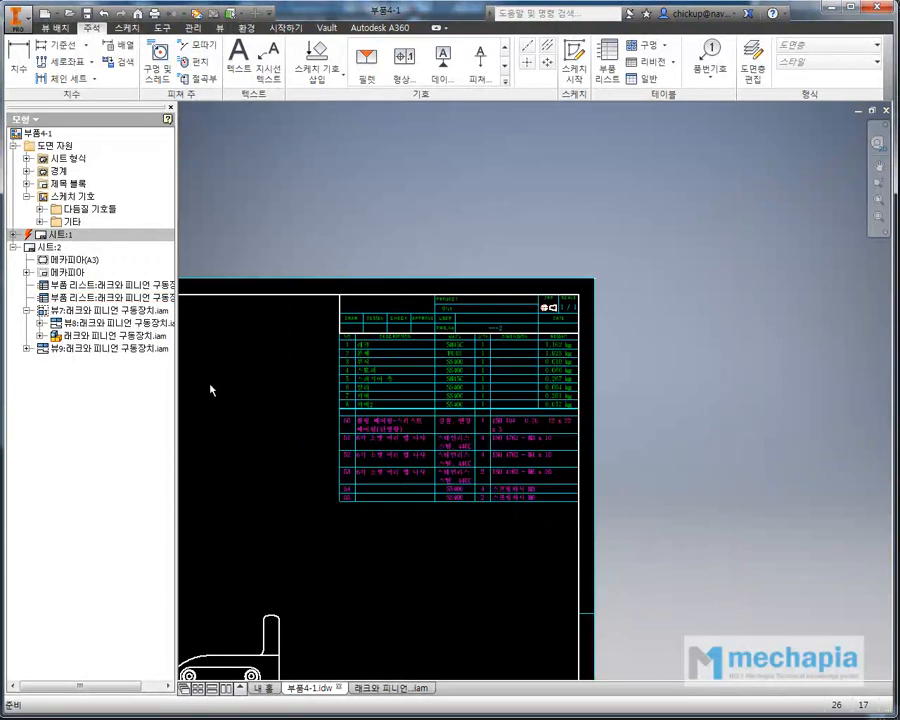
scroll(211, 390, up, 8)
middle_drag(660, 437, 251, 406)
middle_drag(536, 425, 250, 306)
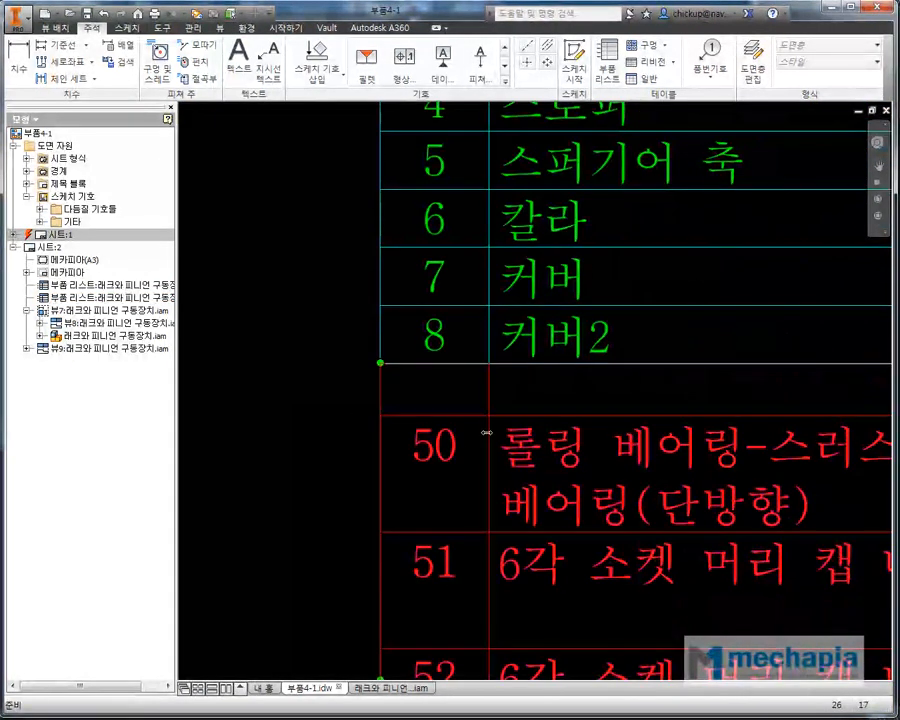
scroll(530, 440, up, 3)
click(530, 447)
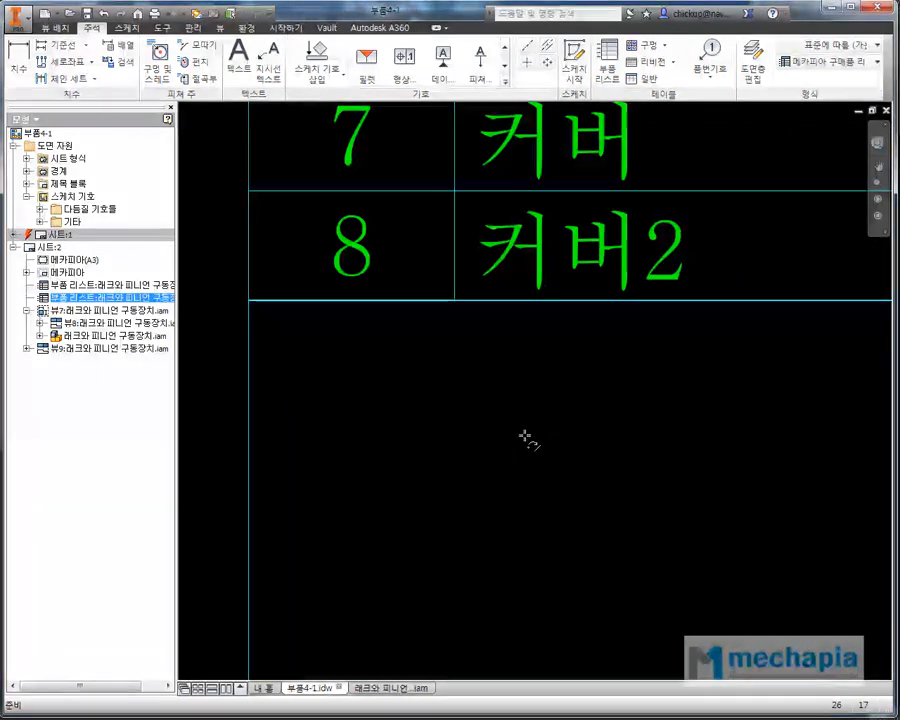
click(230, 433)
scroll(232, 433, down, 5)
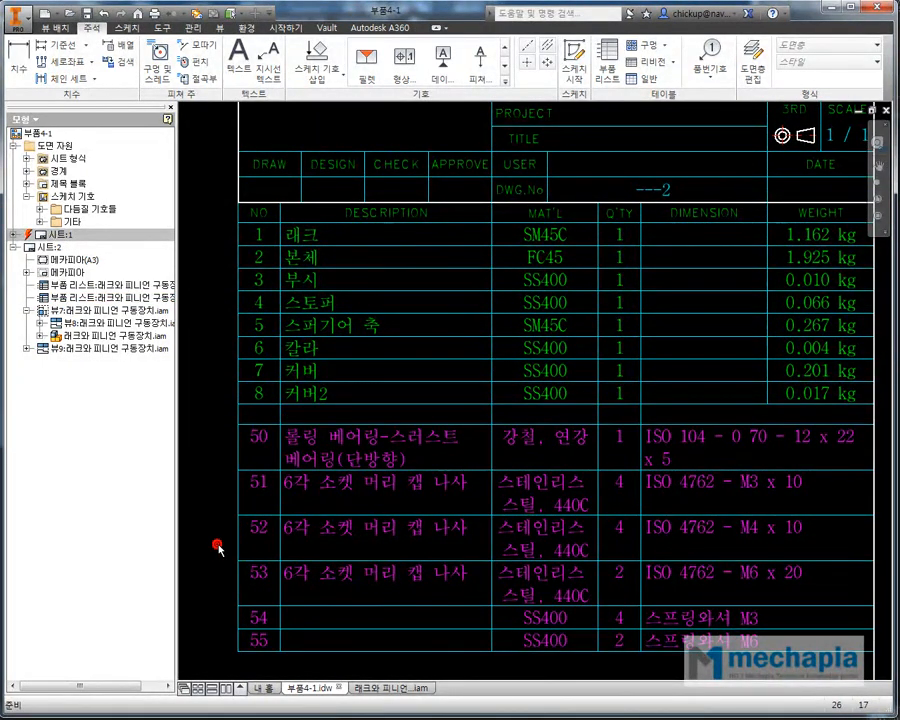
middle_drag(217, 547, 285, 498)
- Switch to the rack and pinion assembly, review its structured BOM and inspect the M4x10 bolts on the yellow cover
click(396, 689)
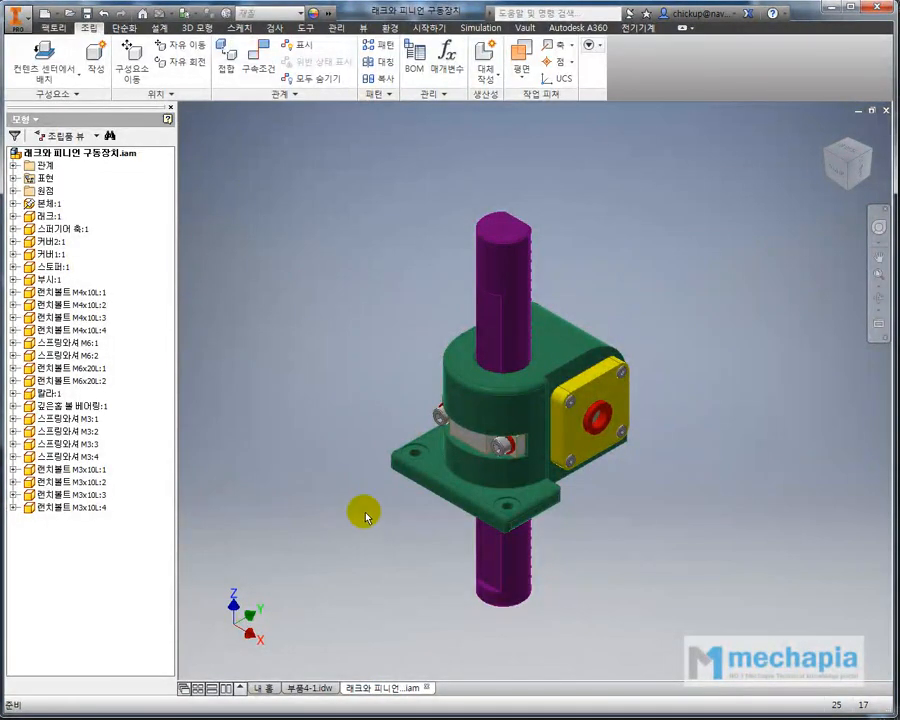
click(413, 62)
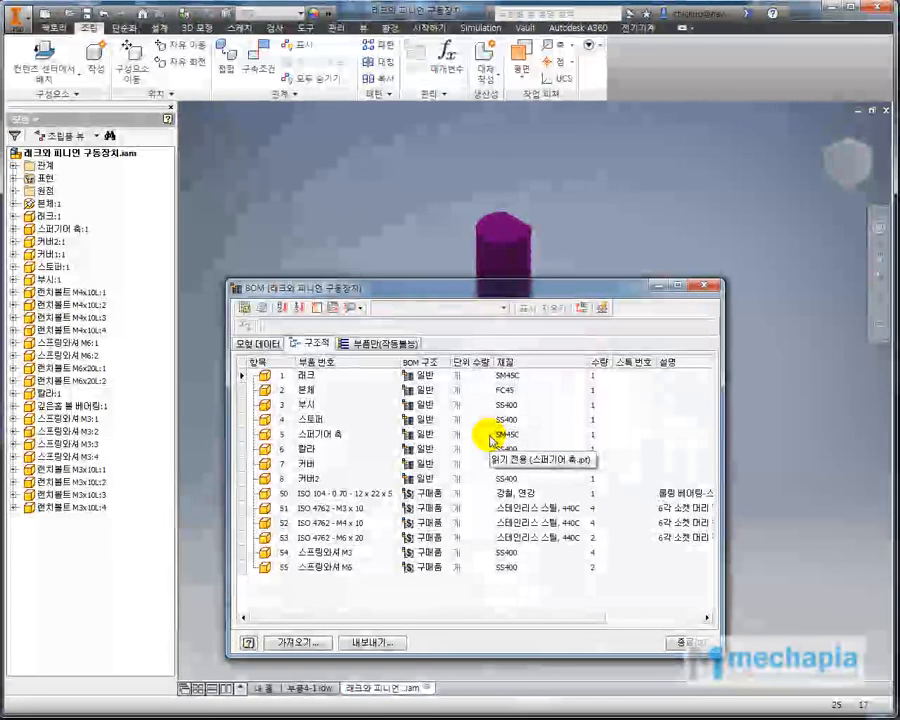
click(704, 286)
shift+middle_drag(327, 468, 545, 368)
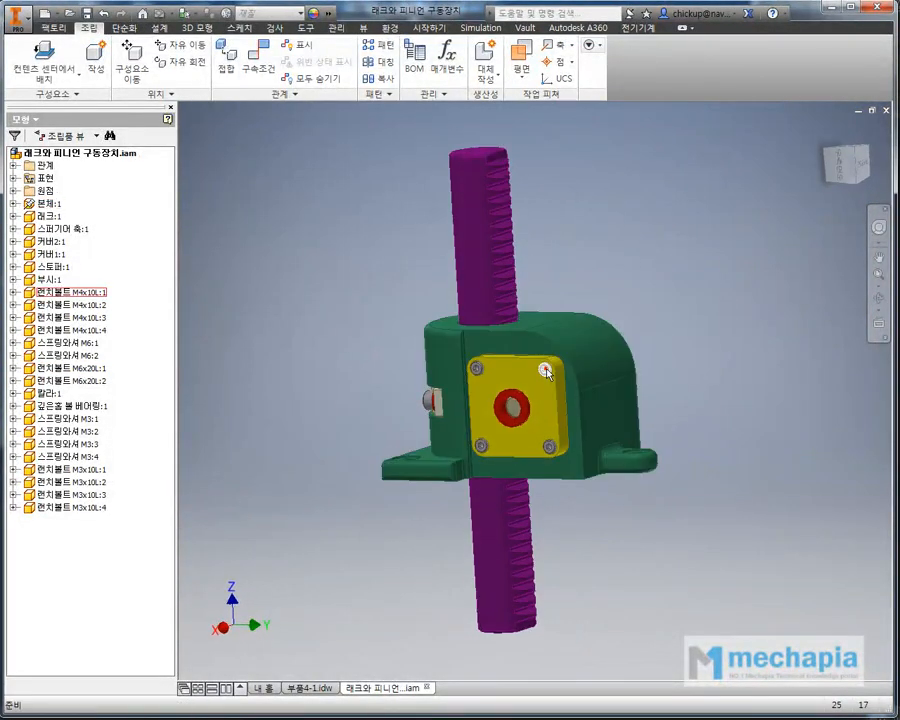
shift+middle_drag(327, 311, 330, 345)
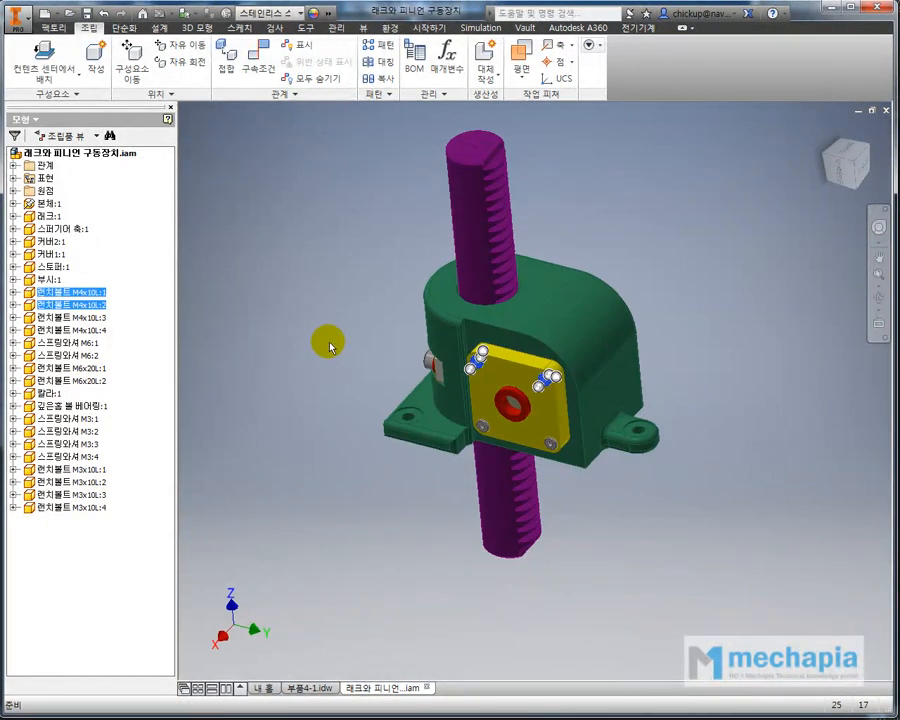
click(329, 344)
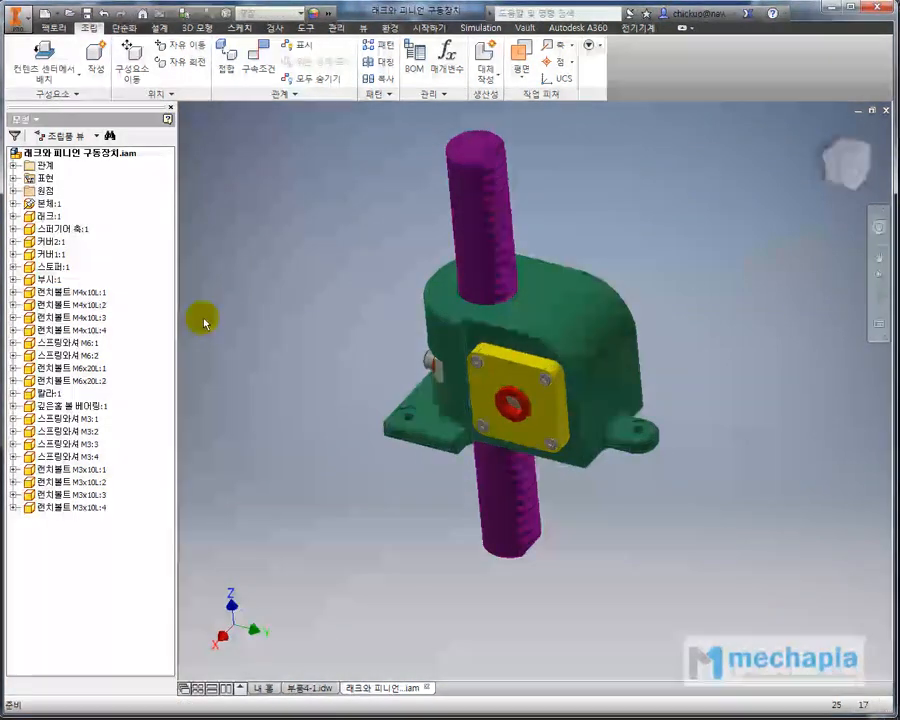
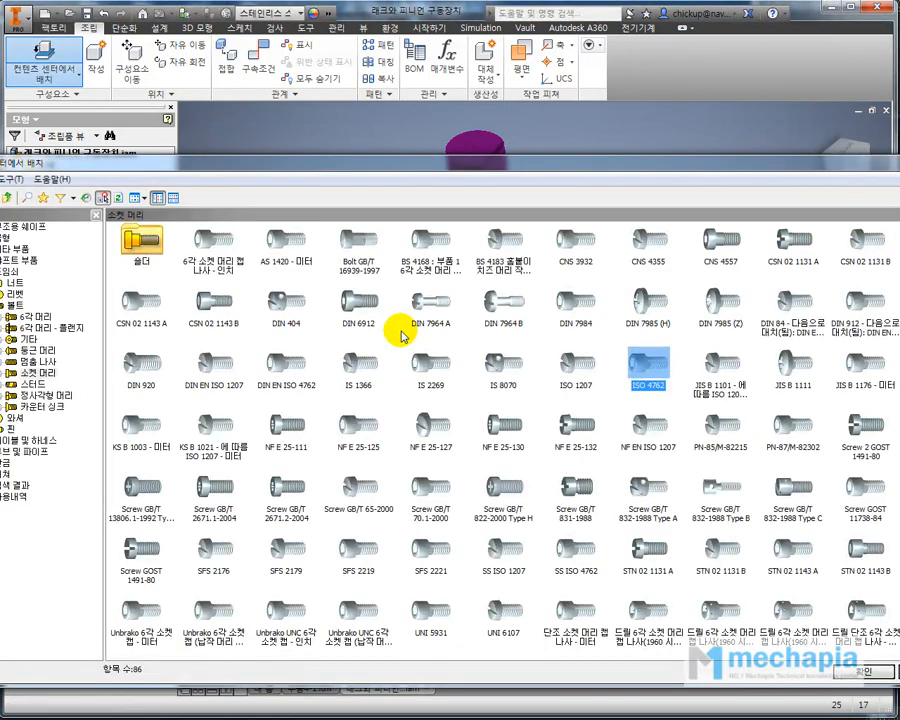
- Shrink the Content Center window, filter its library to the JIS standard and show the socket head bolts
drag(120, 164, 157, 148)
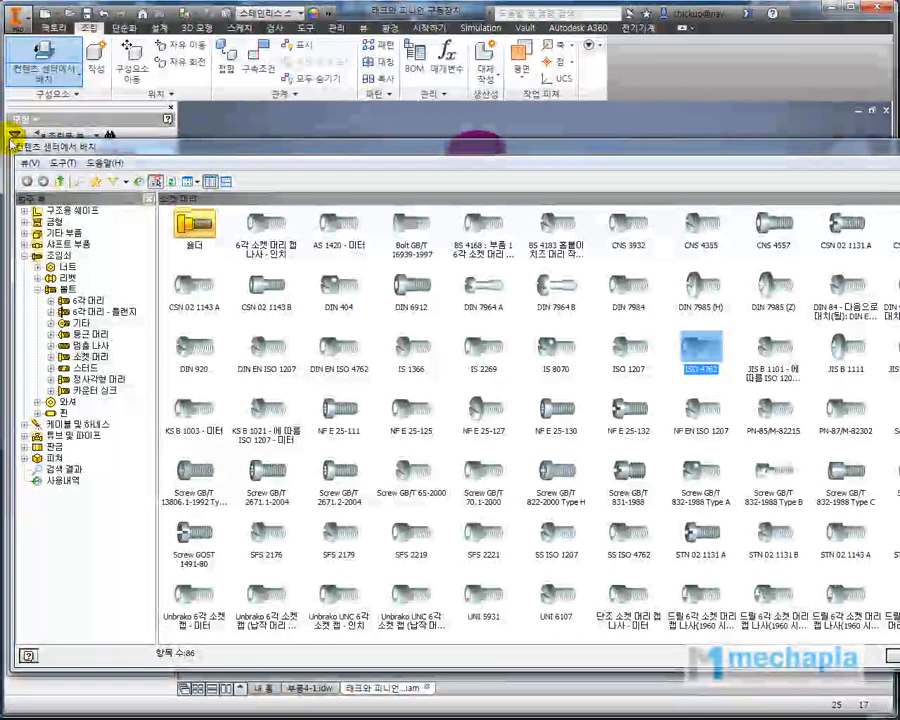
drag(899, 142, 594, 300)
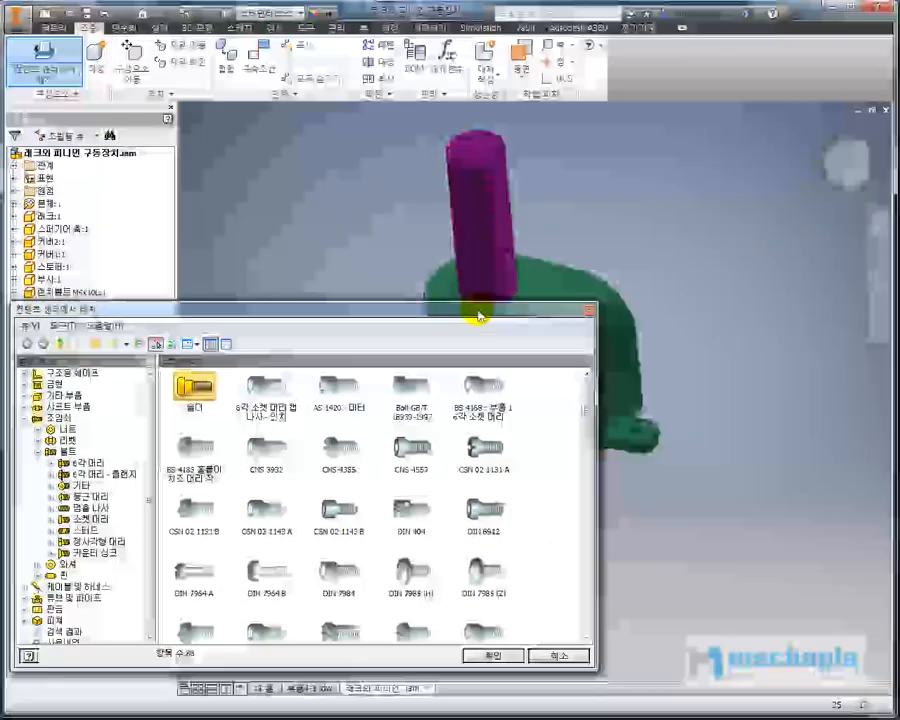
drag(478, 315, 653, 148)
click(298, 180)
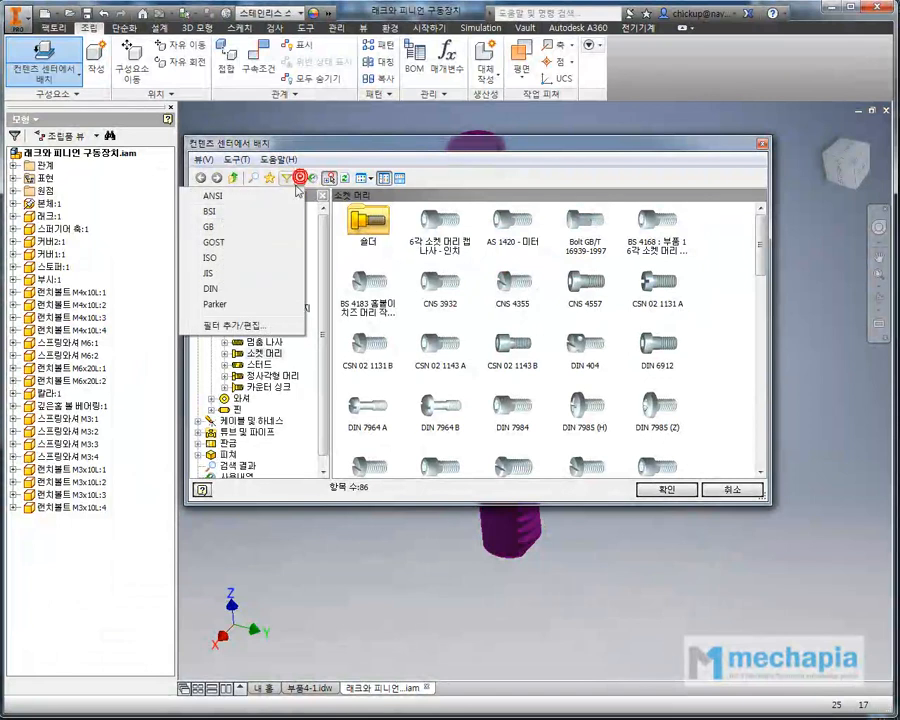
click(212, 273)
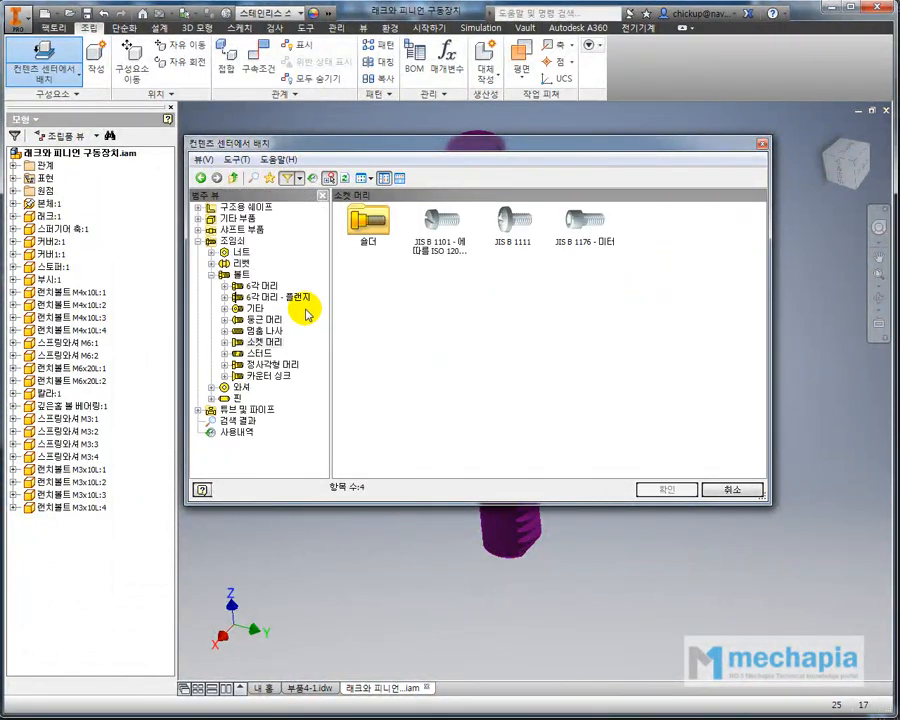
click(258, 343)
double_click(586, 221)
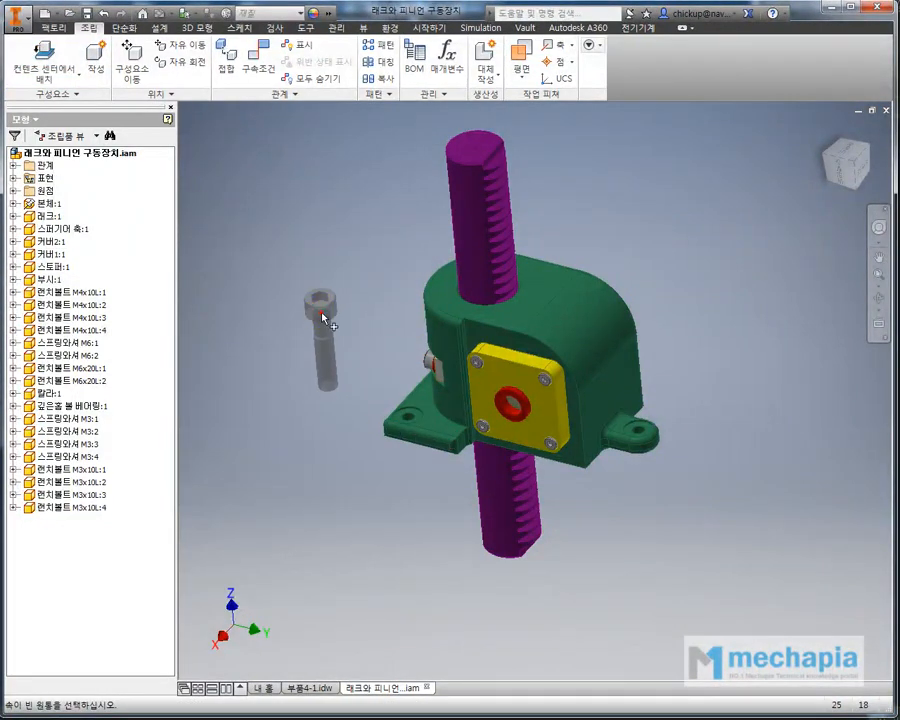
click(316, 310)
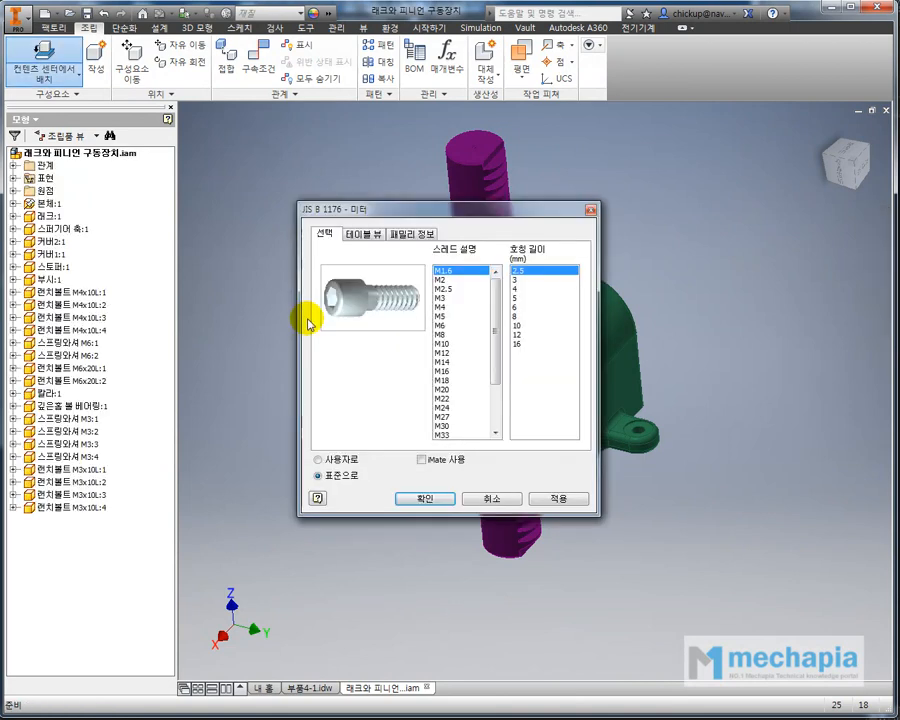
click(446, 307)
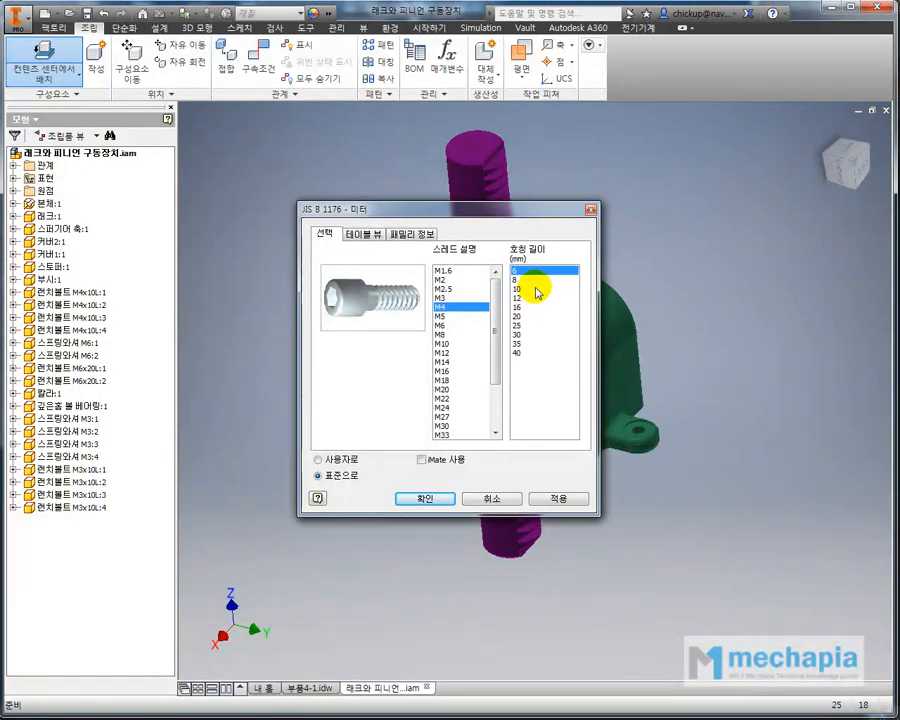
click(537, 290)
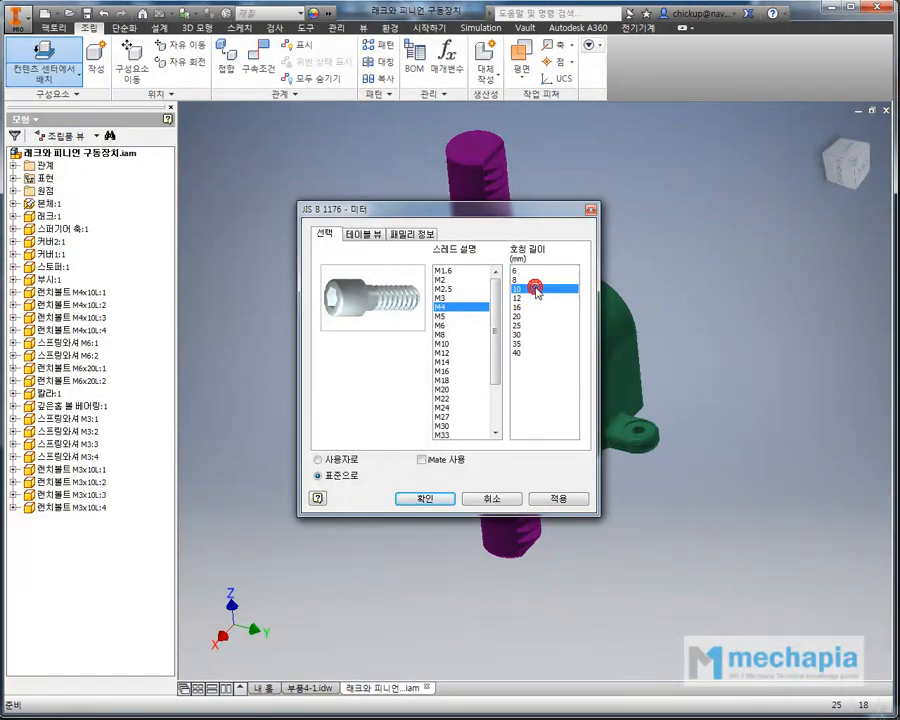
click(318, 460)
click(425, 499)
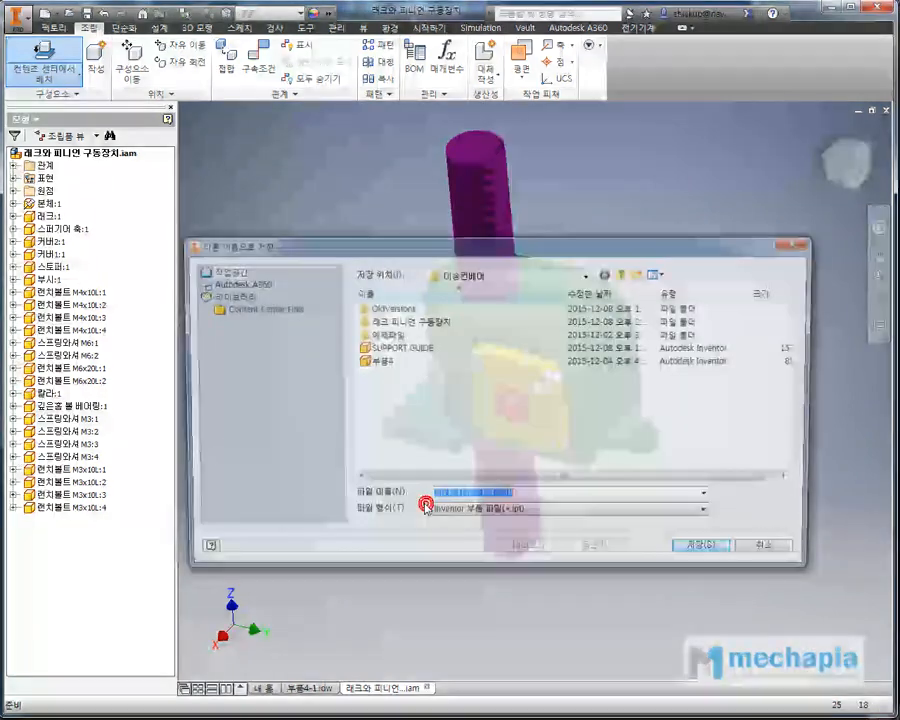
click(765, 549)
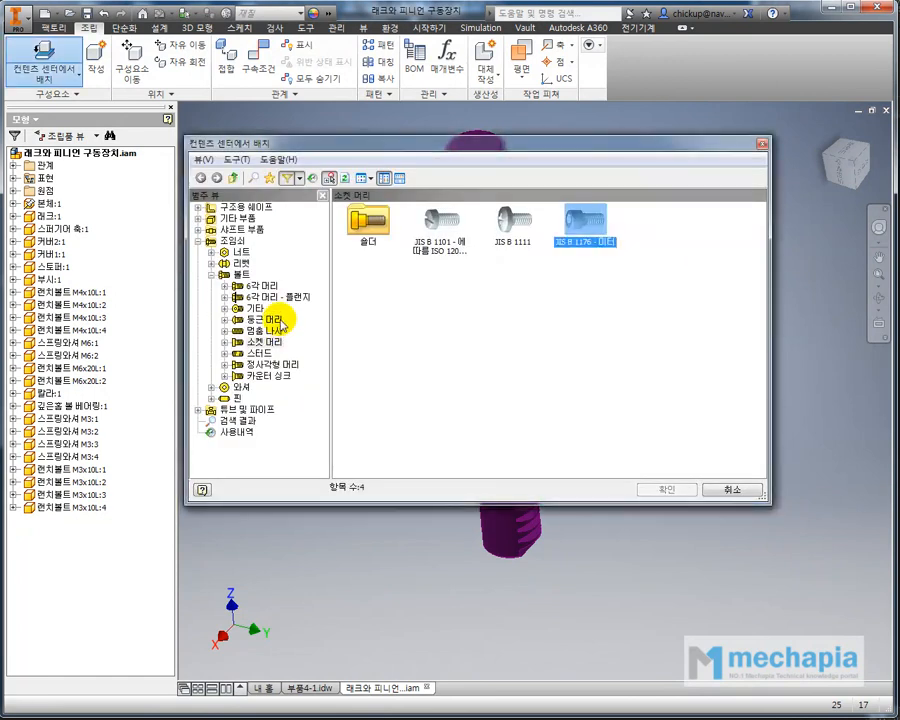
- Place one JIS B 1176 metric socket head bolt, M4 with 10 mm nominal length, as a standard part beside the assembly and select it
double_click(568, 231)
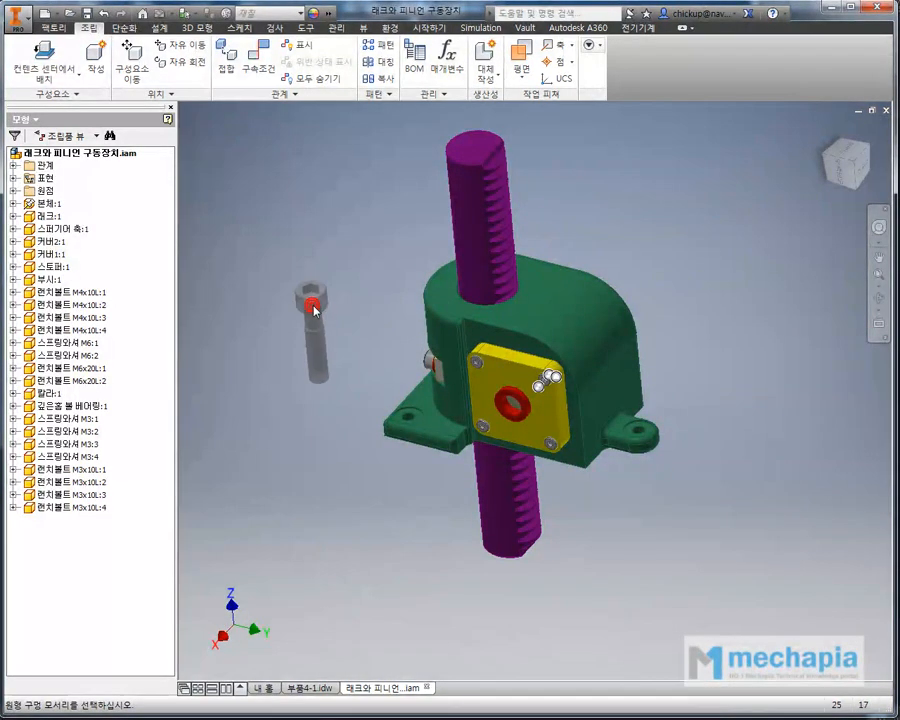
click(316, 307)
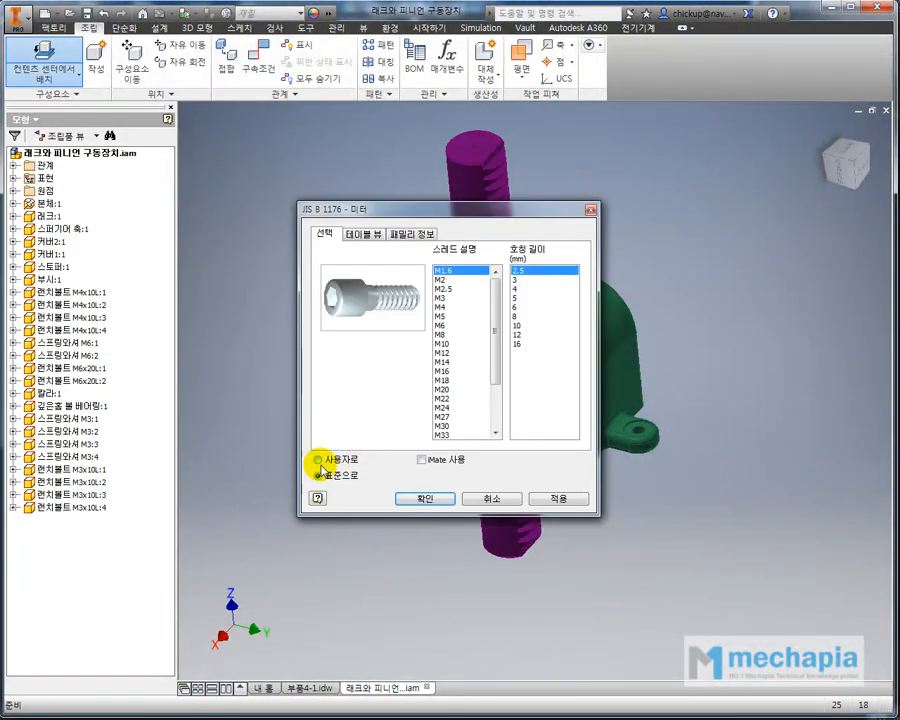
click(442, 307)
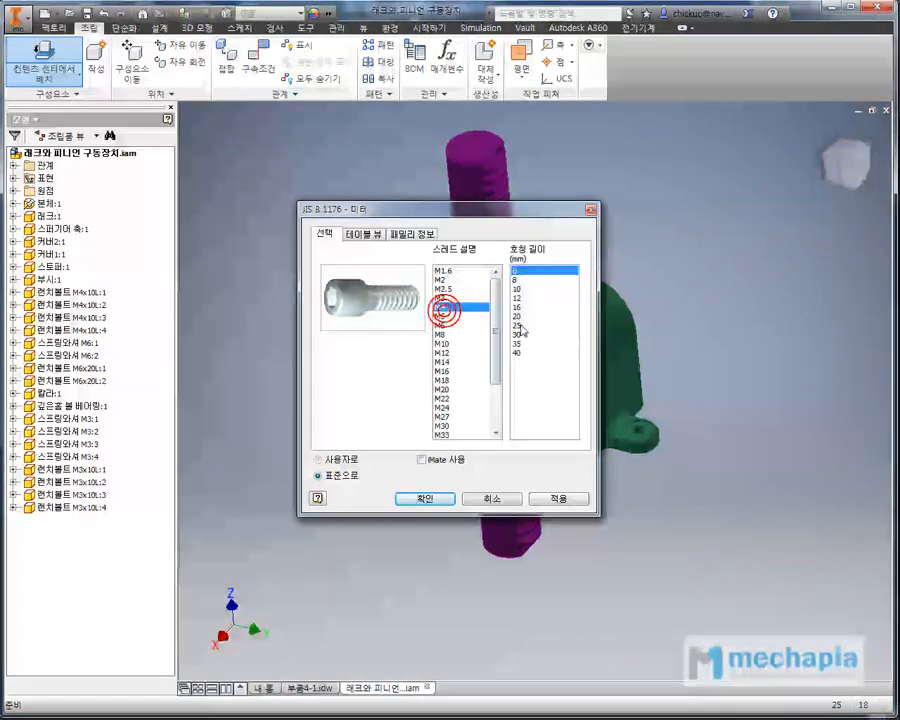
double_click(527, 289)
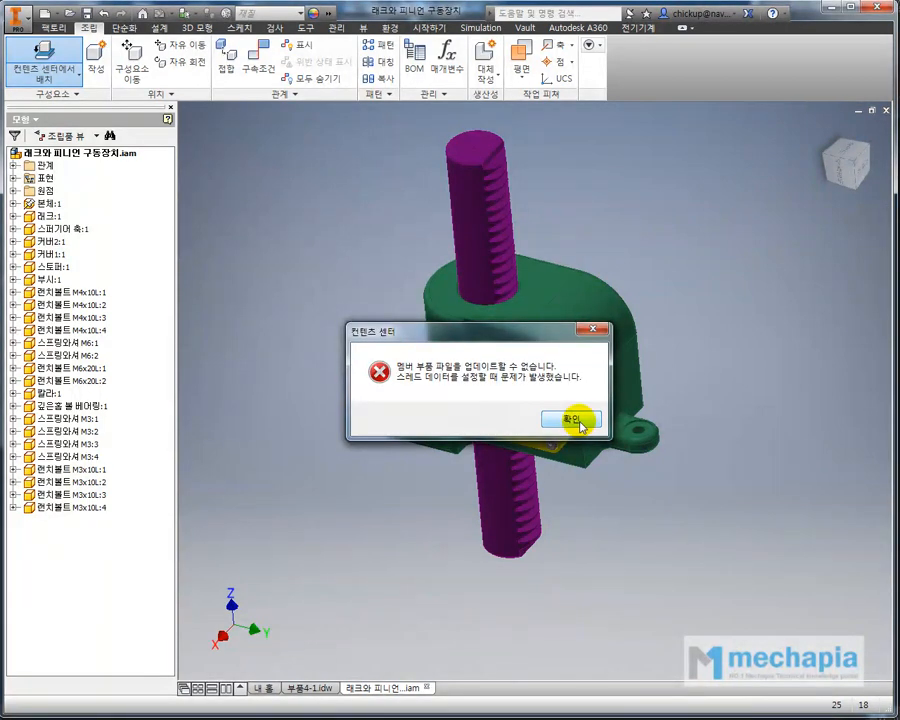
click(578, 423)
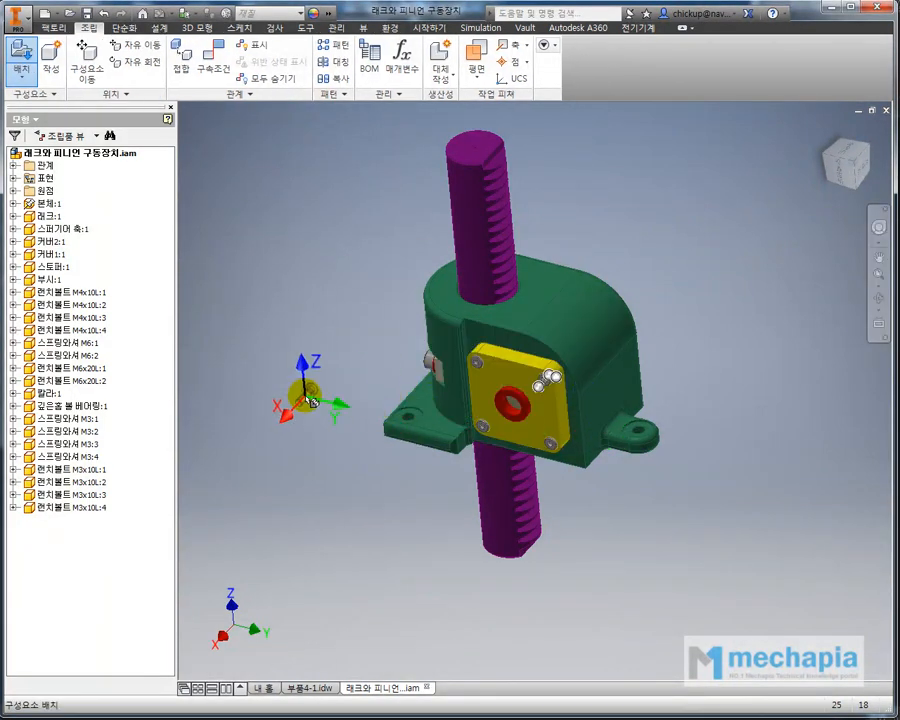
click(305, 397)
scroll(302, 422, down, 5)
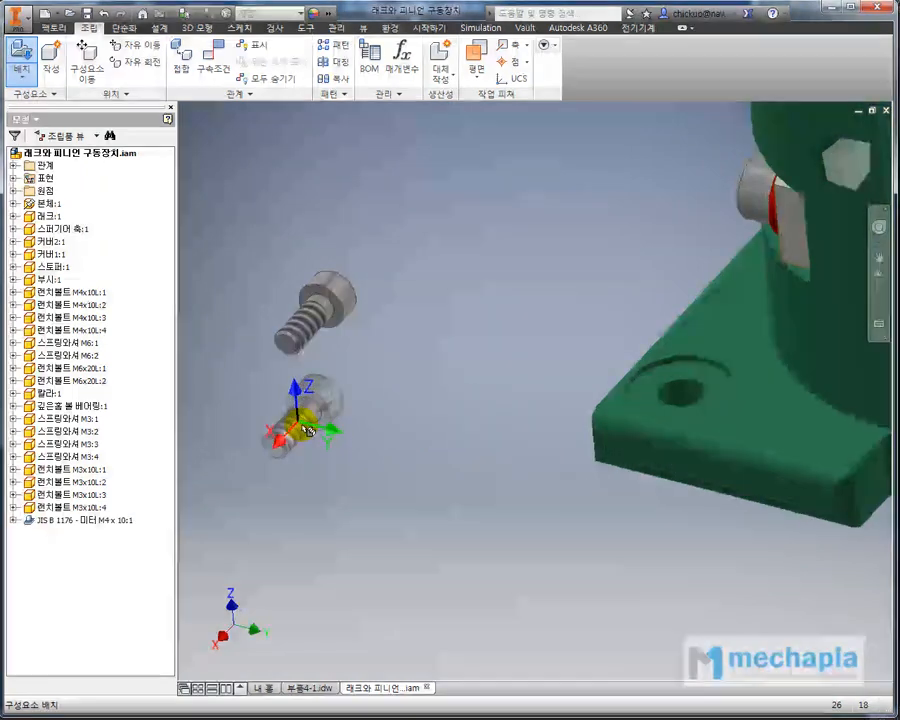
key(Escape)
click(312, 333)
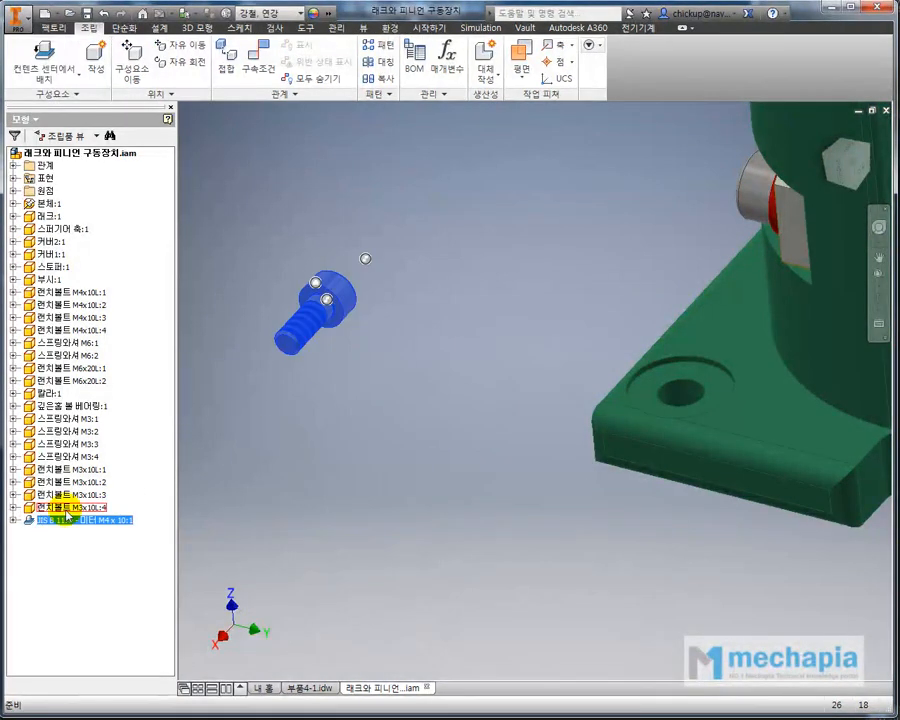
- Copy the JIS B 1176 M4 x 10 bolt and paste five copies beside the assembly
click(345, 458)
click(323, 314)
click(352, 394)
click(314, 324)
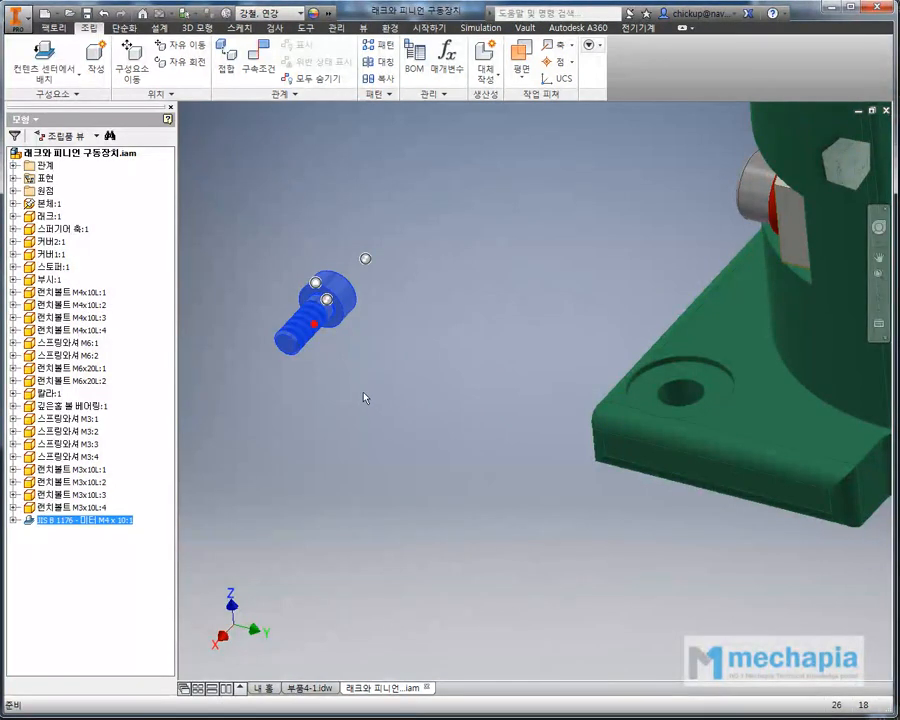
key(ctrl+c)
key(ctrl+v)
key(ctrl+v)
key(ctrl+v)
key(ctrl+v)
key(ctrl+v)
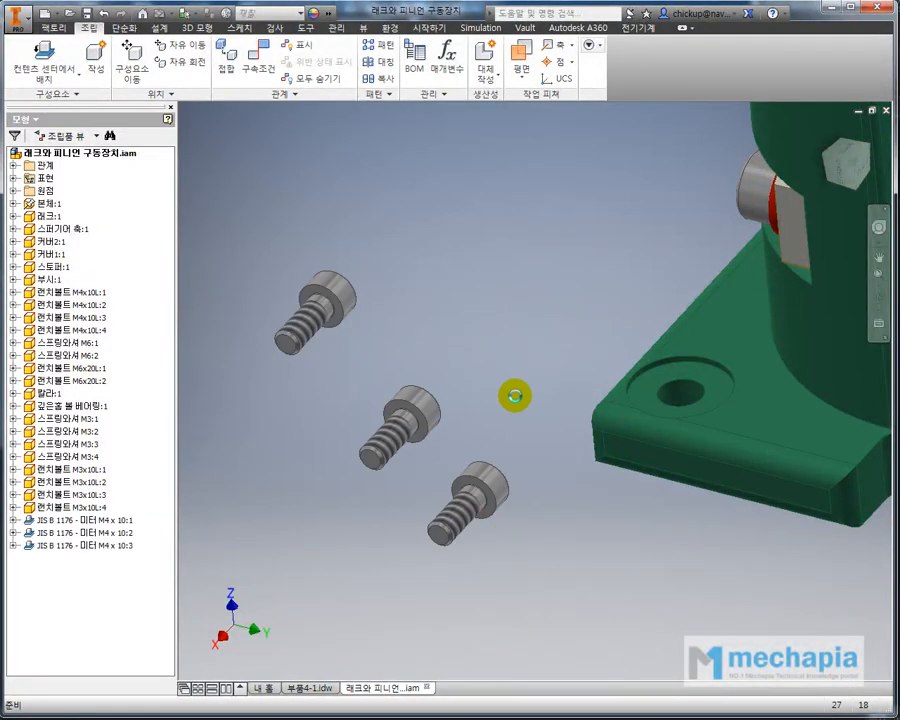
click(441, 253)
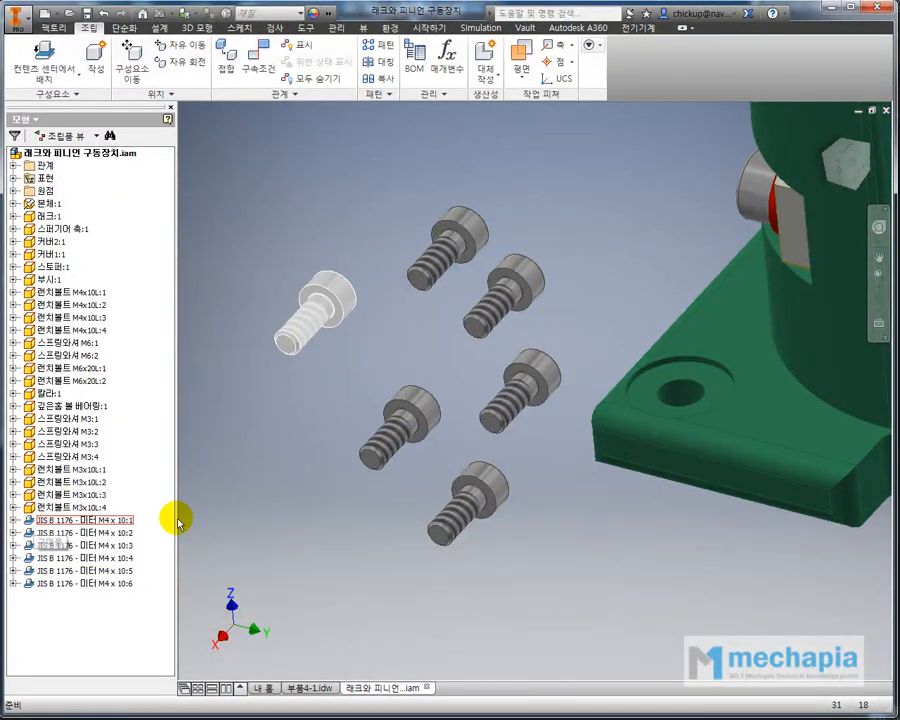
- Switch to the 부품4-1 drawing, check its purchased parts list for the JIS B 1176 bolts, and compare with the bolts in the assembly
click(309, 688)
mouse_move(431, 558)
middle_down()
mouse_move(423, 441)
mouse_move(407, 430)
middle_up()
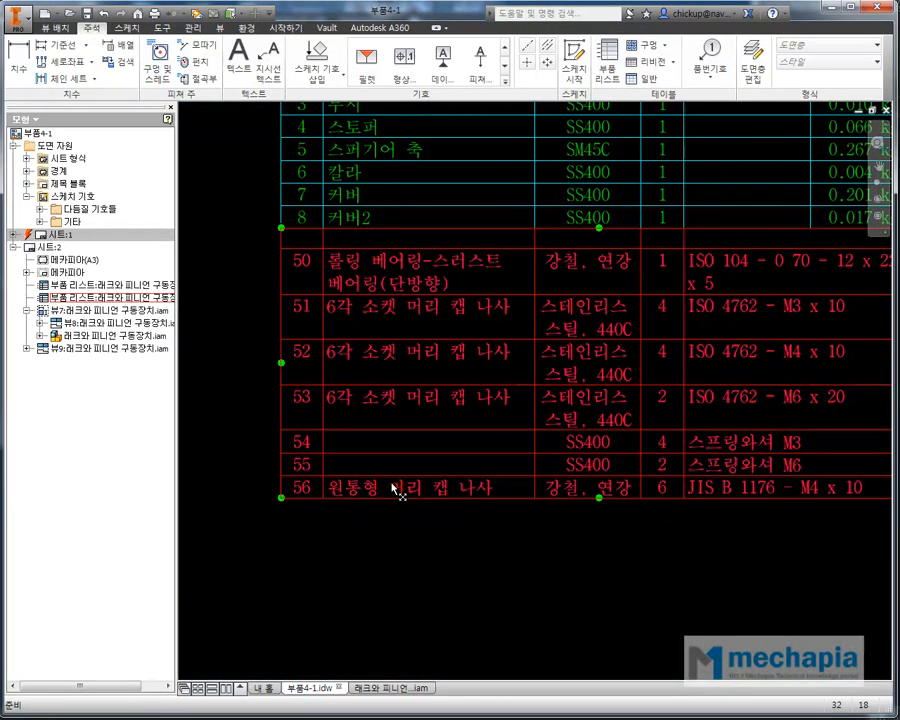
scroll(416, 497, up, 3)
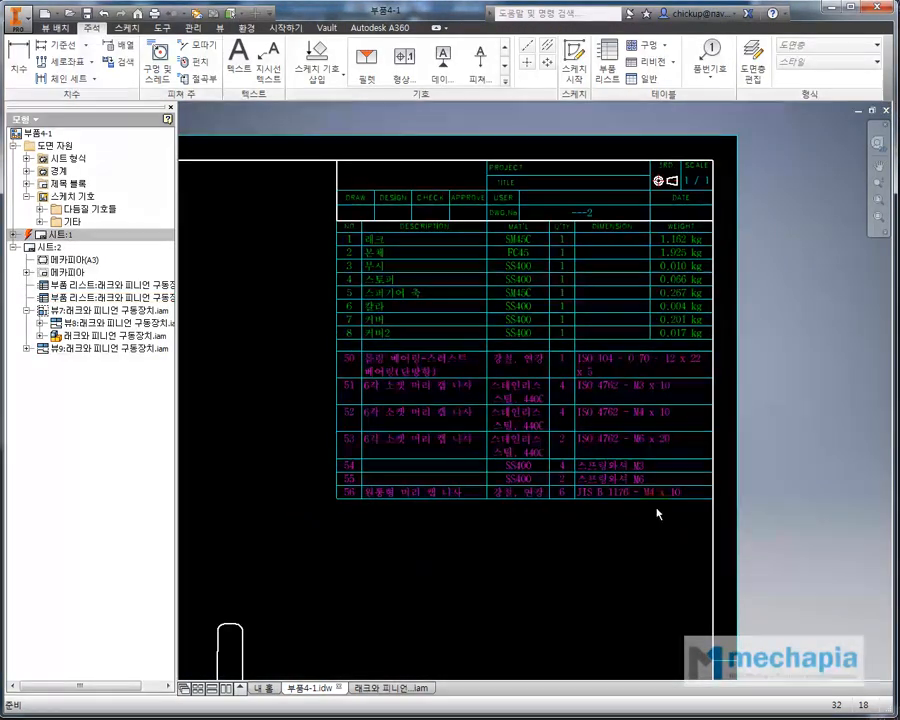
click(380, 688)
scroll(415, 470, up, 5)
shift+middle_drag(436, 444, 566, 434)
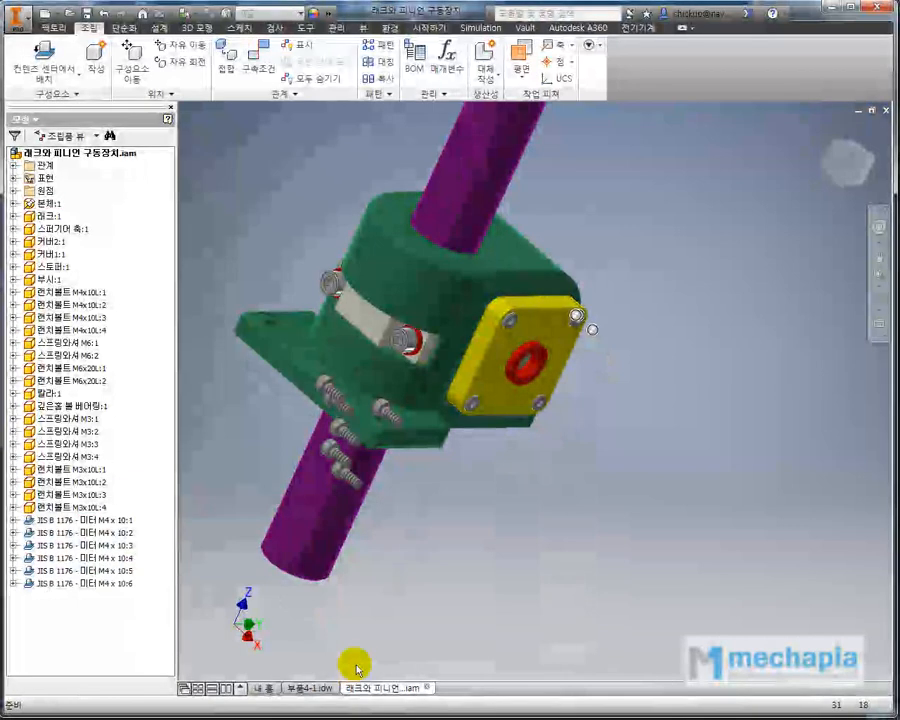
- Return to the 부품4-1 drawing and examine the JIS B 1176 - M4 x 10 row of the purchased parts list
click(310, 688)
click(532, 407)
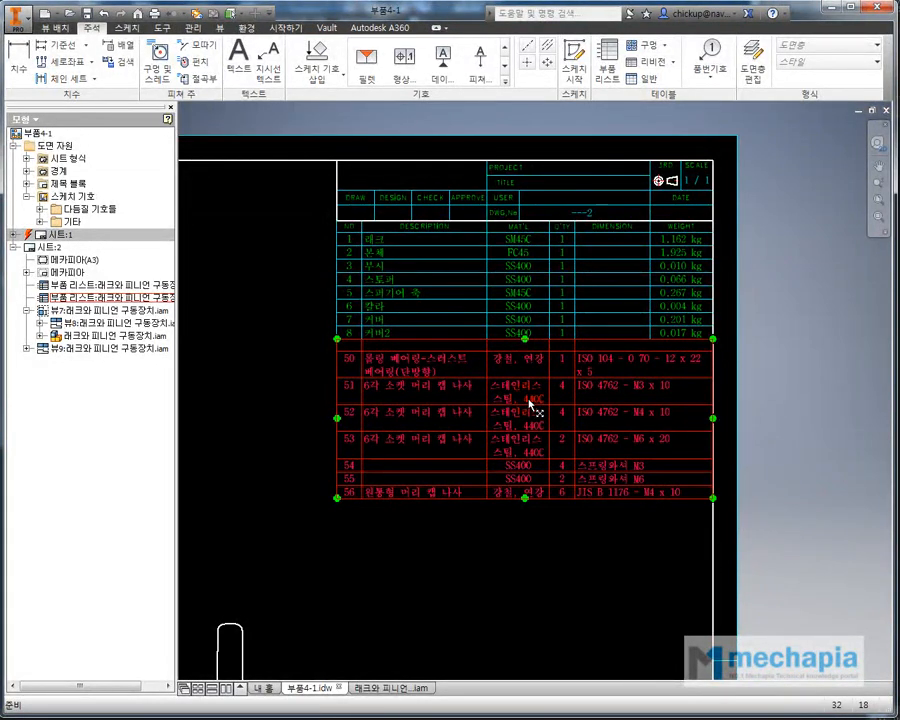
click(454, 516)
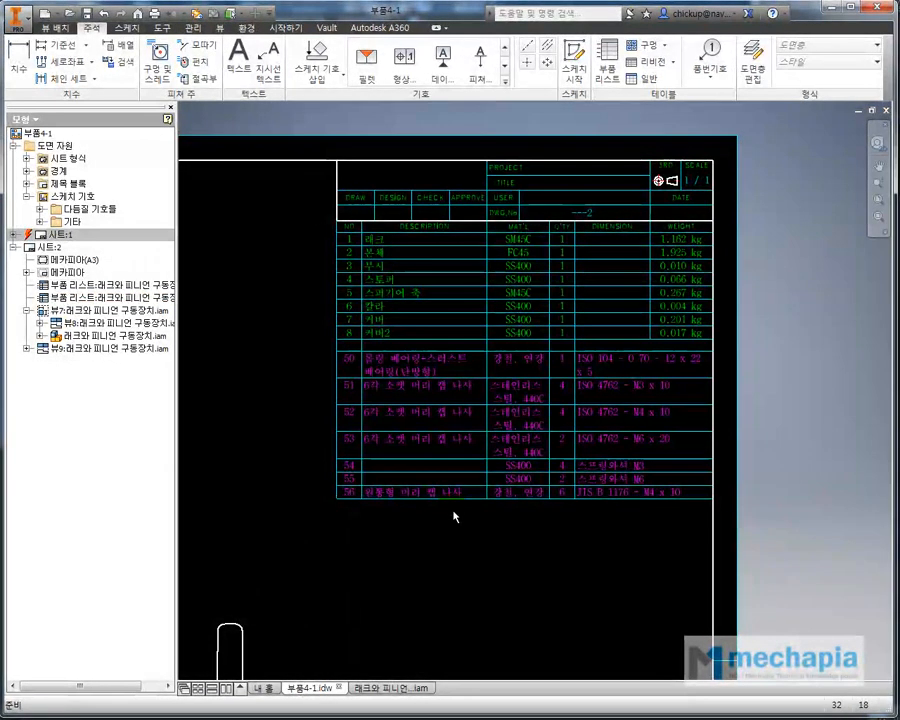
scroll(454, 516, up, 3)
scroll(454, 516, down, 3)
click(450, 499)
click(467, 537)
scroll(467, 537, up, 3)
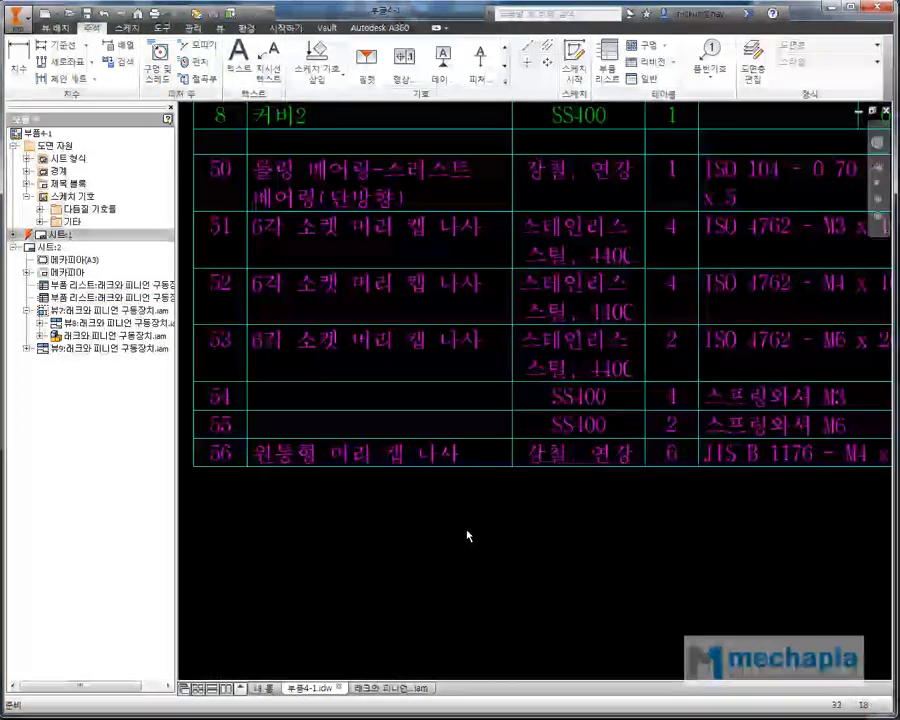
click(443, 457)
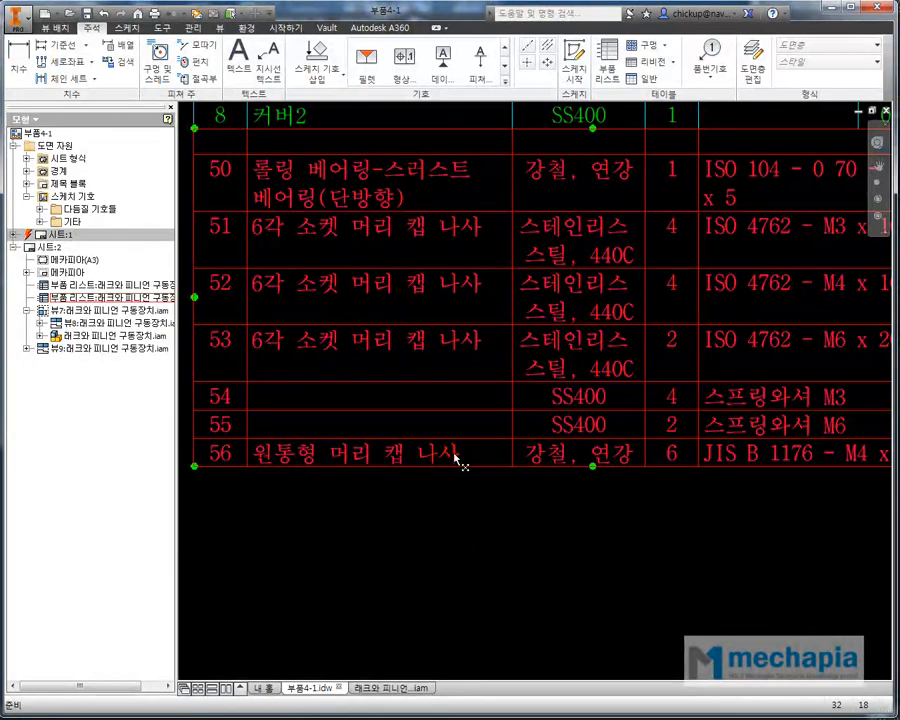
scroll(457, 458, down, 3)
click(496, 498)
middle_drag(496, 498, 484, 522)
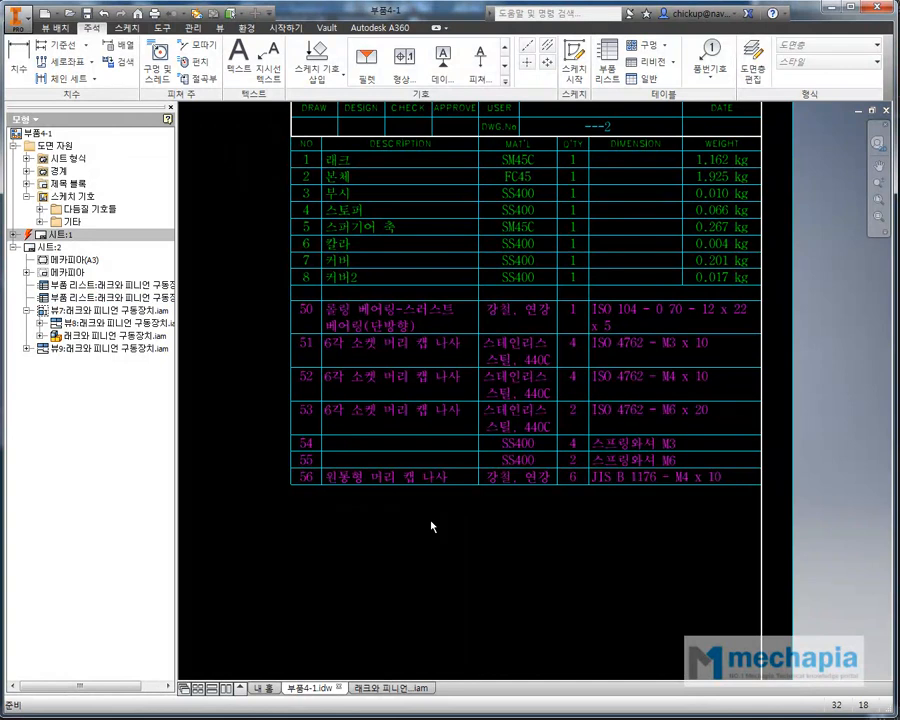
- Add a standard content filter set to 표준 컨텐츠 없음 to the 메카피아 구매품 리스트 parts list style and save the style
click(399, 489)
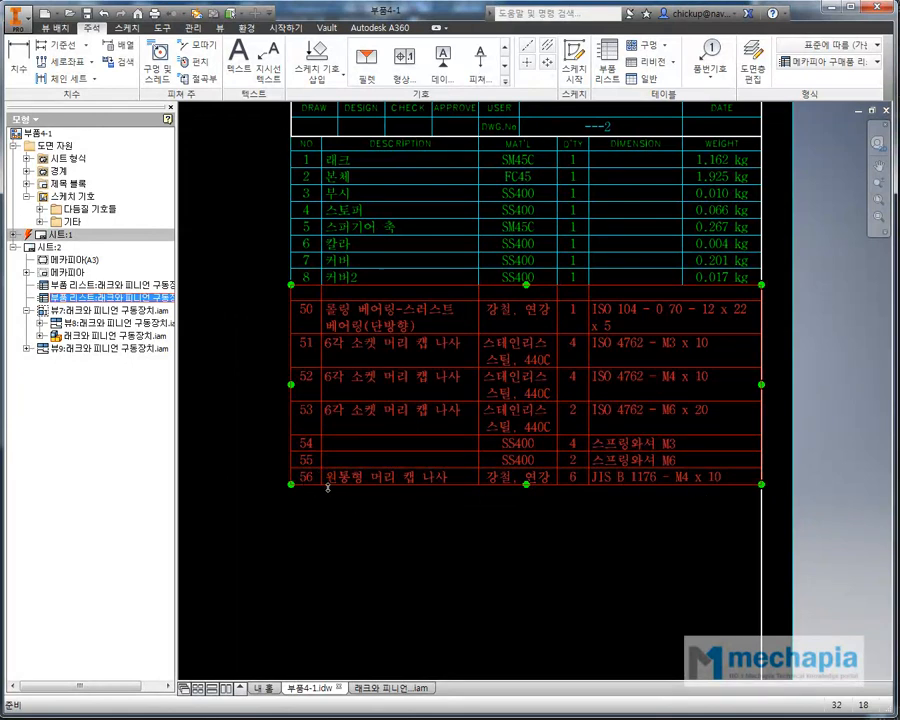
right_click(421, 483)
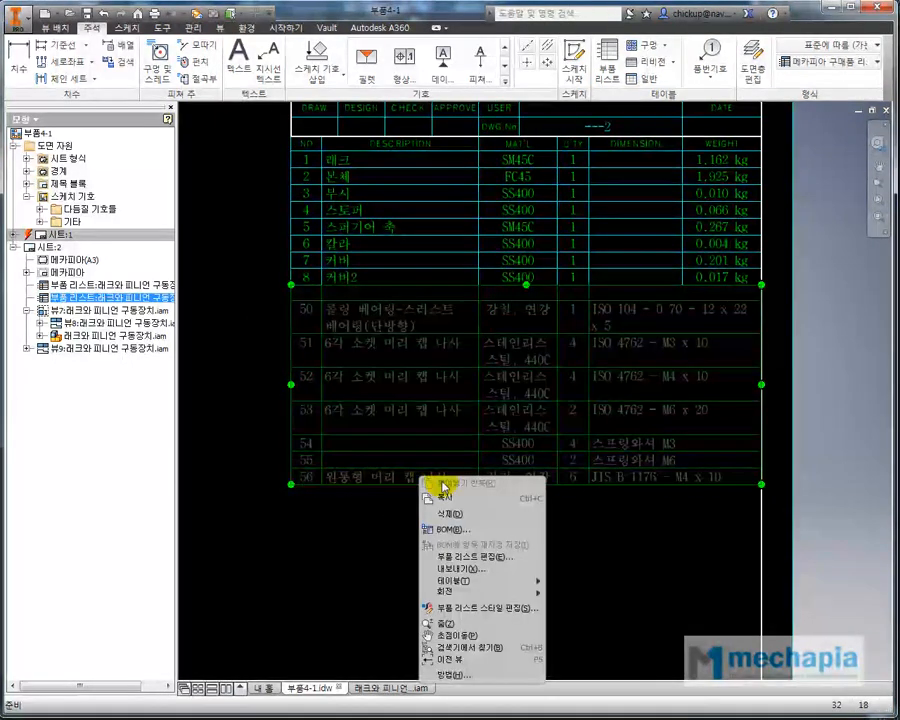
click(492, 606)
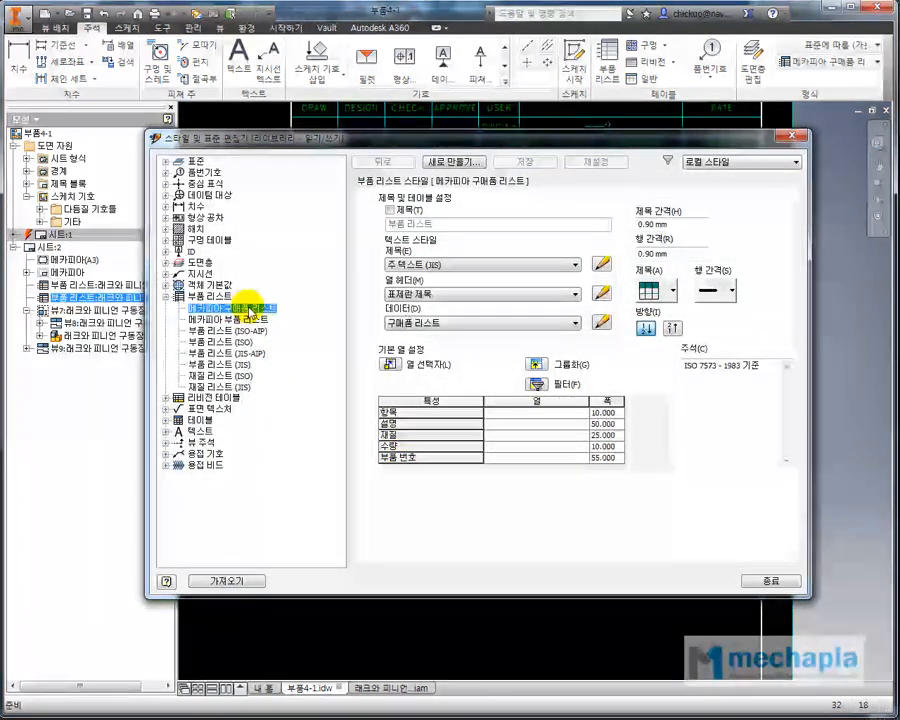
click(536, 384)
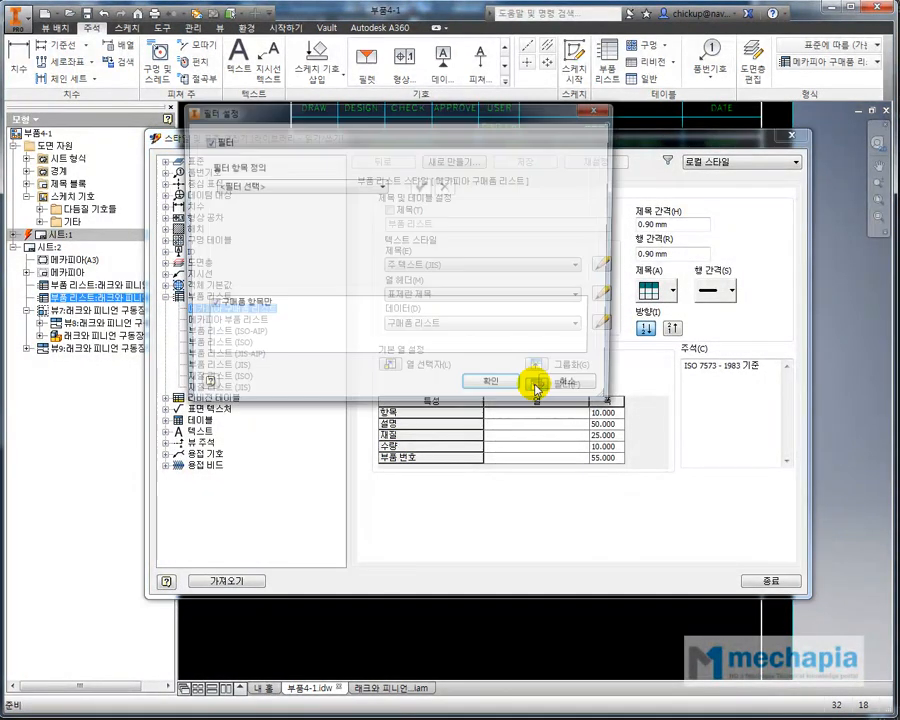
click(289, 186)
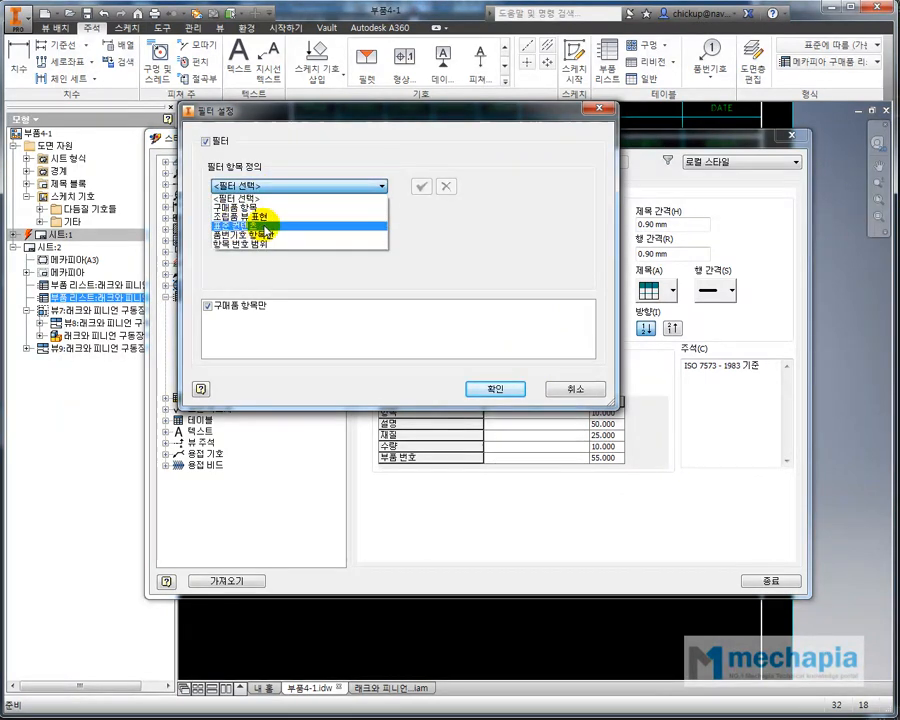
click(265, 225)
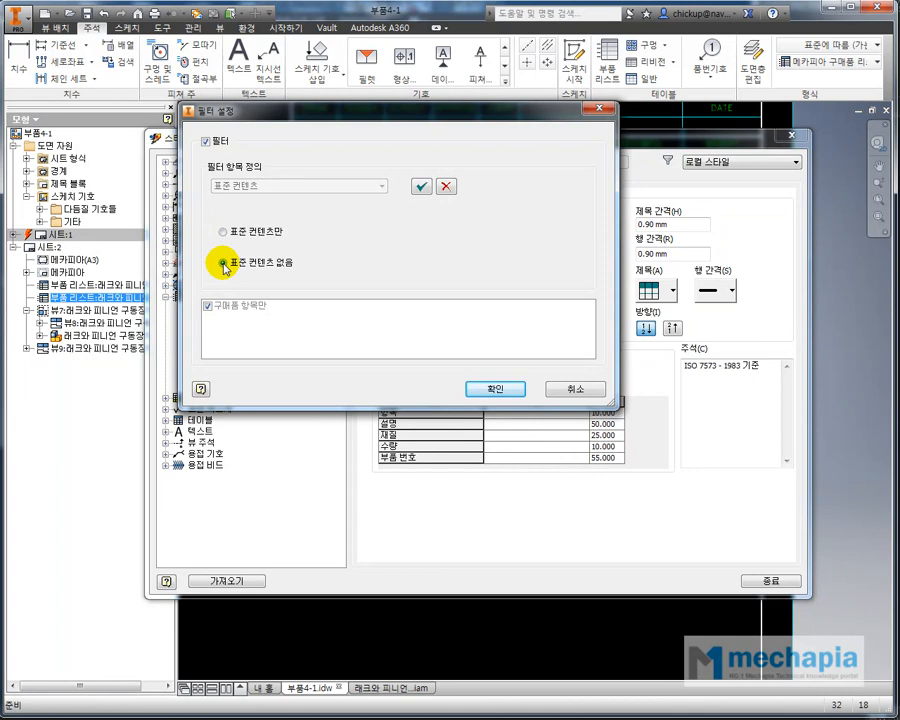
click(421, 186)
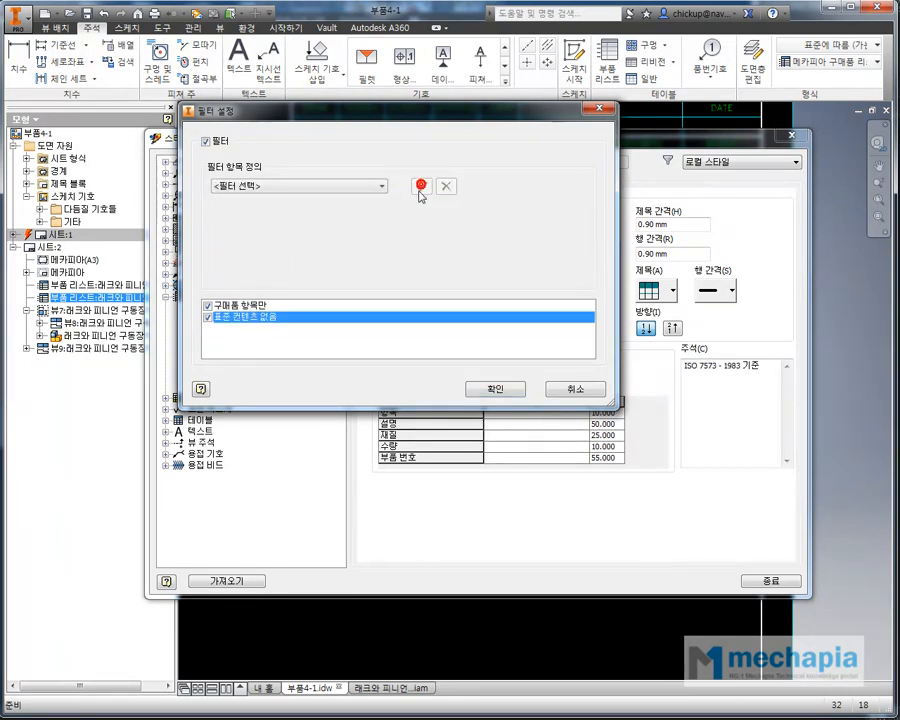
click(497, 389)
click(520, 163)
click(772, 582)
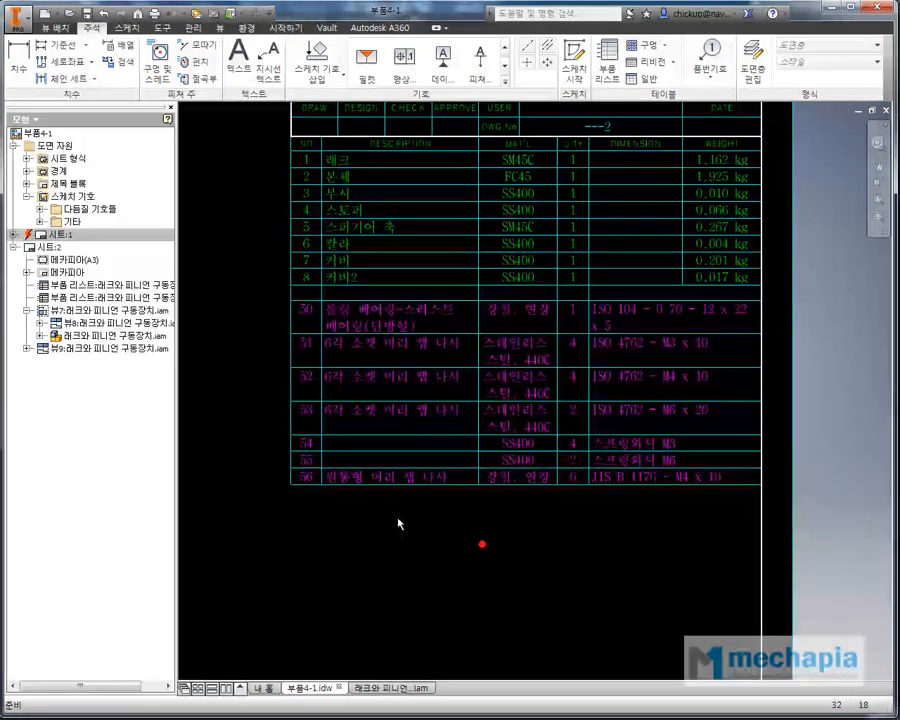
- Reapply the 메카피아 구매품 리스트 style to the purchased parts list
click(409, 487)
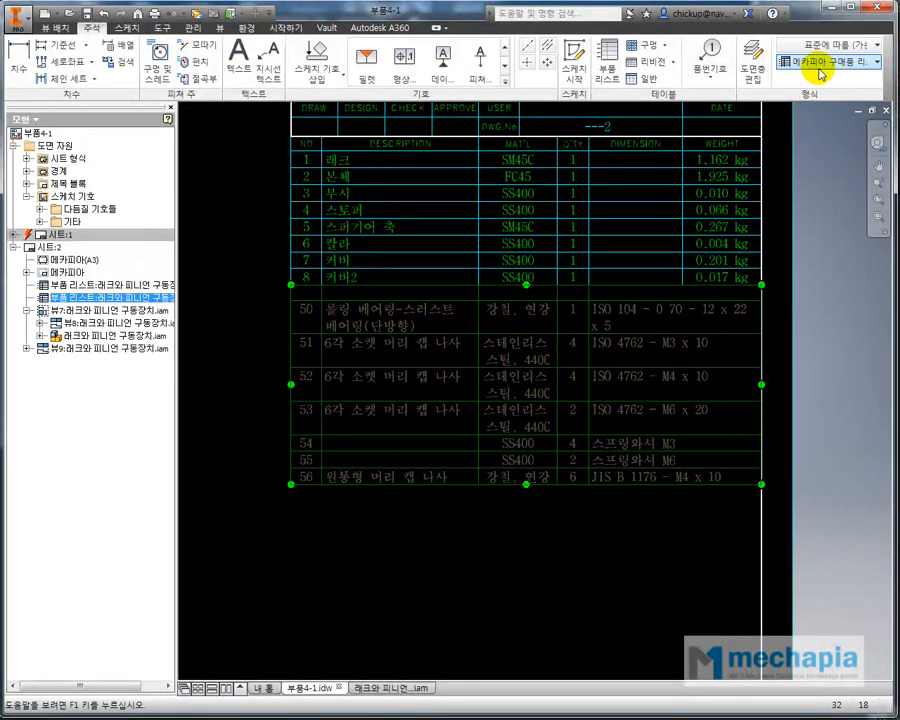
click(828, 62)
click(824, 92)
click(412, 500)
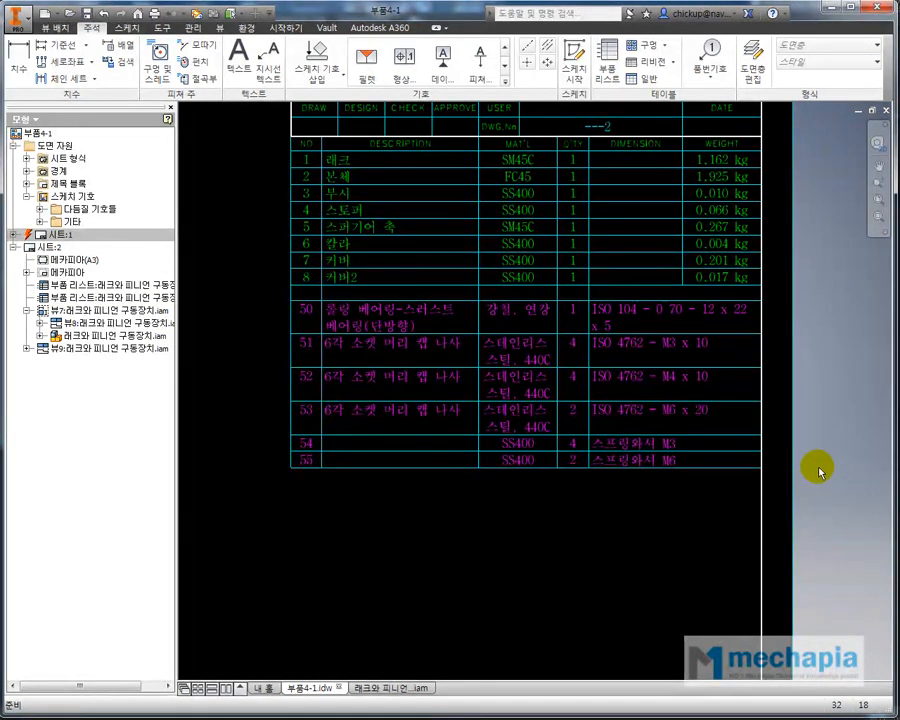
- Switch to the rack and pinion assembly and delete the six loose JIS B 1176 M4 x 10 bolts
click(381, 688)
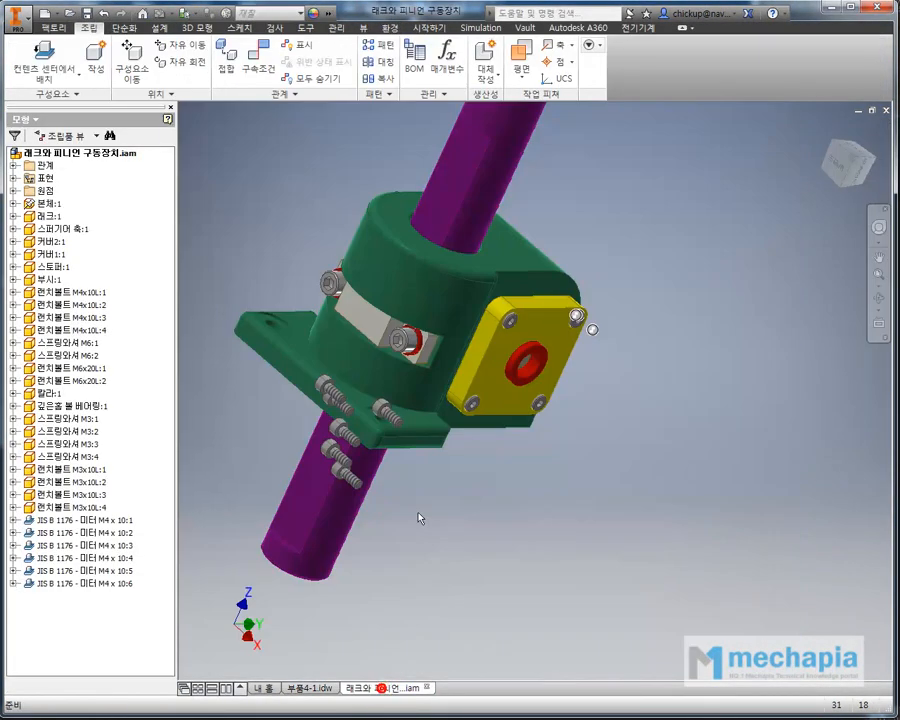
middle_drag(419, 517, 436, 526)
drag(484, 566, 403, 374)
key(Delete)
shift+middle_drag(418, 357, 508, 385)
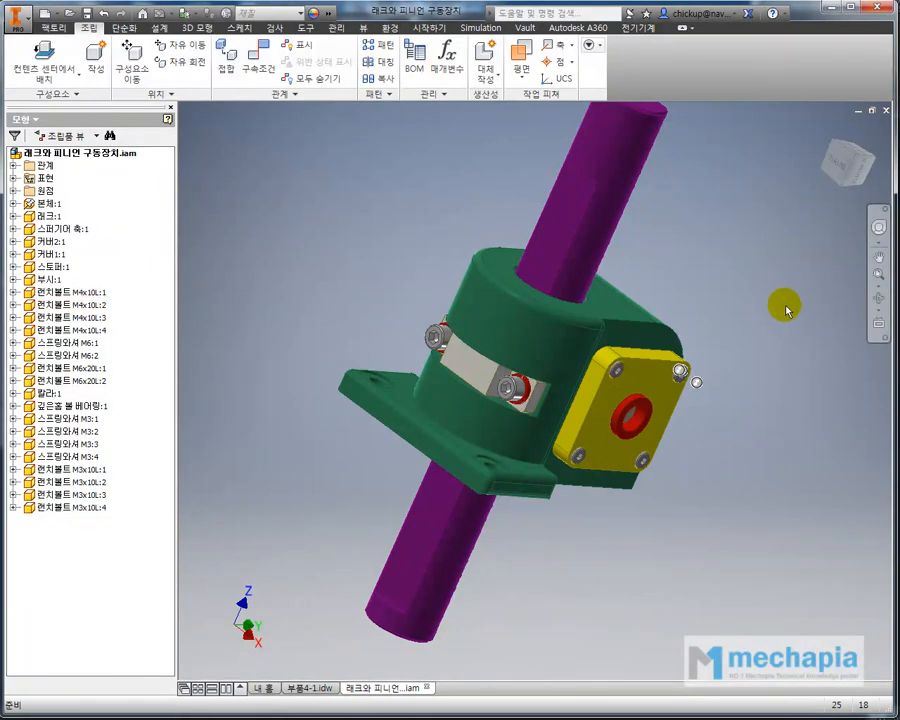
shift+middle_drag(768, 340, 752, 413)
scroll(752, 413, down, 3)
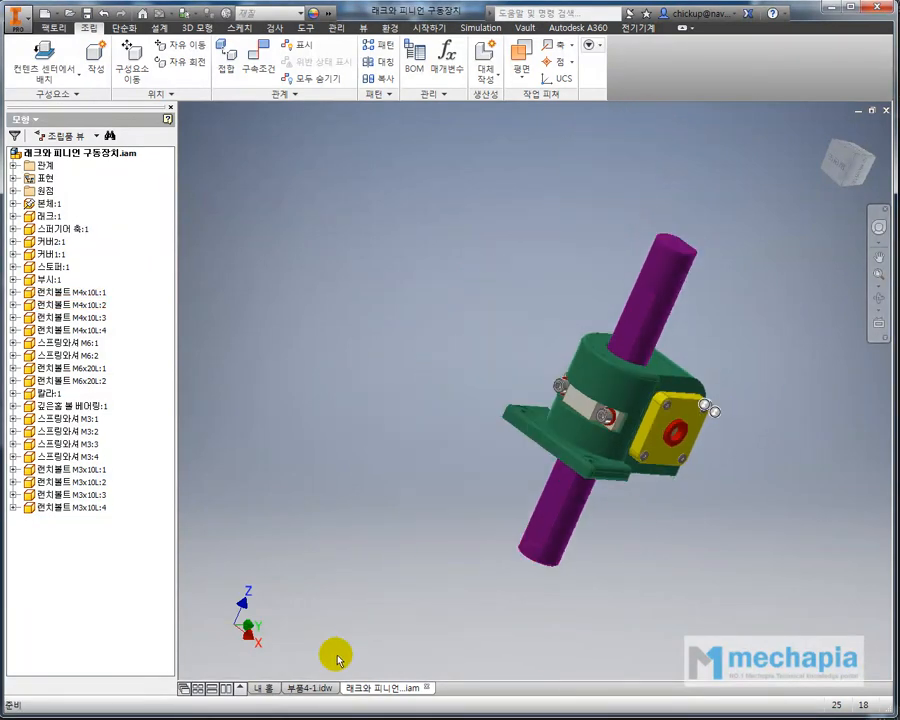
- Compare the parts lists of the 부품4-1 drawing with the parts table of the lifter drawing in AutoCAD Mechanical
click(309, 688)
scroll(477, 507, down, 3)
middle_drag(460, 444, 460, 470)
scroll(473, 368, up, 3)
click(356, 316)
key(Escape)
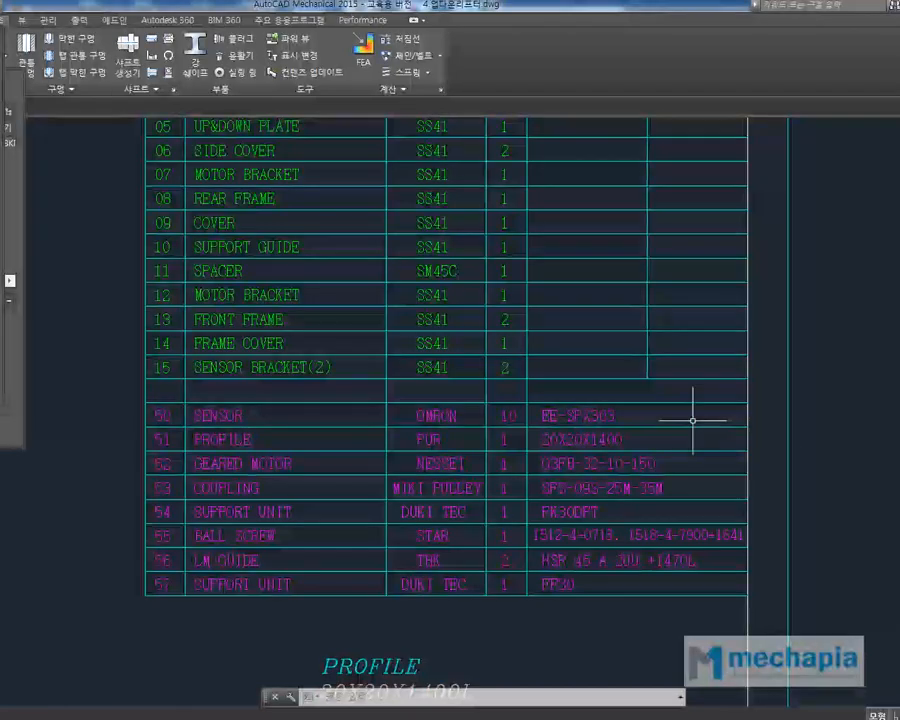
scroll(690, 414, down, 3)
mouse_move(590, 470)
middle_down()
mouse_move(514, 390)
mouse_move(513, 404)
middle_up()
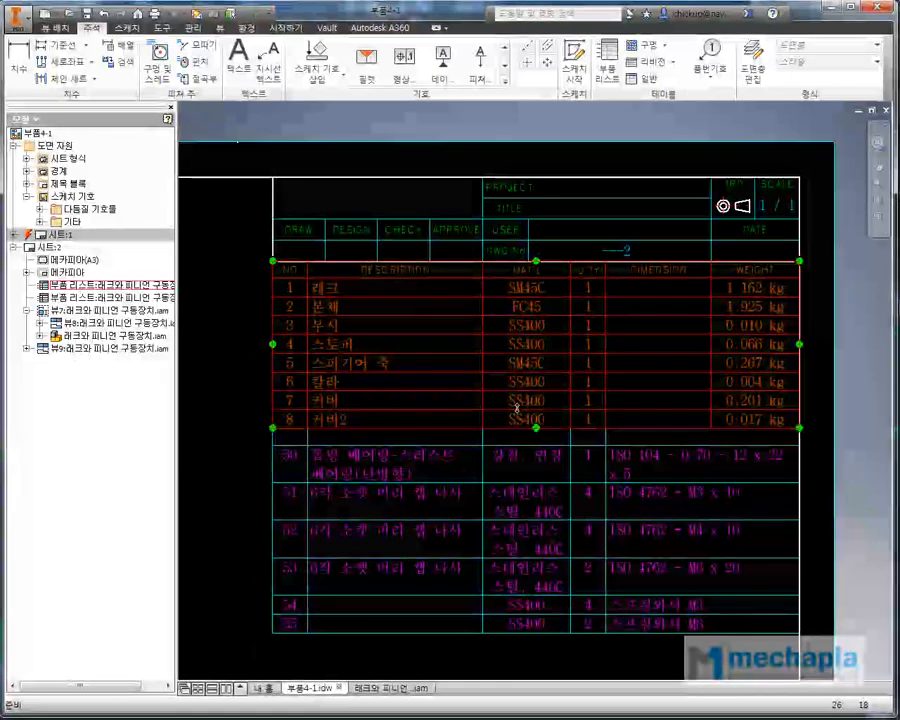
key(Escape)
scroll(457, 432, down, 2)
scroll(380, 398, up, 3)
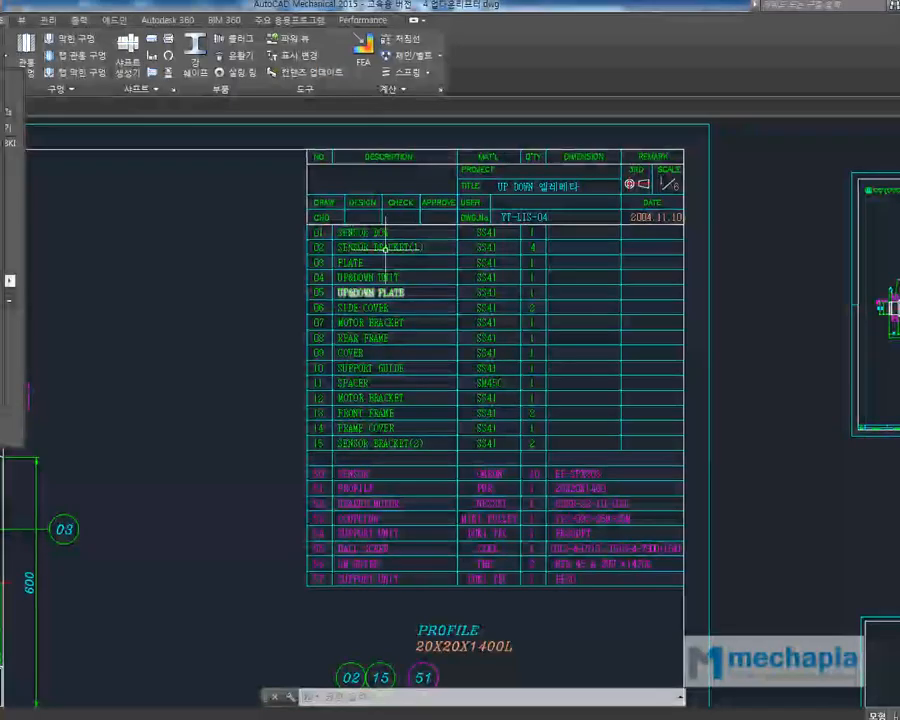
scroll(385, 246, up, 4)
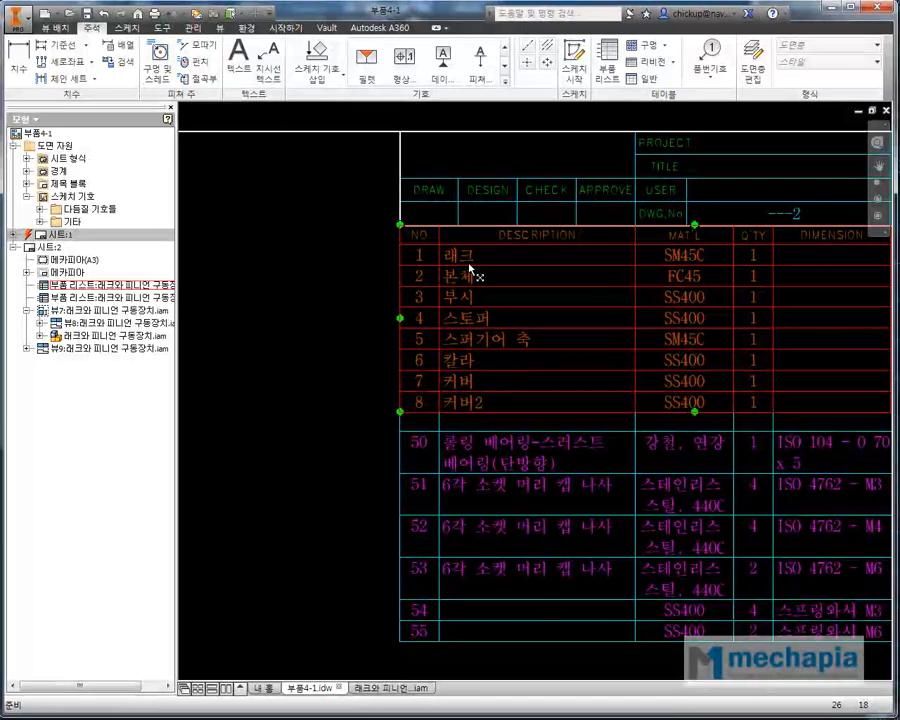
- Open the 메카피아 부품 리스트 style of the fabricated parts list and examine its row spacing against the table
right_click(470, 268)
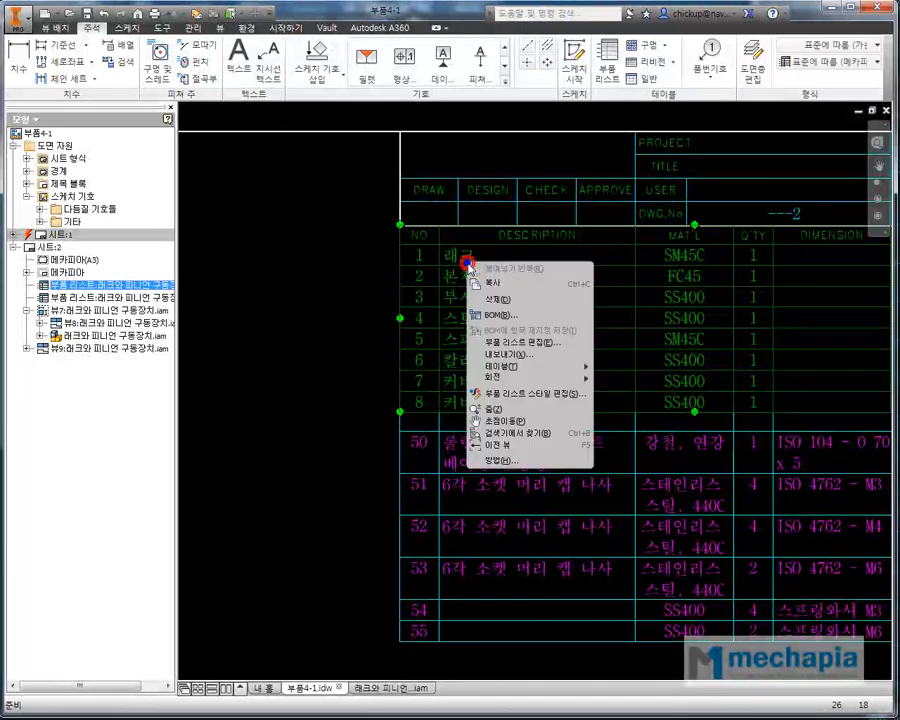
click(541, 401)
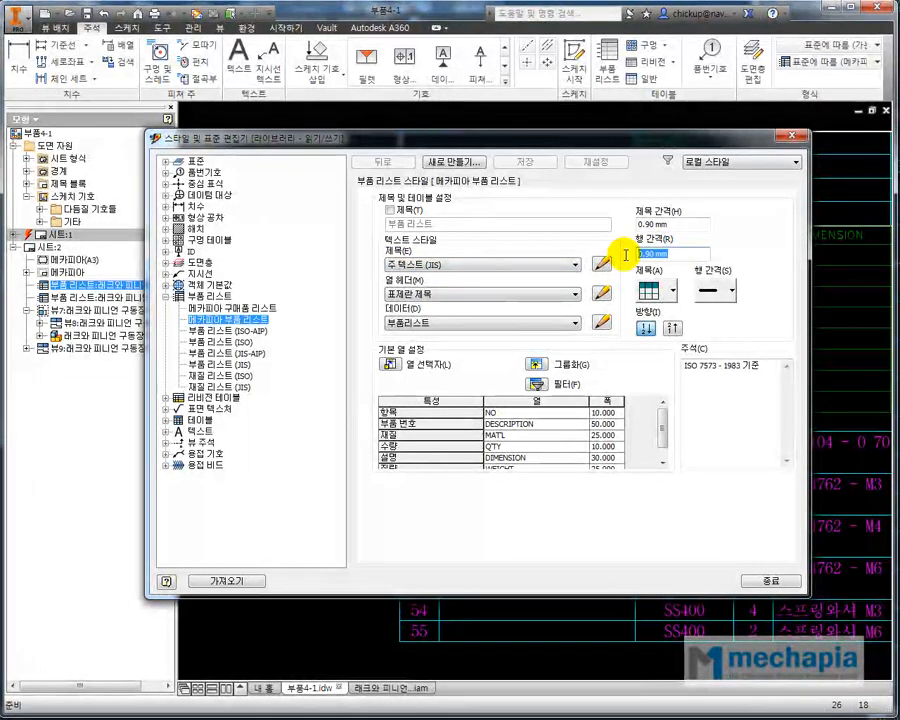
drag(480, 137, 198, 231)
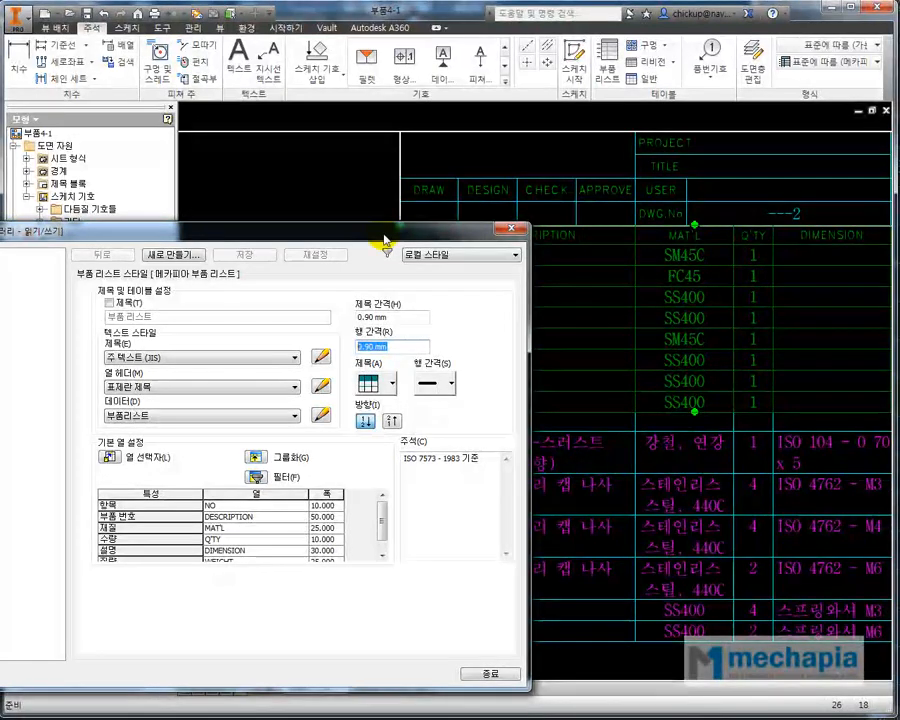
drag(387, 236, 622, 143)
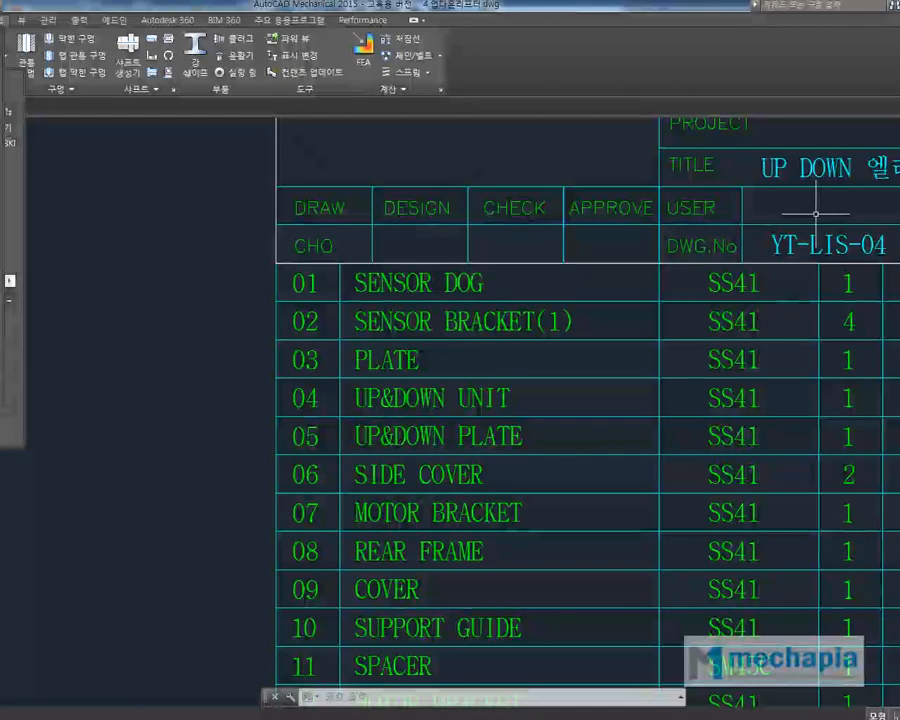
- Measure the height of the SUPPORT GUIDE row in the lifter drawing's parts table with a vertical linear dimension
scroll(810, 206, down, 5)
middle_drag(700, 500, 555, 400)
scroll(785, 385, up, 5)
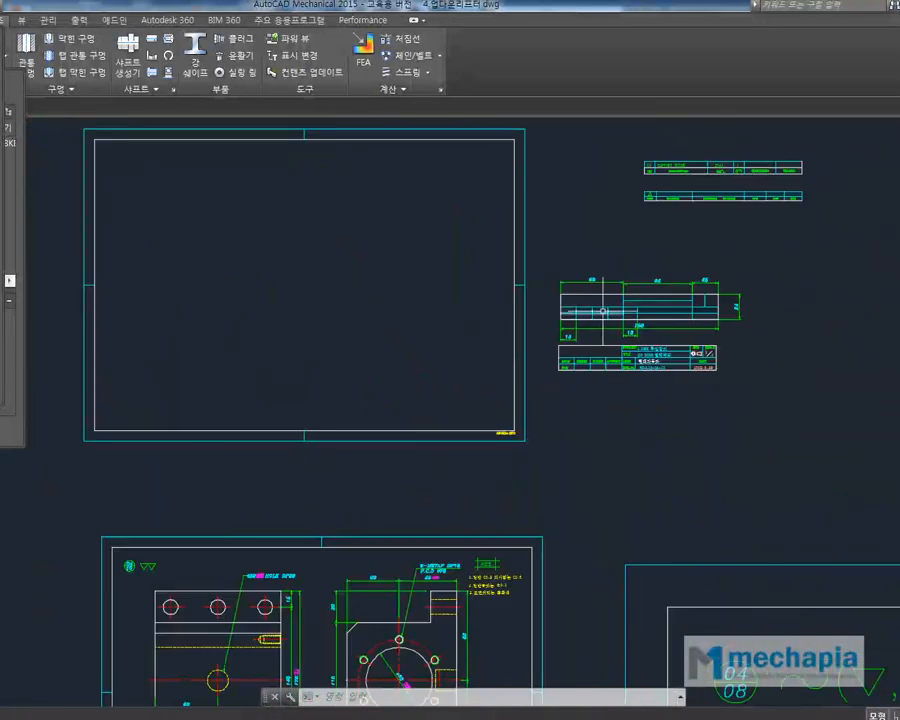
scroll(601, 312, up, 4)
text(LI)
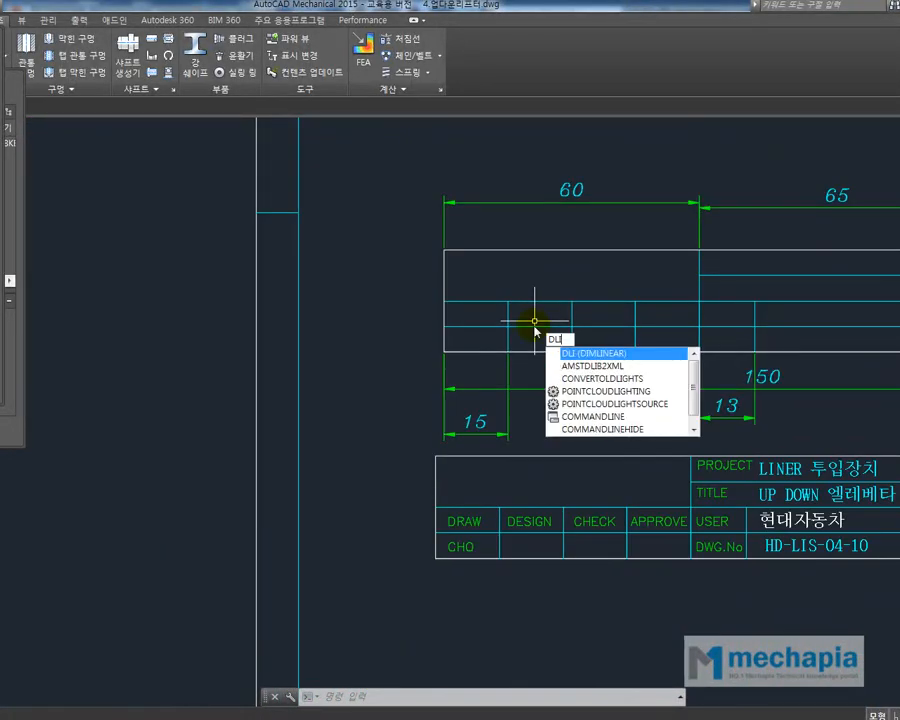
key(Return)
scroll(535, 322, down, 5)
middle_drag(619, 314, 566, 414)
scroll(589, 275, up, 6)
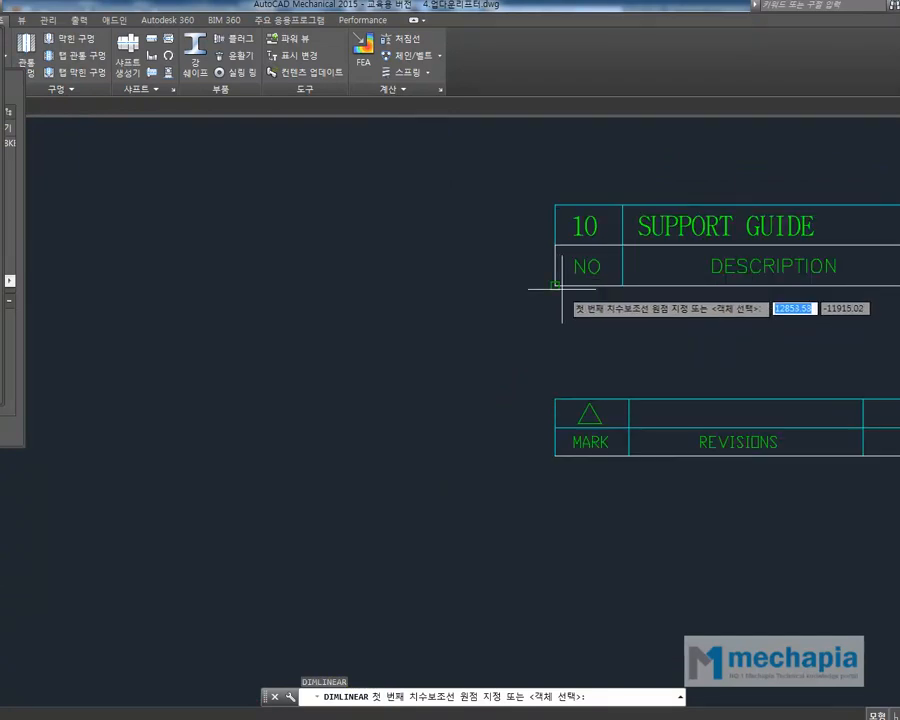
click(555, 245)
click(555, 206)
click(493, 219)
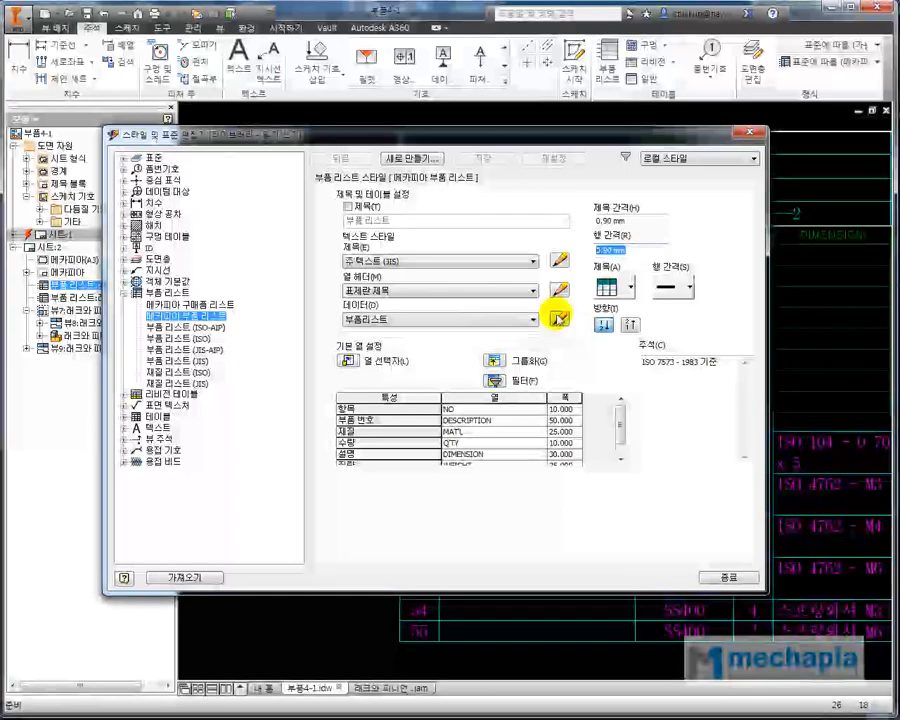
- Back in Inventor, try a row spacing of 6 mm in the 메카피아 부품 리스트 style and save it
double_click(635, 253)
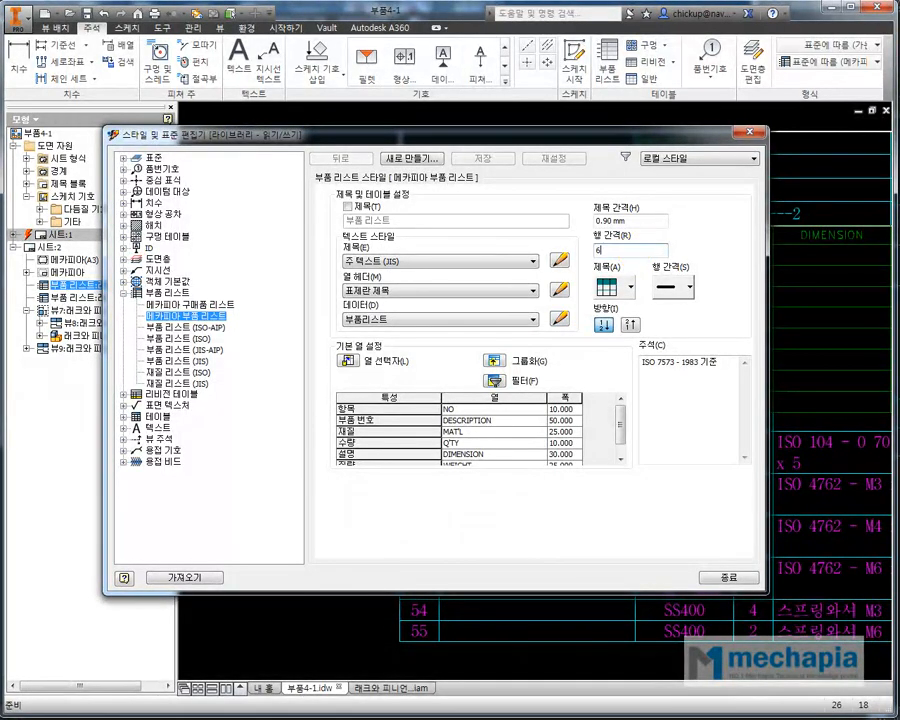
click(485, 159)
click(727, 578)
scroll(643, 505, down, 5)
middle_drag(643, 505, 598, 230)
scroll(556, 317, up, 6)
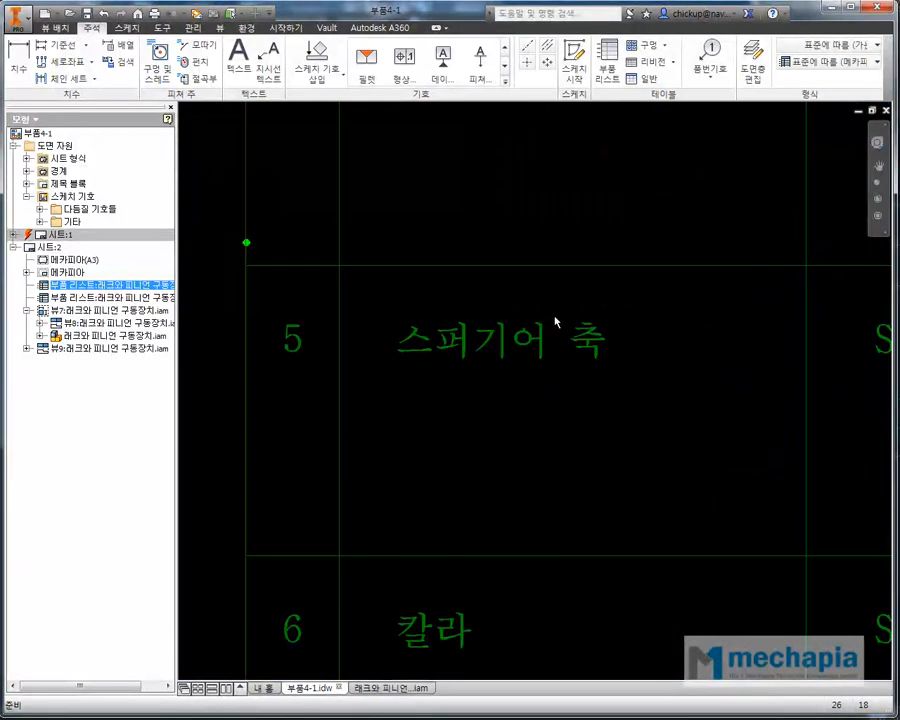
scroll(553, 323, down, 6)
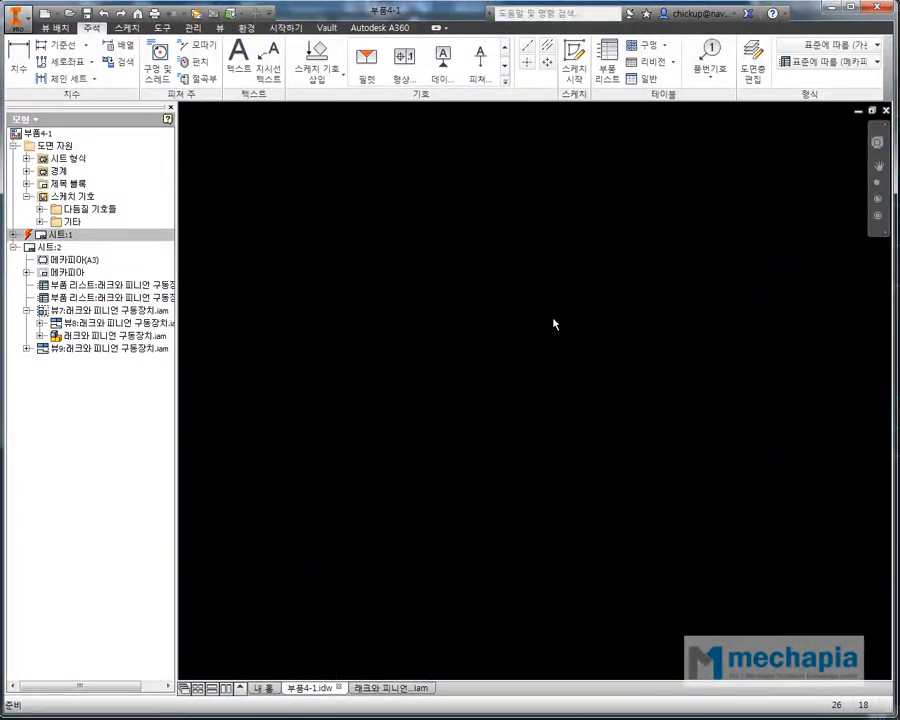
- Set the row spacing of the fabricated parts list's 메카피아 부품 리스트 style to 1.30 mm and save the style
right_click(528, 244)
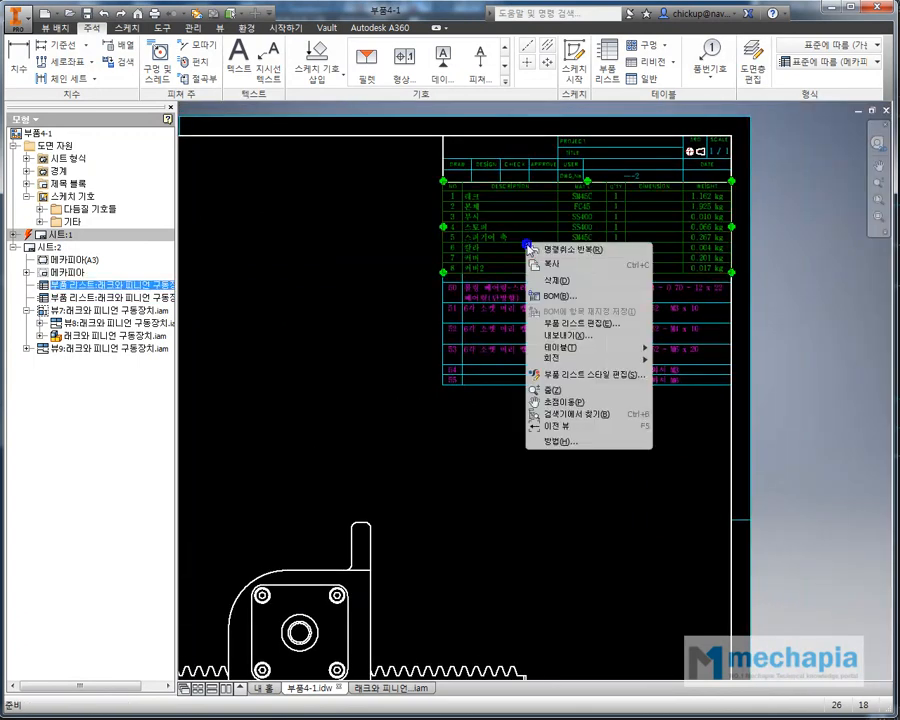
click(578, 375)
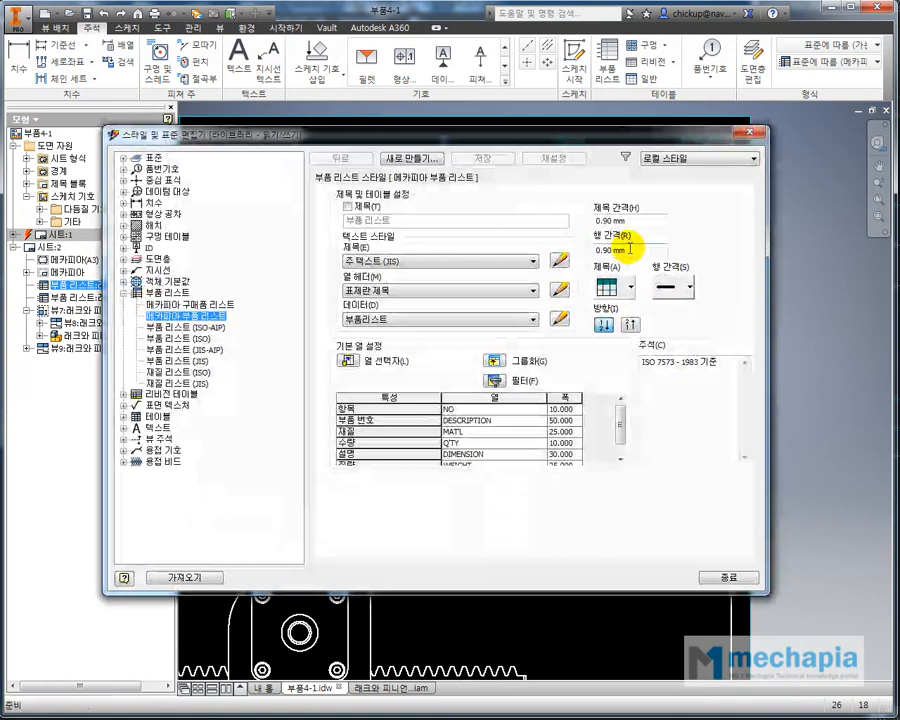
click(627, 247)
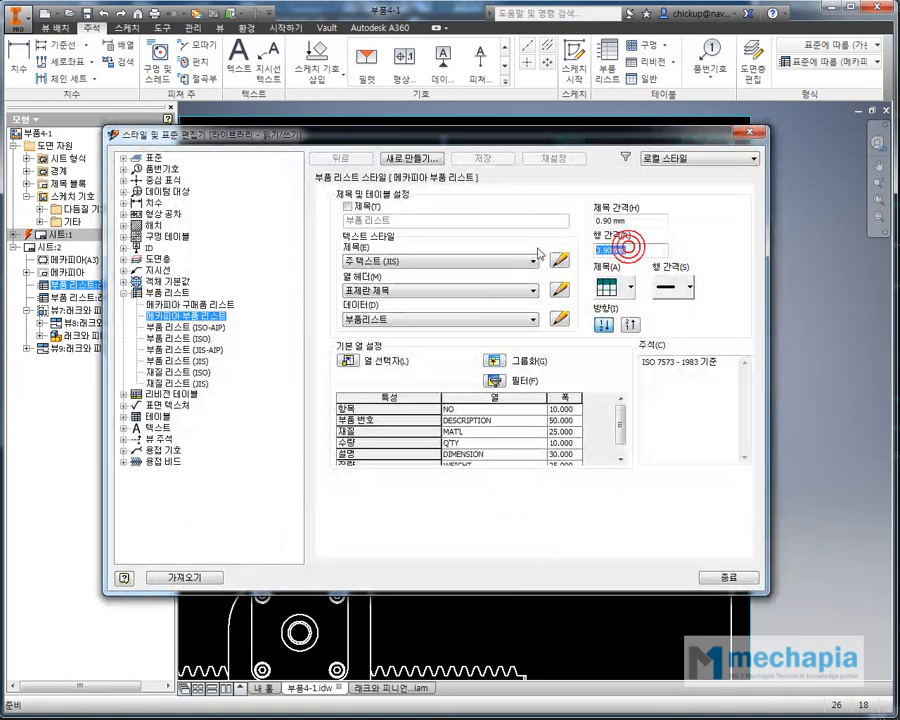
key(Return)
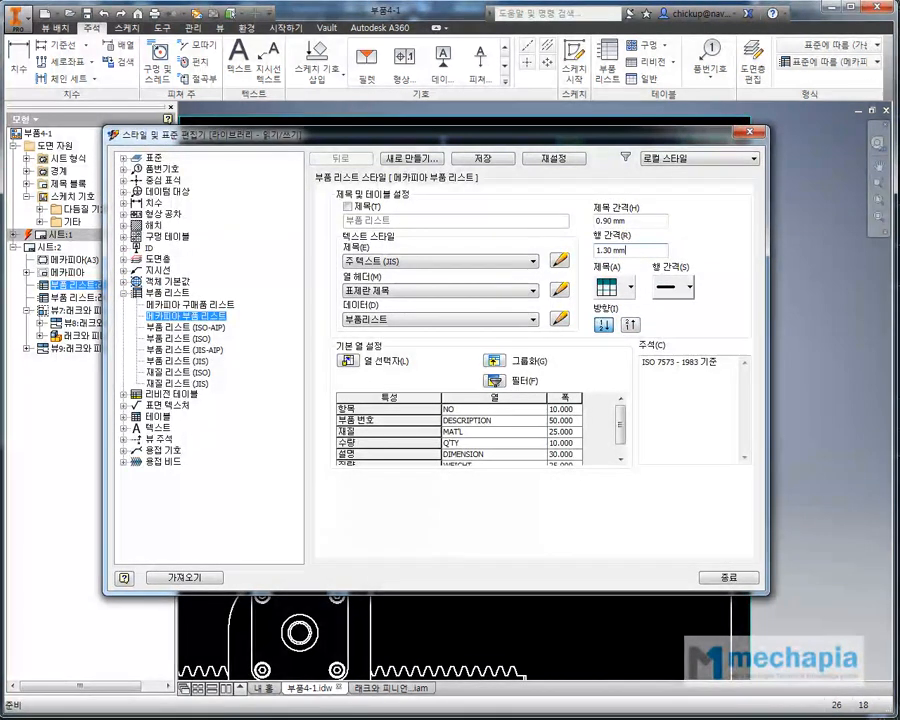
click(482, 158)
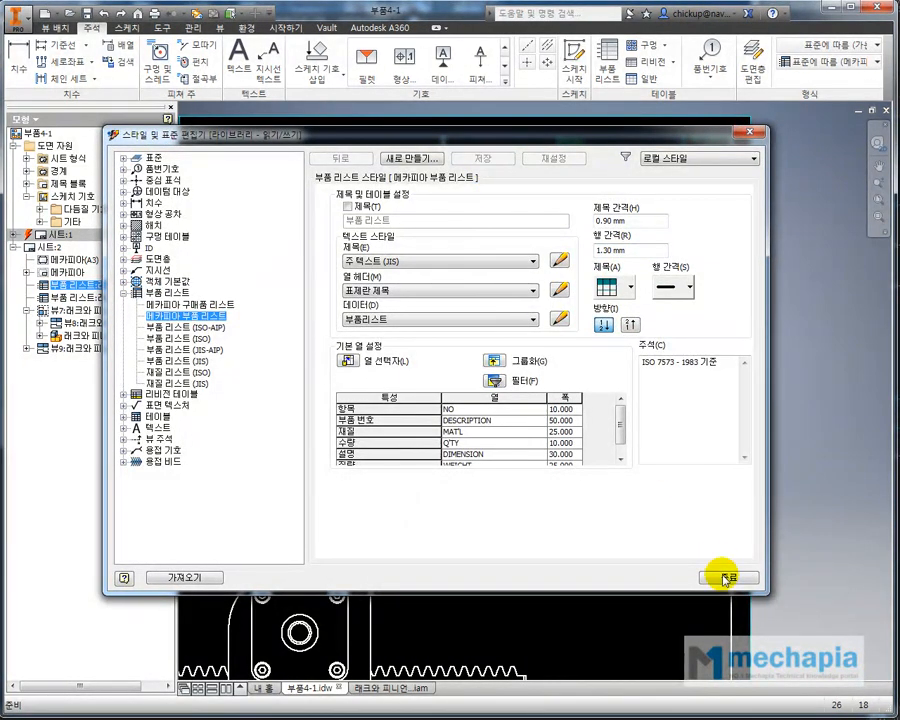
click(729, 578)
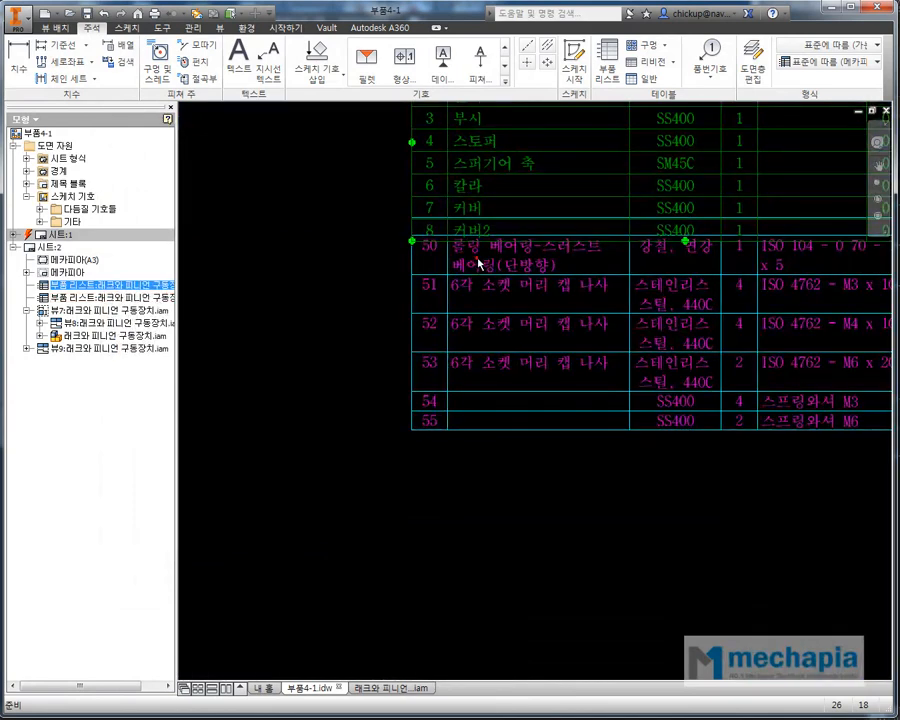
key(Escape)
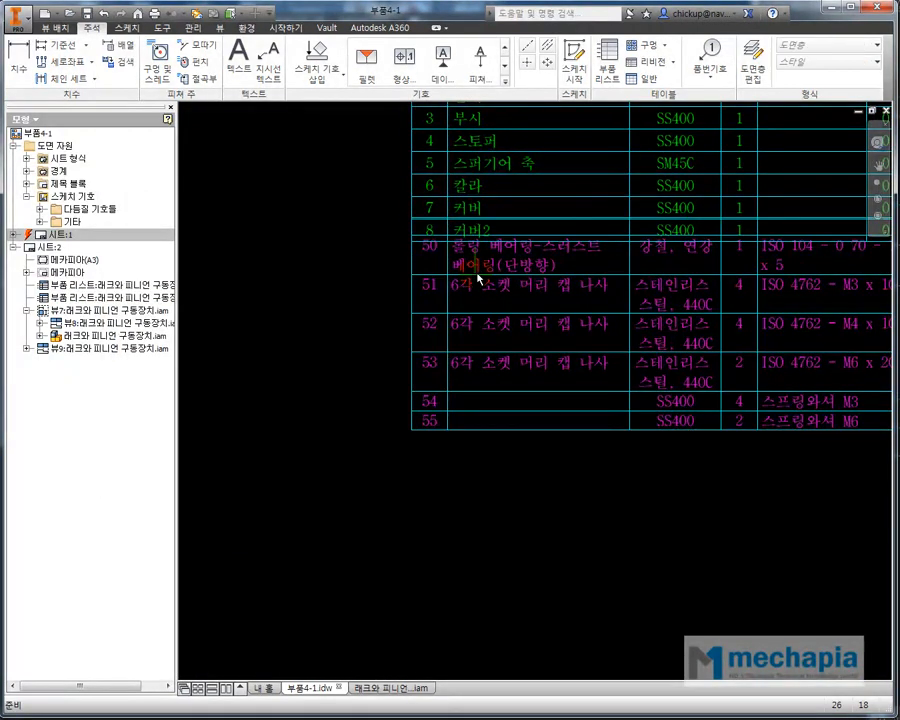
- Move the purchased parts list down so it sits directly against the lower edge of the fabricated parts list
click(480, 263)
drag(478, 250, 476, 270)
click(357, 261)
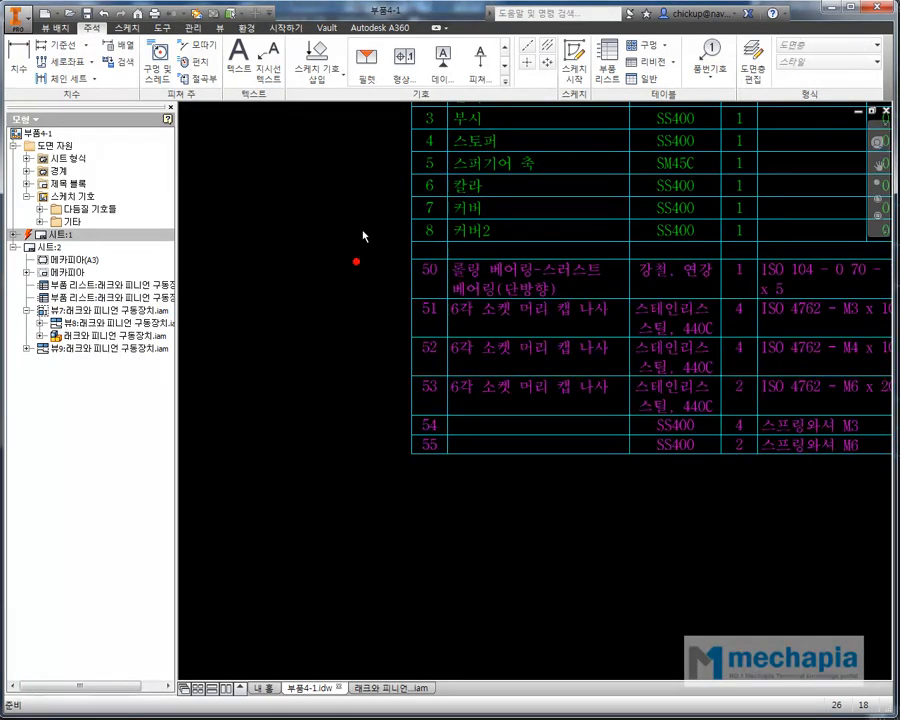
middle_drag(356, 234, 302, 381)
click(396, 410)
drag(410, 410, 411, 419)
click(300, 360)
scroll(605, 290, up, 2)
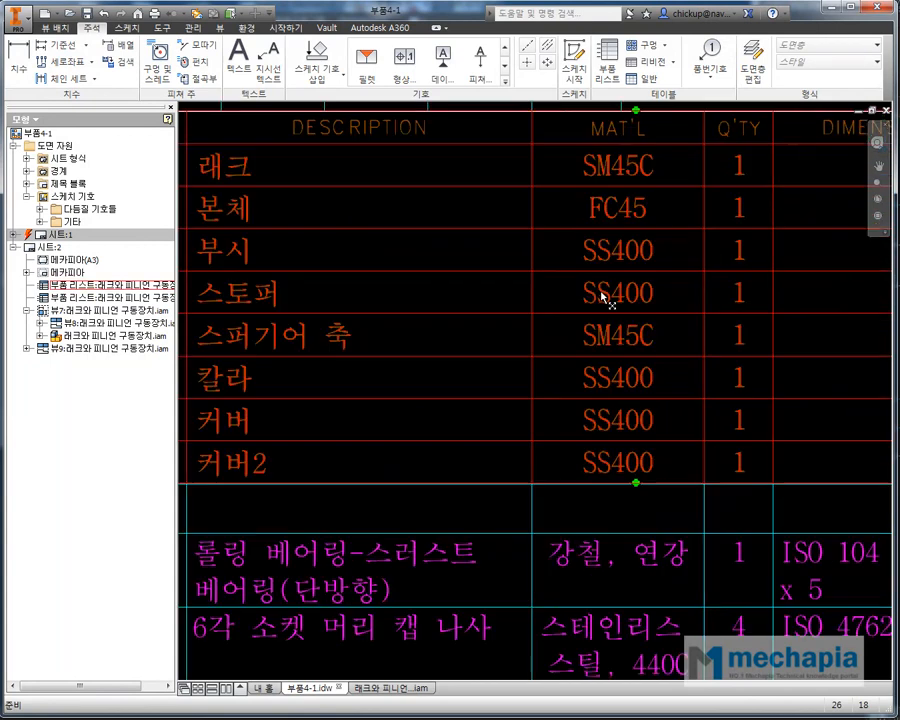
scroll(601, 297, down, 4)
click(327, 314)
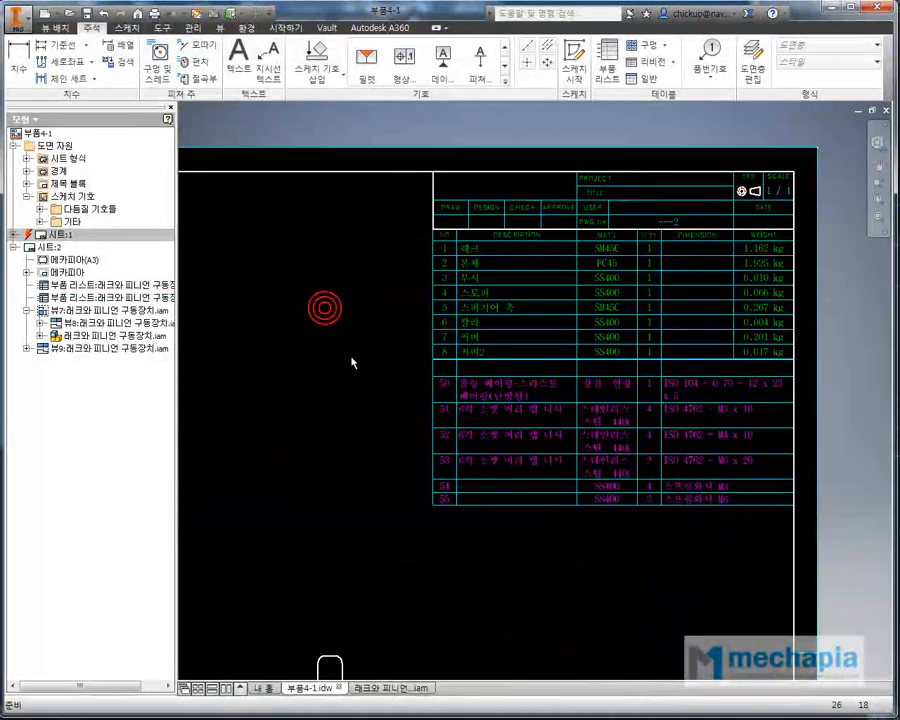
- Set the row spacing of the purchased parts list's 메카피아 구매품 리스트 style to 1.30 mm and save the style
click(516, 404)
right_click(510, 399)
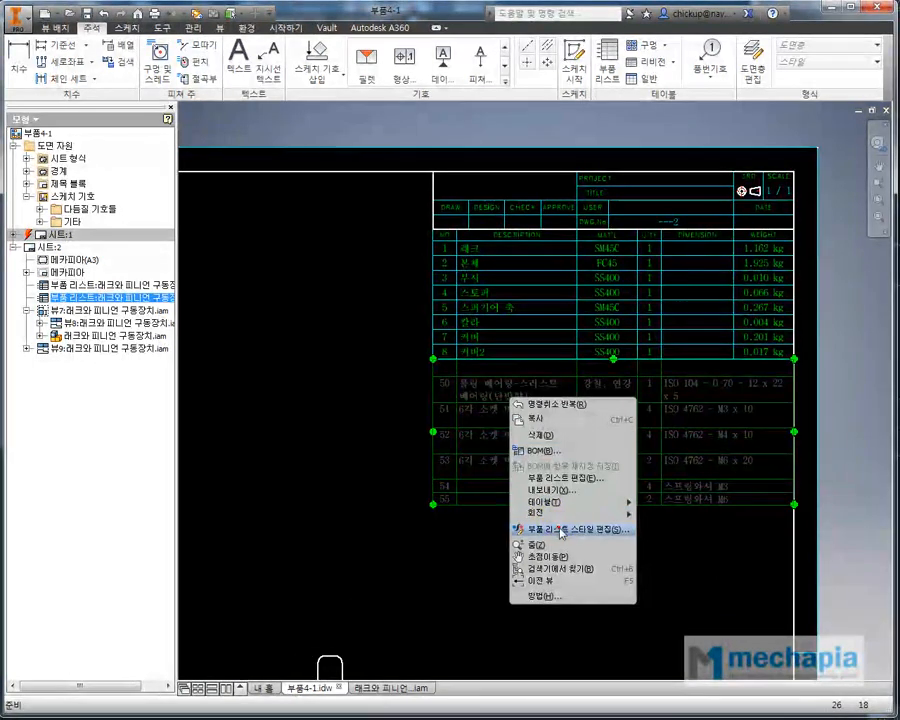
click(560, 530)
drag(648, 251, 579, 251)
text(1.3)
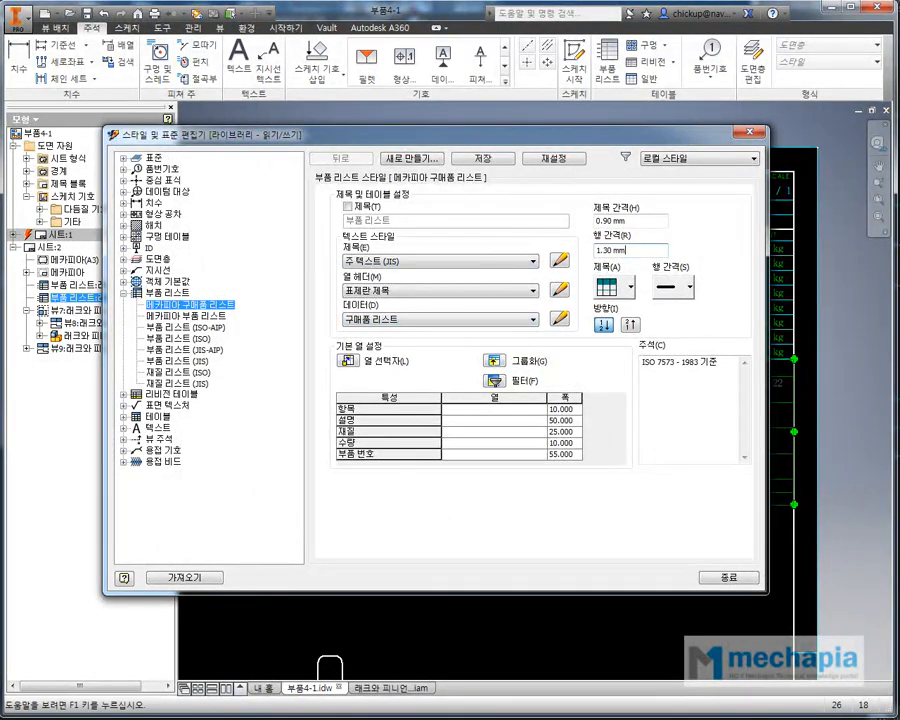
click(495, 158)
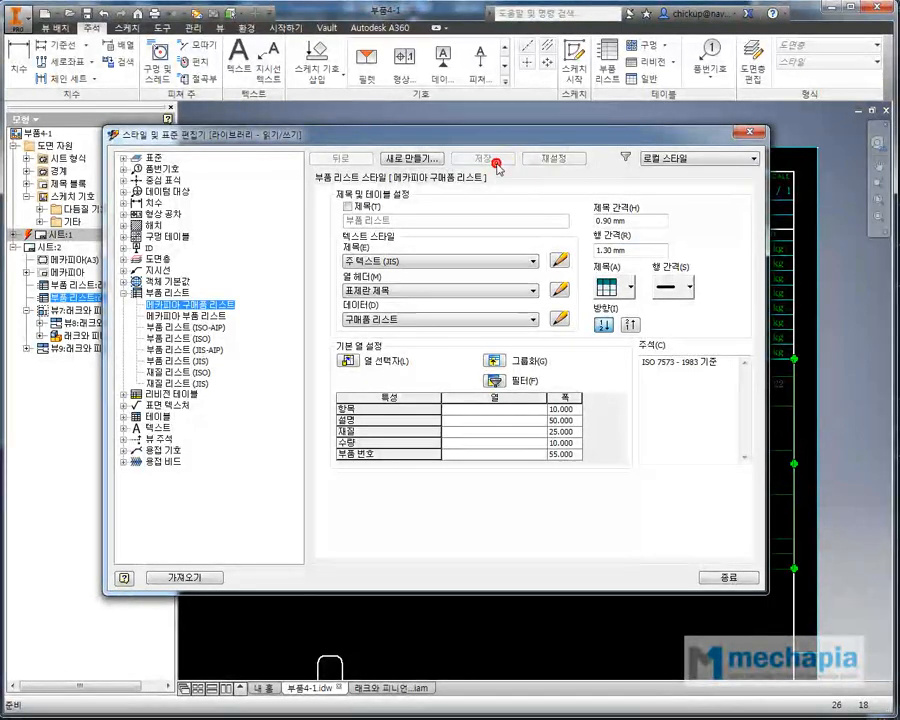
click(749, 133)
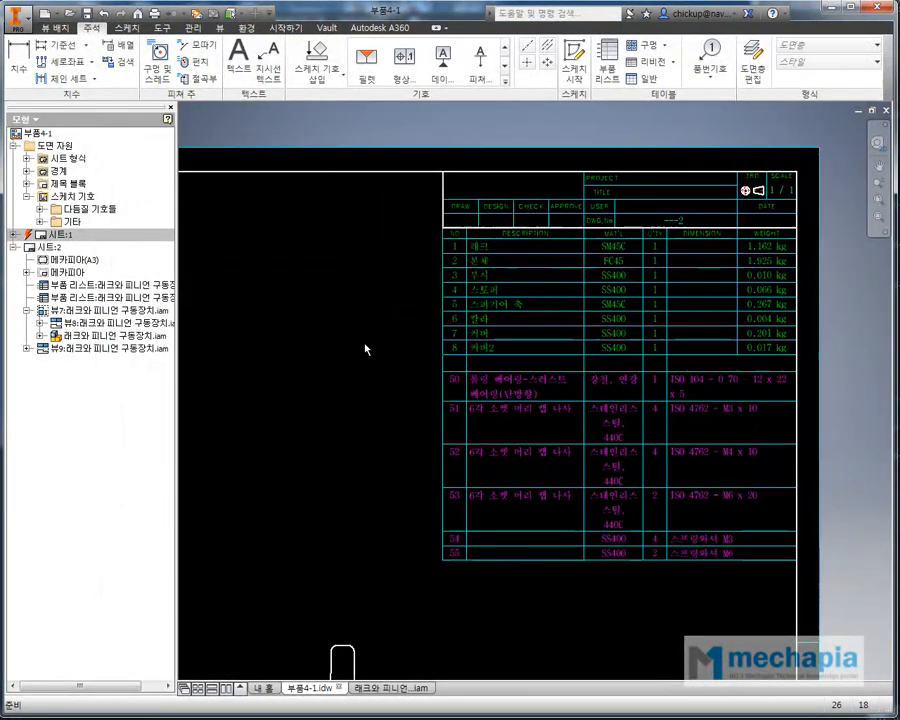
key(Home)
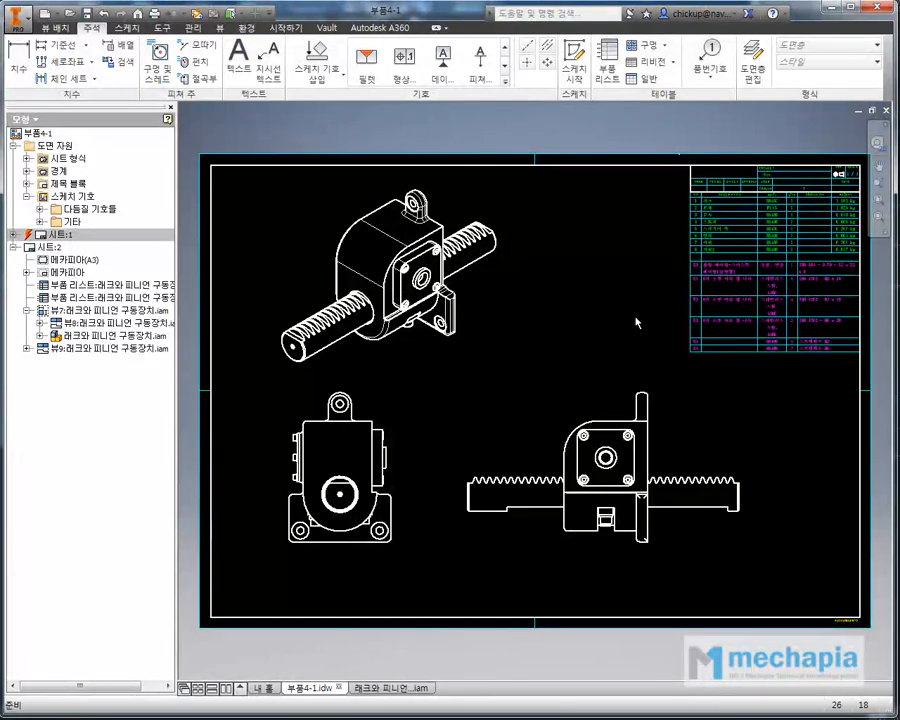